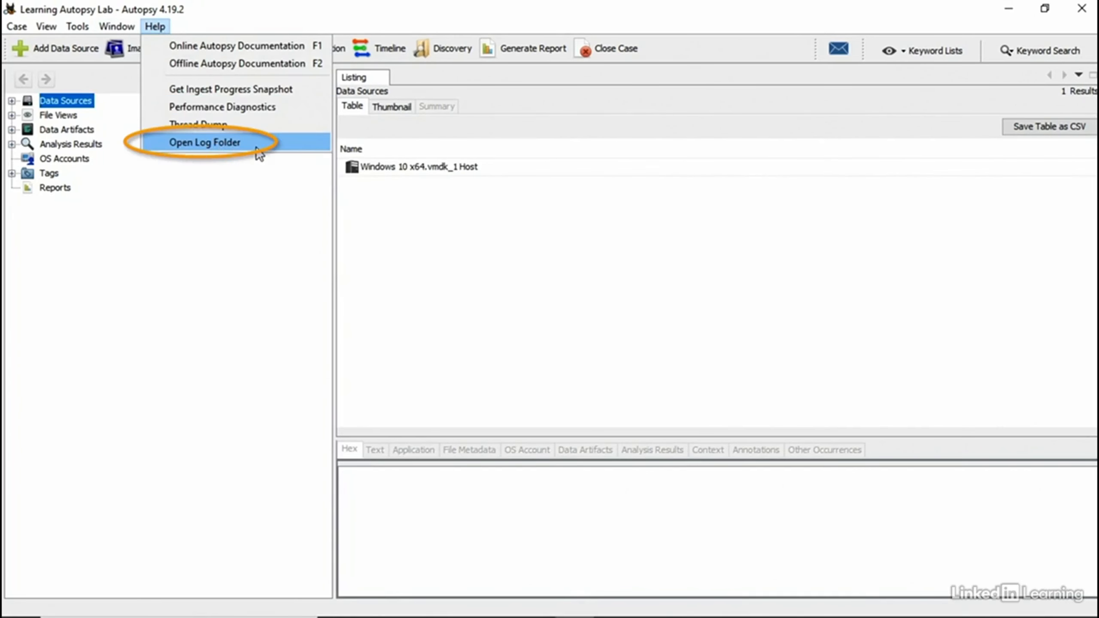
# Step: Open the Learning Autopsy Lab case's Log folder from Autopsy's Help menu
pyautogui.click(225, 142)
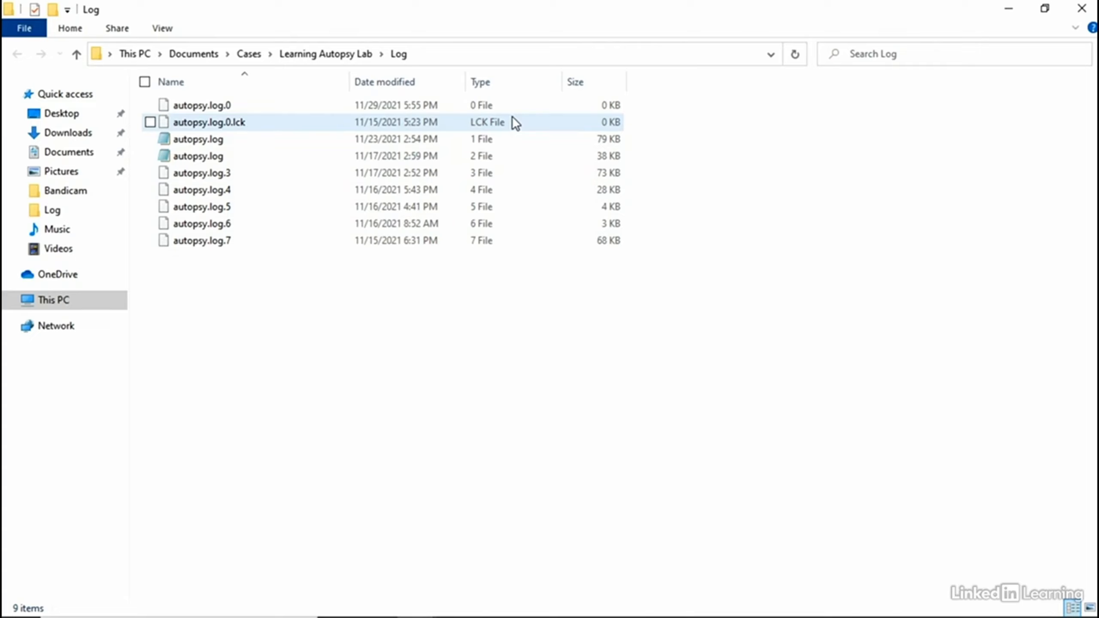
# Step: Open autopsy.log.0 in Notepad, keeping Notepad as the default app for .0 files
pyautogui.click(216, 106)
pyautogui.rightClick(217, 106)
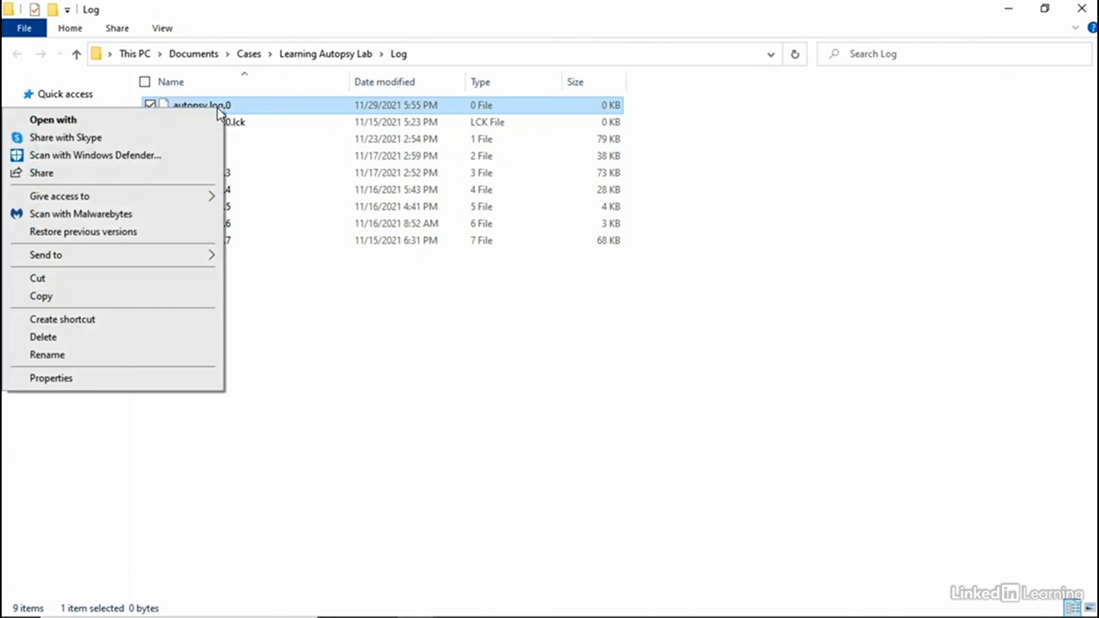
pyautogui.click(164, 120)
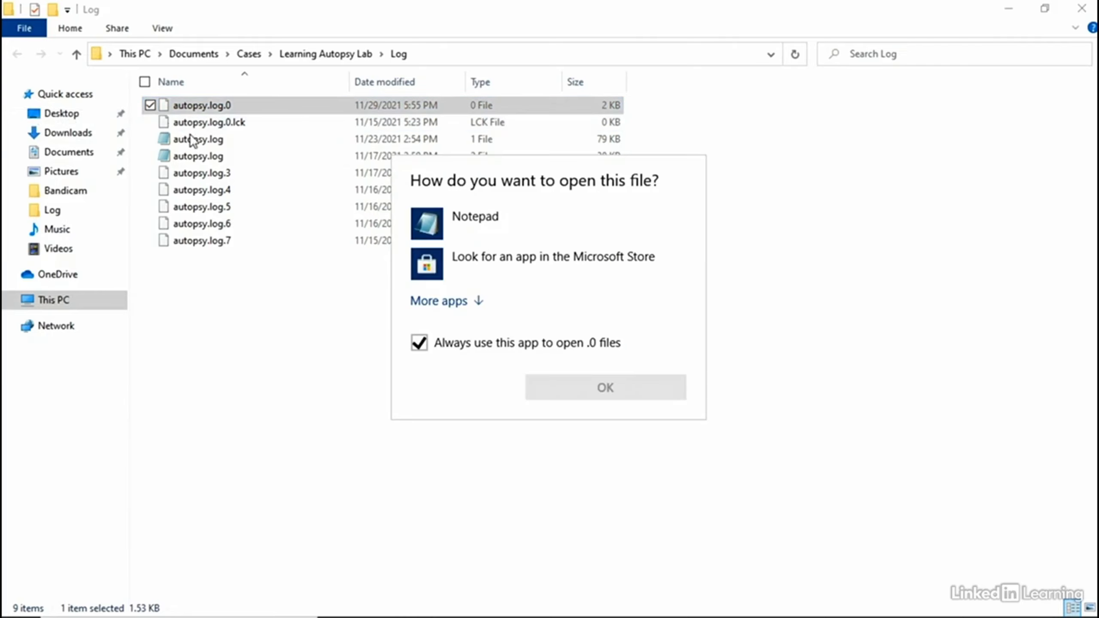
pyautogui.click(458, 229)
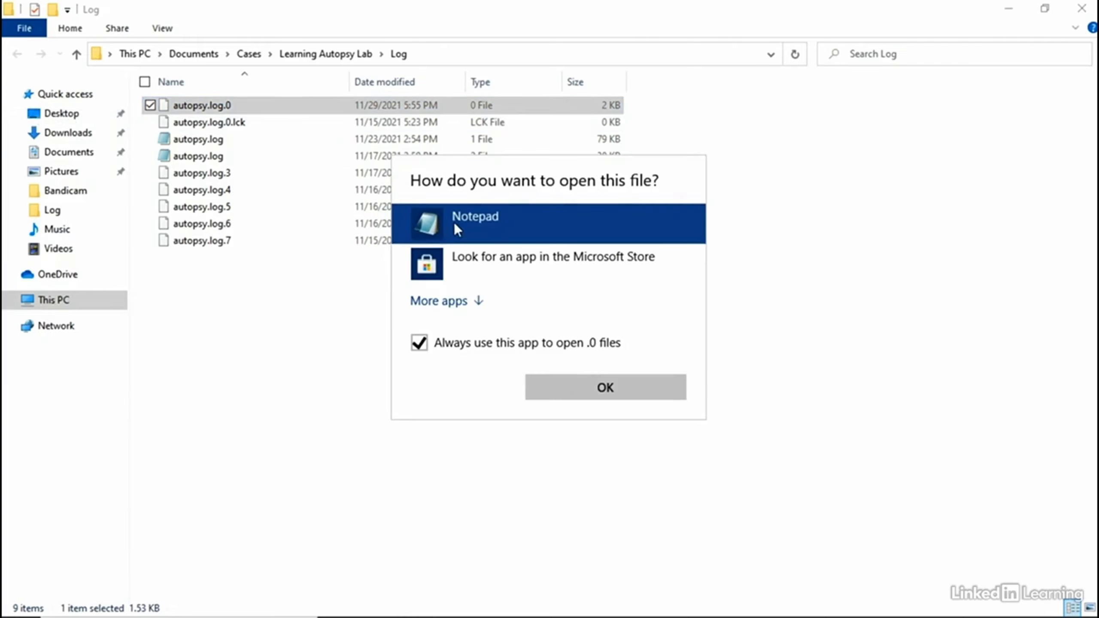
pyautogui.click(596, 392)
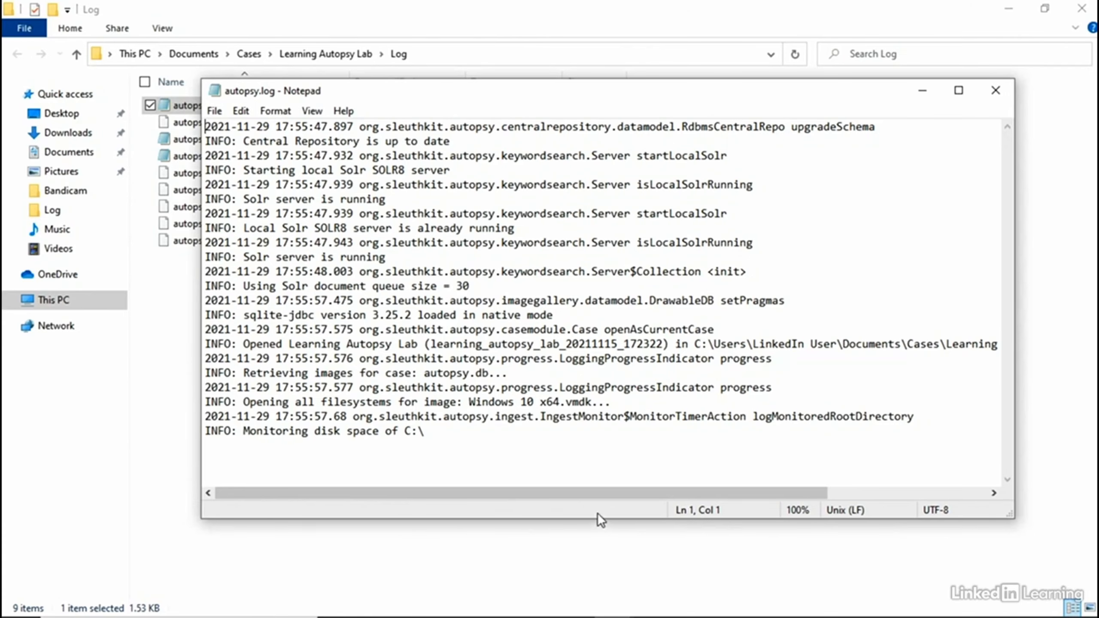
# Step: Scroll across the autopsy.log contents, then close Notepad to return to Autopsy
pyautogui.hscroll(3, 604, 426)
pyautogui.click(996, 90)
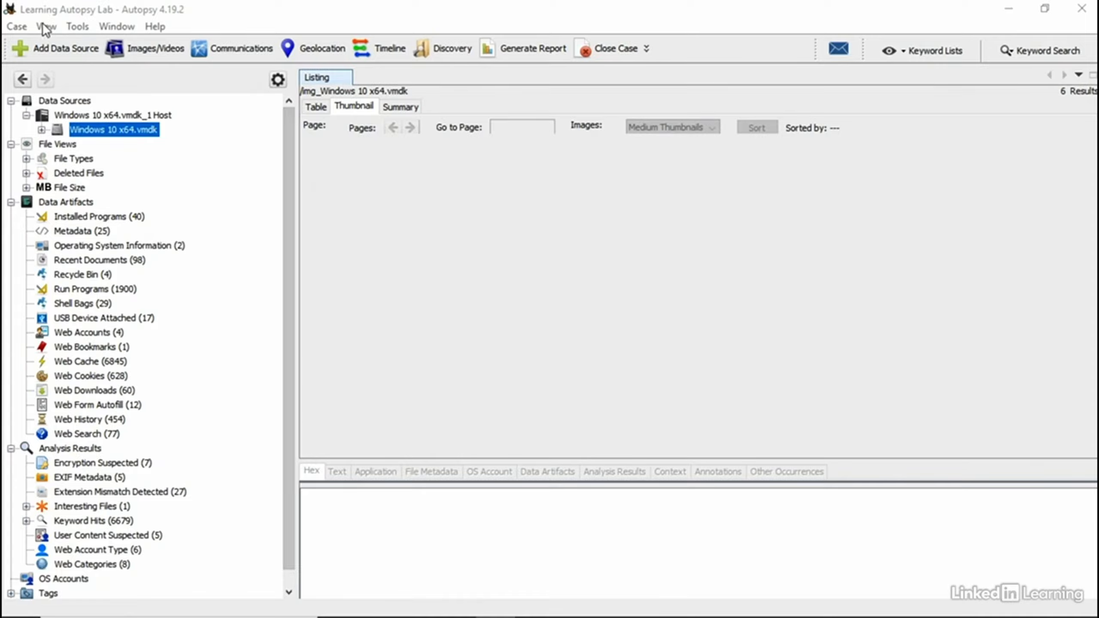
pyautogui.click(17, 27)
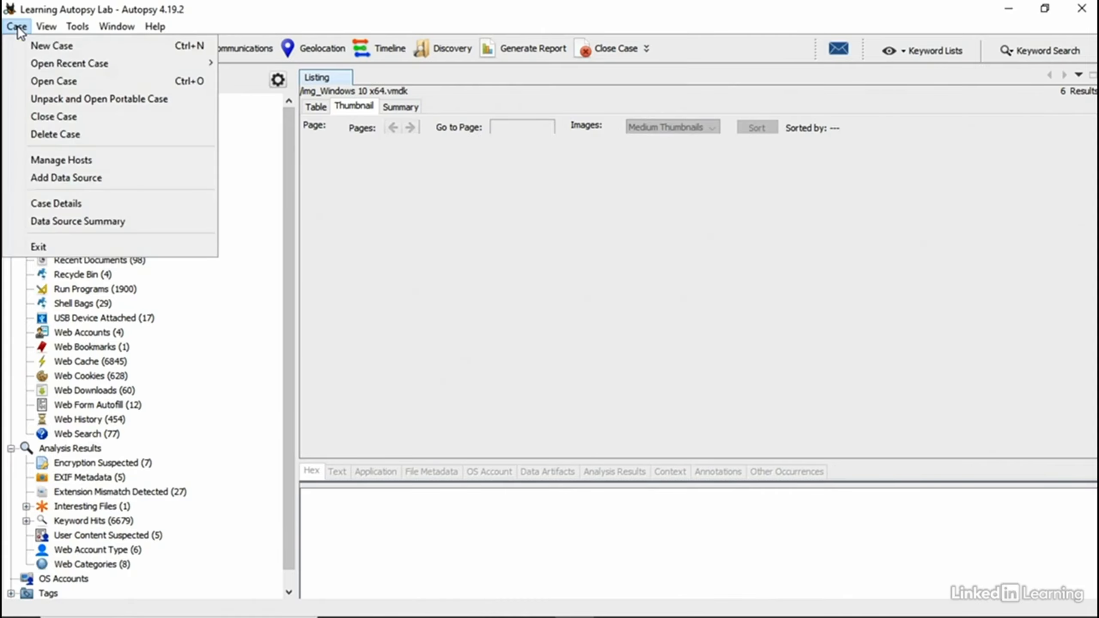
pyautogui.click(103, 221)
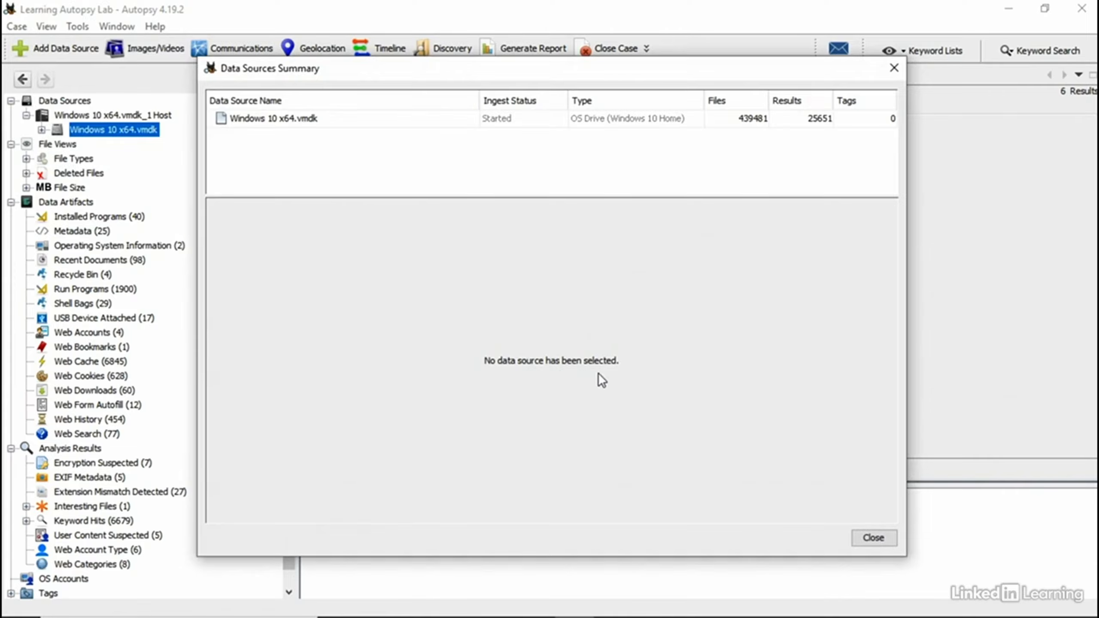
pyautogui.click(297, 118)
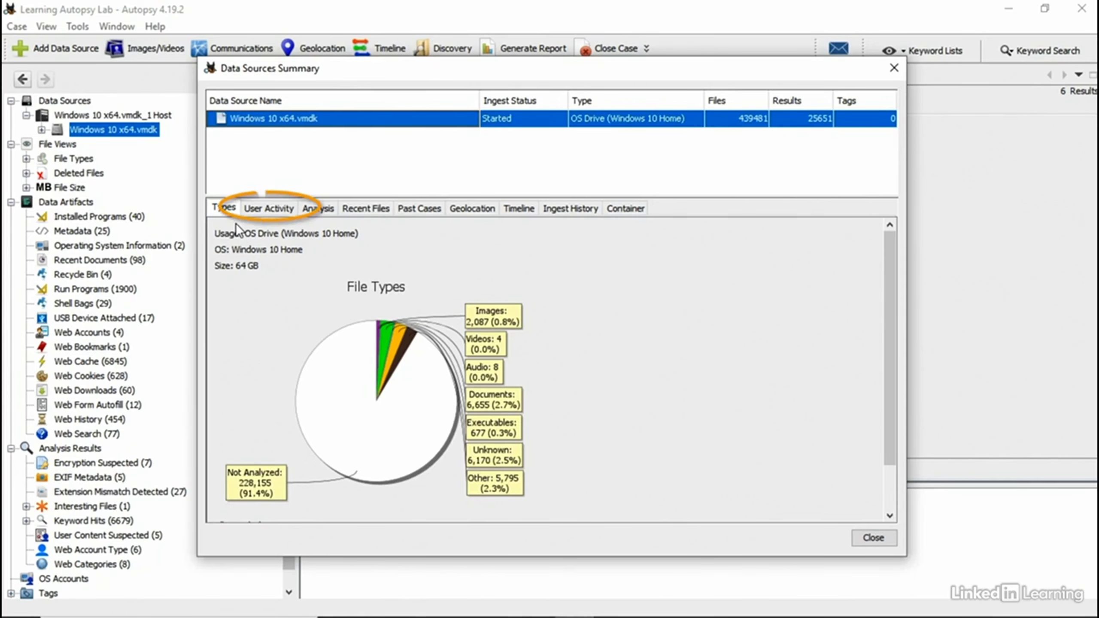
pyautogui.click(268, 208)
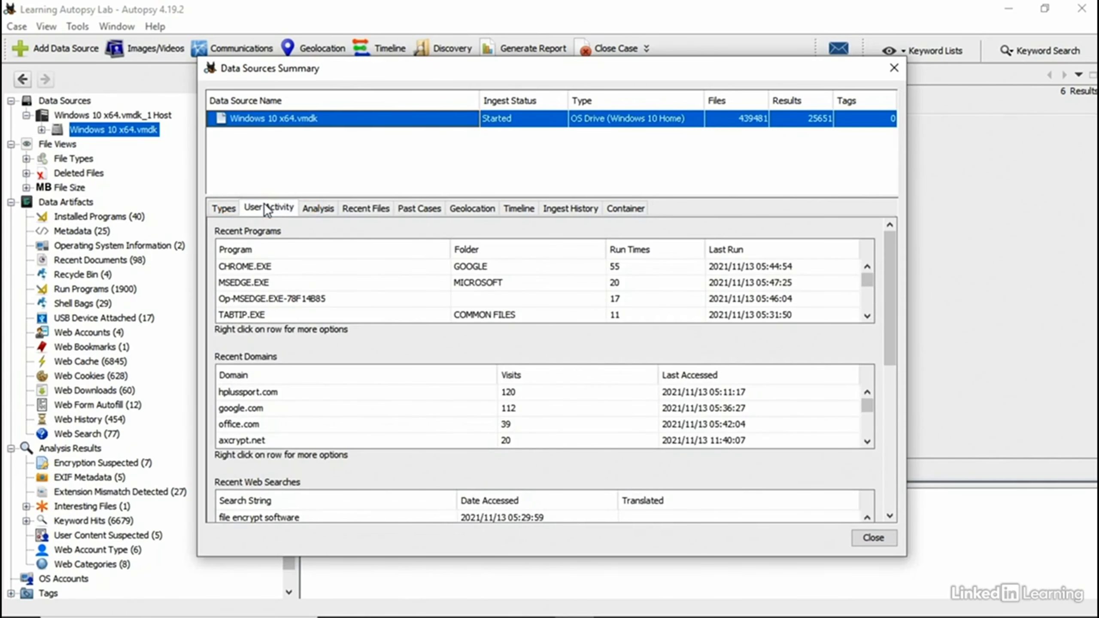
pyautogui.click(323, 209)
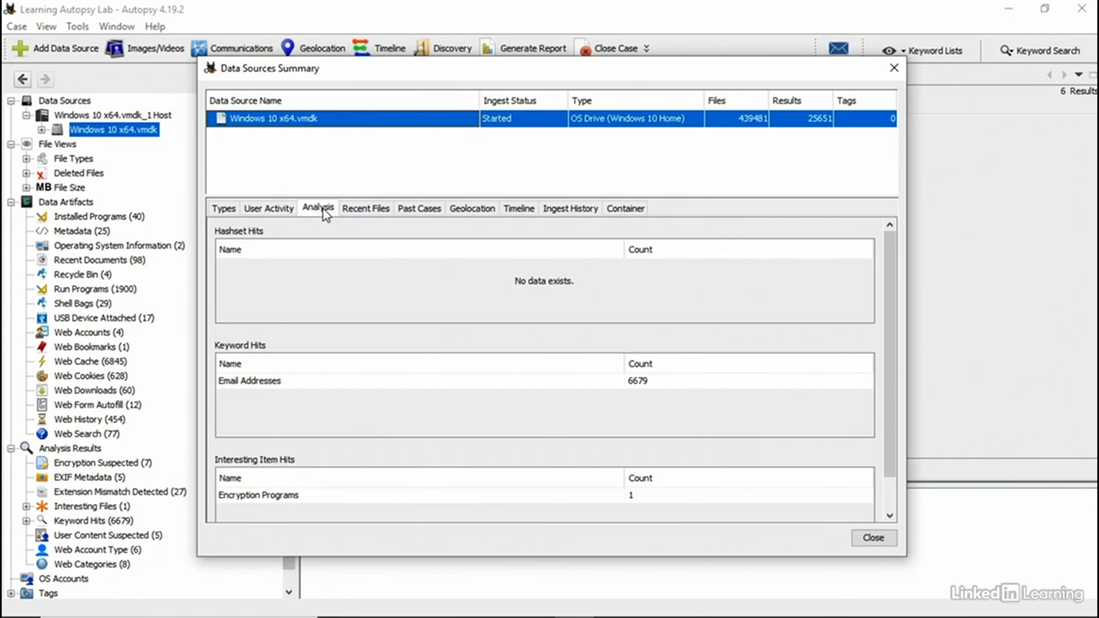
pyautogui.click(368, 207)
pyautogui.click(625, 209)
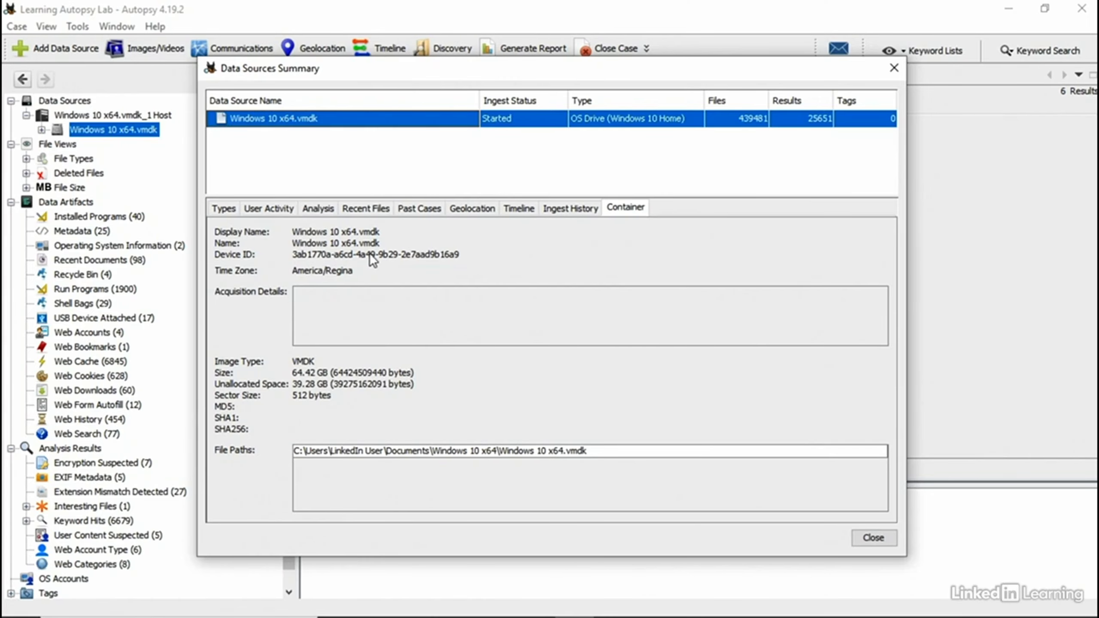
pyautogui.click(571, 209)
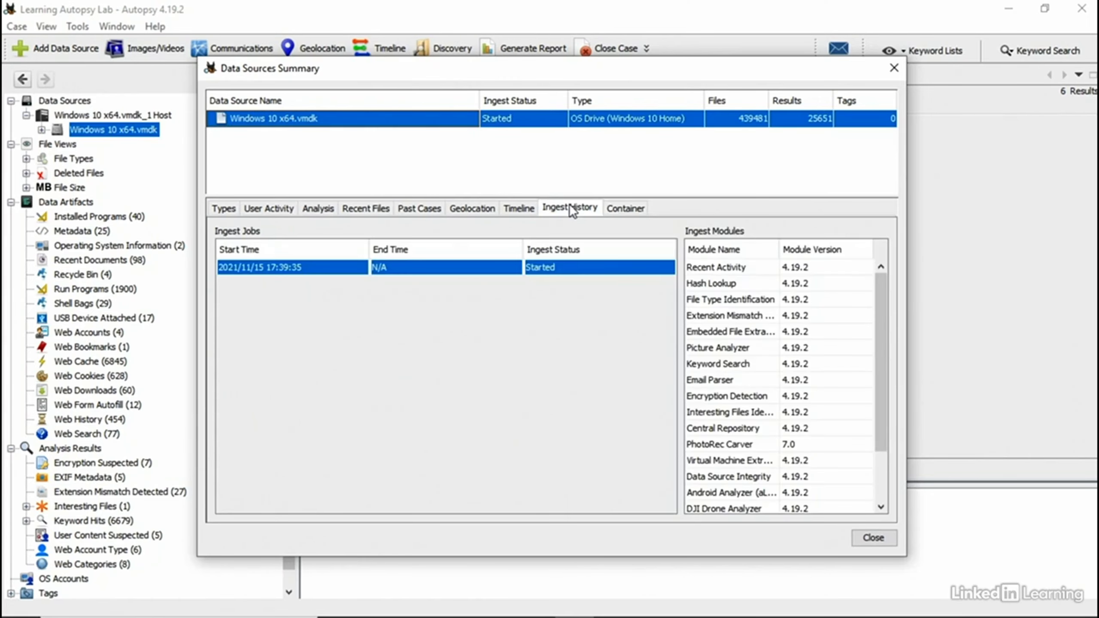
pyautogui.click(894, 69)
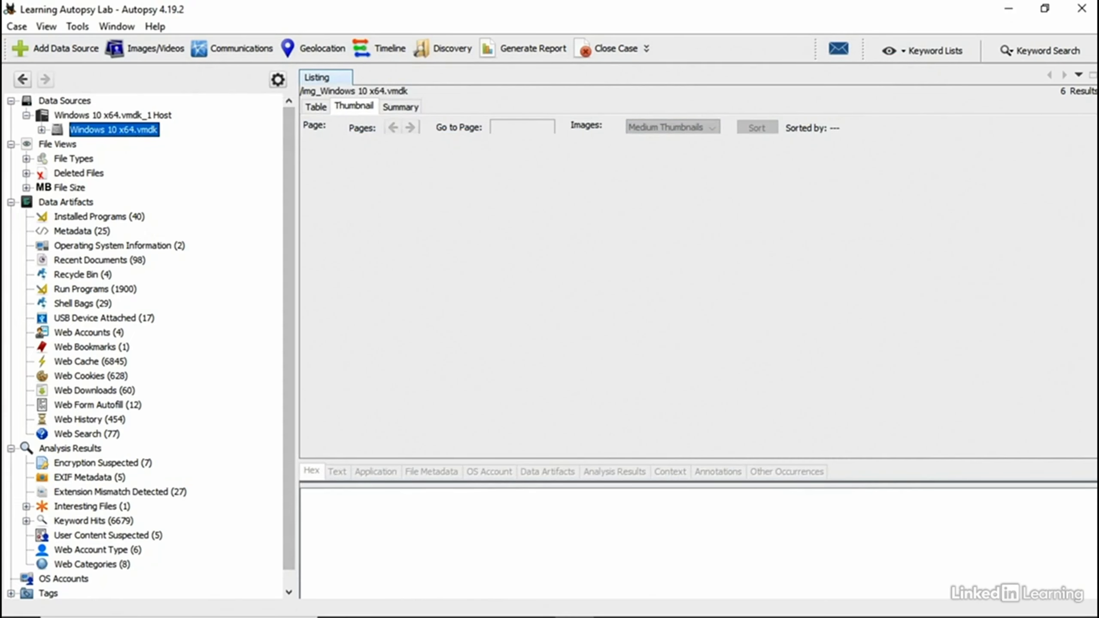
# Step: Expand Data Sources down to Windows 10 x64.vmdk, list its six volumes, and bring up its actions
pyautogui.click(61, 99)
pyautogui.click(89, 115)
pyautogui.click(92, 127)
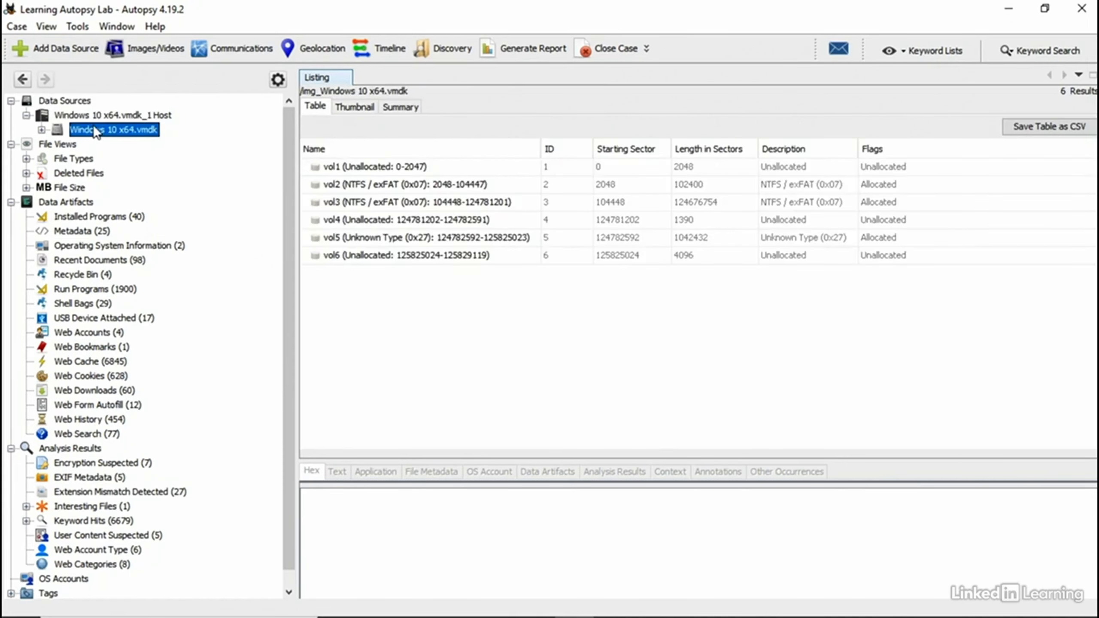
pyautogui.click(89, 116)
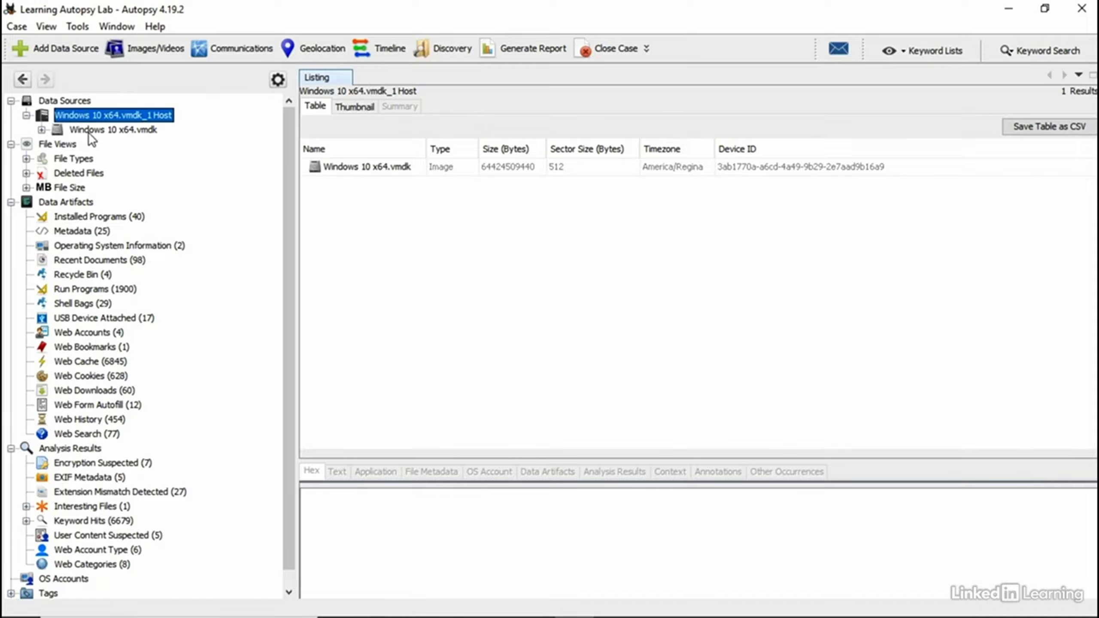
pyautogui.click(117, 129)
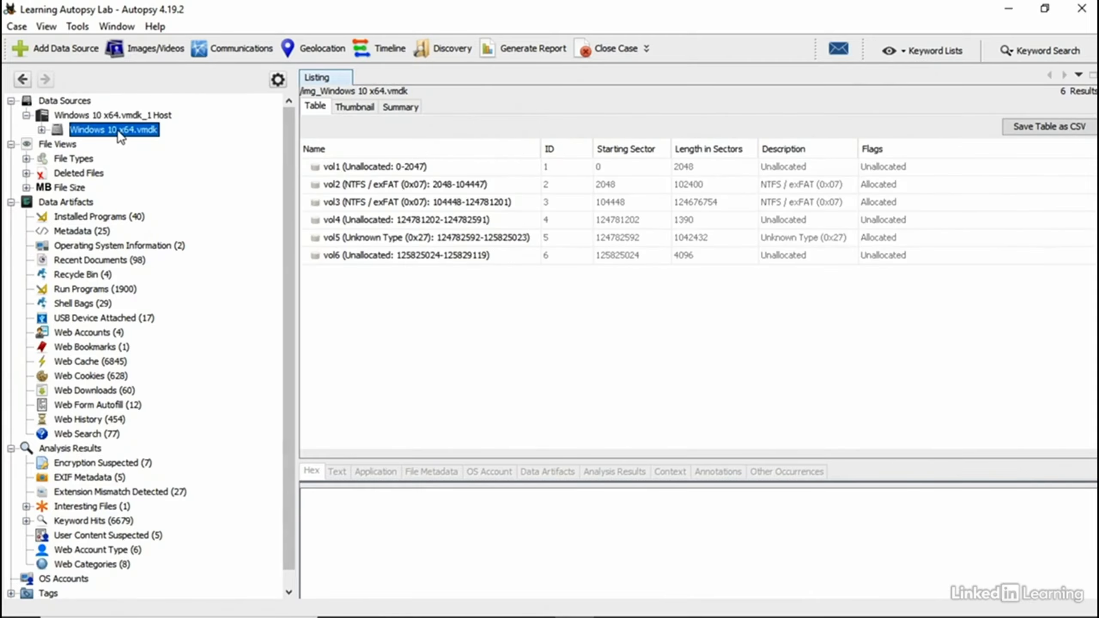
pyautogui.rightClick(117, 131)
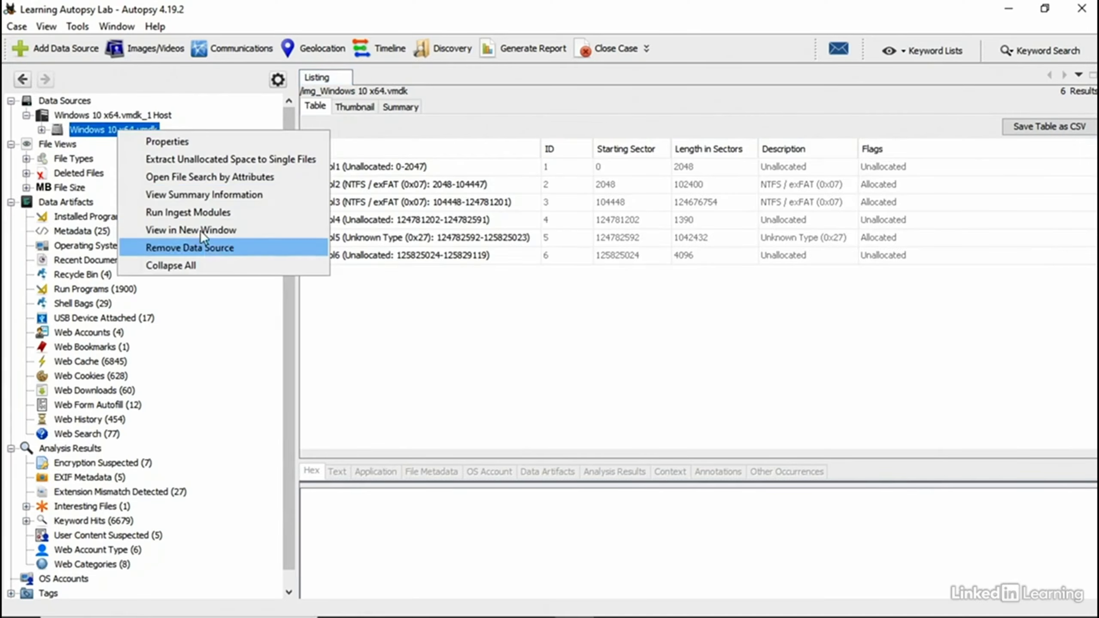
# Step: View the Windows 10 x64.vmdk summary's Container details, close it, and select the Host entry
pyautogui.click(203, 195)
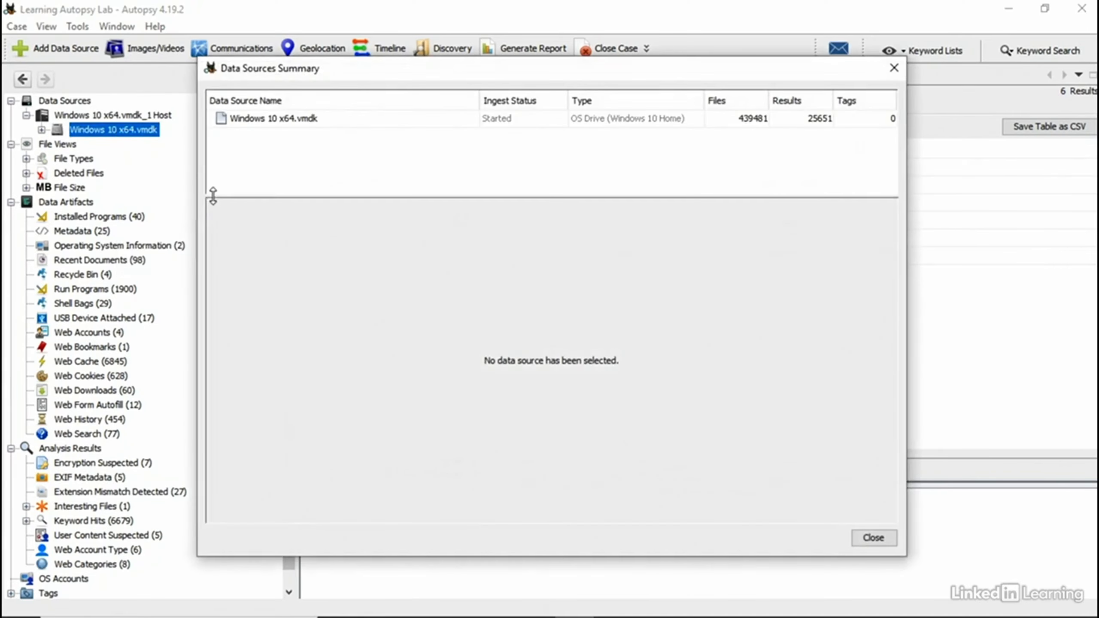
pyautogui.click(281, 120)
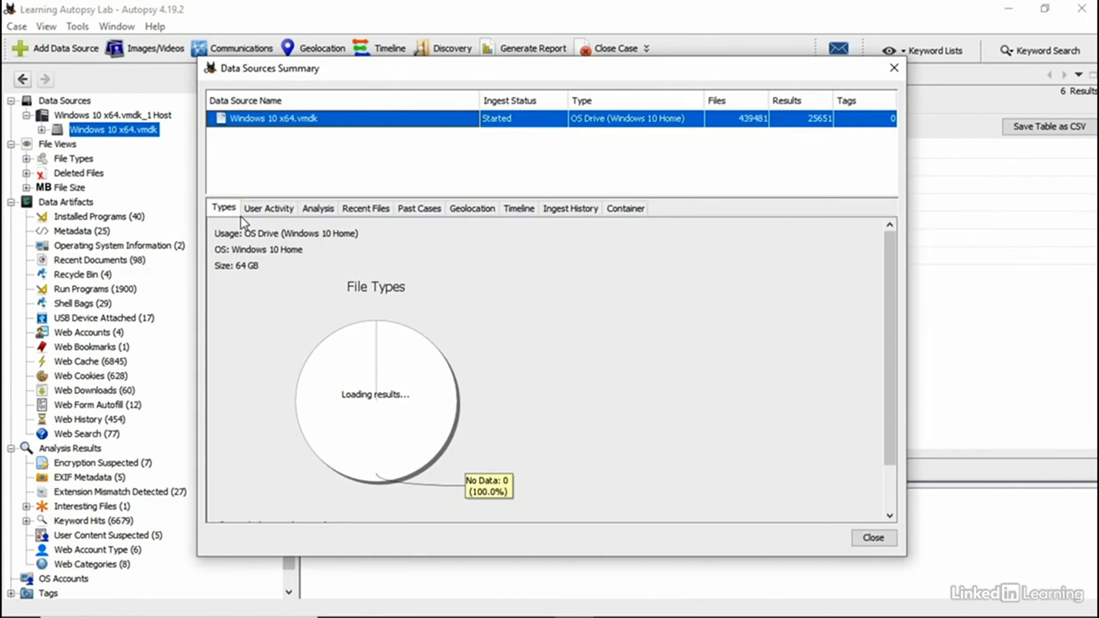
pyautogui.click(620, 208)
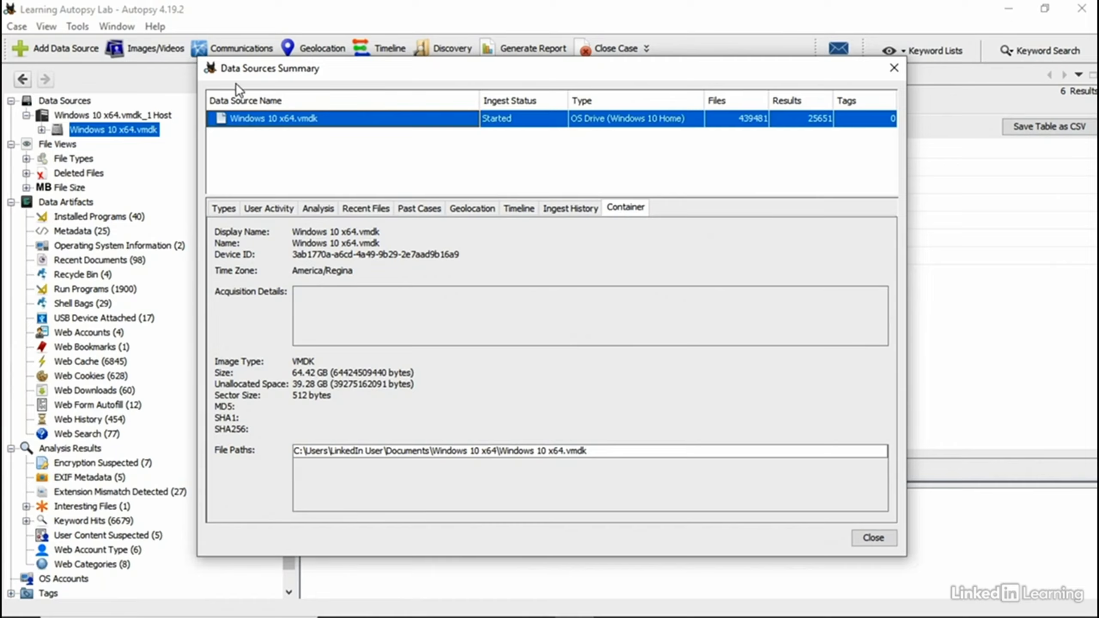
pyautogui.click(893, 68)
pyautogui.click(129, 115)
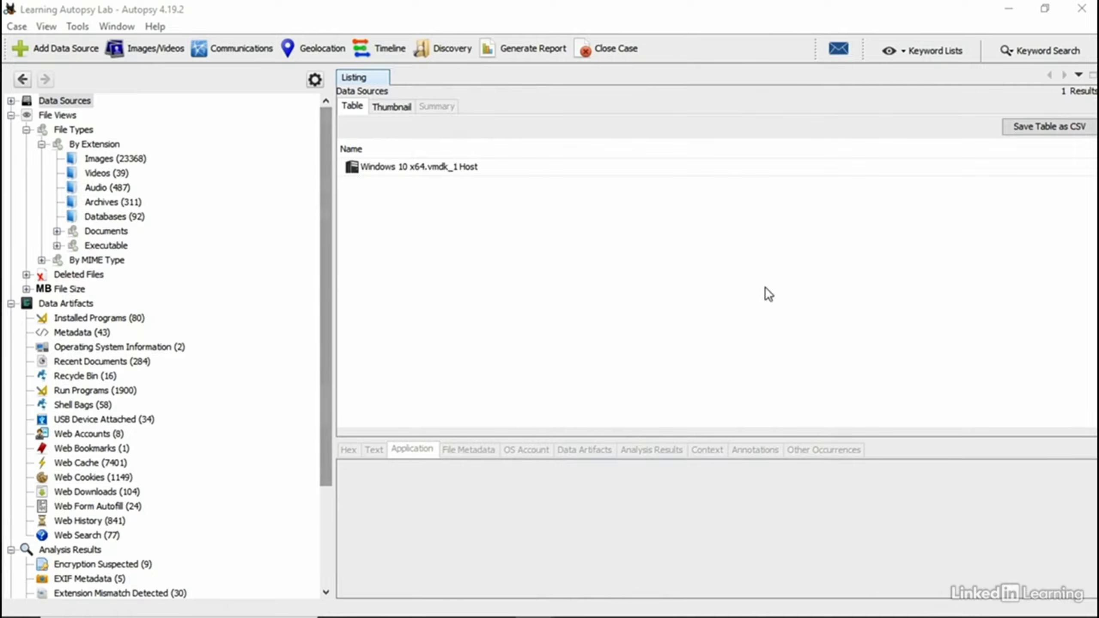
# Step: Open ingest module selection from the vmdk image's context menu, then cancel it
pyautogui.click(11, 100)
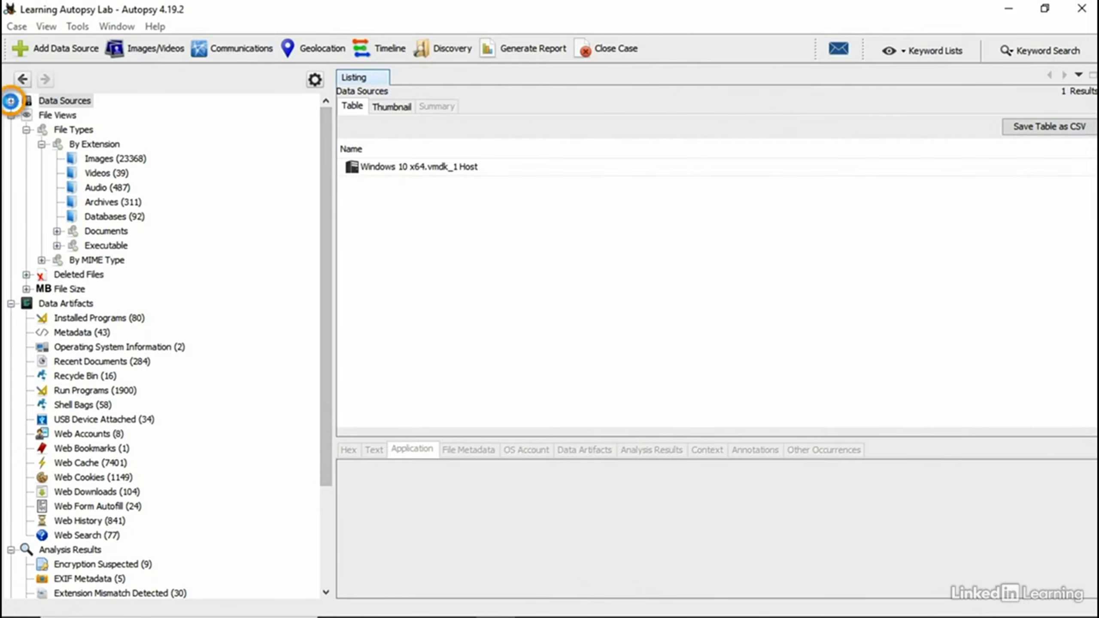
pyautogui.click(26, 115)
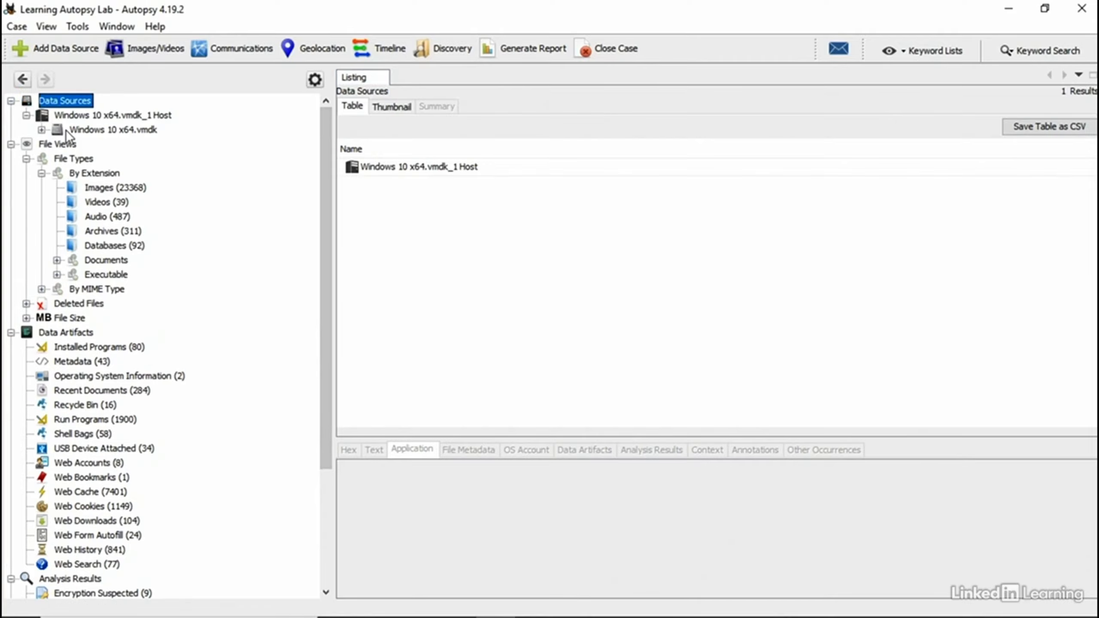
pyautogui.rightClick(65, 130)
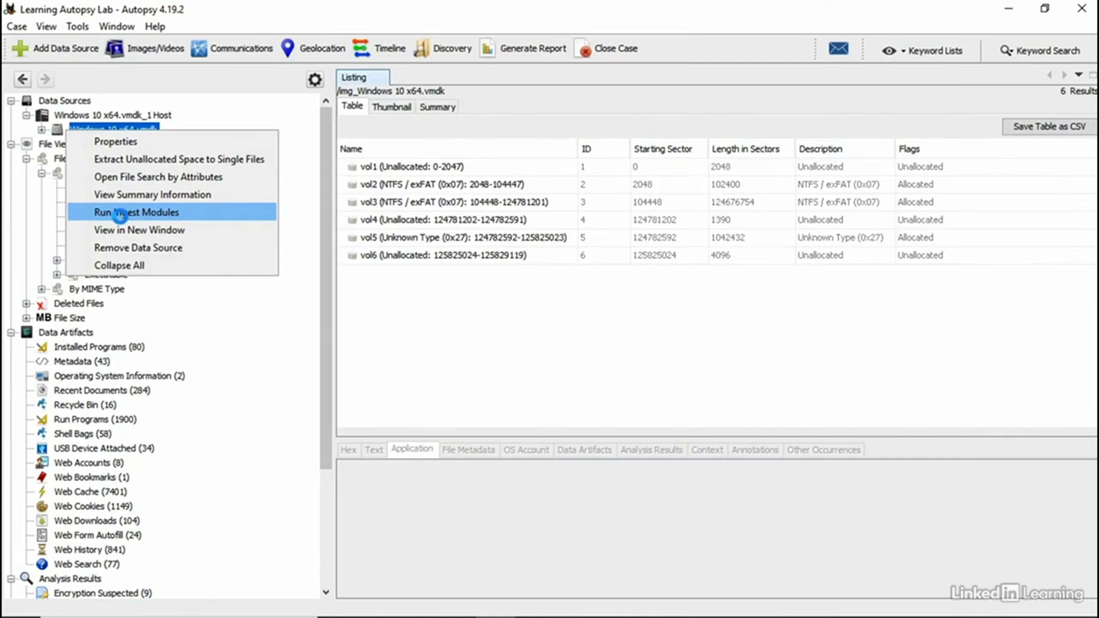
pyautogui.click(120, 213)
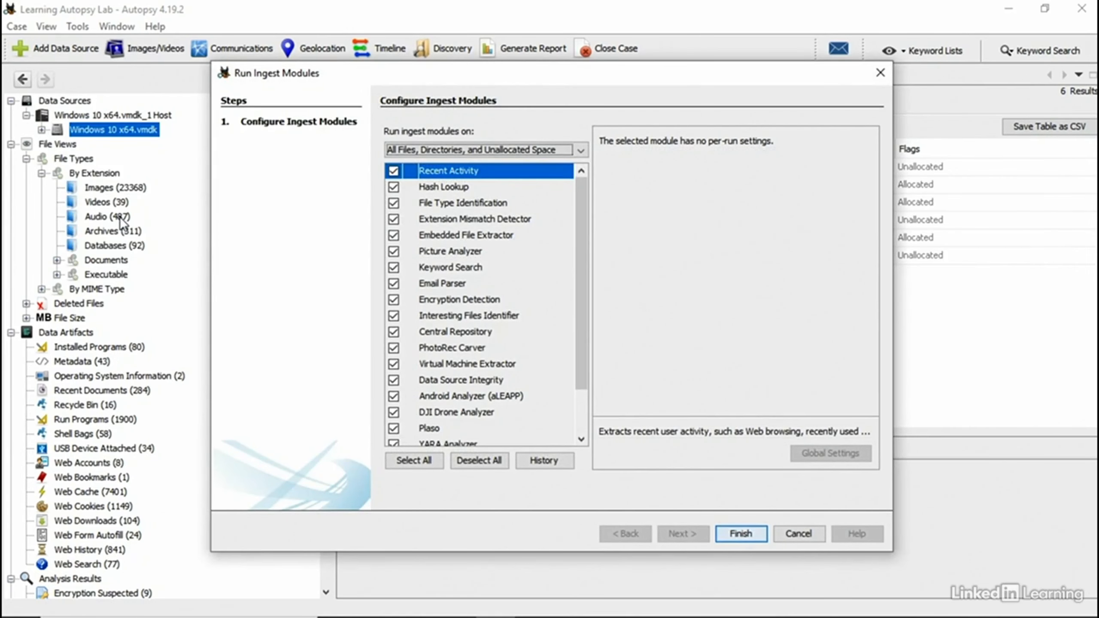
pyautogui.click(800, 538)
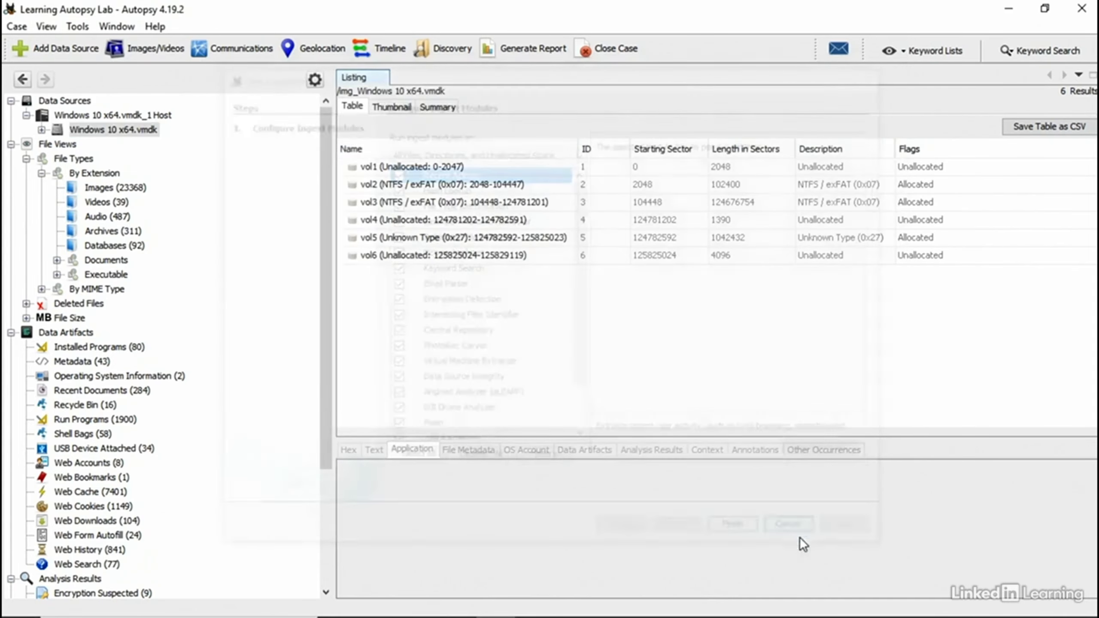
# Step: Start Run Ingest Modules on Windows 10 x64.vmdk via Tools and uncheck Android Analyzer
pyautogui.click(77, 27)
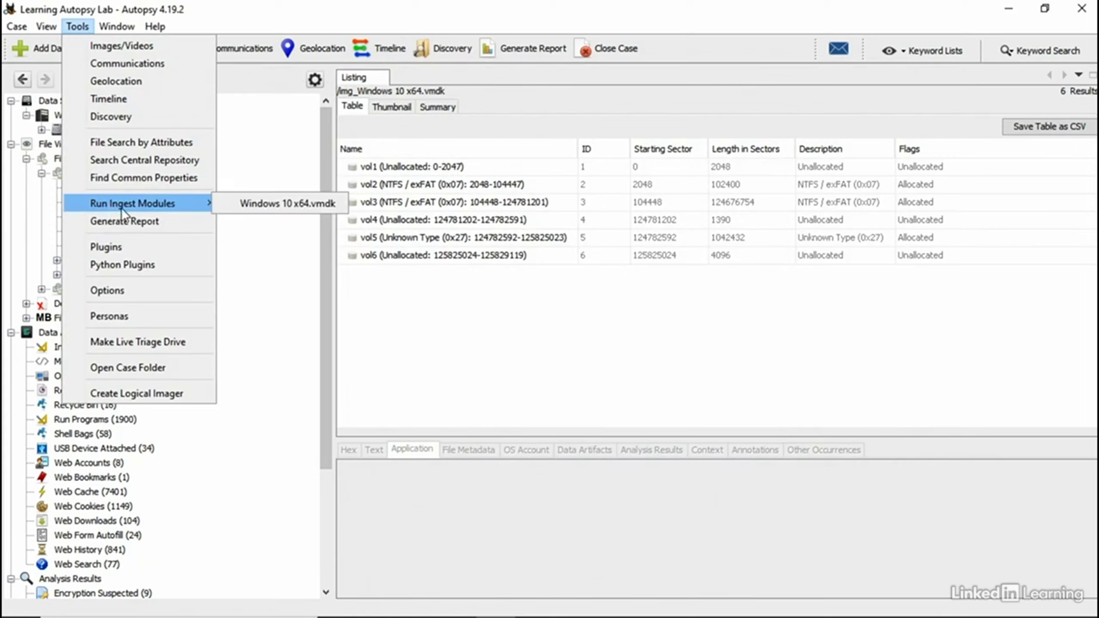
pyautogui.moveTo(201, 204)
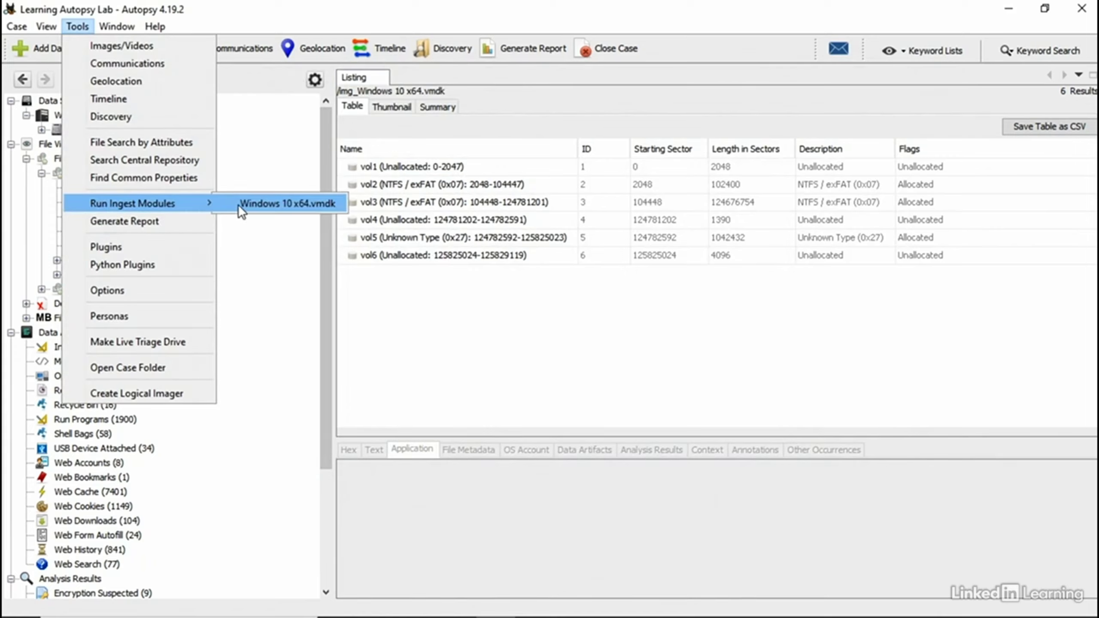
pyautogui.click(273, 198)
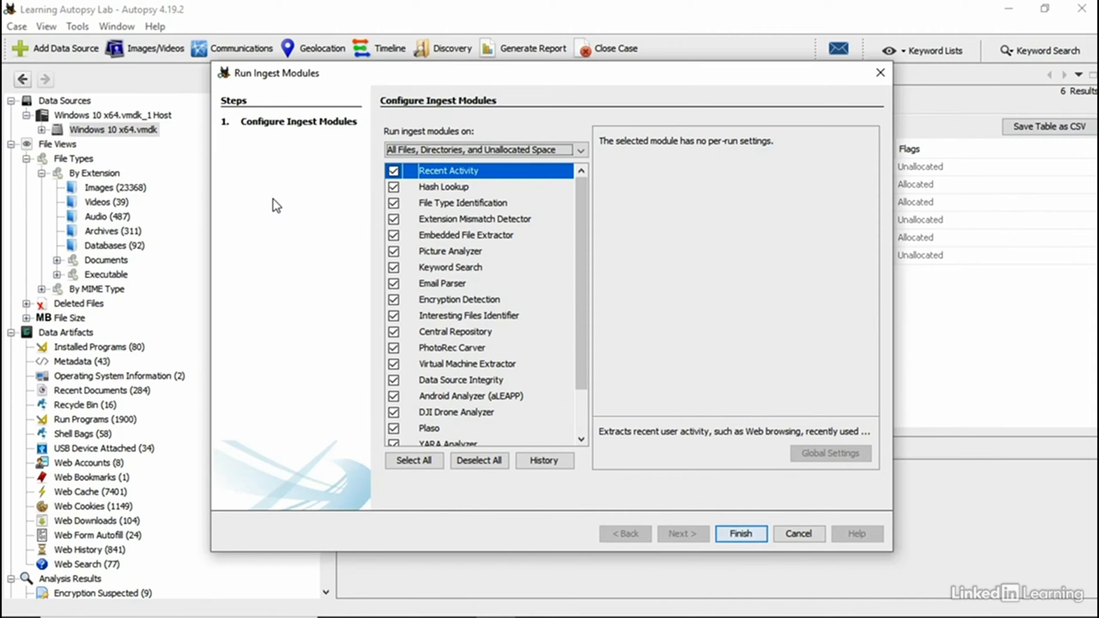
pyautogui.scroll(-1, 477, 371)
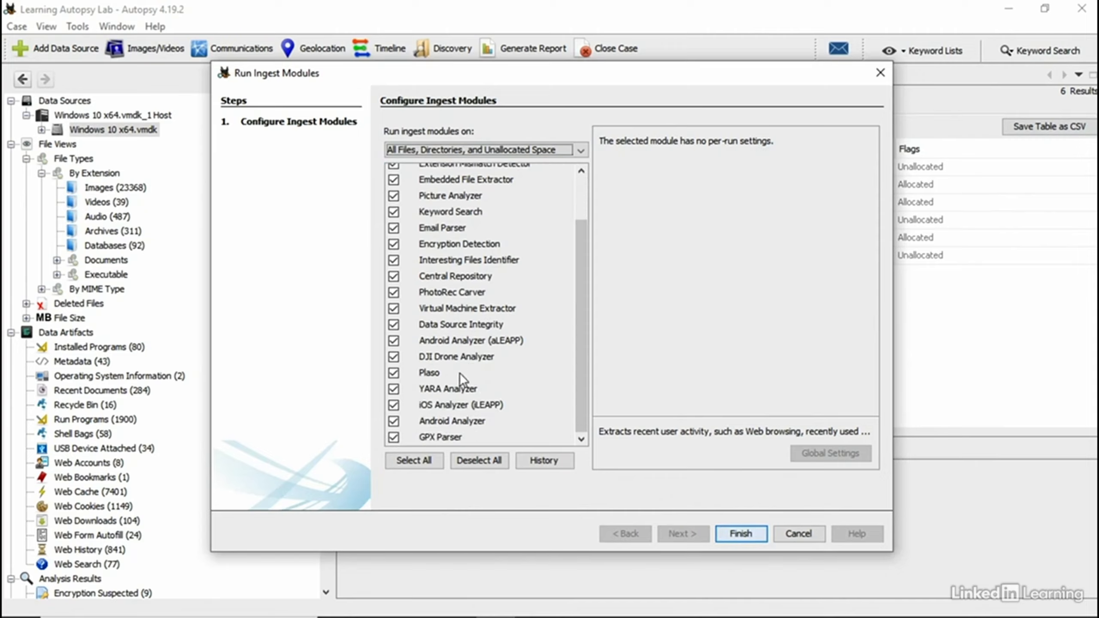
pyautogui.click(394, 421)
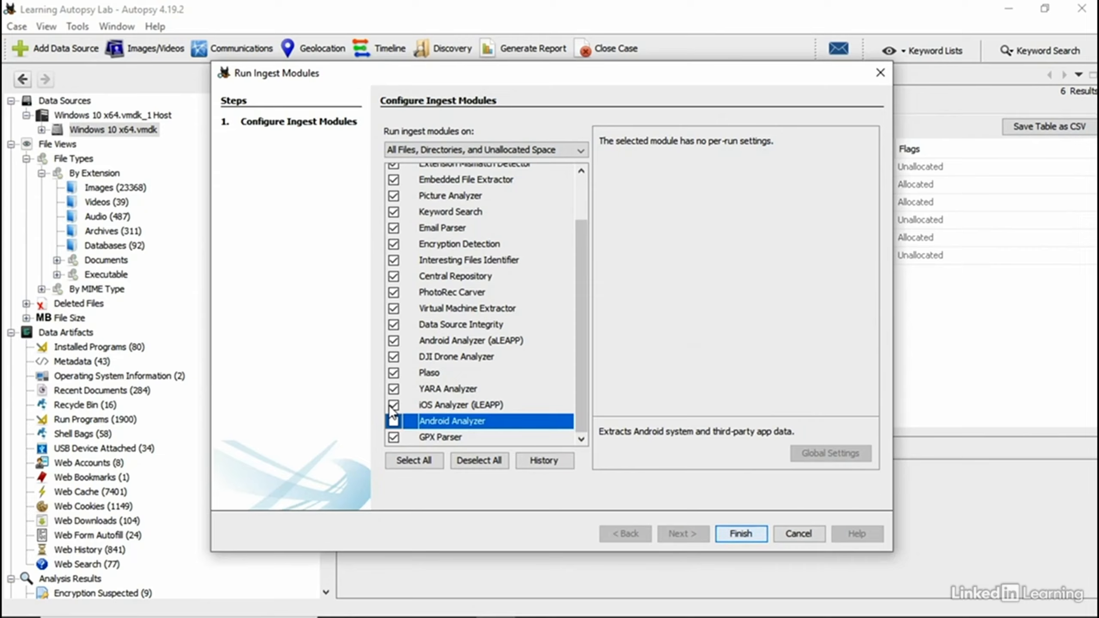
pyautogui.click(514, 152)
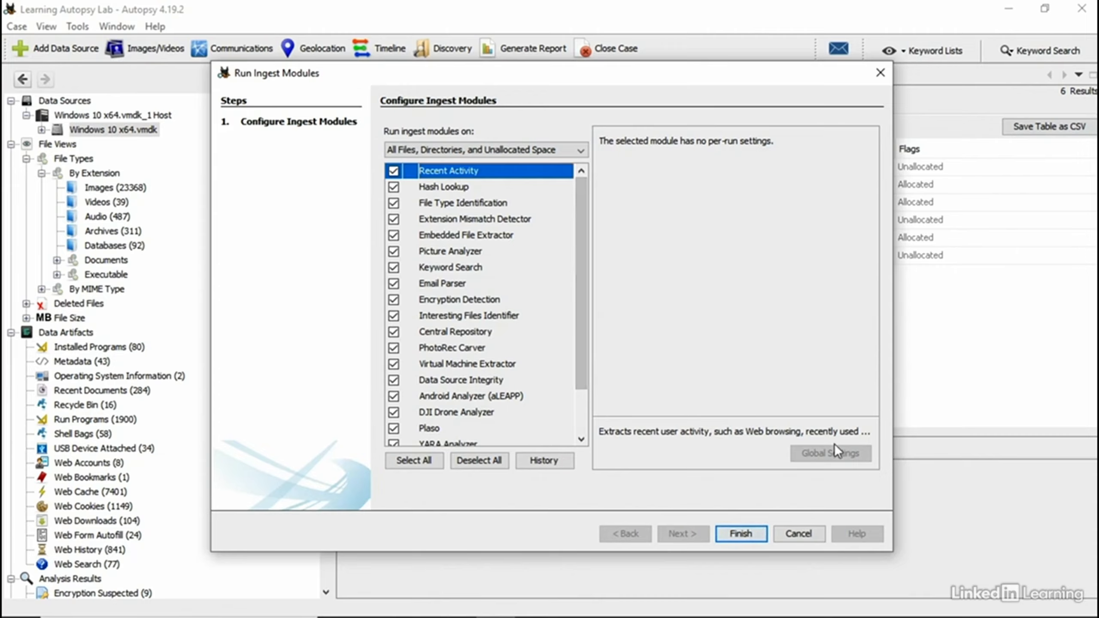
pyautogui.click(465, 187)
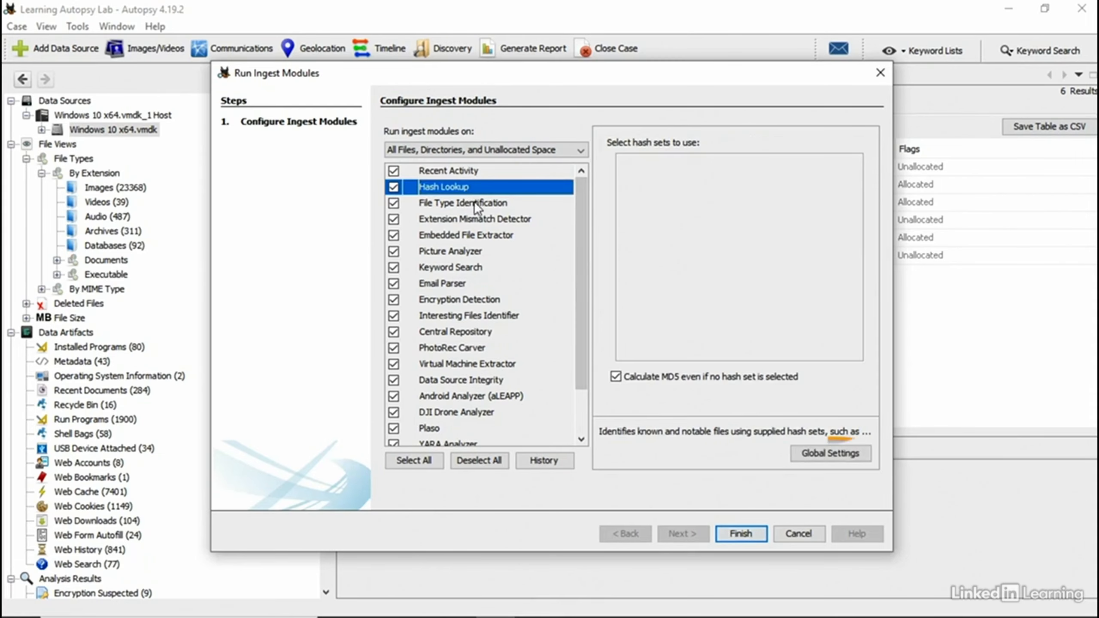
pyautogui.click(825, 454)
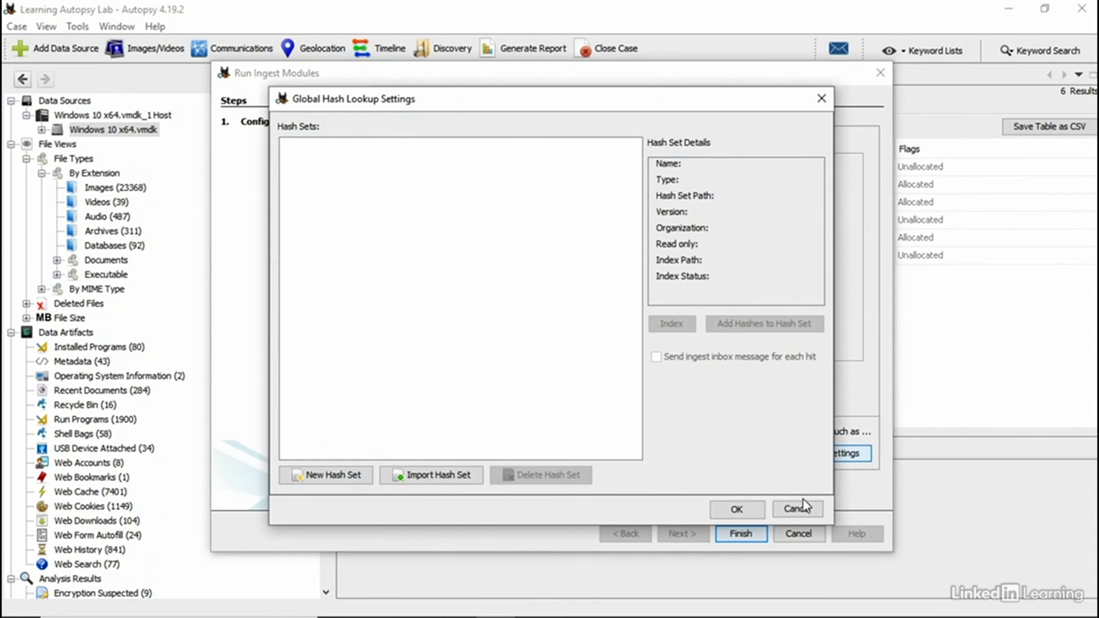
pyautogui.click(800, 510)
pyautogui.click(789, 504)
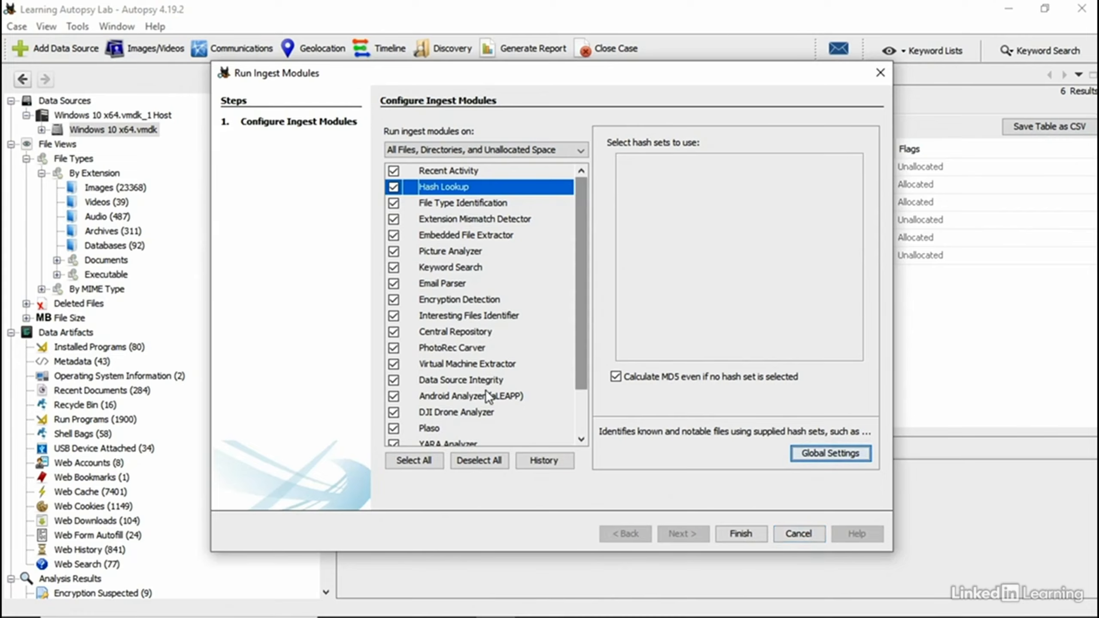
# Step: Uncheck the aLEAPP, DJI Drone Analyzer, Plaso, YARA Analyzer and iLEAPP modules
pyautogui.scroll(-1, 428, 403)
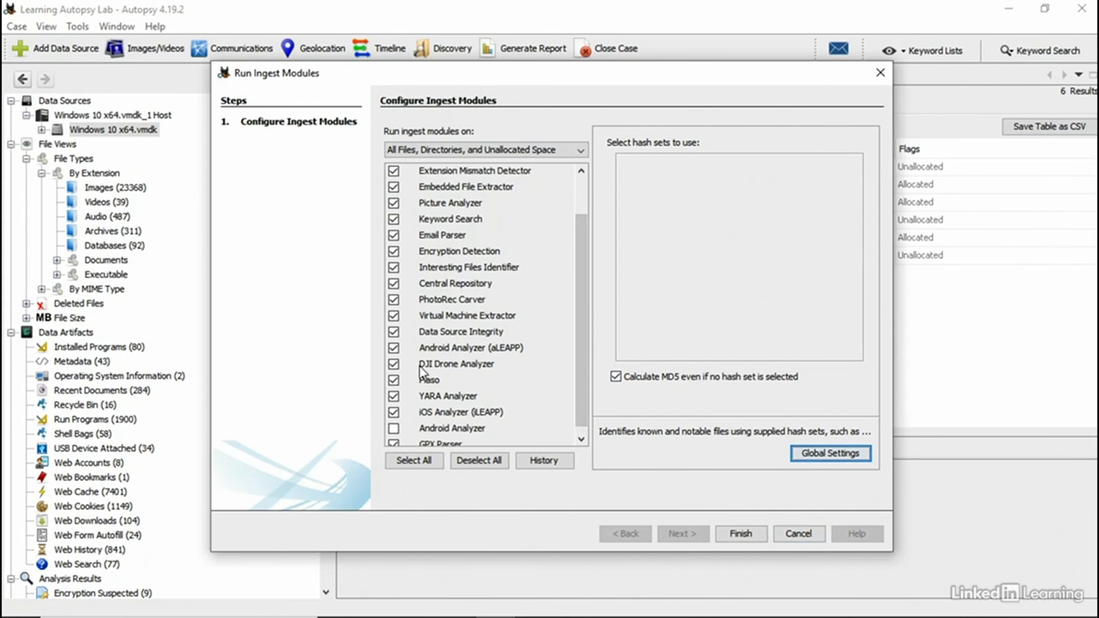
pyautogui.click(393, 349)
pyautogui.click(394, 364)
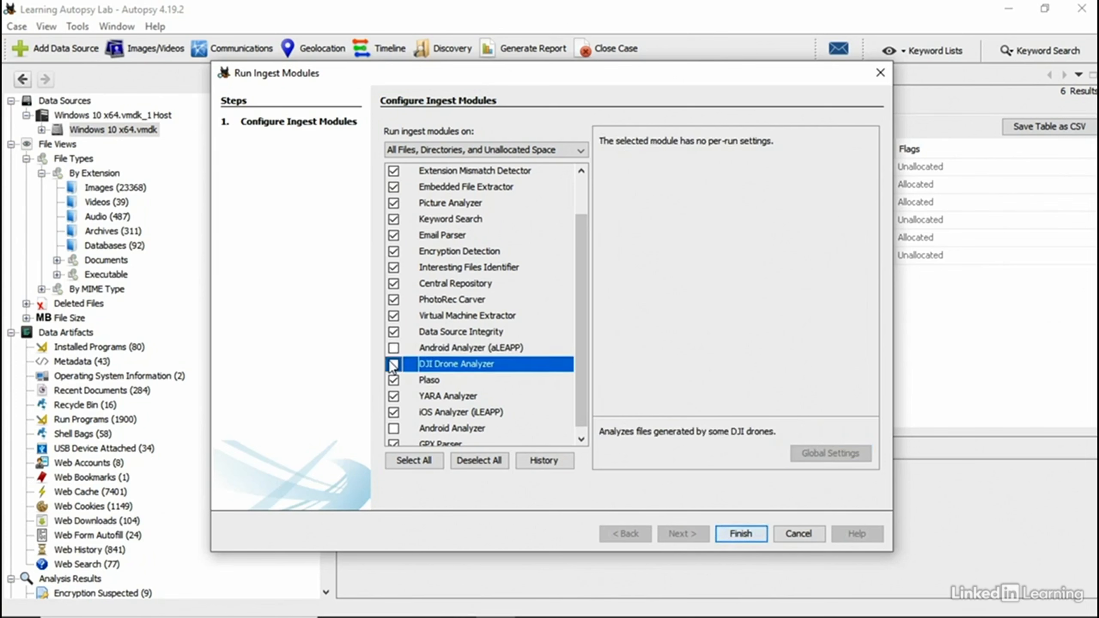
pyautogui.click(394, 381)
pyautogui.click(393, 397)
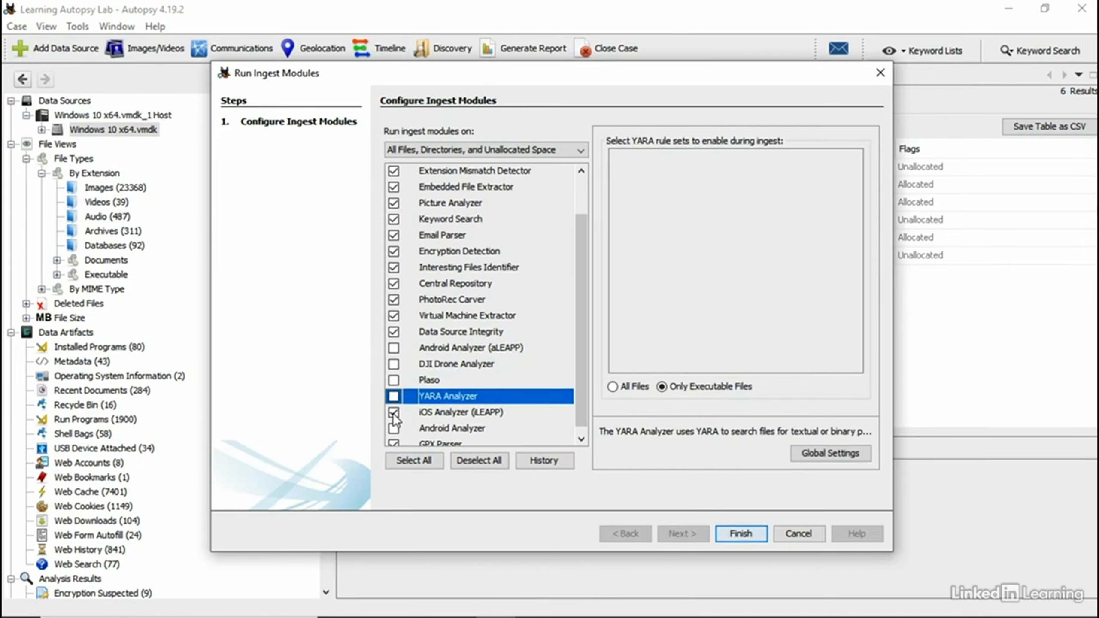
pyautogui.click(394, 413)
# Step: Uncheck GPX Parser and Central Repository, review Central Repository's settings, and move the dialog aside
pyautogui.scroll(1, 401, 423)
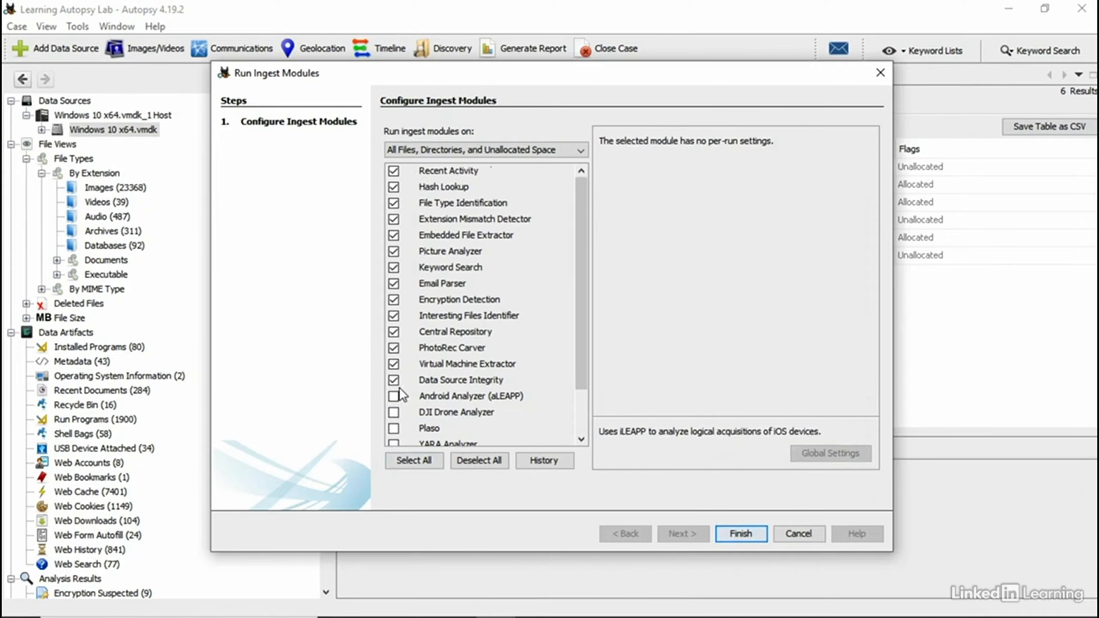
pyautogui.scroll(-1, 402, 422)
pyautogui.click(394, 437)
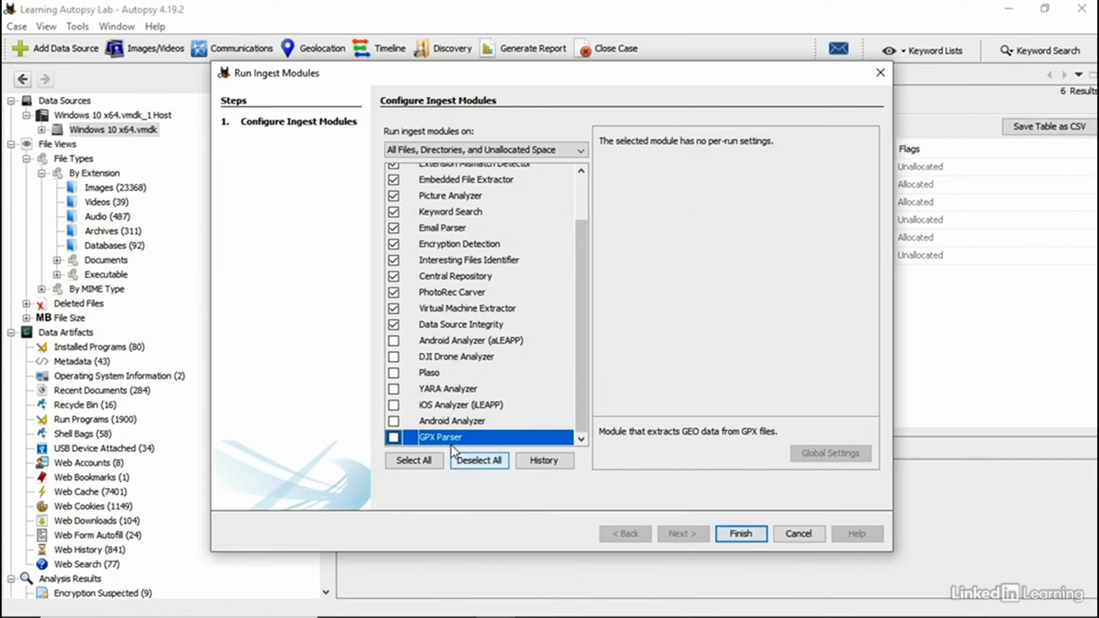
pyautogui.scroll(1, 464, 373)
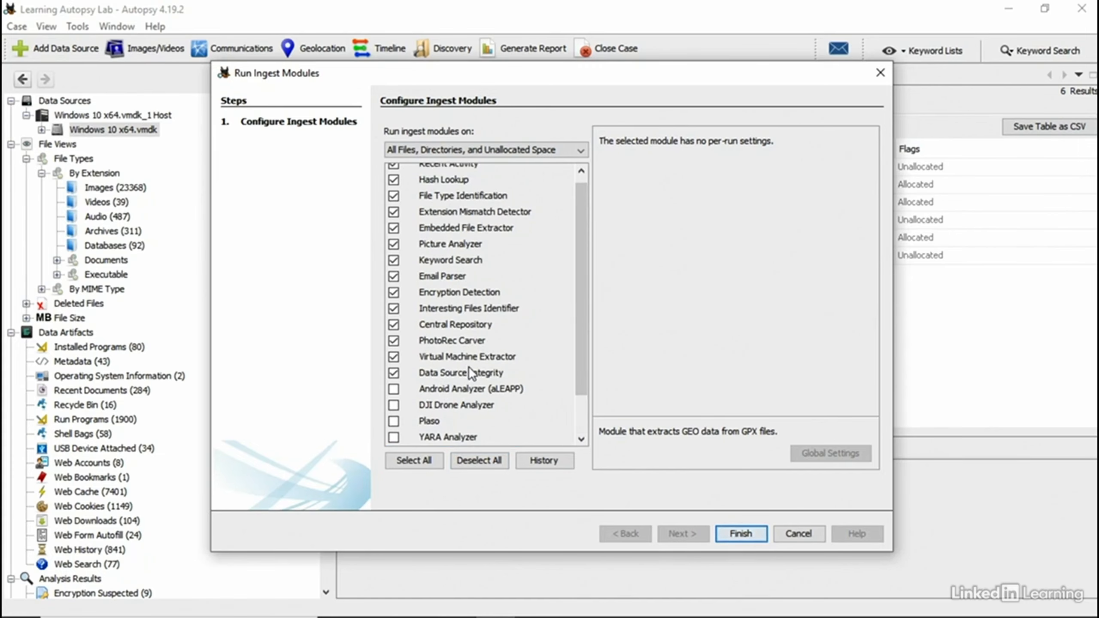
pyautogui.click(393, 325)
pyautogui.click(495, 325)
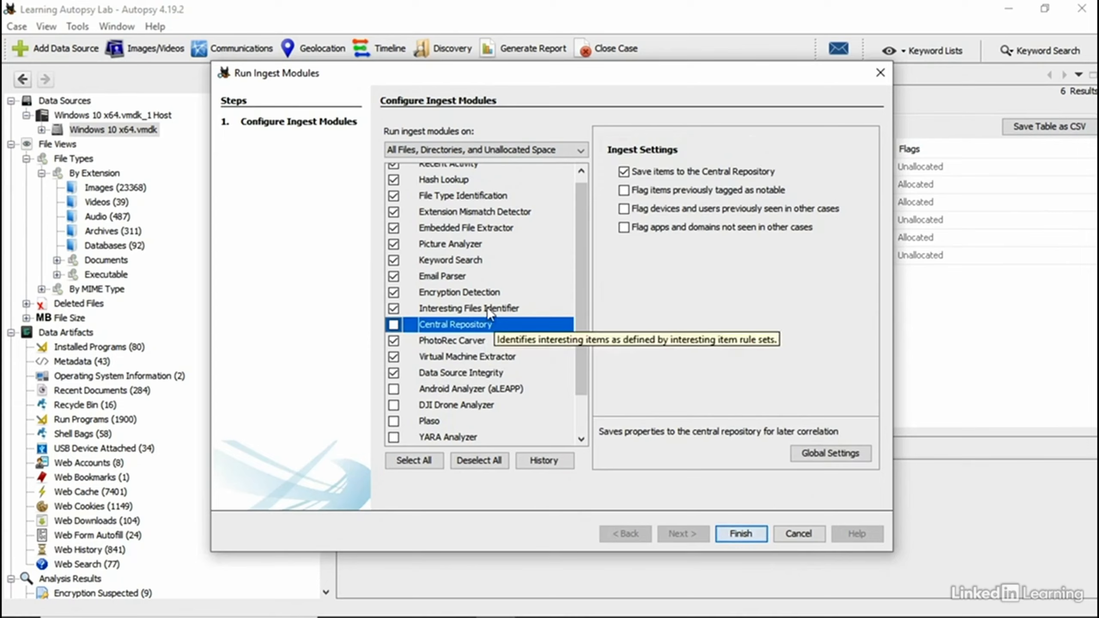
pyautogui.scroll(1, 487, 269)
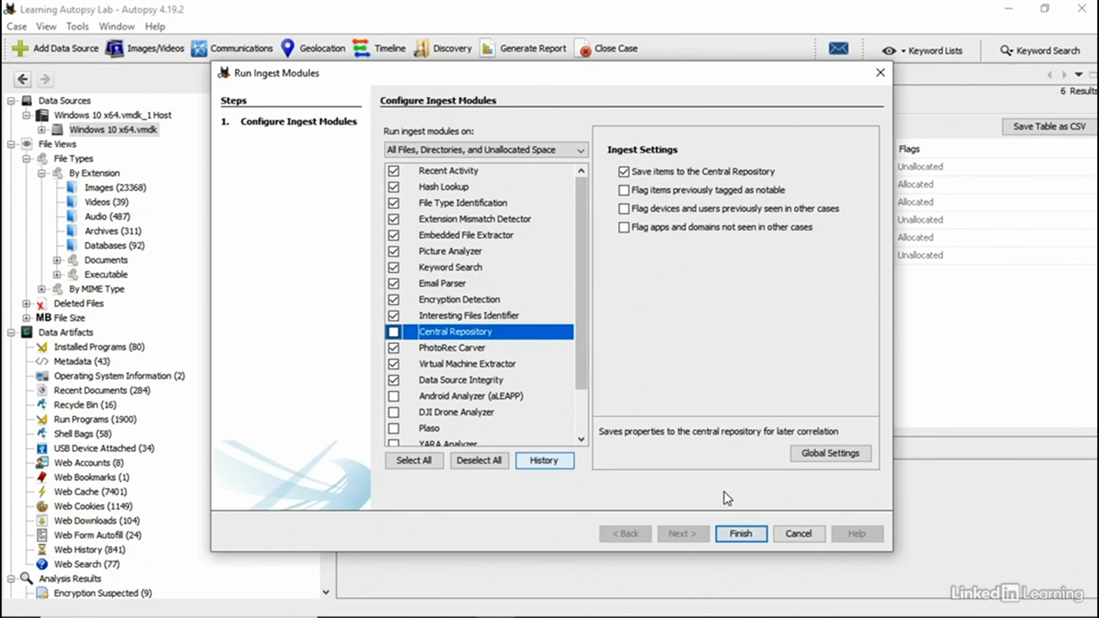
pyautogui.moveTo(543, 75); pyautogui.dragTo(660, 63)
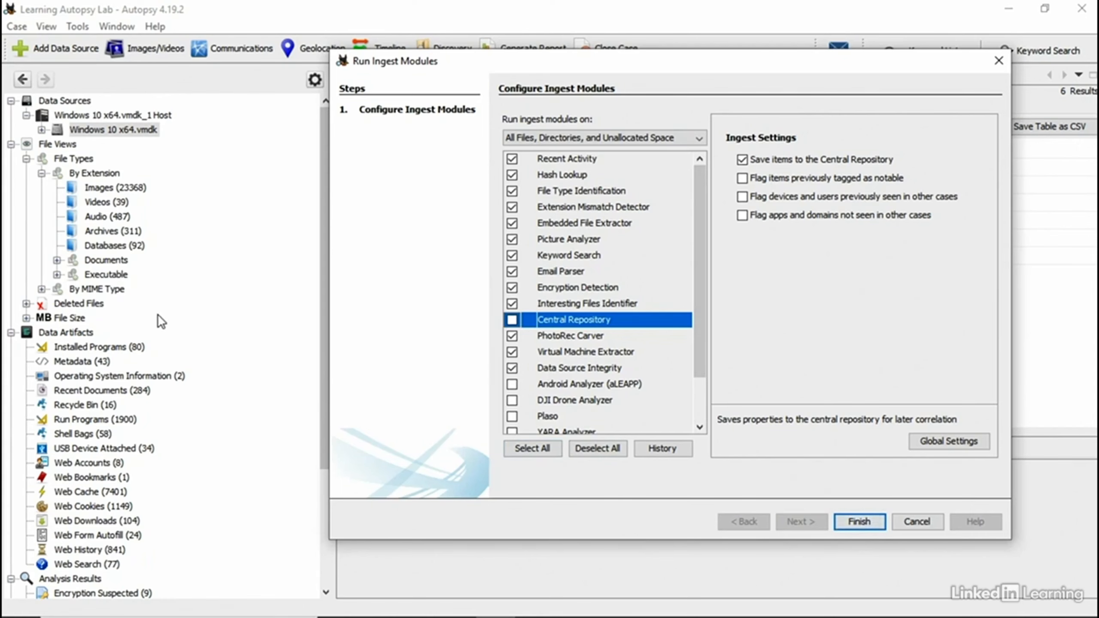
# Step: Launch the ingest with the chosen modules, then cancel the file analysis and all ingest modules
pyautogui.click(861, 523)
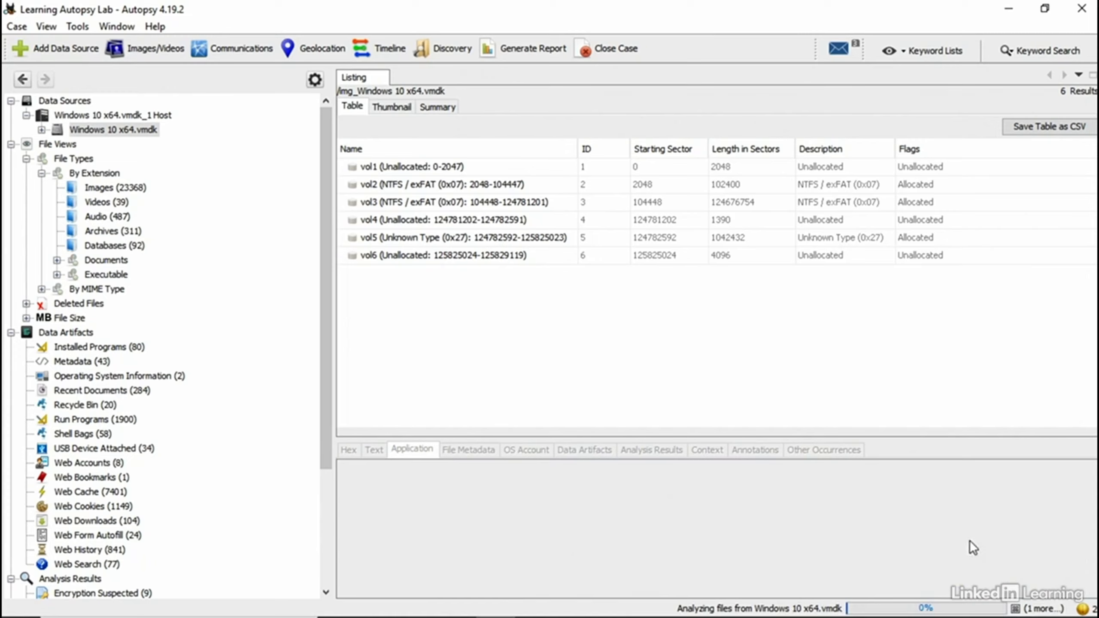
pyautogui.click(1016, 609)
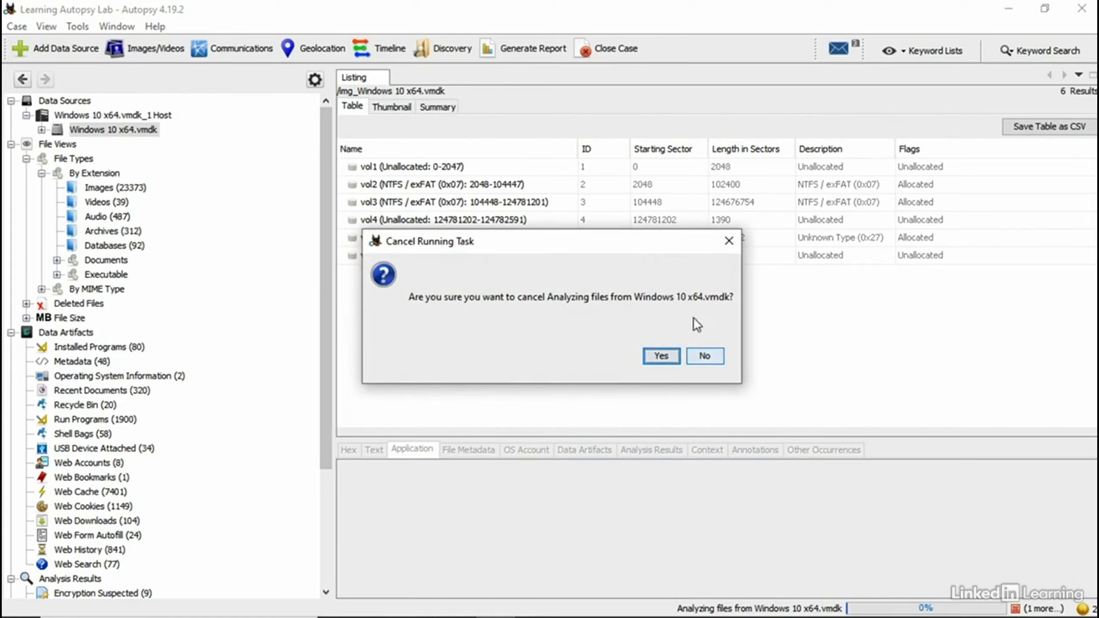
pyautogui.click(662, 357)
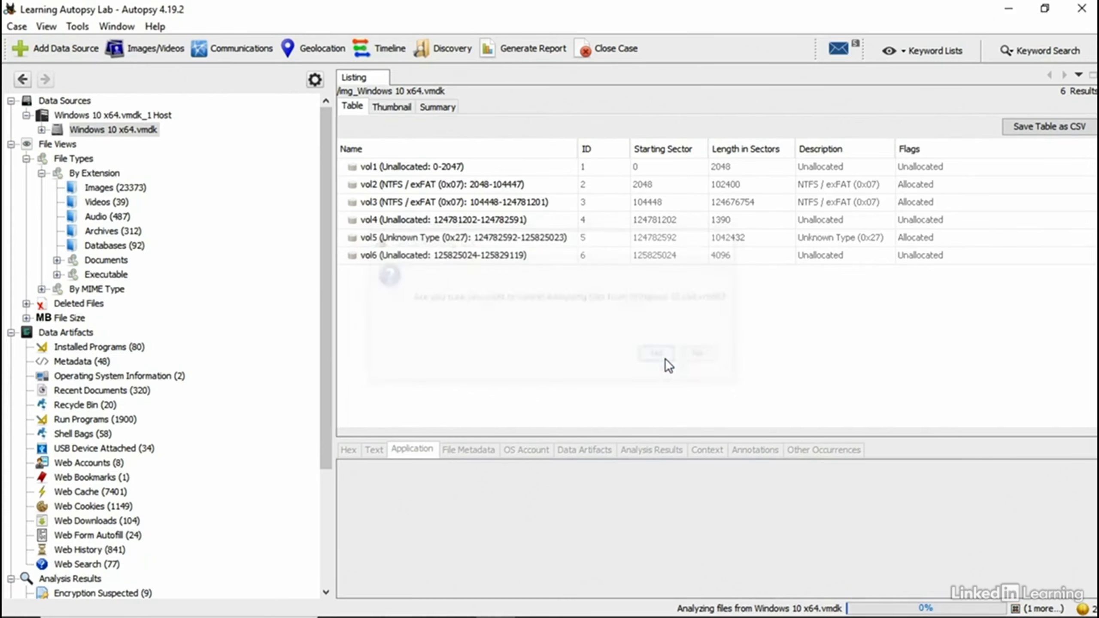
pyautogui.click(1015, 614)
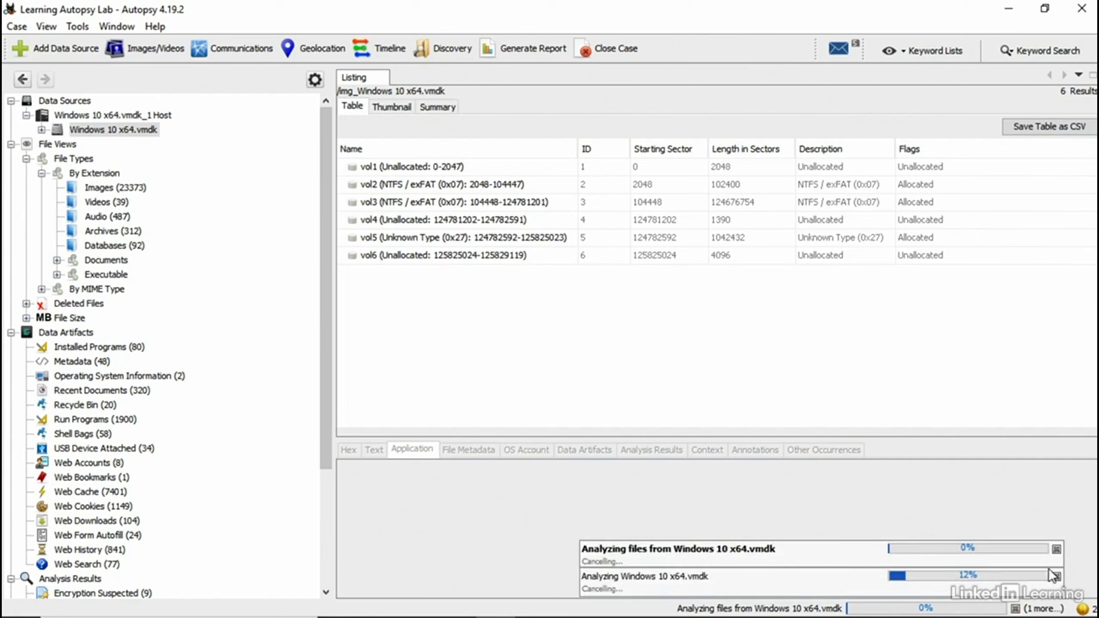
pyautogui.click(1057, 577)
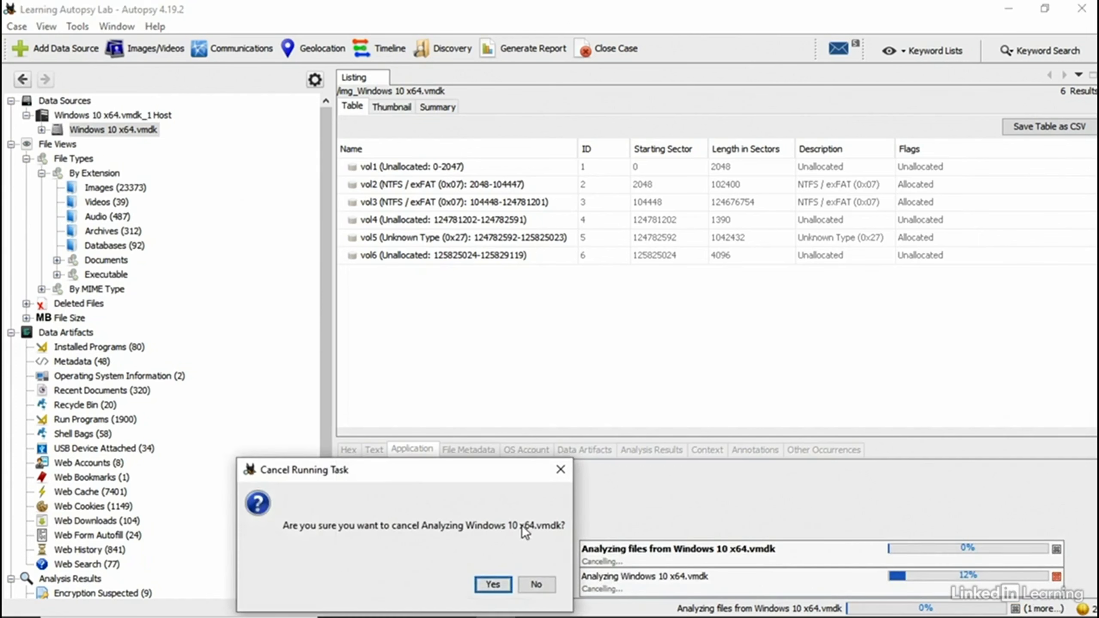
pyautogui.click(493, 585)
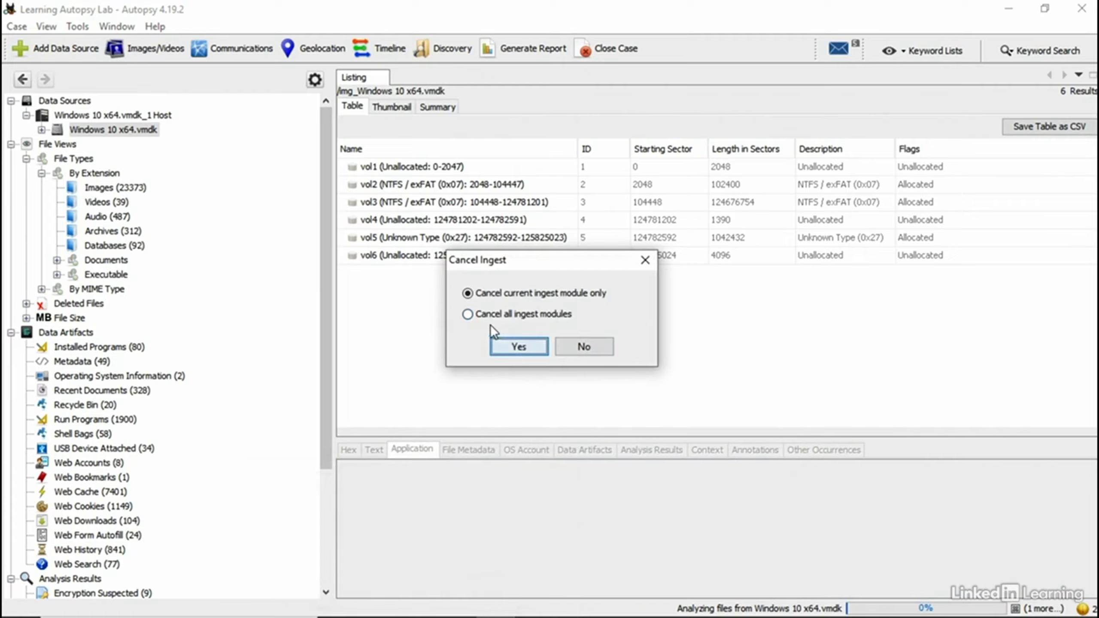
pyautogui.click(469, 315)
pyautogui.click(525, 347)
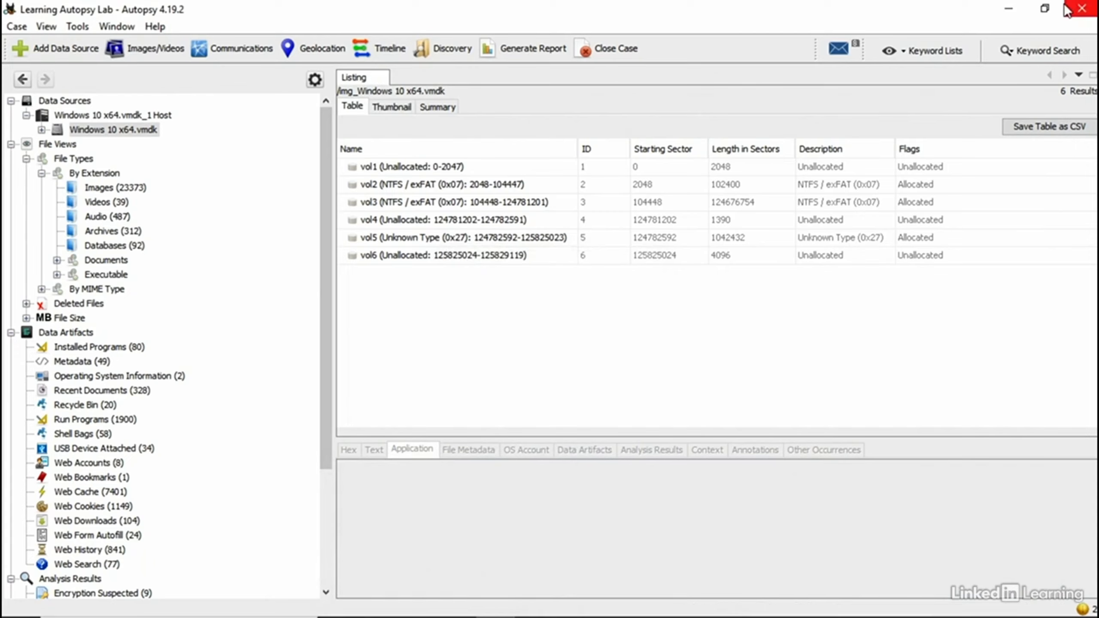
# Step: Minimize Autopsy, then launch Autopsy 4.19.2 from the Start menu's Autopsy folder
pyautogui.click(1007, 10)
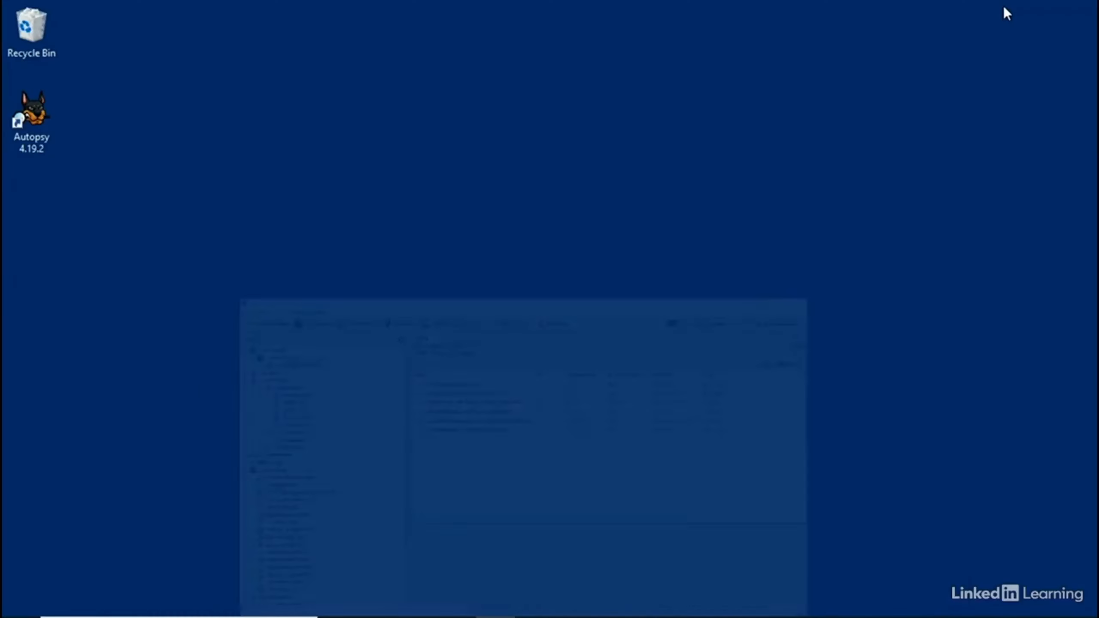
pyautogui.click(36, 119)
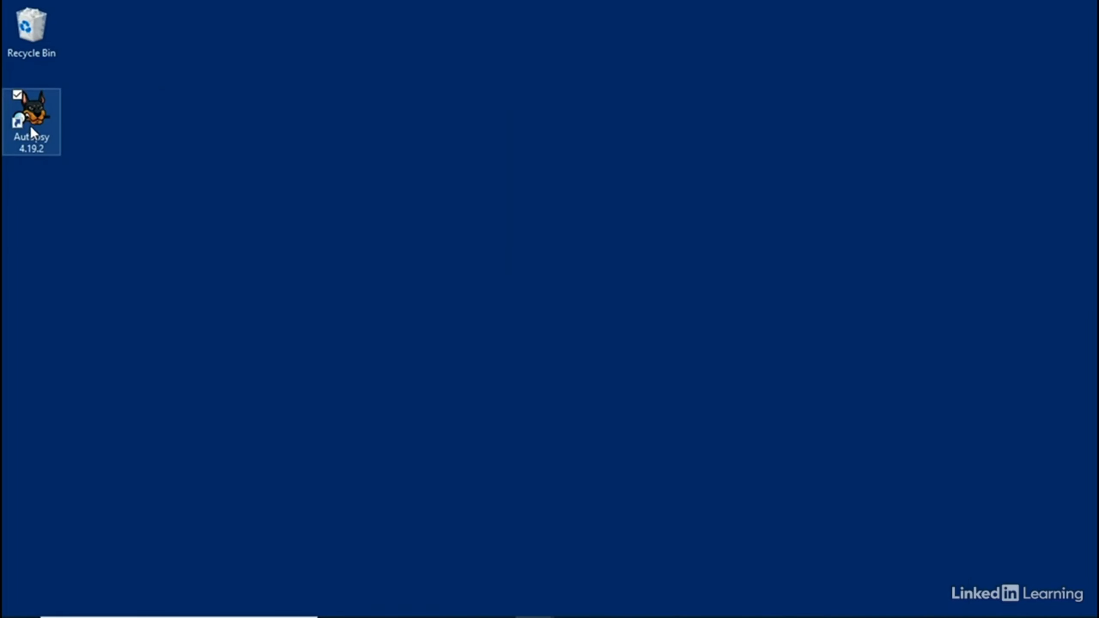
pyautogui.rightClick(30, 127)
pyautogui.click(531, 56)
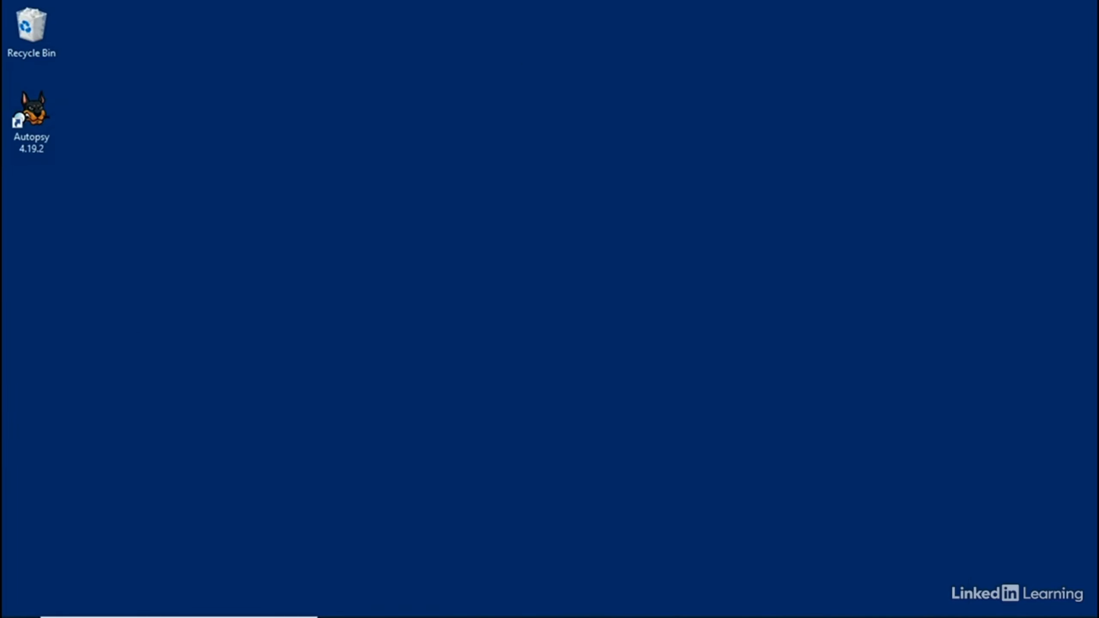
pyautogui.click(21, 603)
pyautogui.scroll(-2, 121, 502)
pyautogui.click(121, 504)
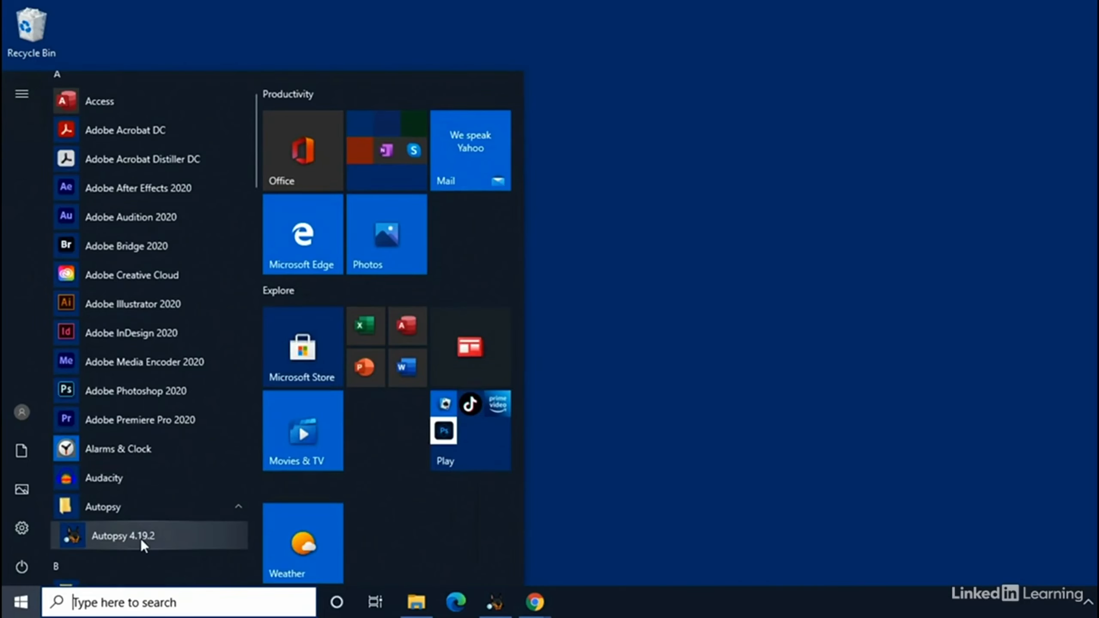
pyautogui.click(123, 535)
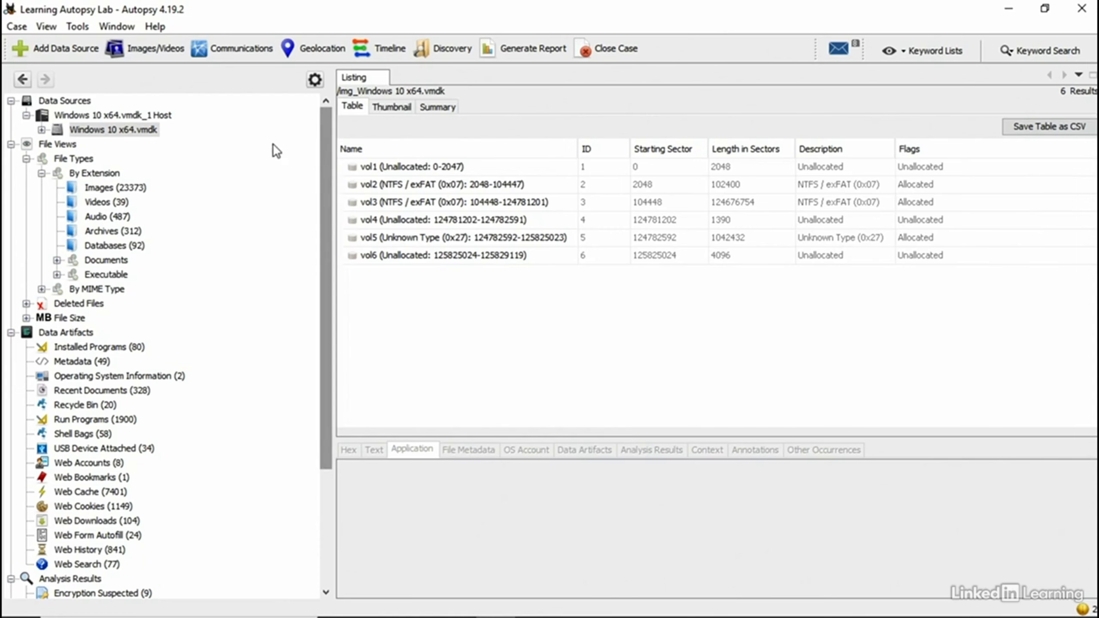
pyautogui.click(71, 28)
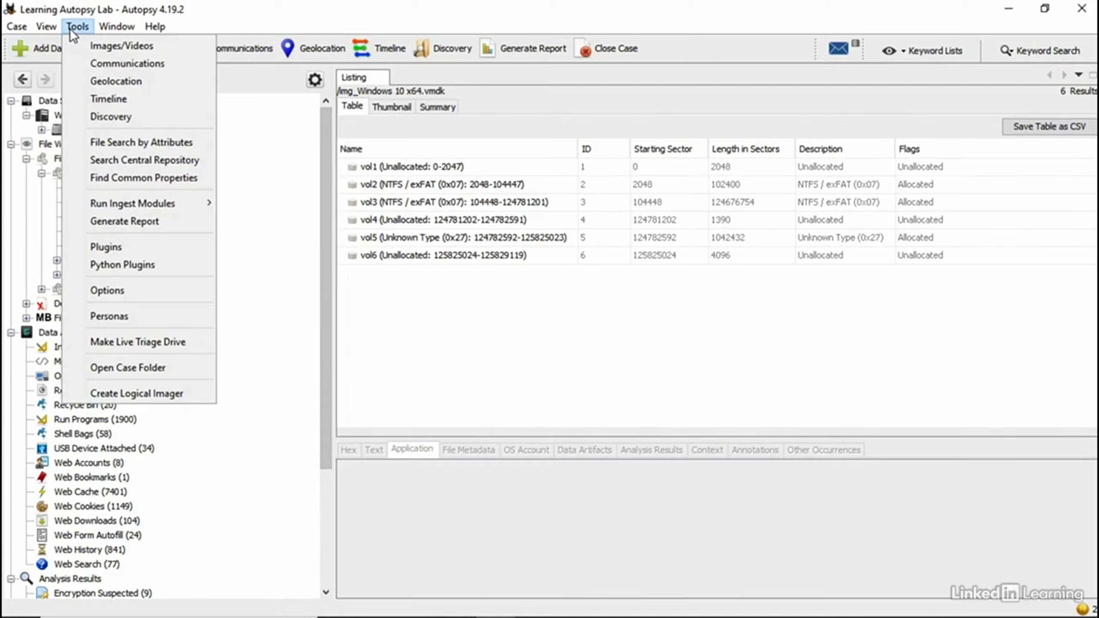
pyautogui.click(148, 290)
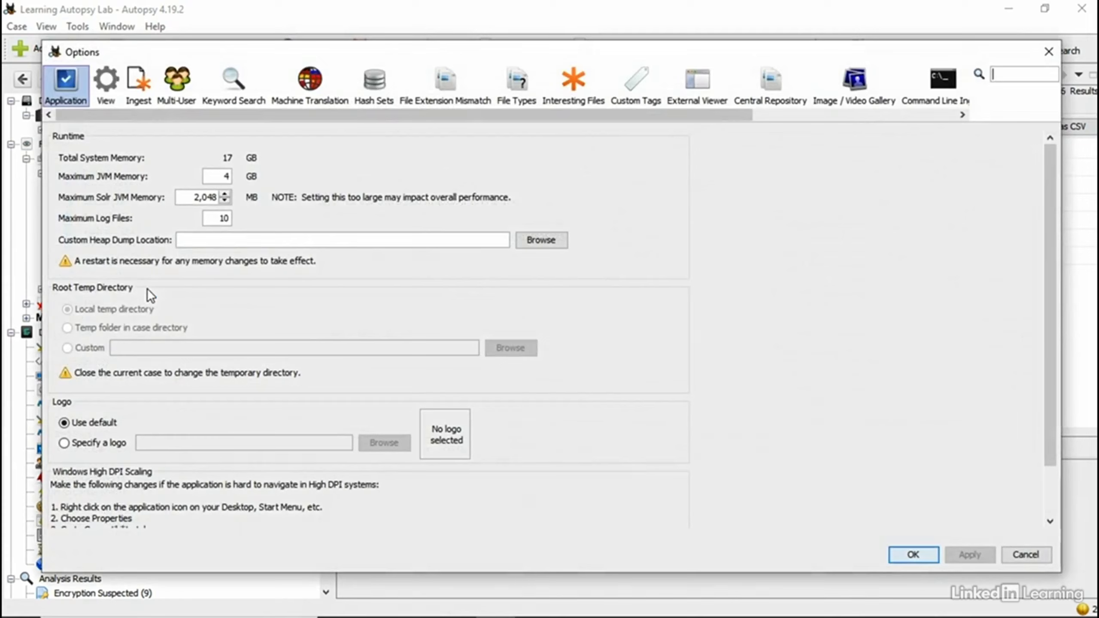
pyautogui.click(134, 101)
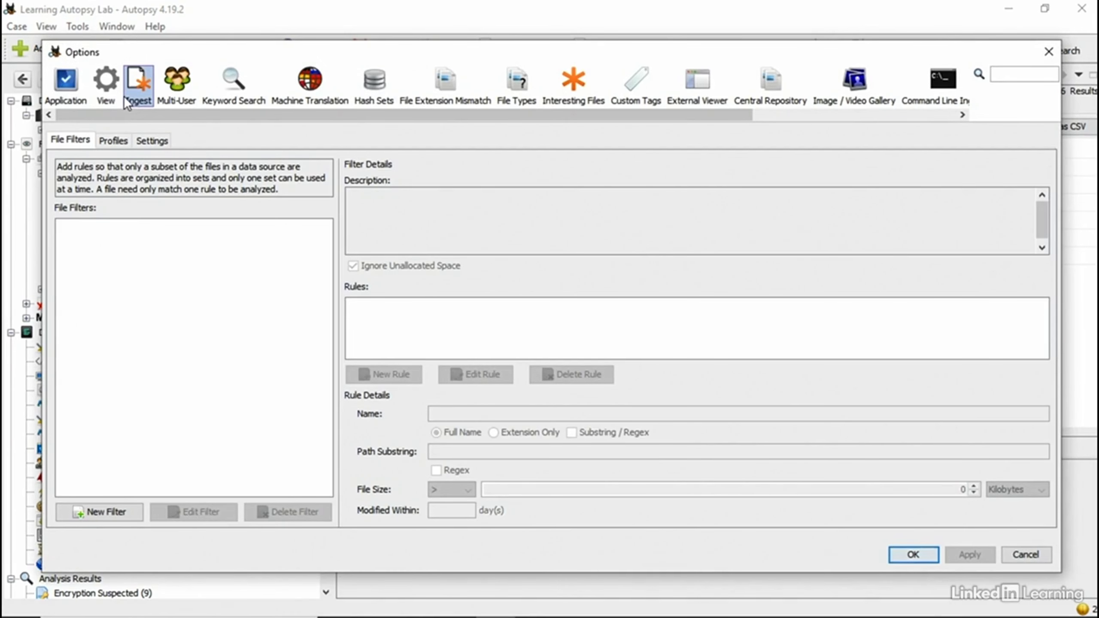
pyautogui.click(156, 147)
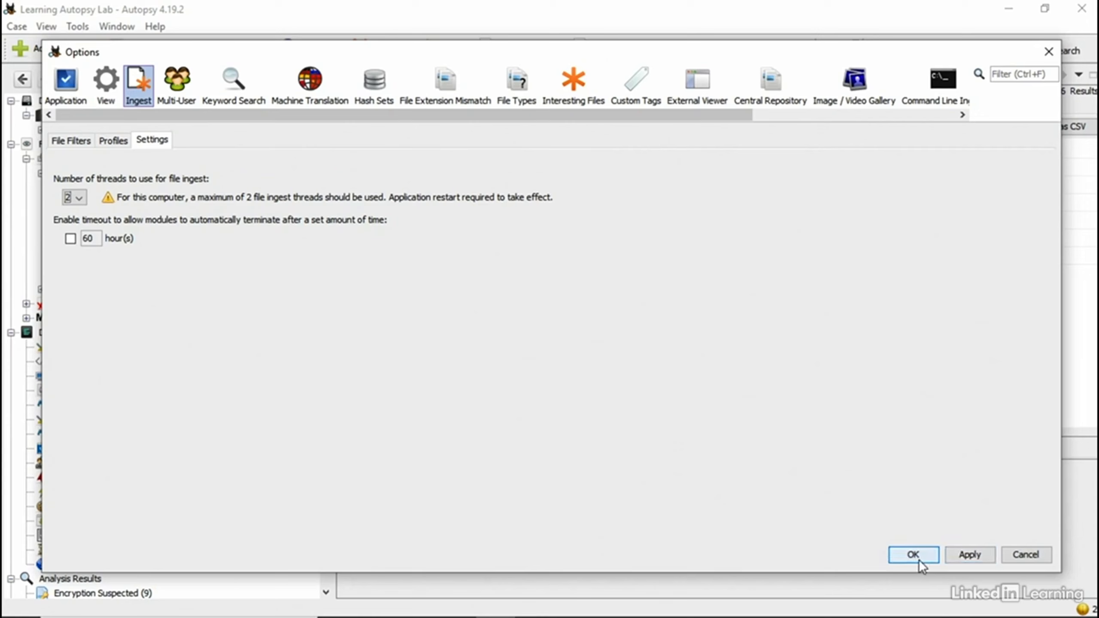
pyautogui.click(84, 197)
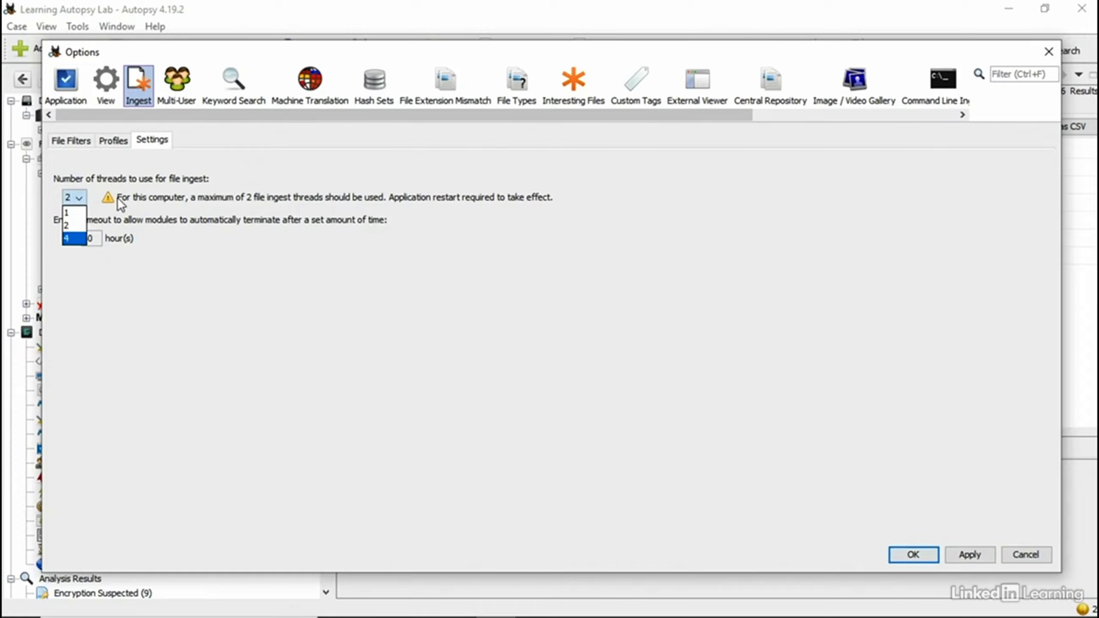
pyautogui.click(264, 207)
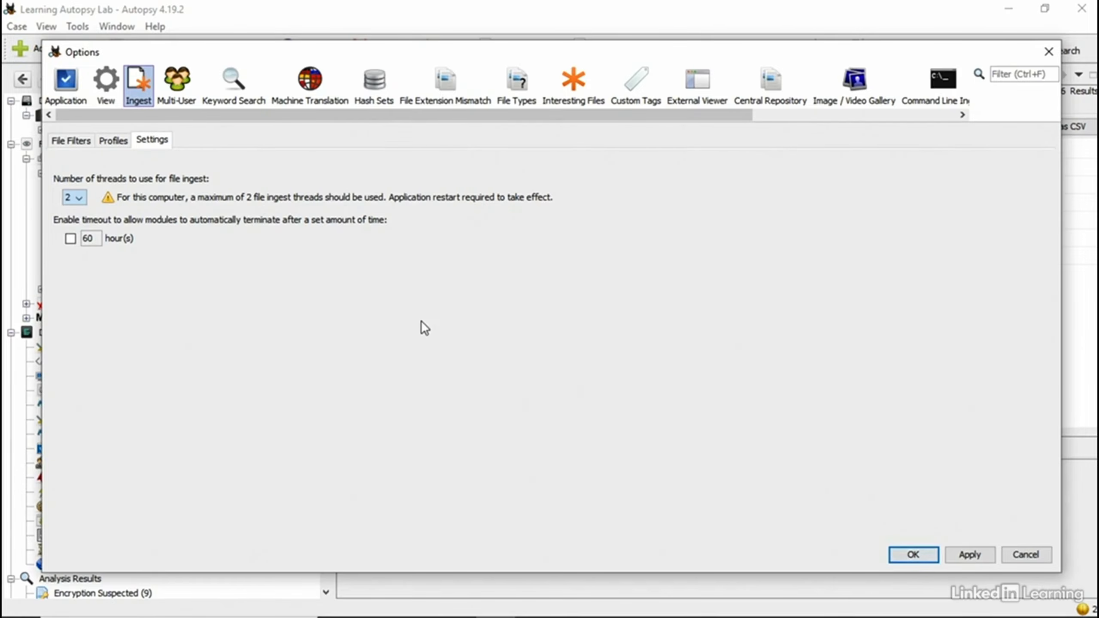
pyautogui.click(926, 557)
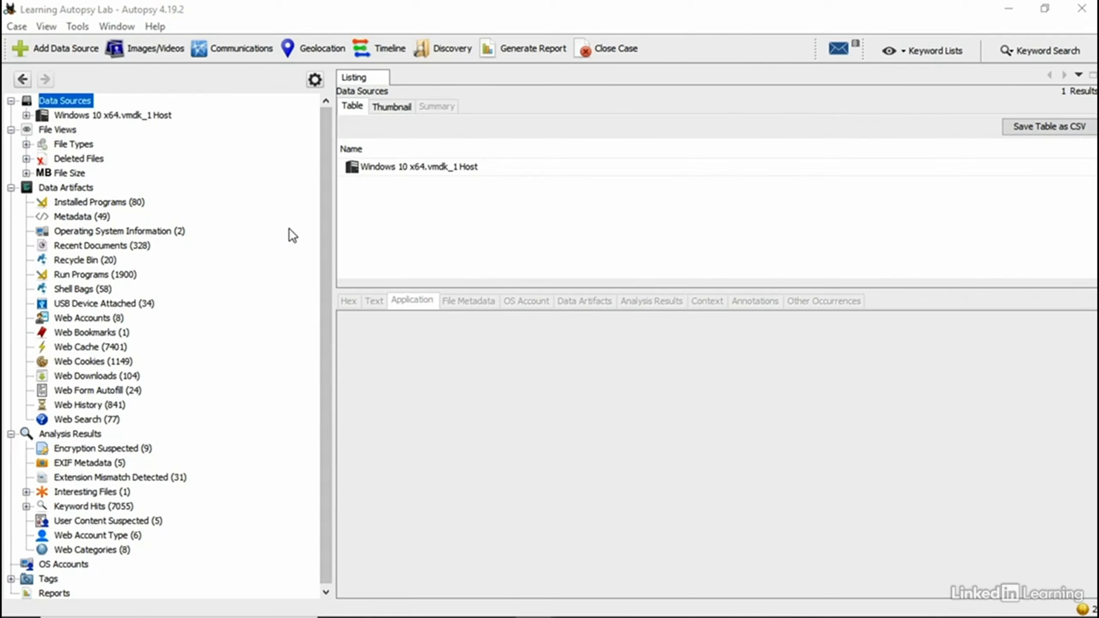
# Step: List the 31 Extension Mismatch Detected results, then open Run Ingest Modules for Windows 10 x64.vmdk
pyautogui.click(159, 480)
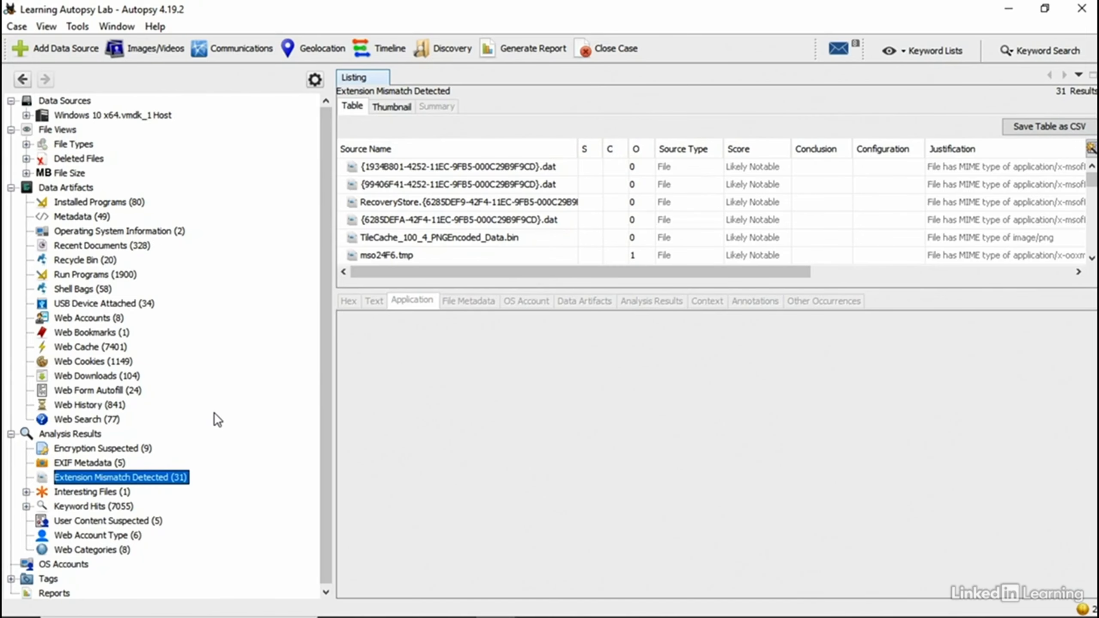
pyautogui.click(77, 26)
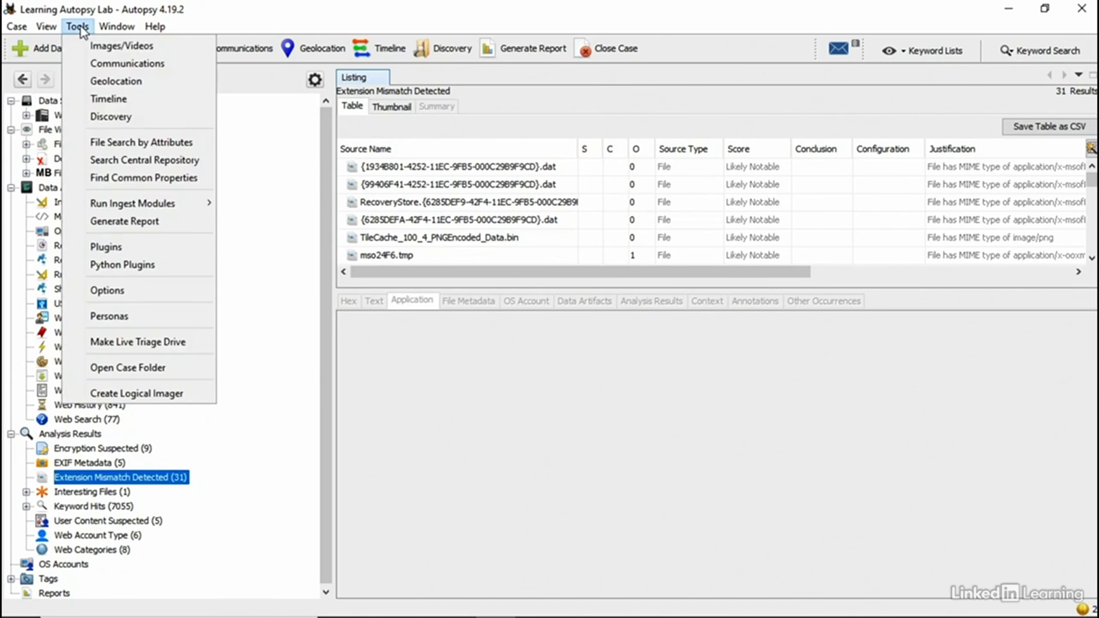
pyautogui.moveTo(119, 207)
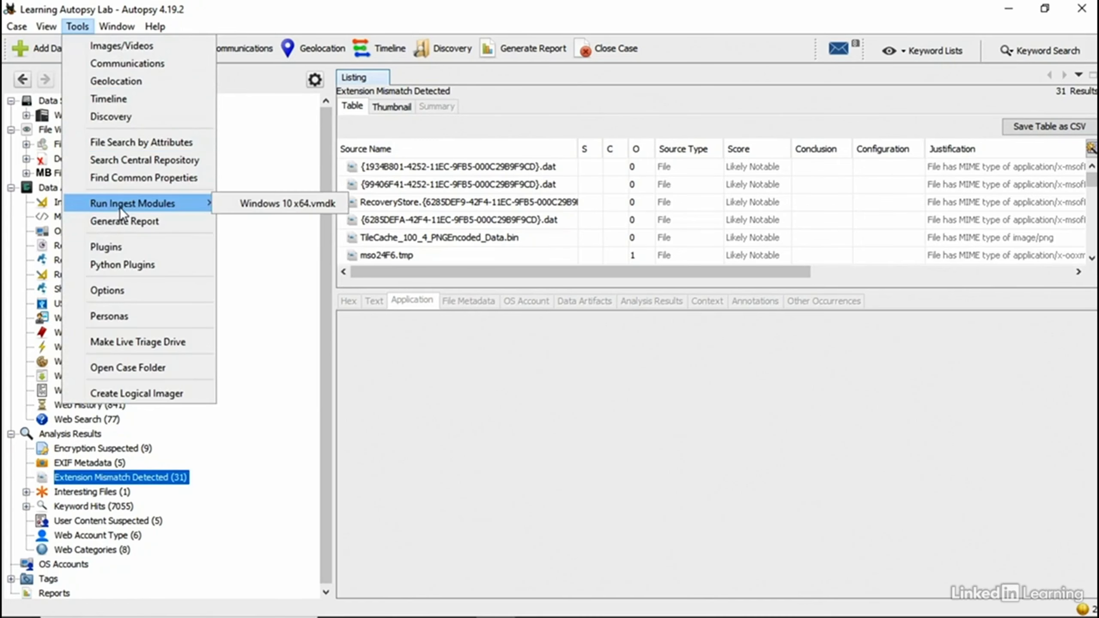
pyautogui.click(224, 205)
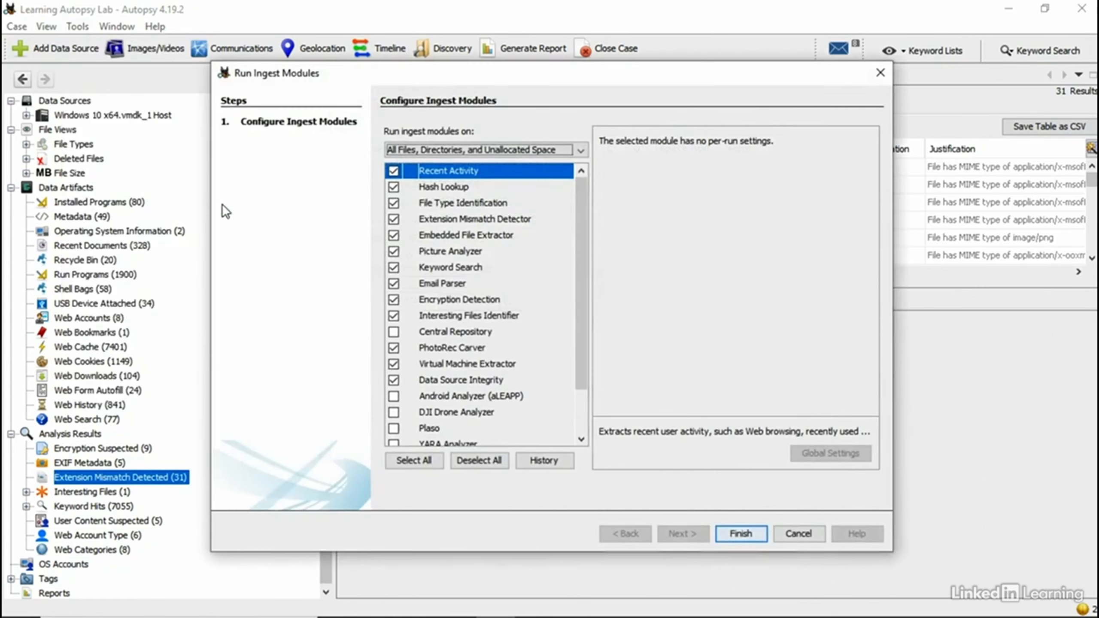
pyautogui.click(440, 220)
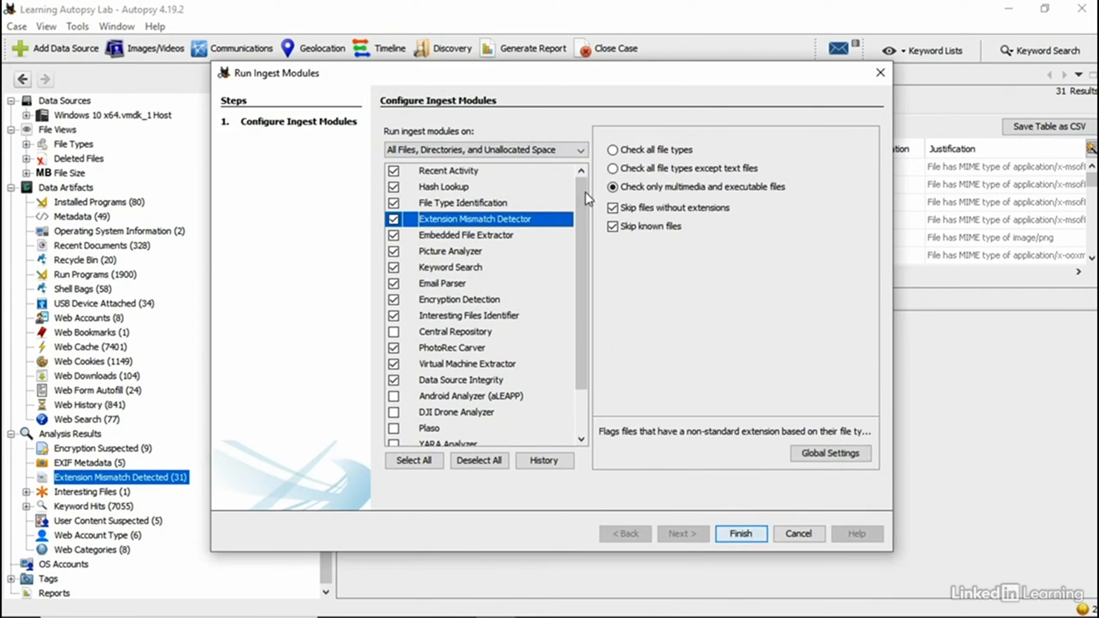
pyautogui.click(660, 150)
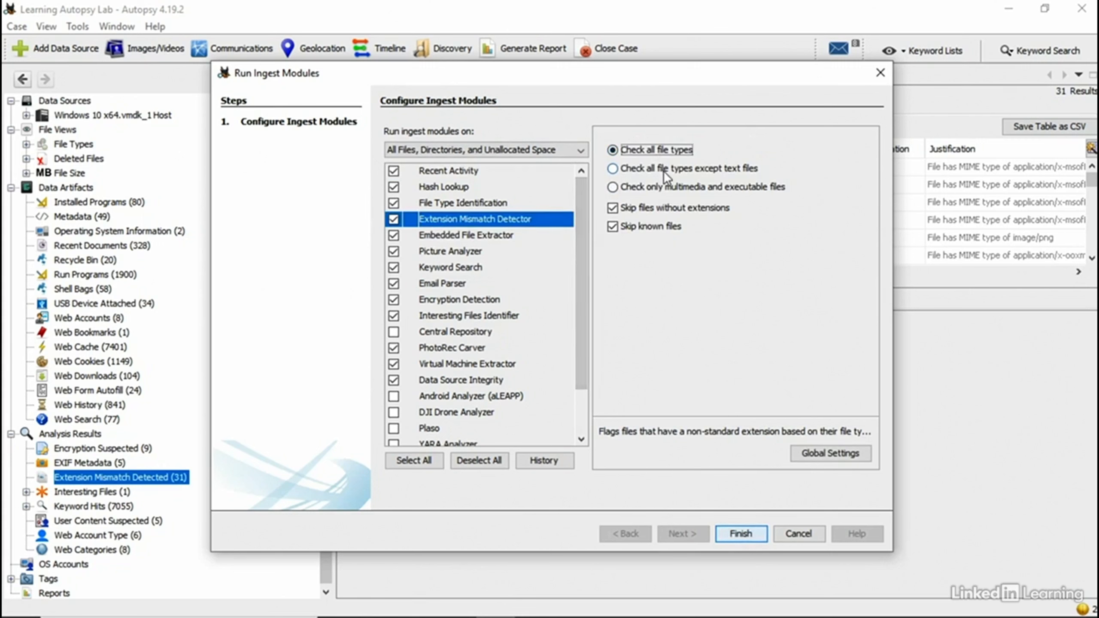
pyautogui.click(663, 170)
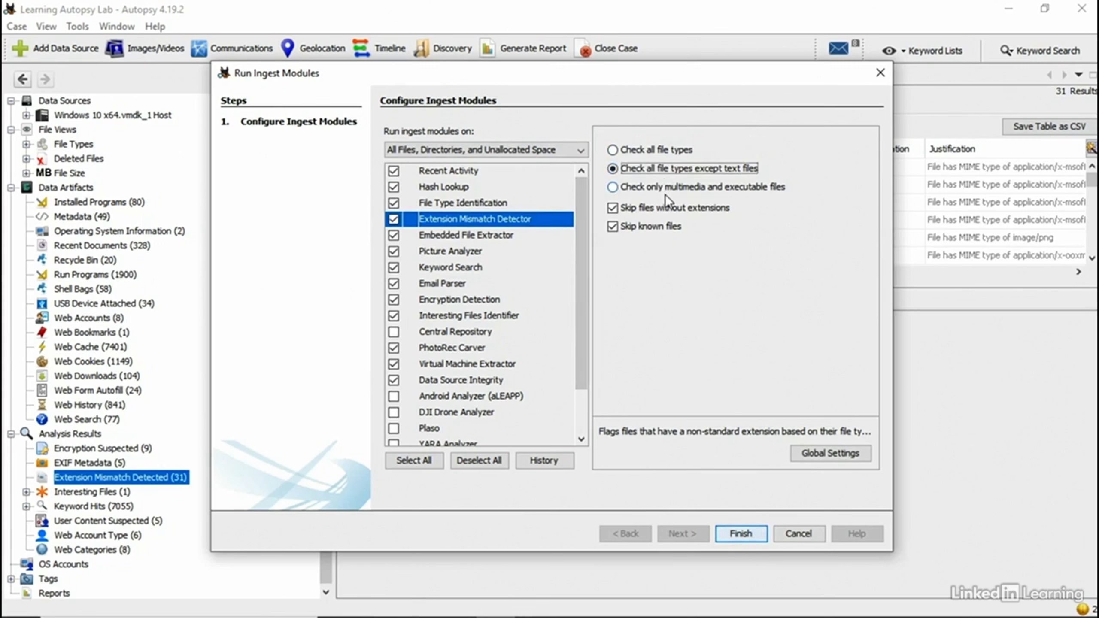
pyautogui.click(658, 191)
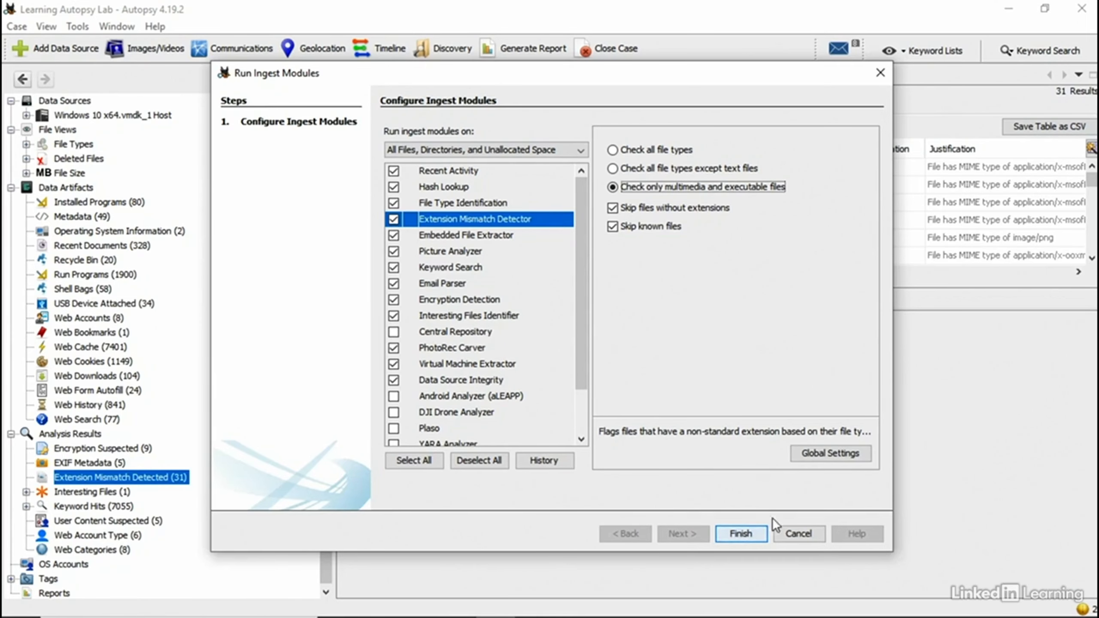
pyautogui.click(786, 530)
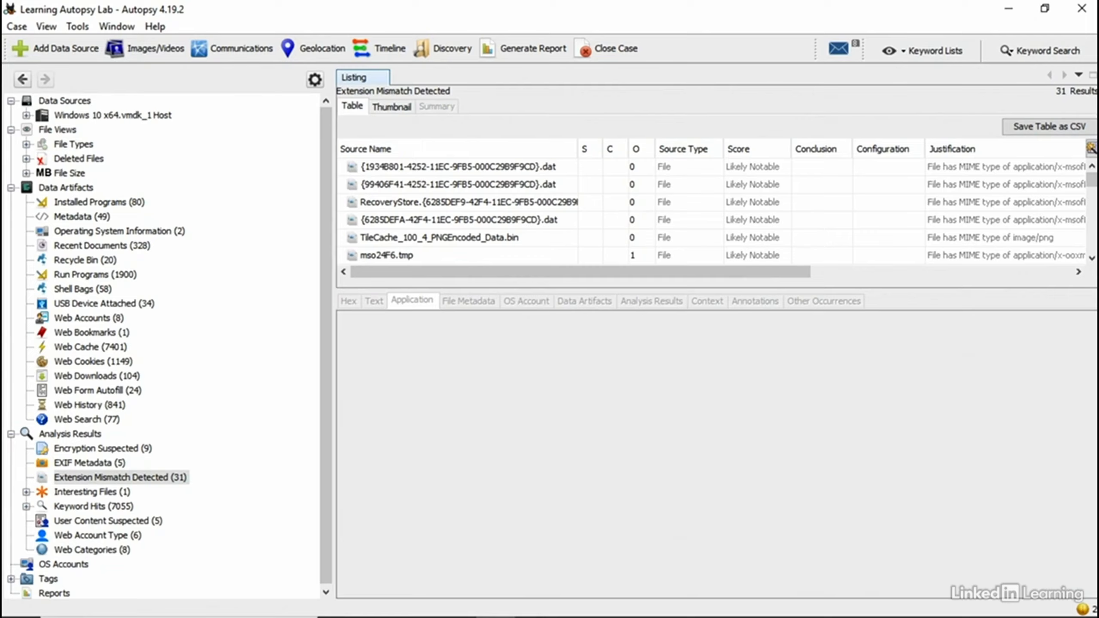
# Step: Select the Lesson 4.docx mismatch result, check its application/pdf MIME type, and view it as a 6-page PDF
pyautogui.click(143, 478)
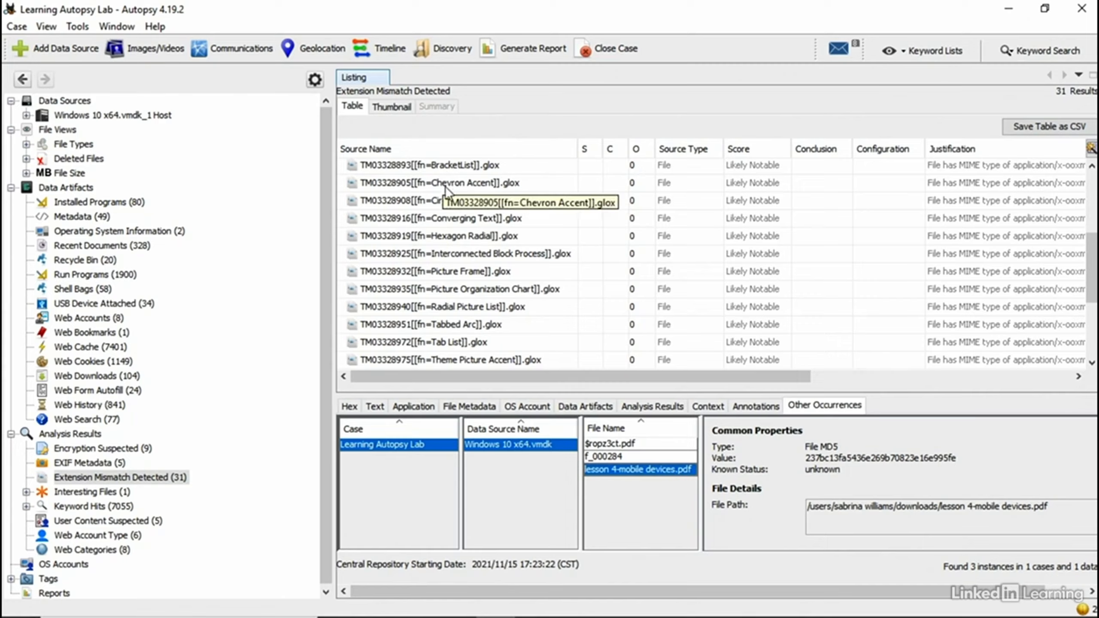
pyautogui.scroll(-1, 472, 295)
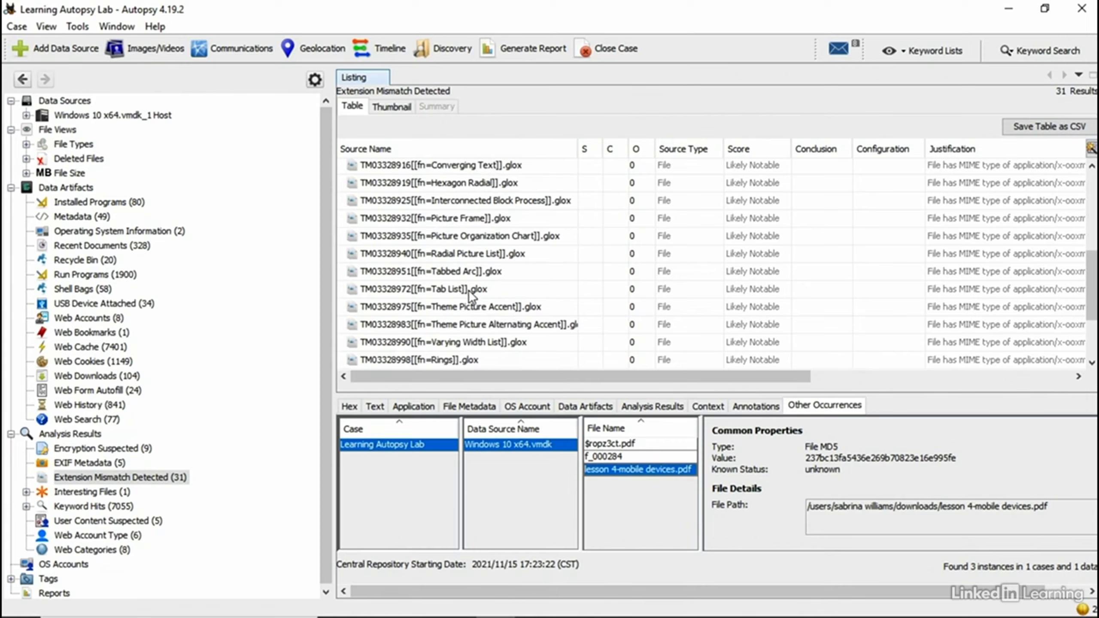
pyautogui.scroll(-2, 467, 293)
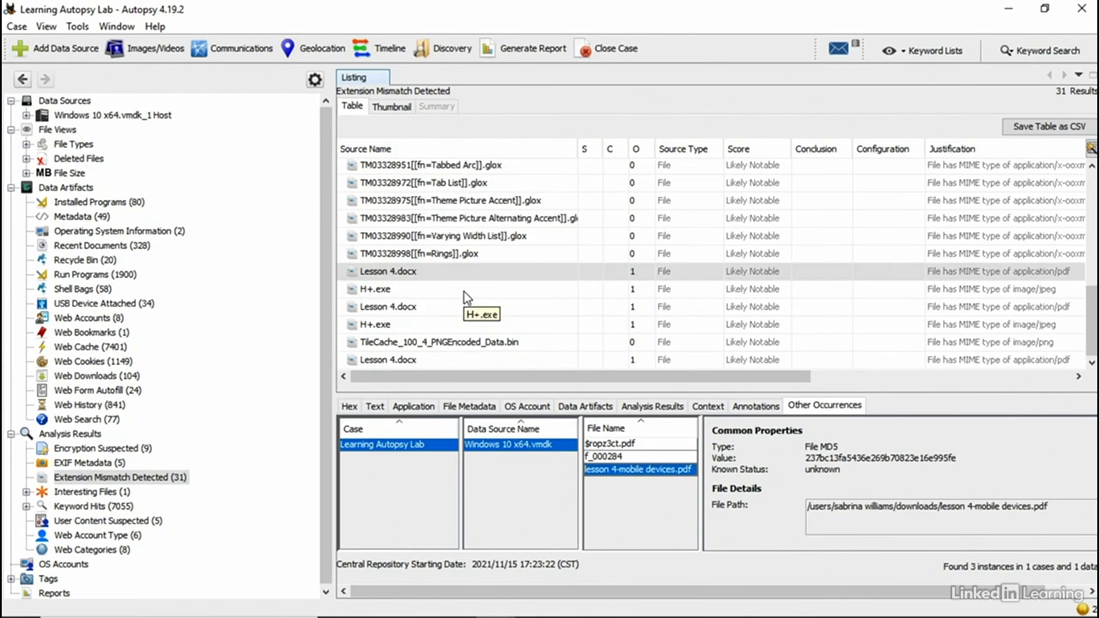
pyautogui.click(448, 278)
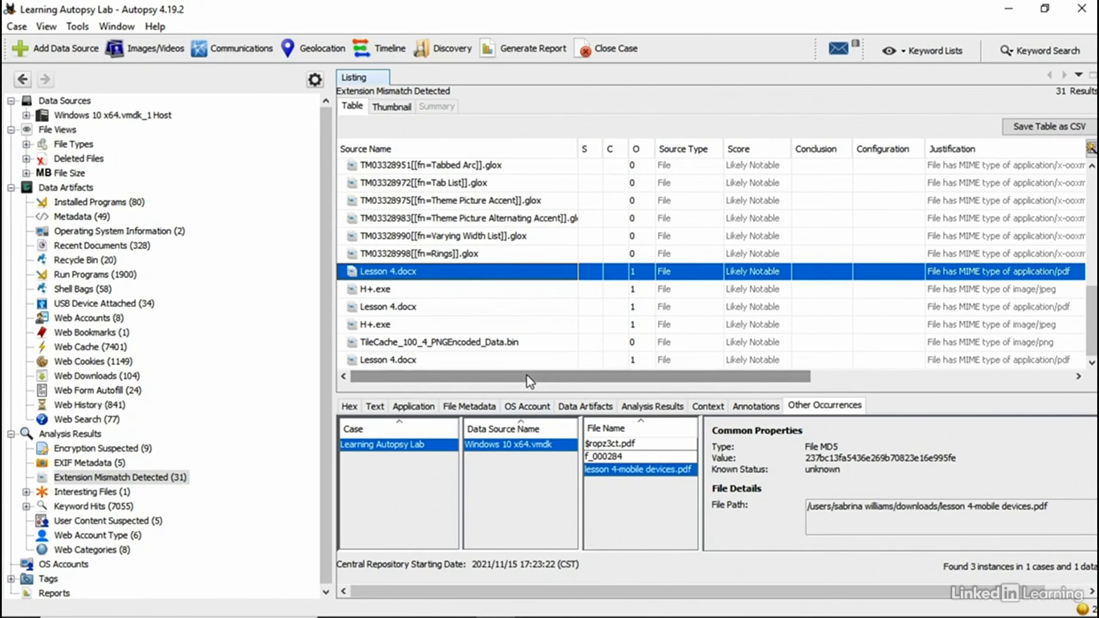
pyautogui.moveTo(526, 374); pyautogui.dragTo(768, 365)
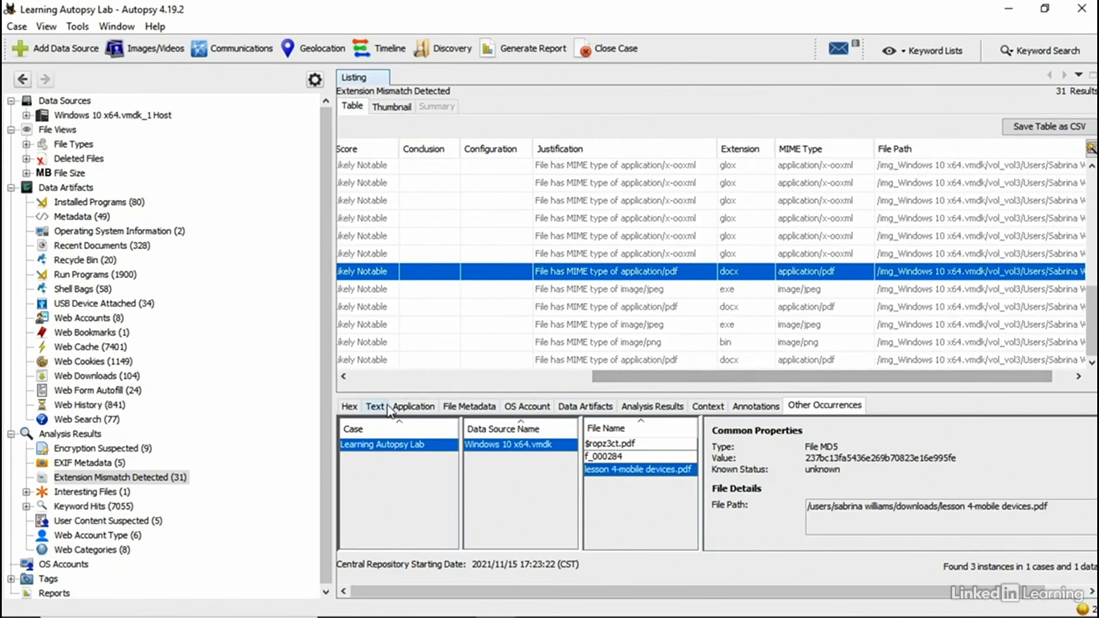
pyautogui.click(412, 406)
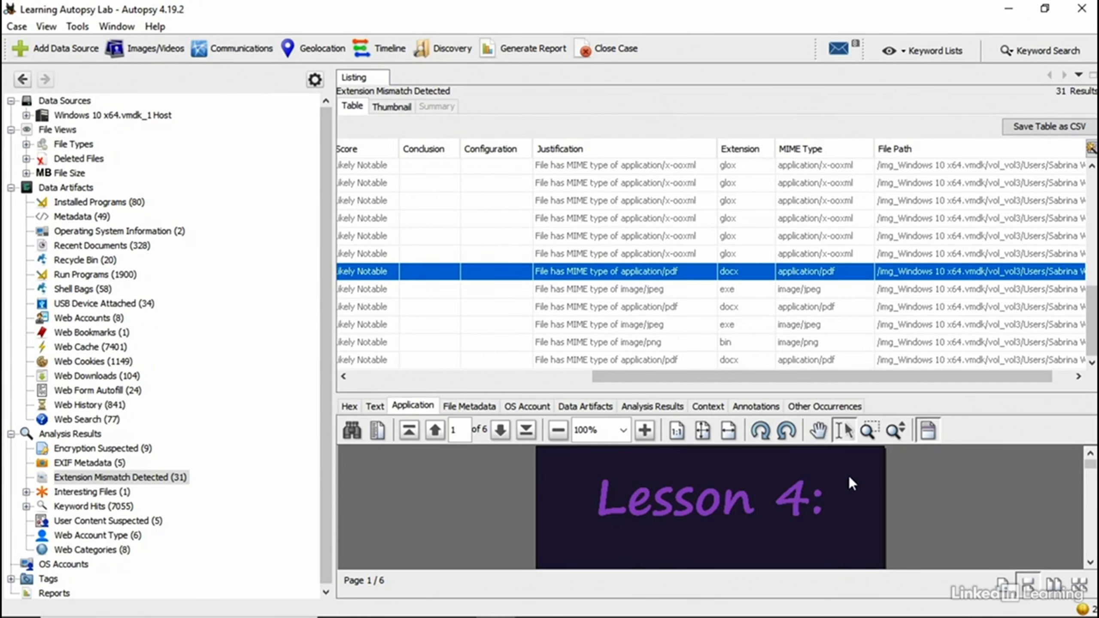
# Step: Check where Lesson 4.docx occurs elsewhere and review its pages, then list the 58 Shell Bags results
pyautogui.click(840, 410)
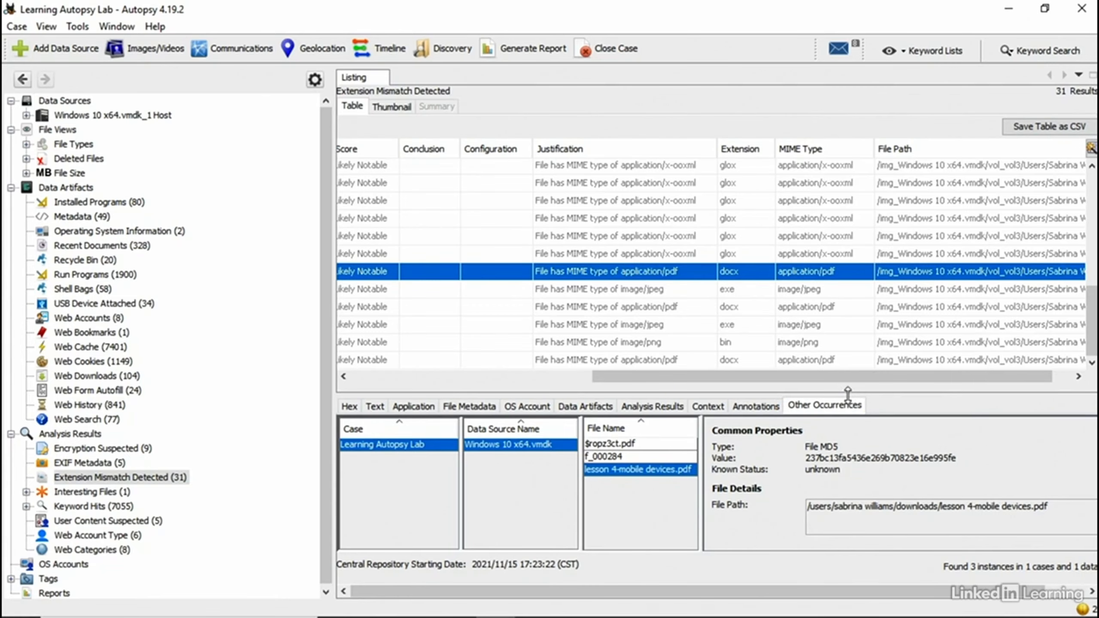
pyautogui.moveTo(849, 391); pyautogui.dragTo(857, 99)
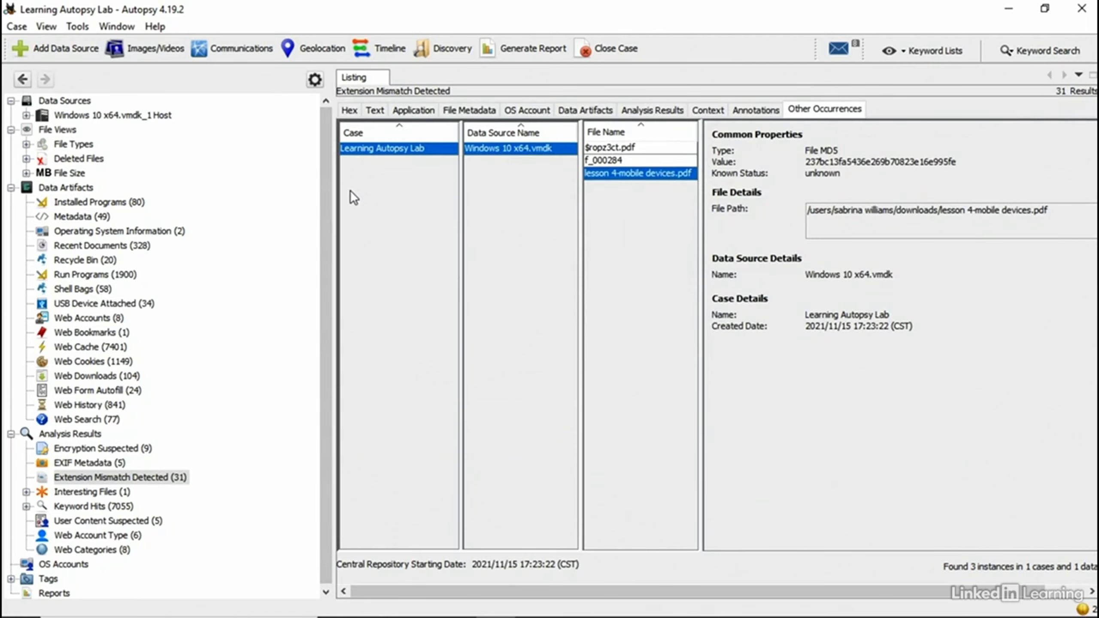
pyautogui.click(412, 111)
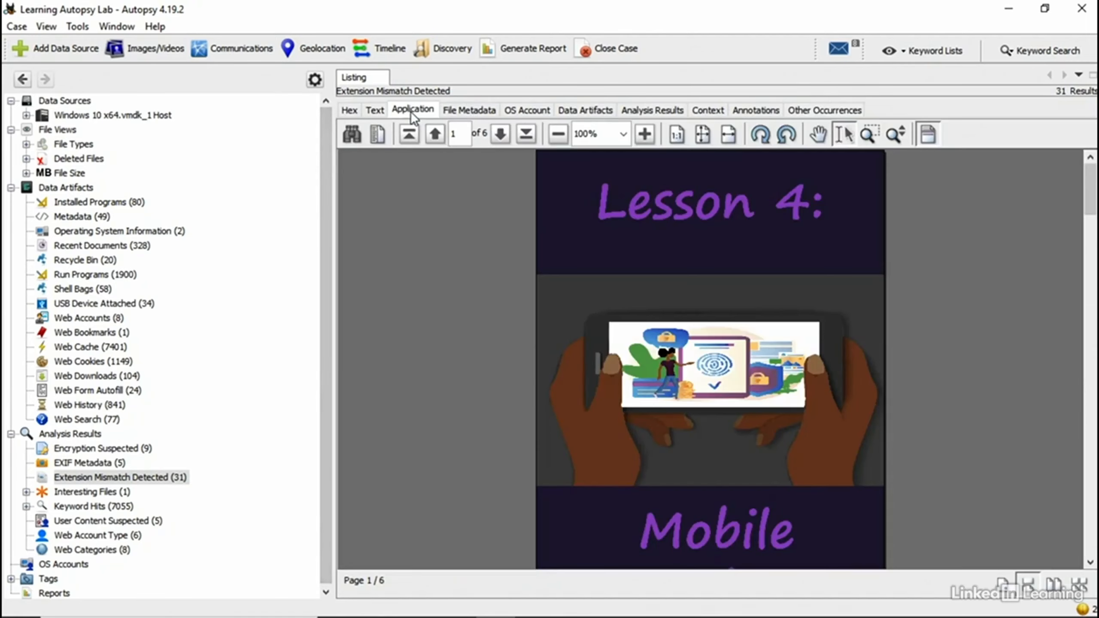
pyautogui.moveTo(1088, 208); pyautogui.dragTo(1095, 544)
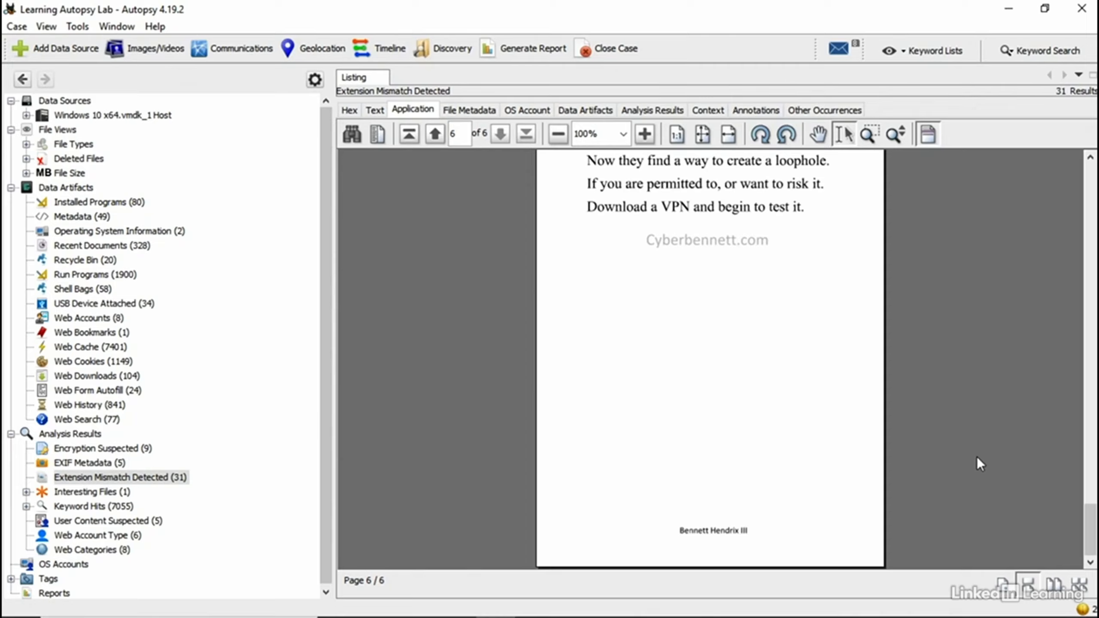
pyautogui.moveTo(1086, 516); pyautogui.dragTo(1014, 147)
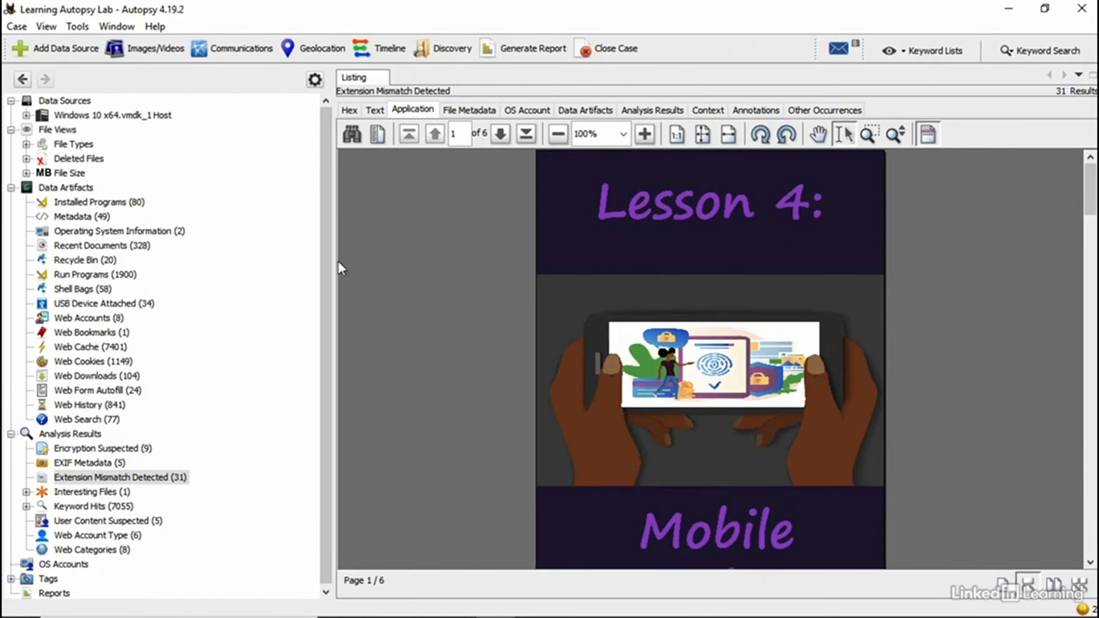
pyautogui.click(64, 290)
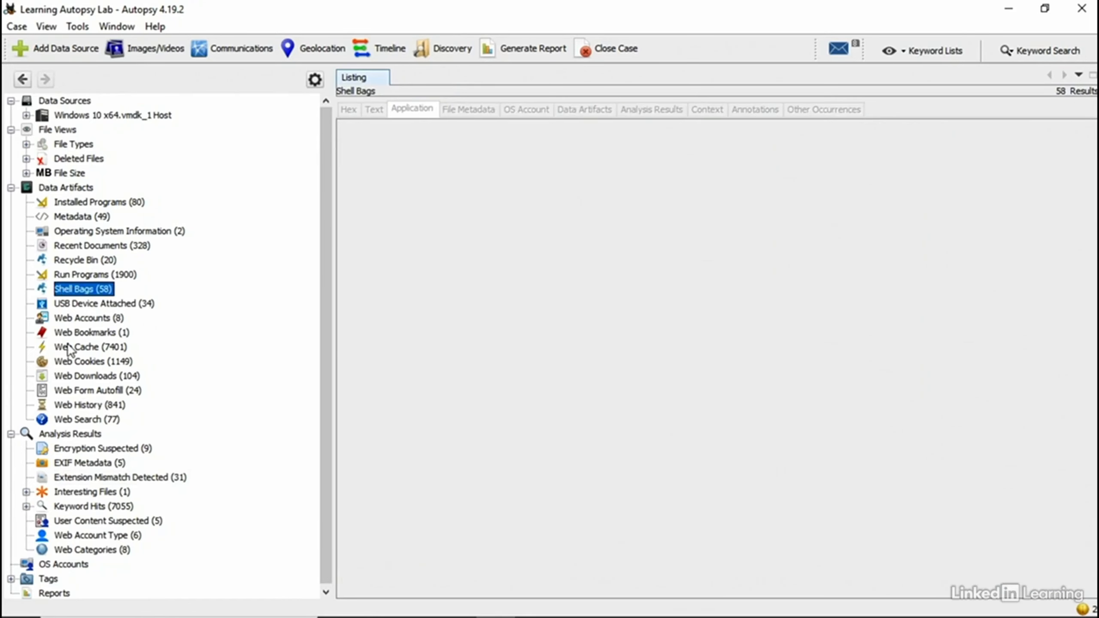
# Step: List the attached USB devices, select the first entry, and sort by Device ID in reverse order
pyautogui.click(76, 305)
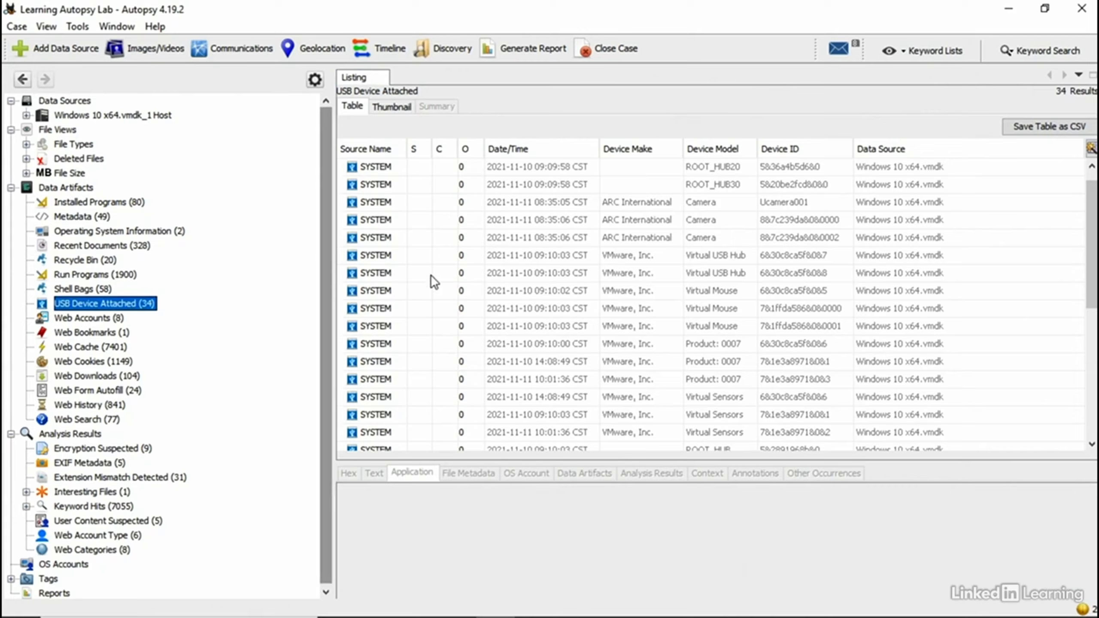
pyautogui.click(769, 168)
pyautogui.click(780, 150)
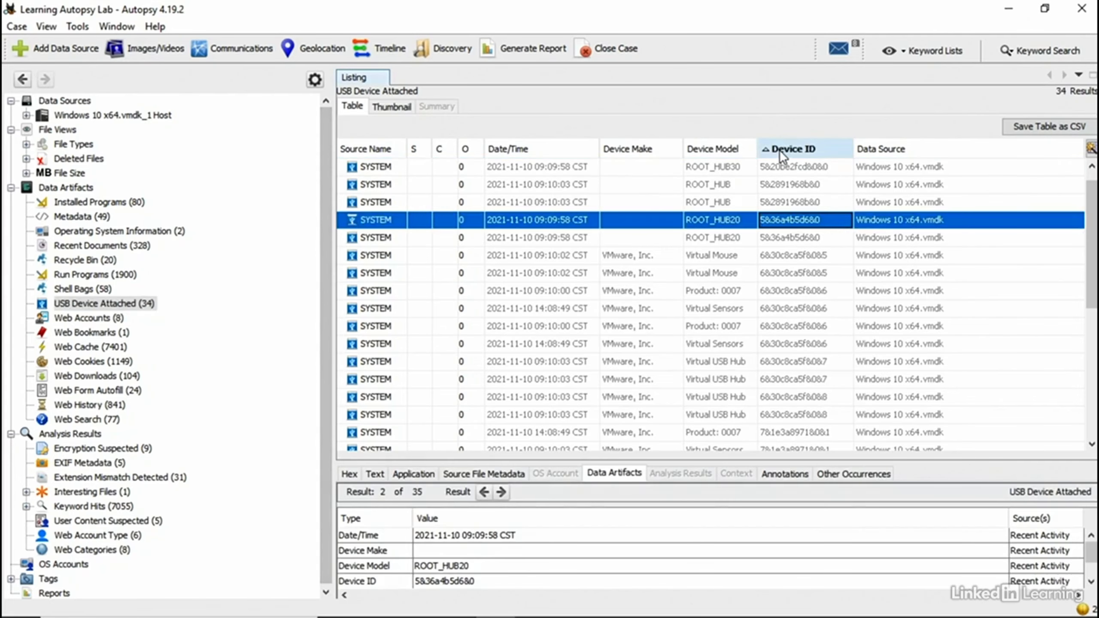
pyautogui.click(780, 149)
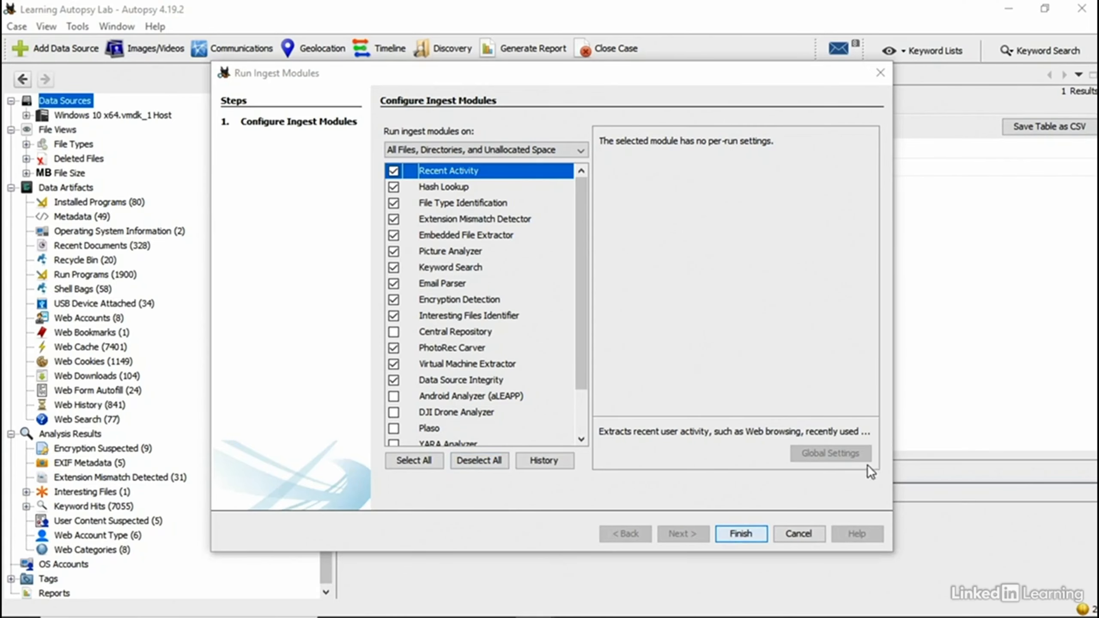
# Step: Cancel the ingest module dialog and launch Registry Editor by running regedit from the Run prompt
pyautogui.click(809, 531)
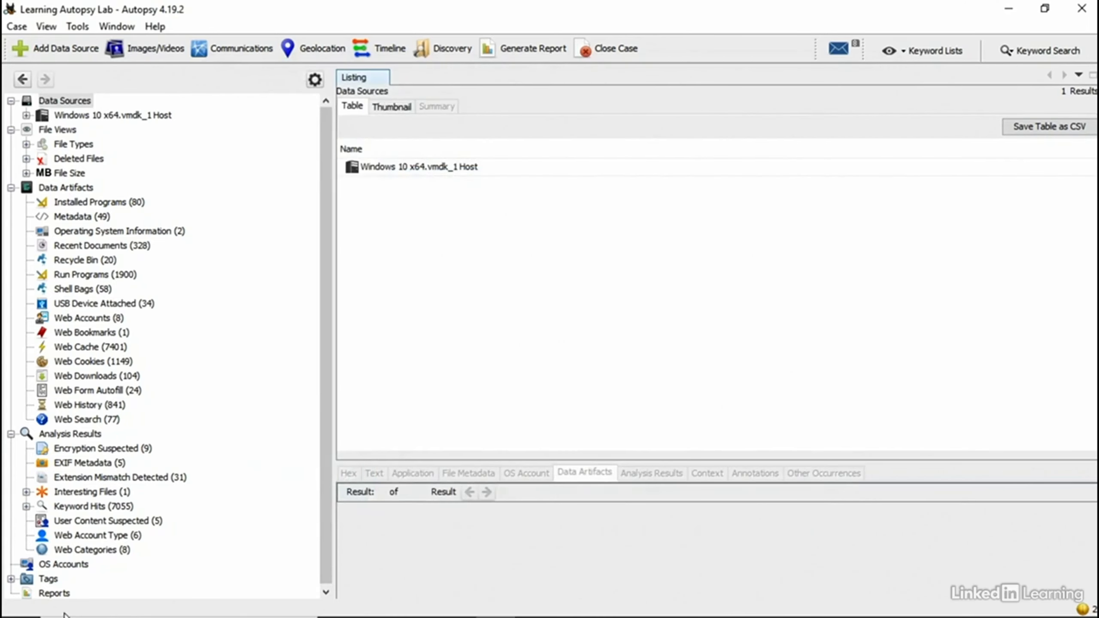
pyautogui.moveTo(64, 615)
pyautogui.rightClick(32, 606)
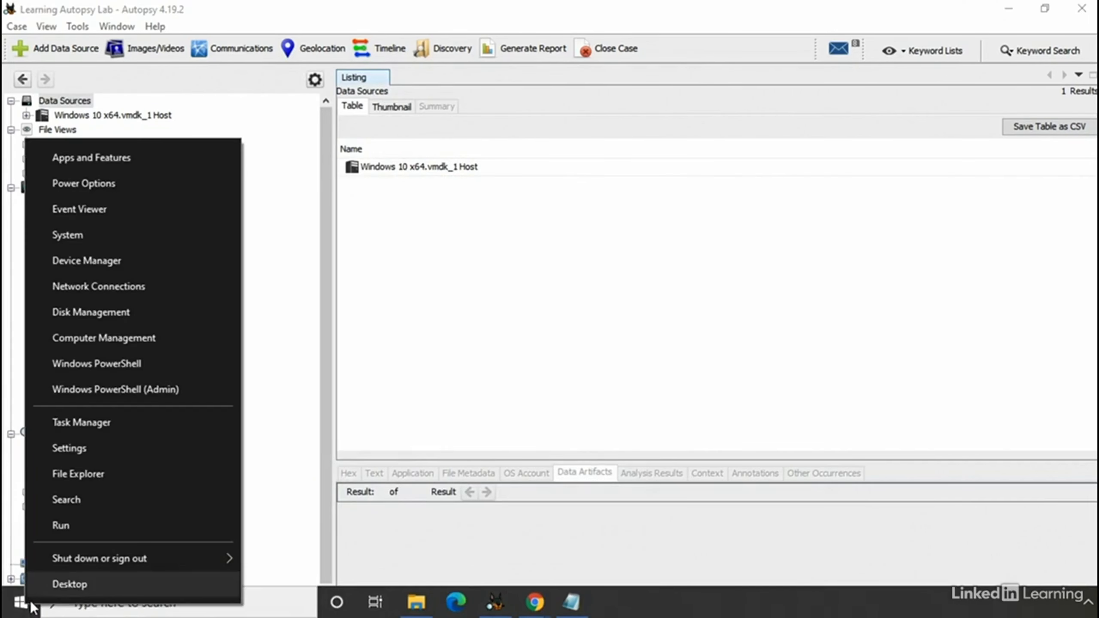
pyautogui.click(80, 533)
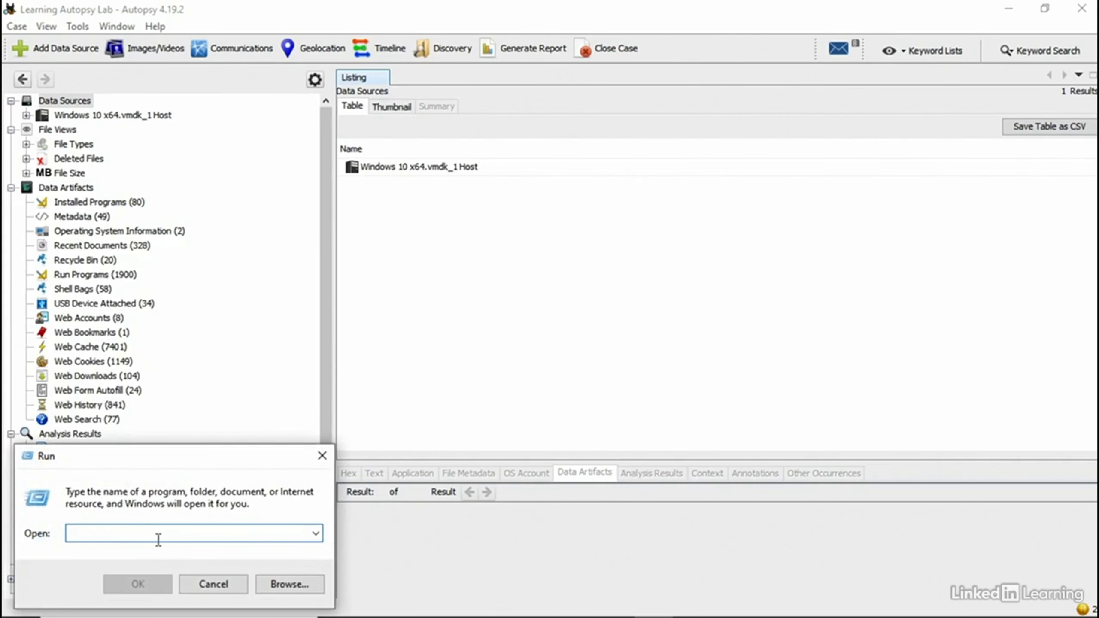
pyautogui.write('re')
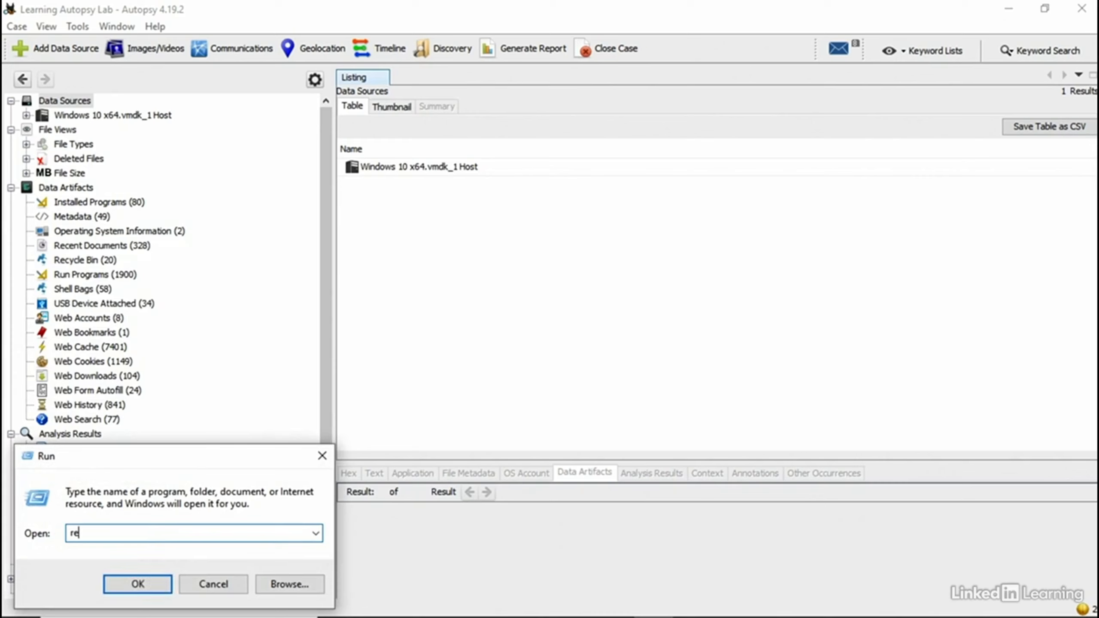
pyautogui.write('gedit')
pyautogui.click(158, 542)
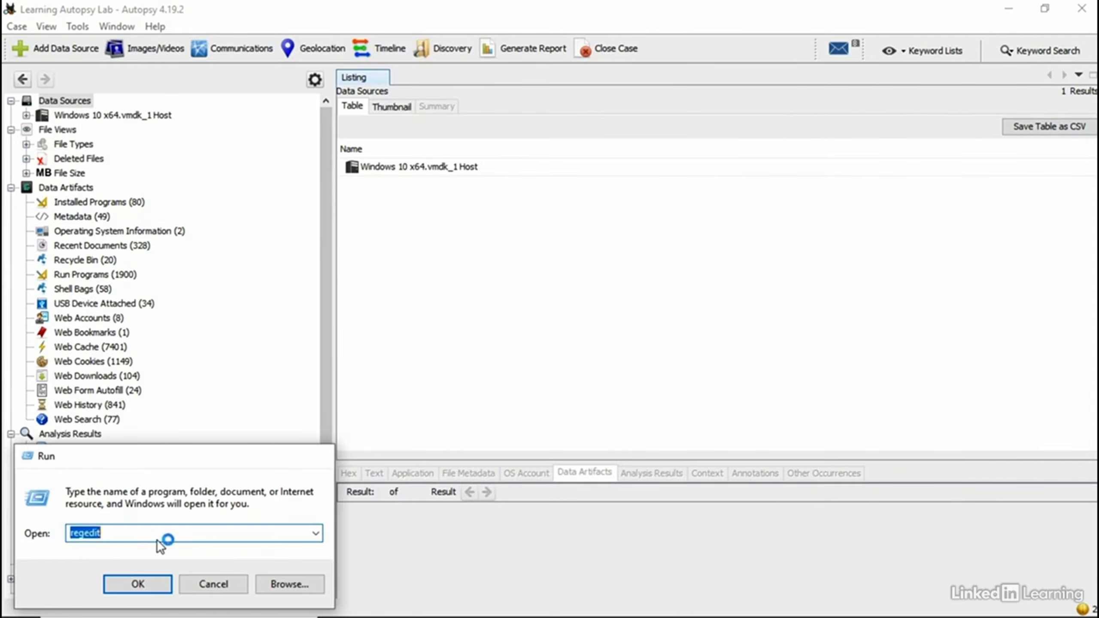
pyautogui.press('Return')
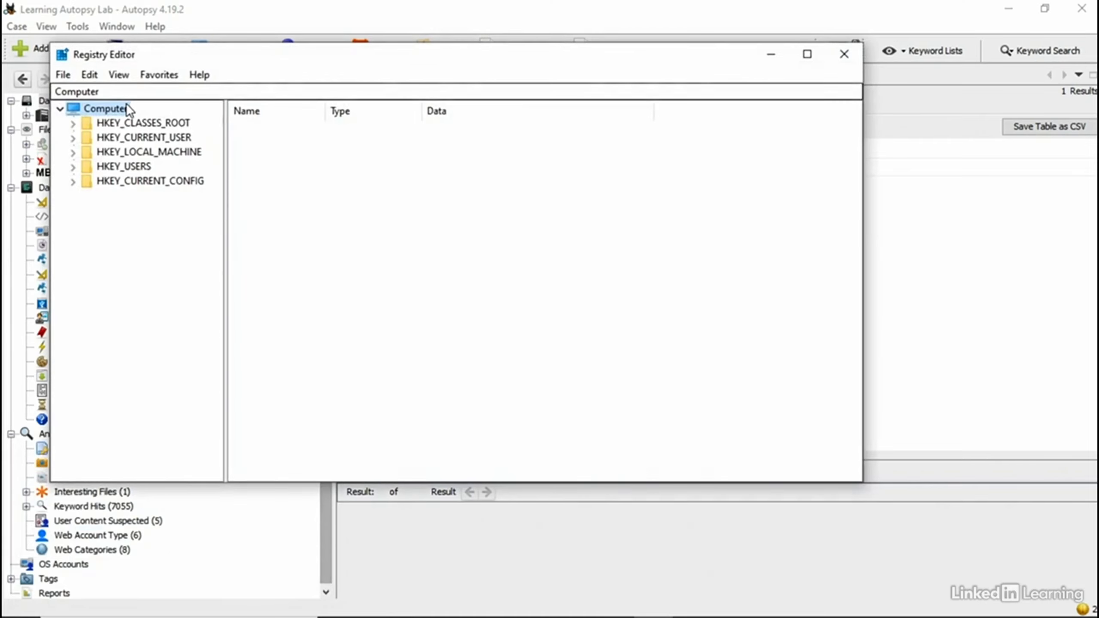
# Step: Expand HKEY_CLASSES_ROOT to browse its keys, then collapse it back to the hive list
pyautogui.click(73, 124)
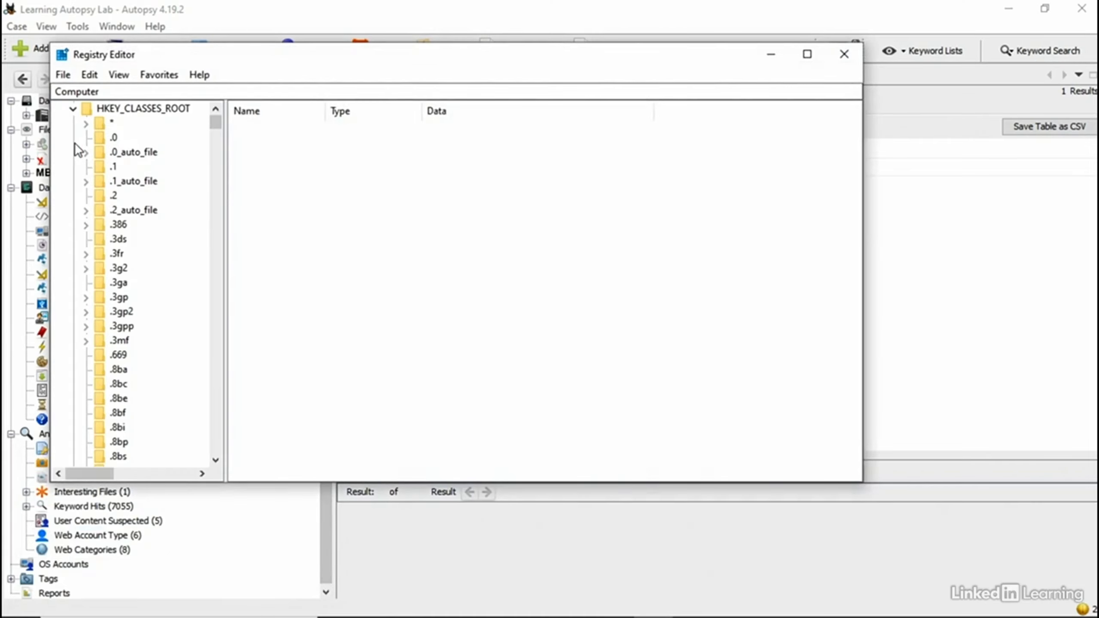
pyautogui.click(71, 110)
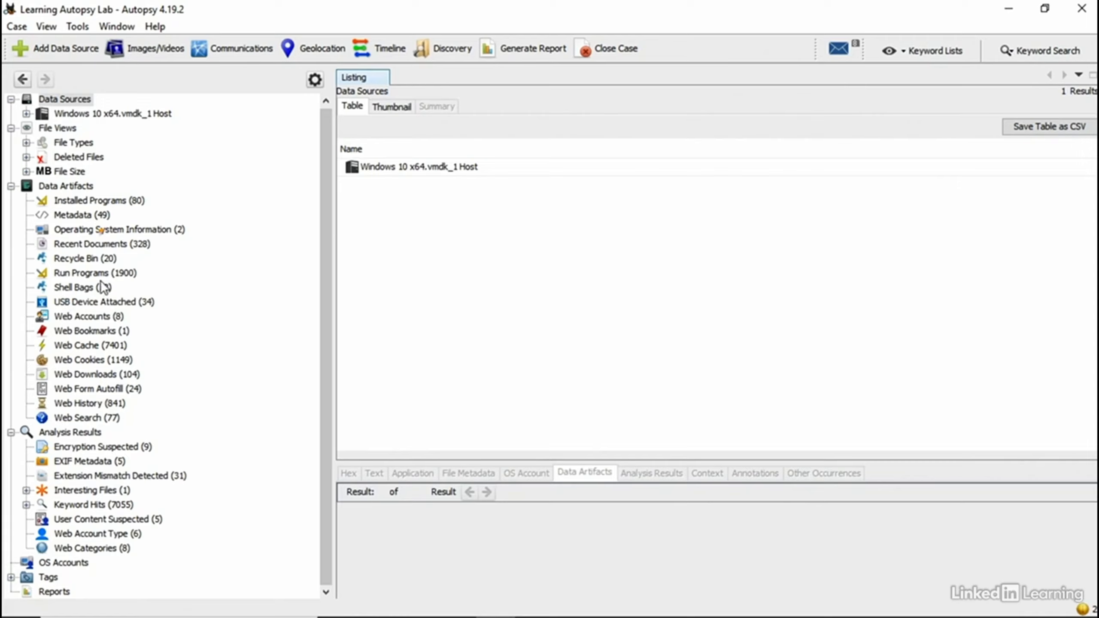
# Step: Show the 328 Recent Documents and inspect Interesting Files Identifier sets for Windows 10 x64.vmdk without running ingest
pyautogui.click(110, 245)
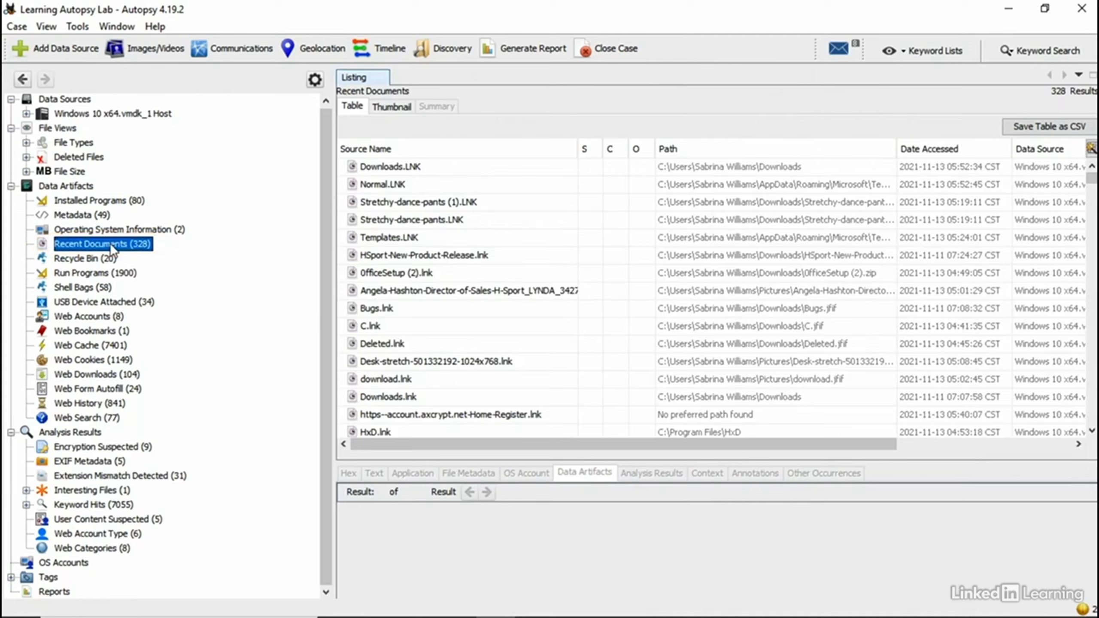
pyautogui.click(77, 26)
pyautogui.moveTo(156, 204)
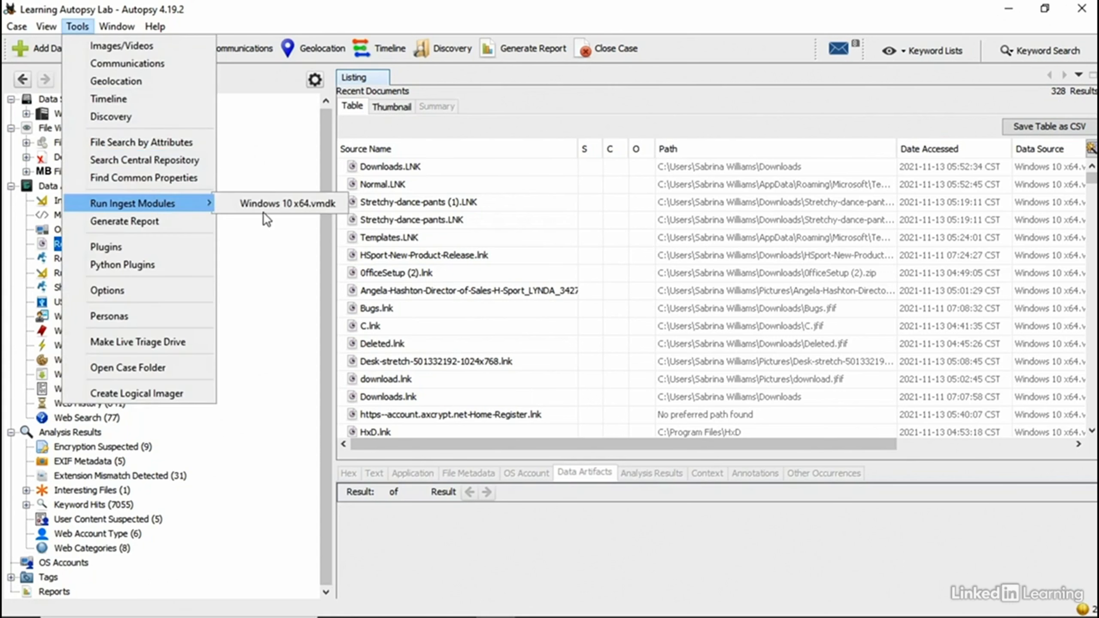
pyautogui.click(268, 203)
pyautogui.click(469, 316)
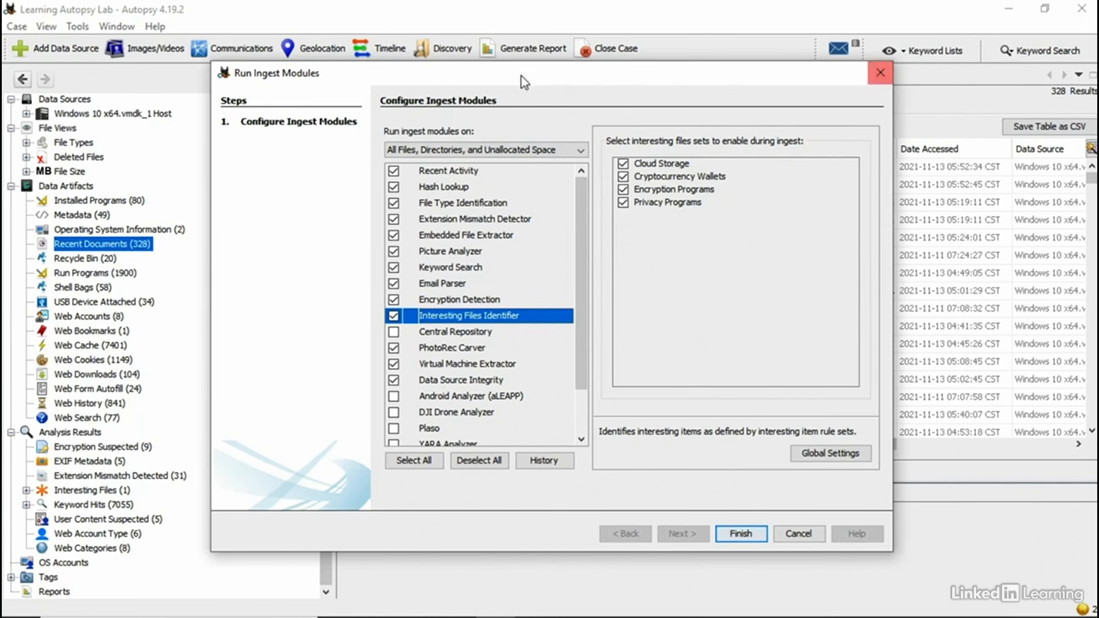
pyautogui.click(881, 71)
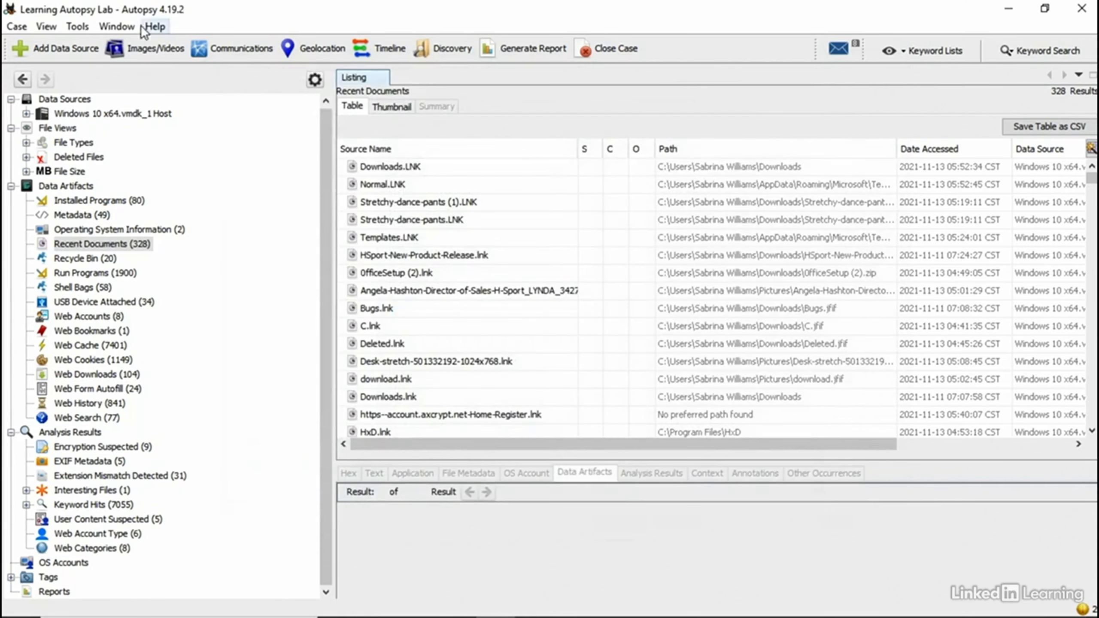
# Step: Open Tools > Options and display the Interesting Files rule set settings
pyautogui.click(66, 27)
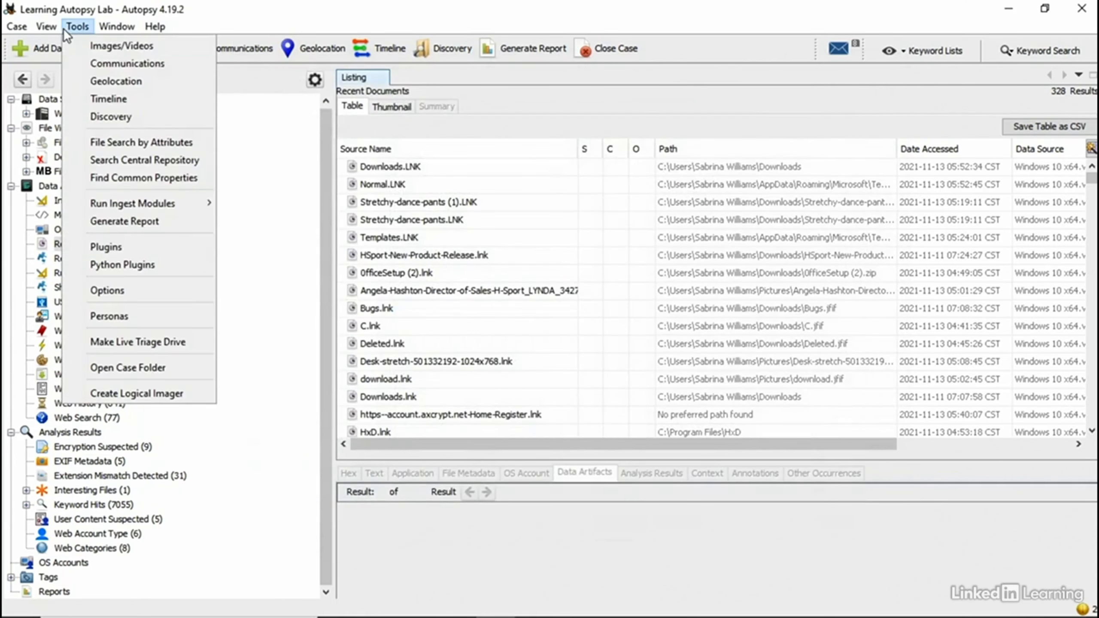
pyautogui.click(104, 290)
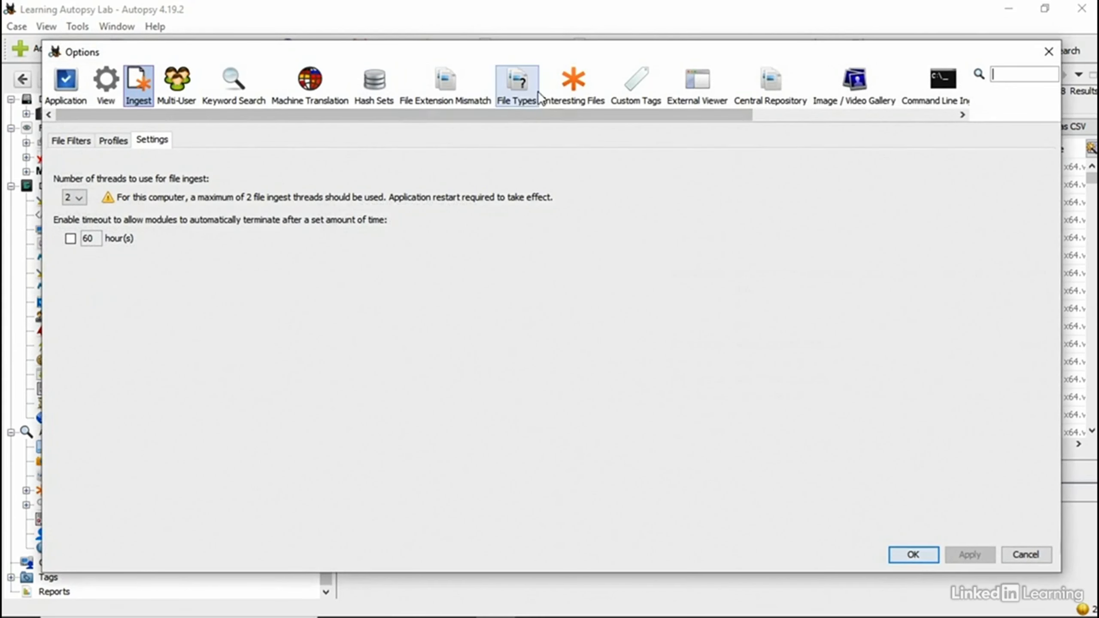
pyautogui.click(554, 95)
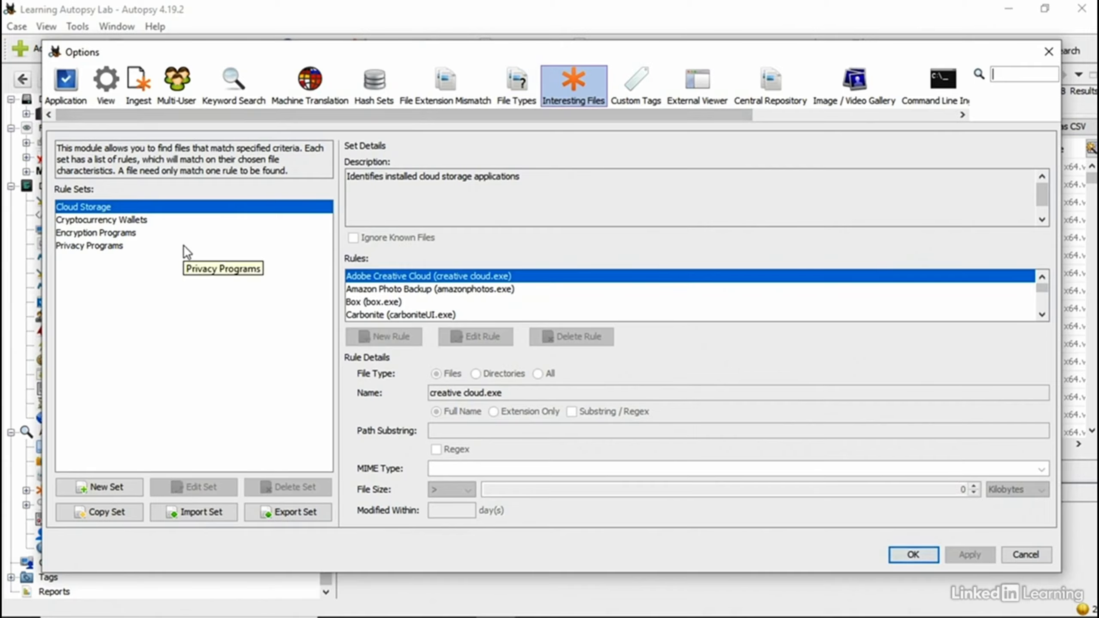
# Step: Compare the Encryption Programs, Cryptocurrency Wallets and Cloud Storage rule sets, then start a new rule set
pyautogui.click(177, 234)
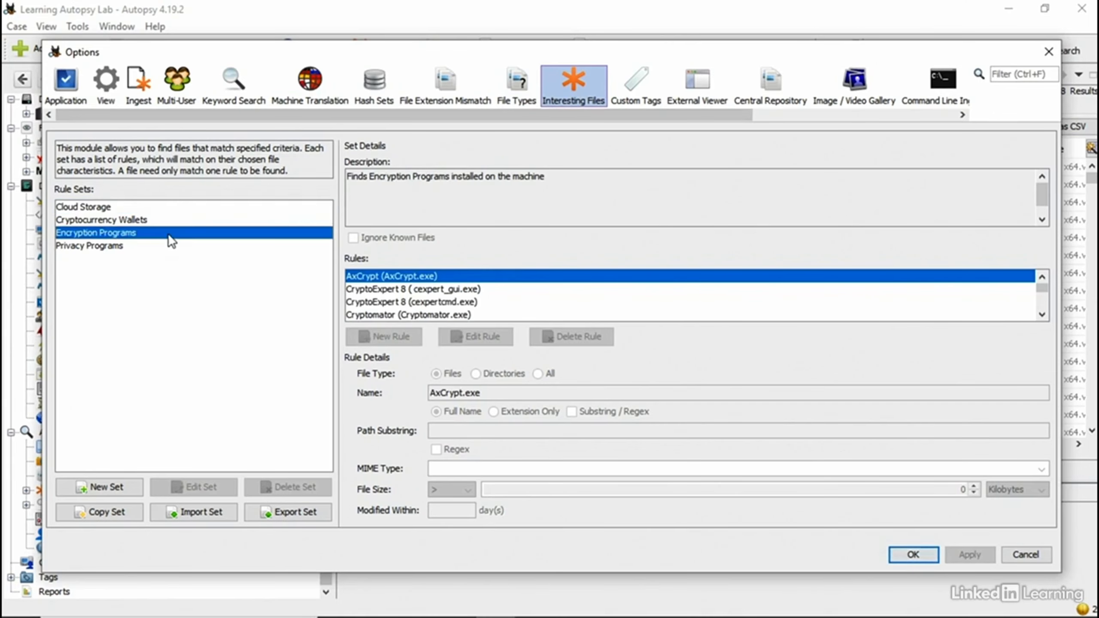
pyautogui.click(166, 220)
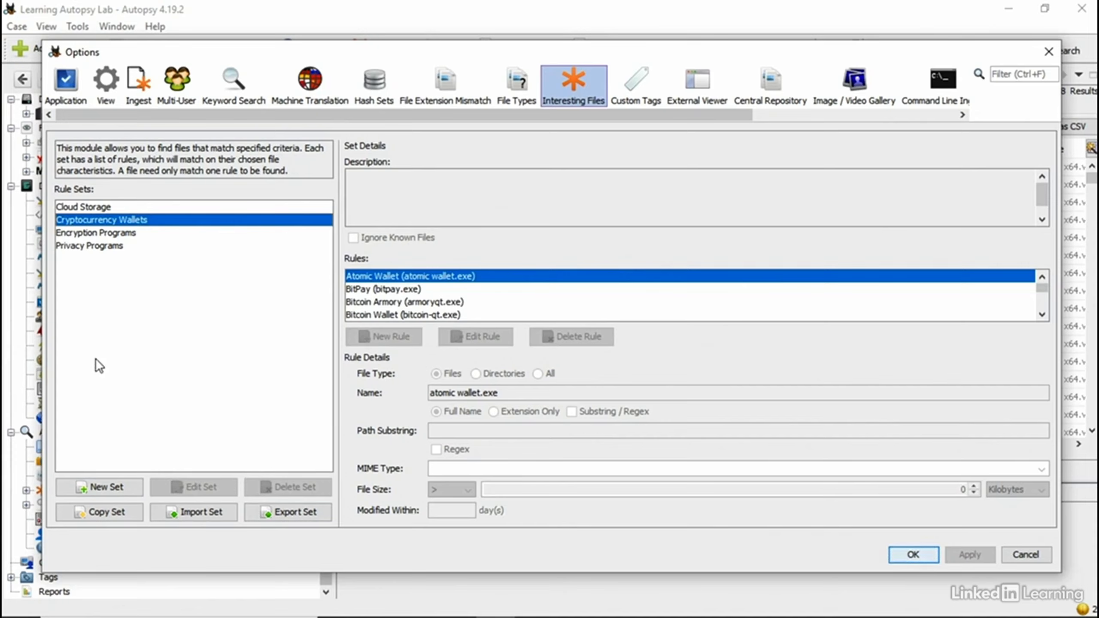
pyautogui.press('Up')
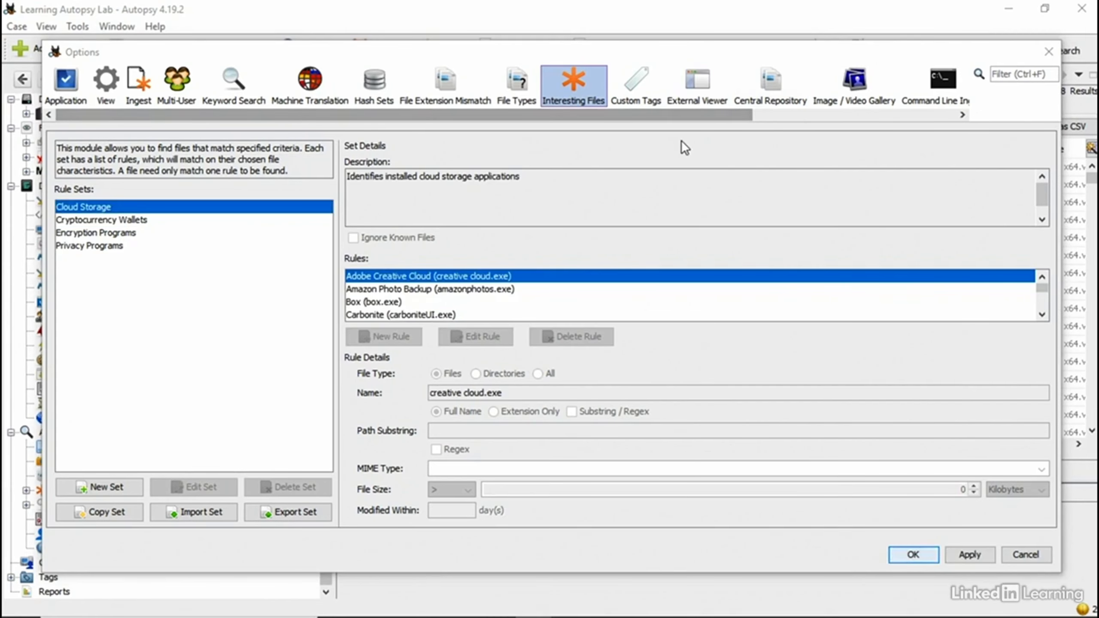
pyautogui.click(115, 488)
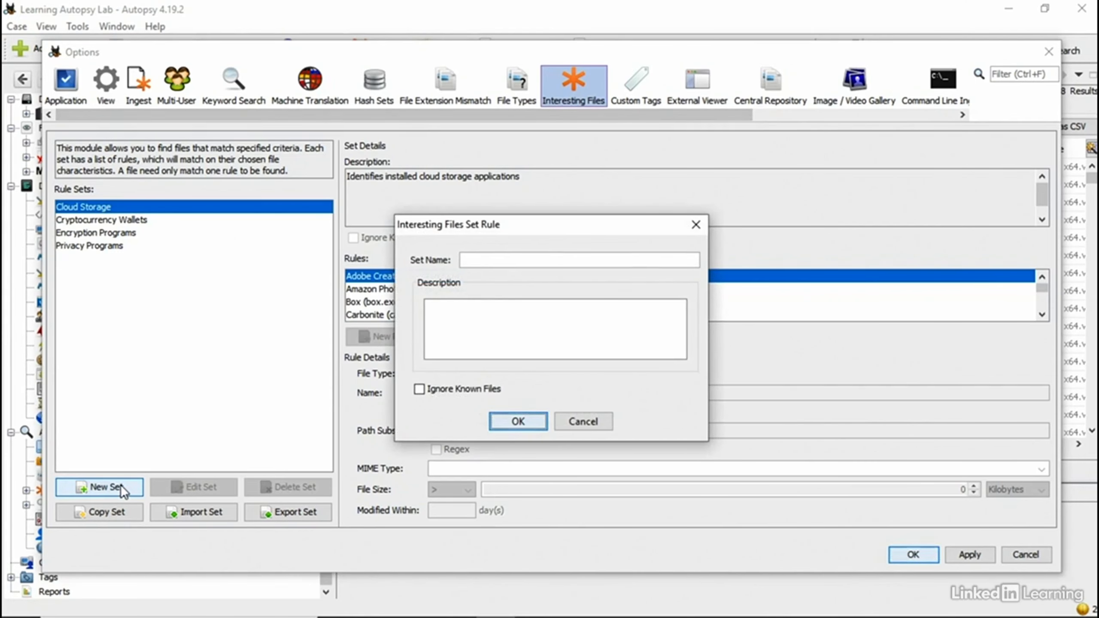
# Step: Create an interesting-files set named 'Example', select it, and begin adding a new rule
pyautogui.click(570, 256)
pyautogui.write('Example')
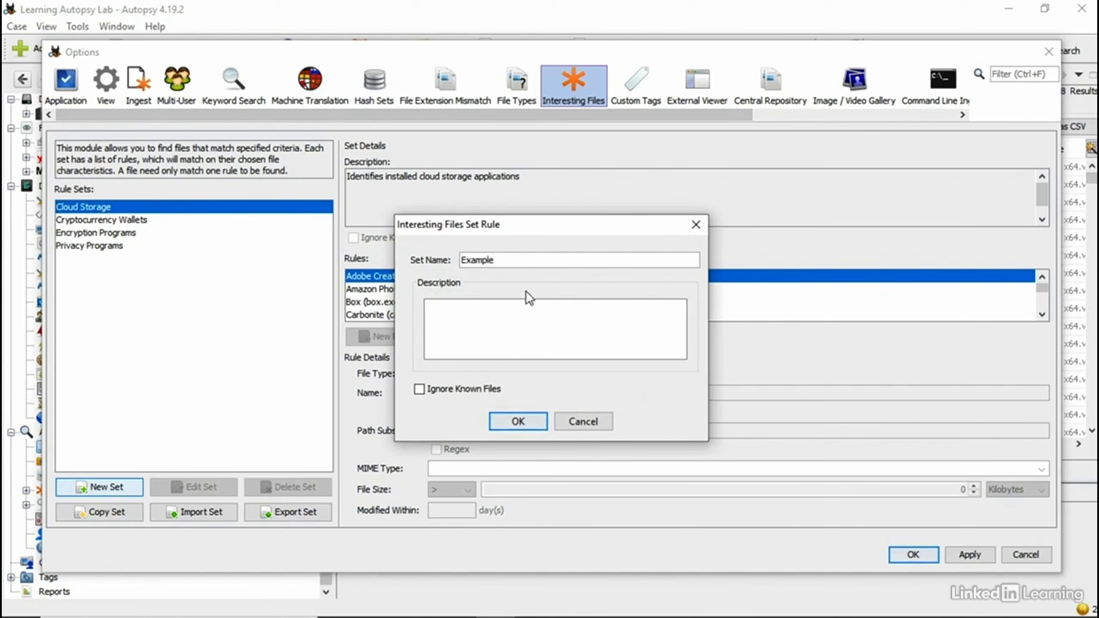
pyautogui.click(521, 318)
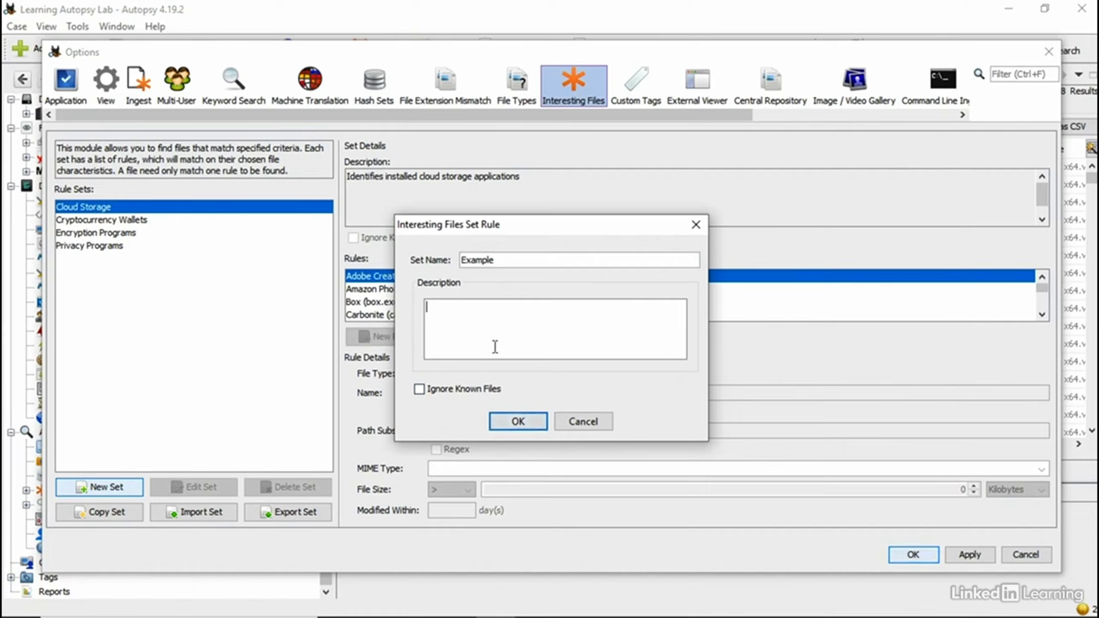
pyautogui.click(518, 421)
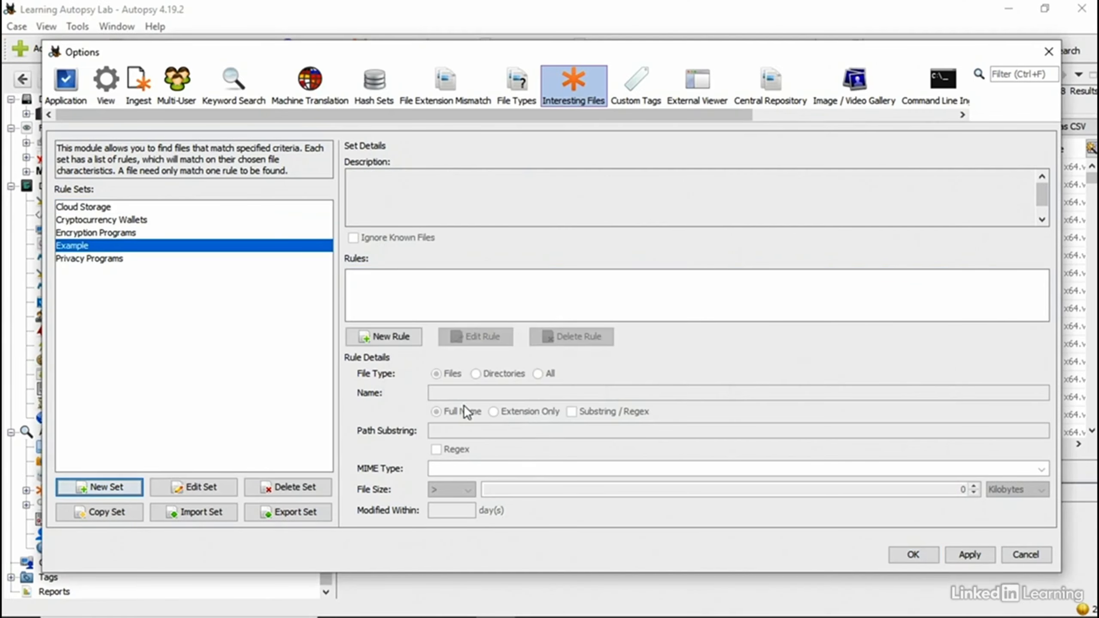
pyautogui.click(71, 250)
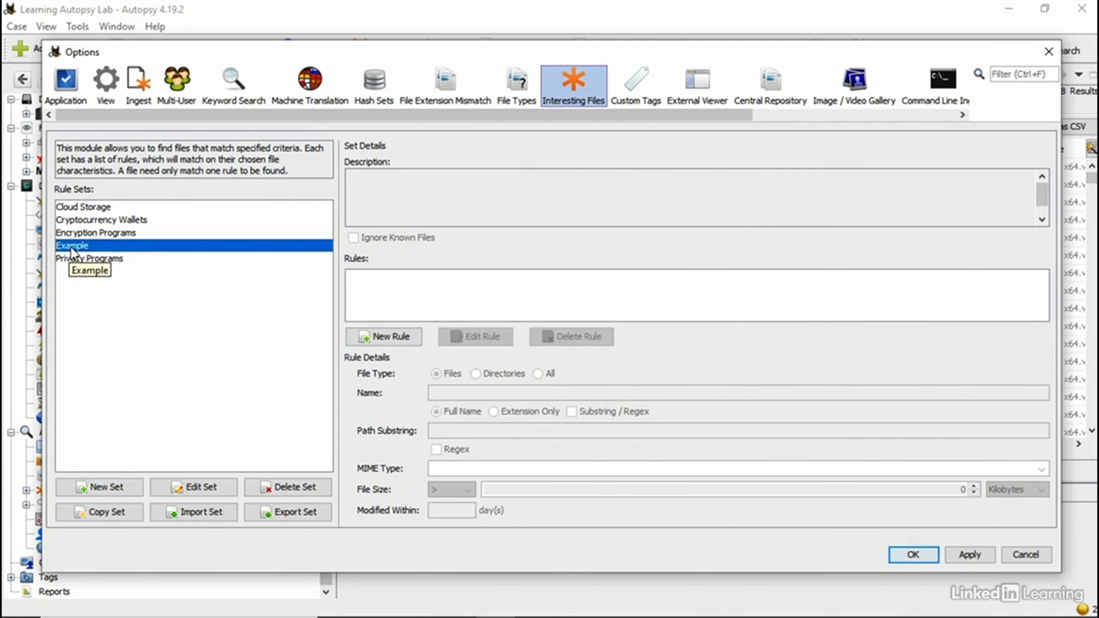
pyautogui.click(389, 338)
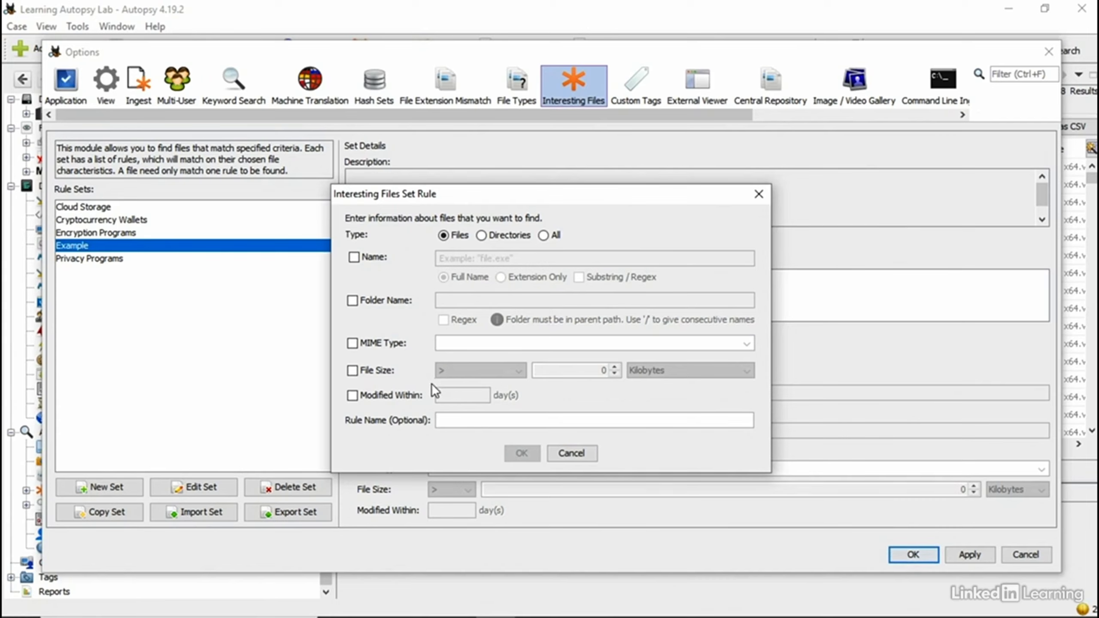
# Step: Add a rule named 'H+ Logo' matching the full file name 'Logo' to the Example set
pyautogui.click(353, 257)
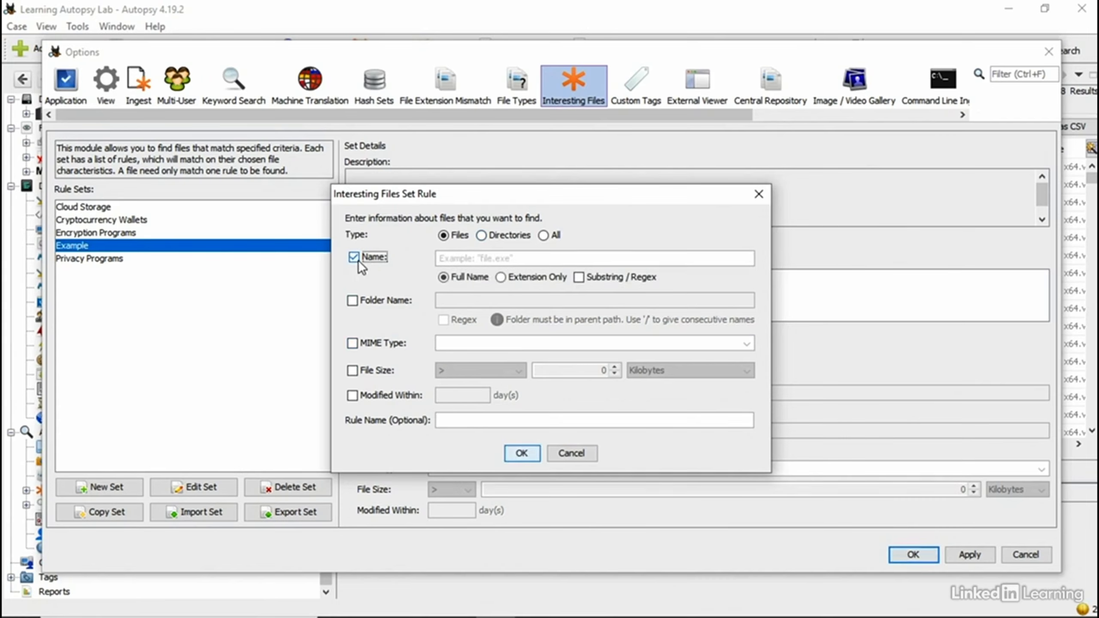
pyautogui.click(580, 277)
pyautogui.click(579, 278)
pyautogui.write('File')
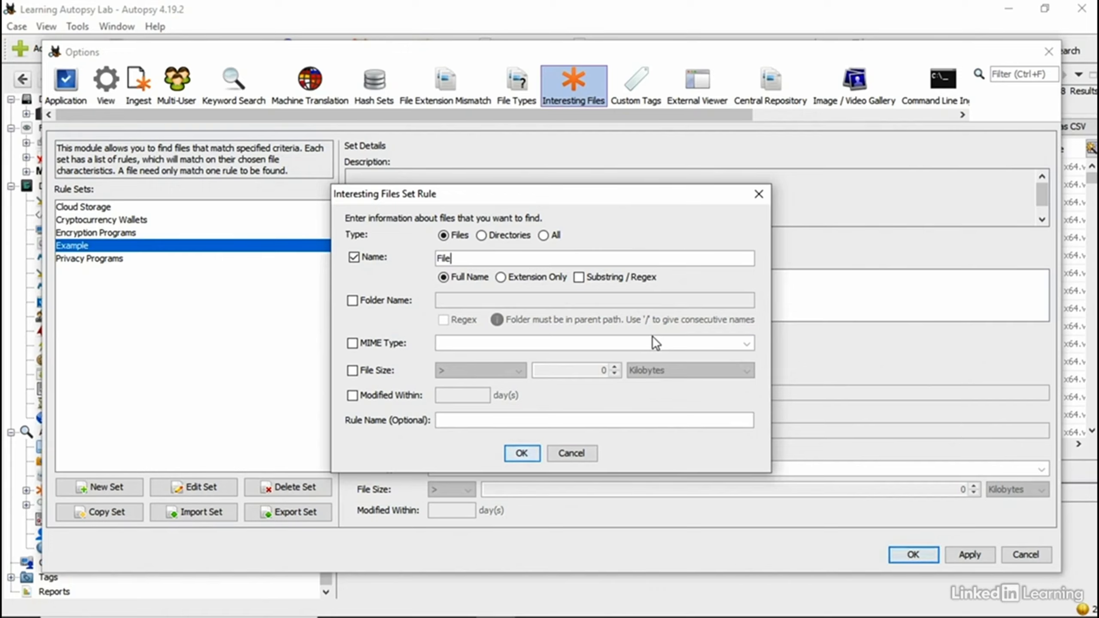
pyautogui.press('BackSpace')
pyautogui.press('BackSpace')
pyautogui.press('BackSpace')
pyautogui.press('BackSpace')
pyautogui.write('H+')
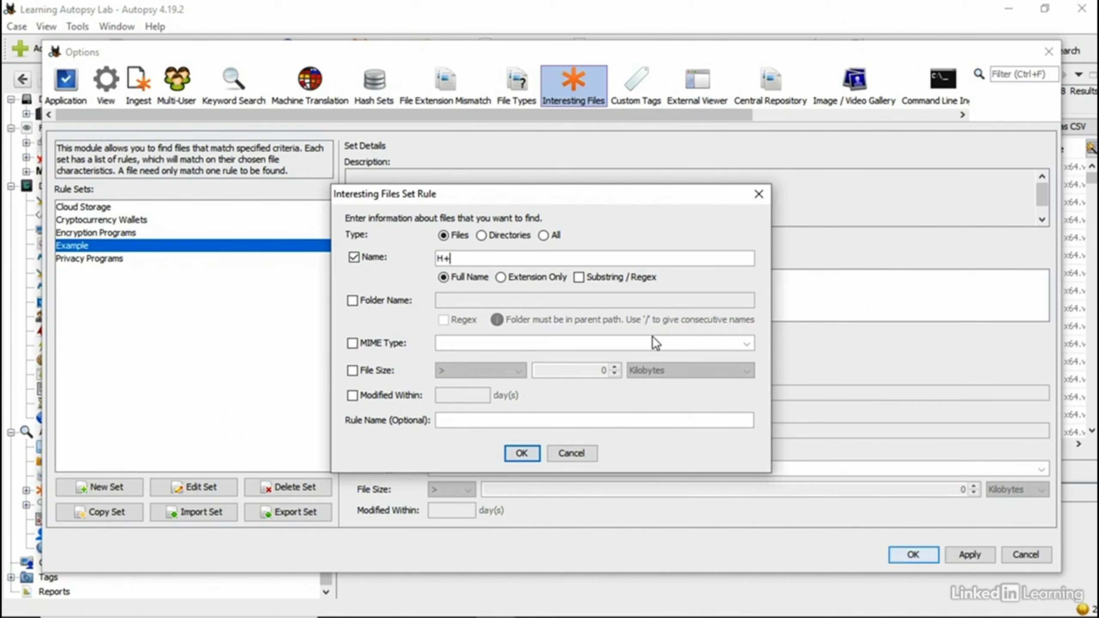
pyautogui.click(485, 421)
pyautogui.write('H+ Log')
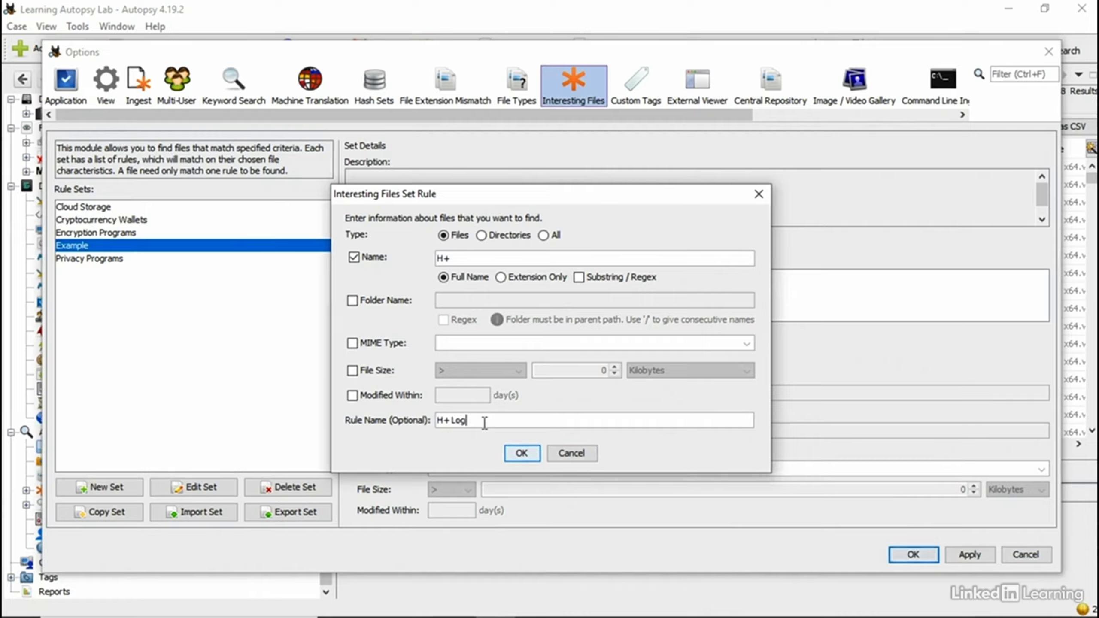
pyautogui.write('o')
pyautogui.click(482, 256)
pyautogui.press('BackSpace')
pyautogui.press('BackSpace')
pyautogui.write('Logo')
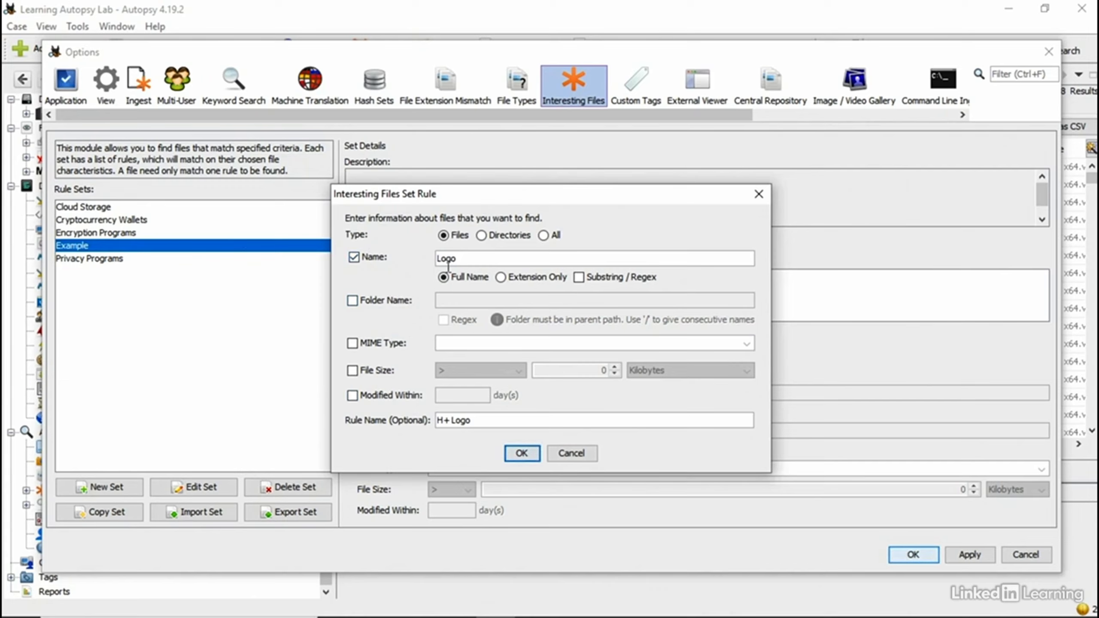
pyautogui.click(526, 452)
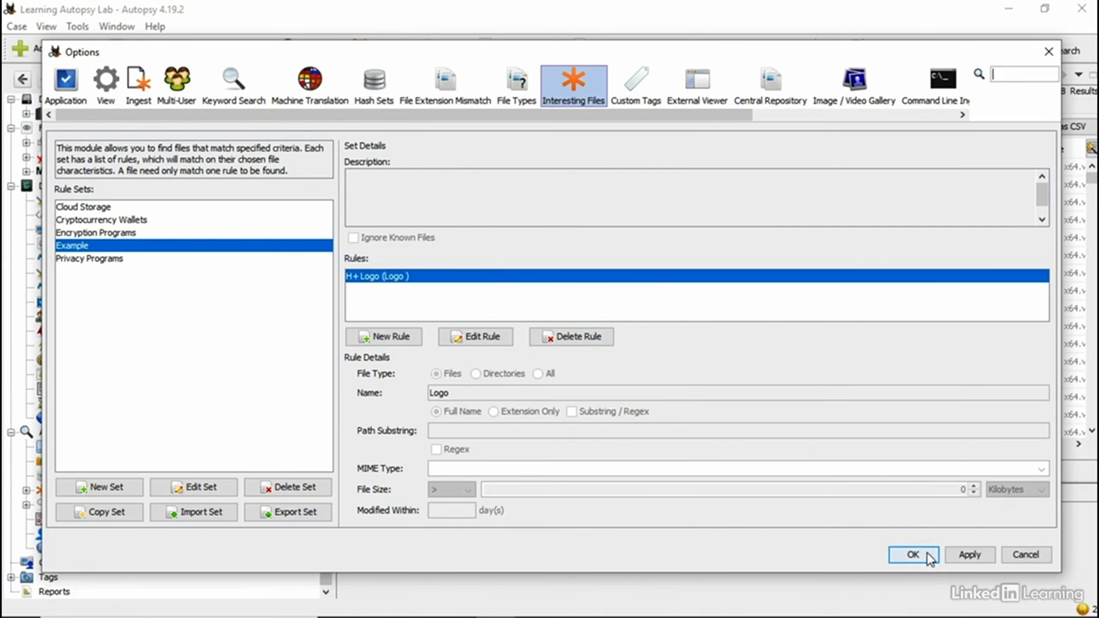
# Step: Save the interesting-files options and show the AxCrypt.exe hit under Encryption Programs
pyautogui.click(958, 554)
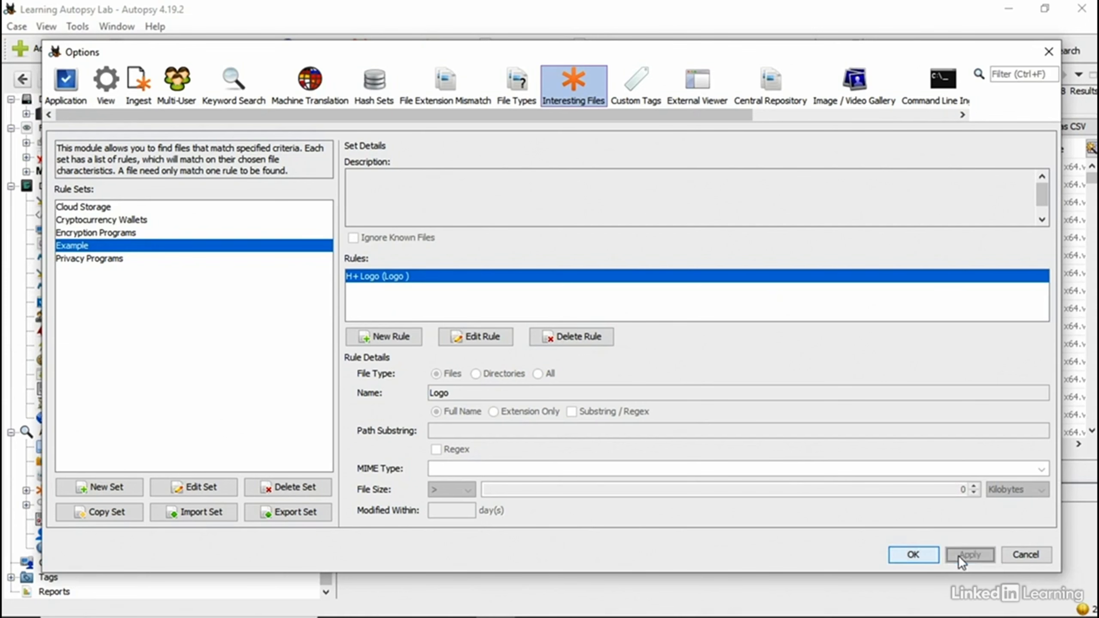
pyautogui.click(914, 554)
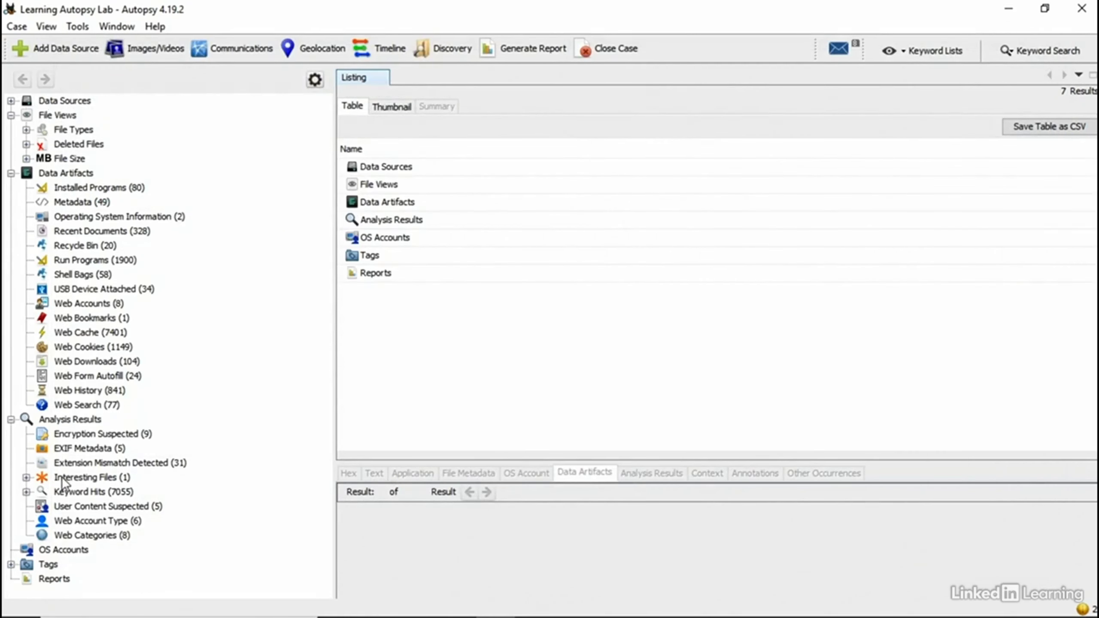
pyautogui.click(73, 493)
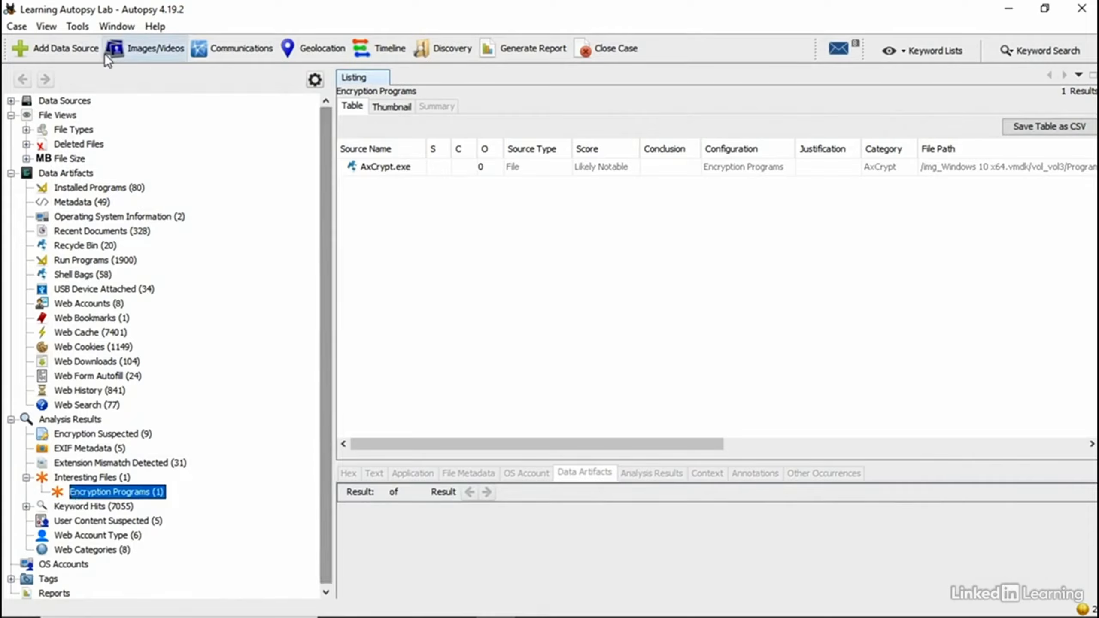
pyautogui.click(85, 34)
pyautogui.moveTo(134, 203)
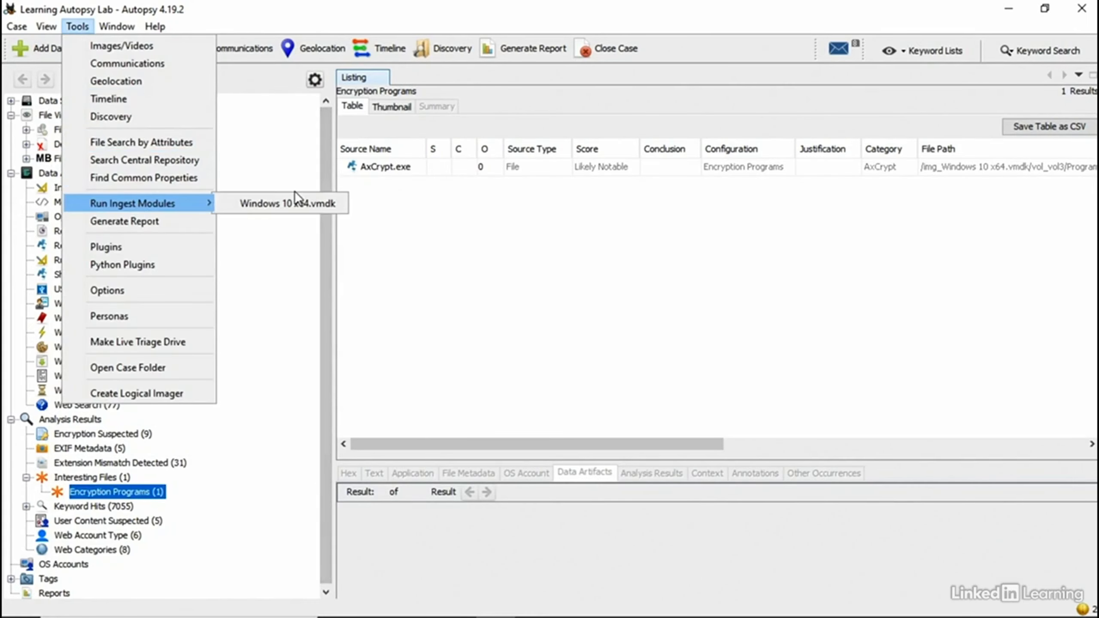
pyautogui.click(291, 203)
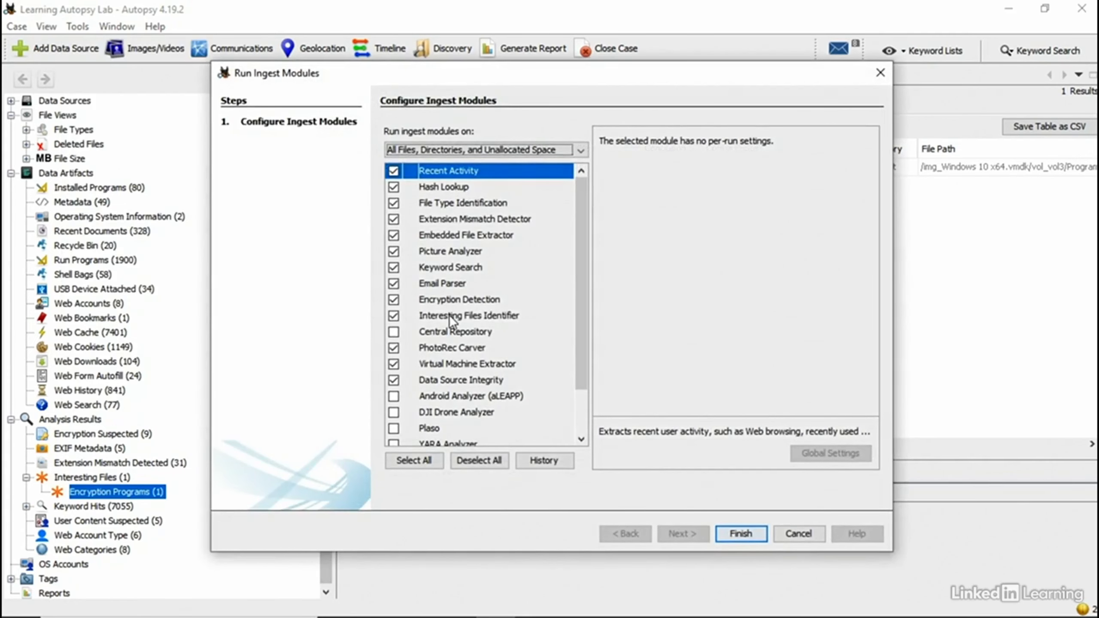
pyautogui.click(450, 316)
pyautogui.click(805, 452)
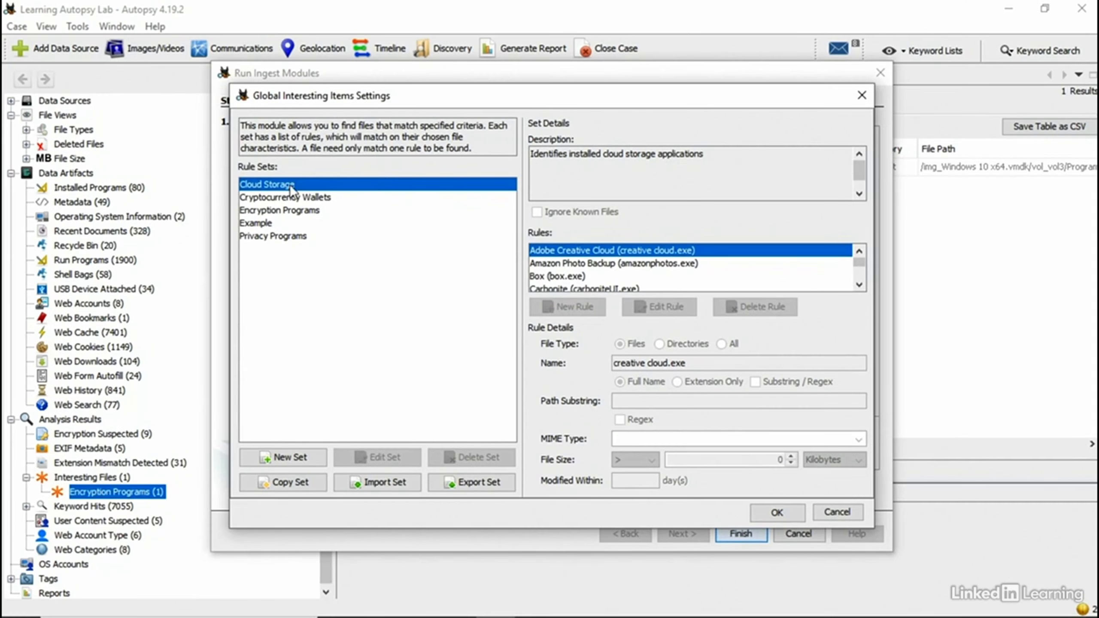
pyautogui.click(292, 211)
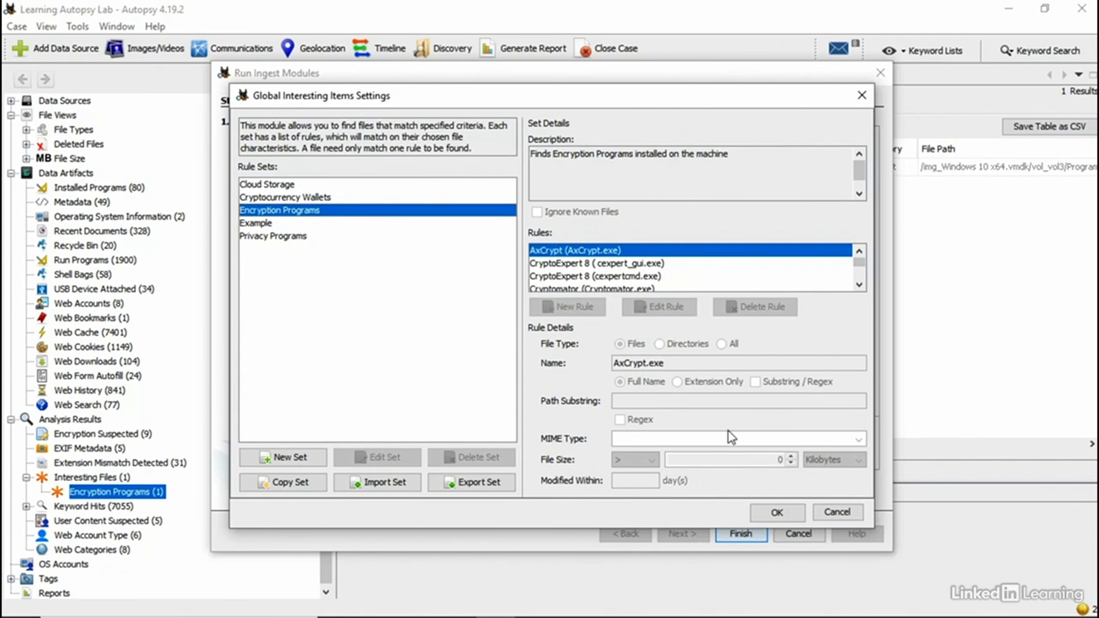
pyautogui.click(848, 514)
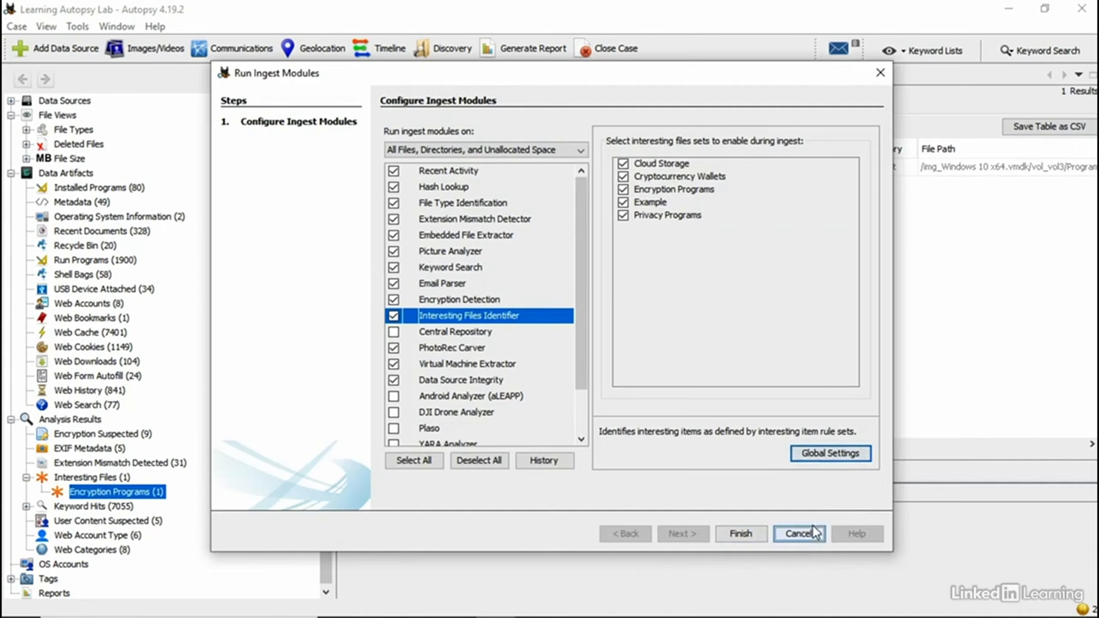
pyautogui.click(799, 533)
pyautogui.click(78, 481)
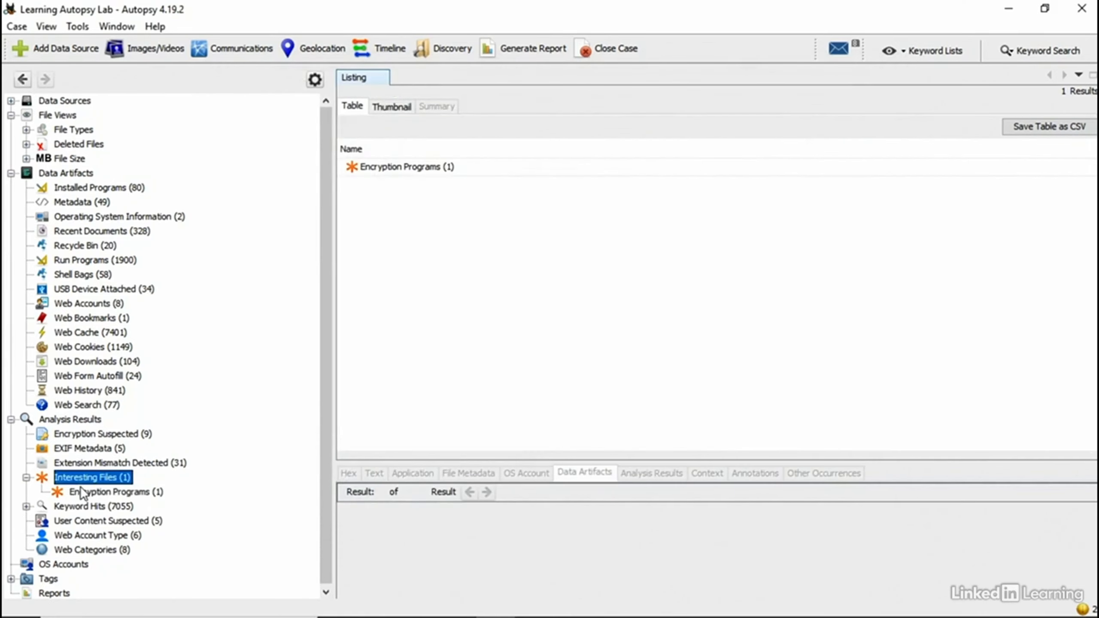
# Step: Expand the Interesting Files categories in the Autopsy tree
pyautogui.click(81, 490)
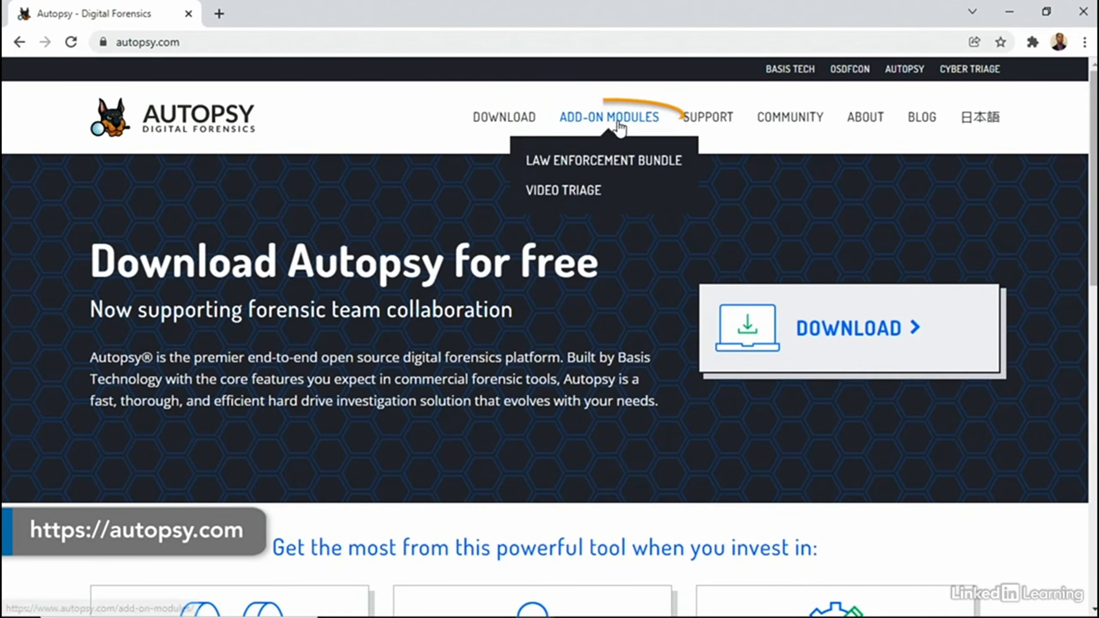
# Step: Go to the site's ADD-ON MODULES page and open the Video Triage module page
pyautogui.click(616, 122)
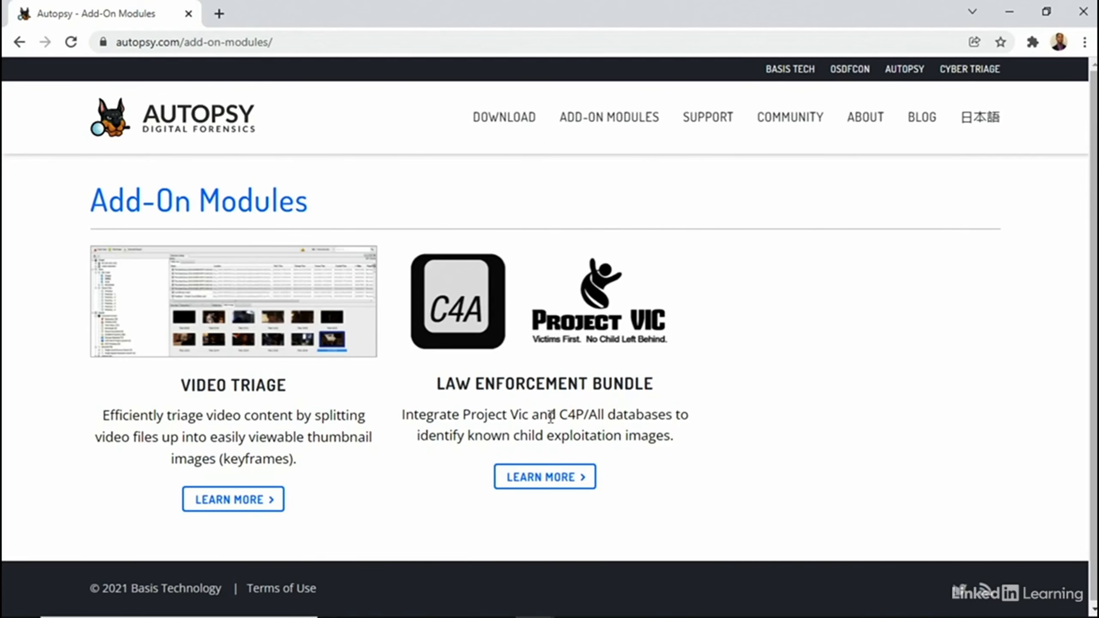
pyautogui.click(246, 500)
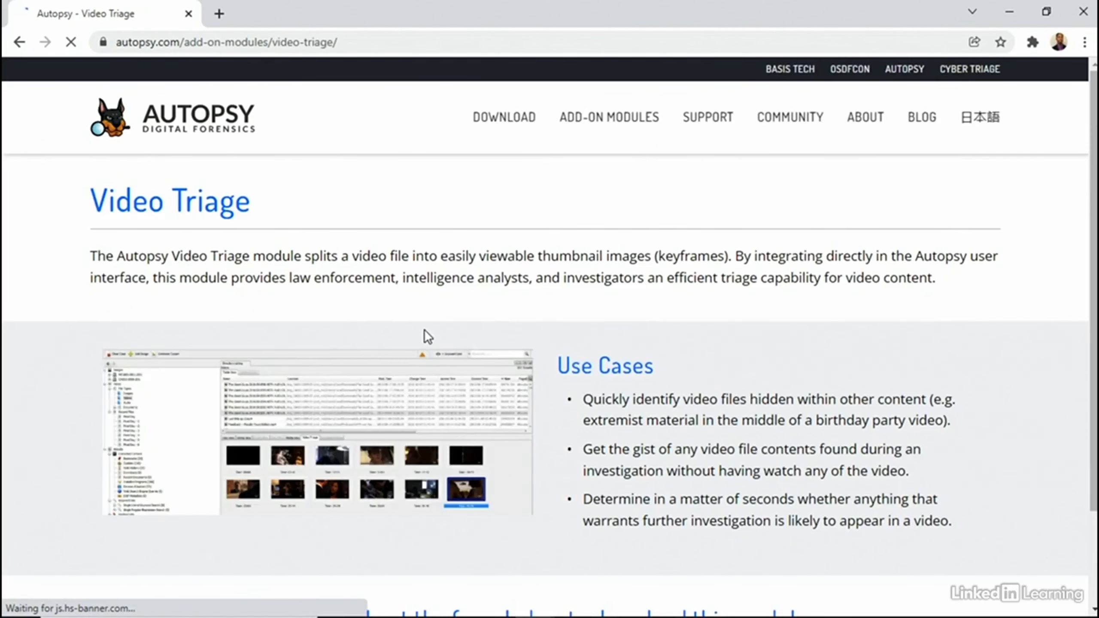
# Step: Fill in the download form with your details and download VideoTriageModule-1.3.zip
pyautogui.scroll(-5, 424, 330)
pyautogui.scroll(-5, 420, 336)
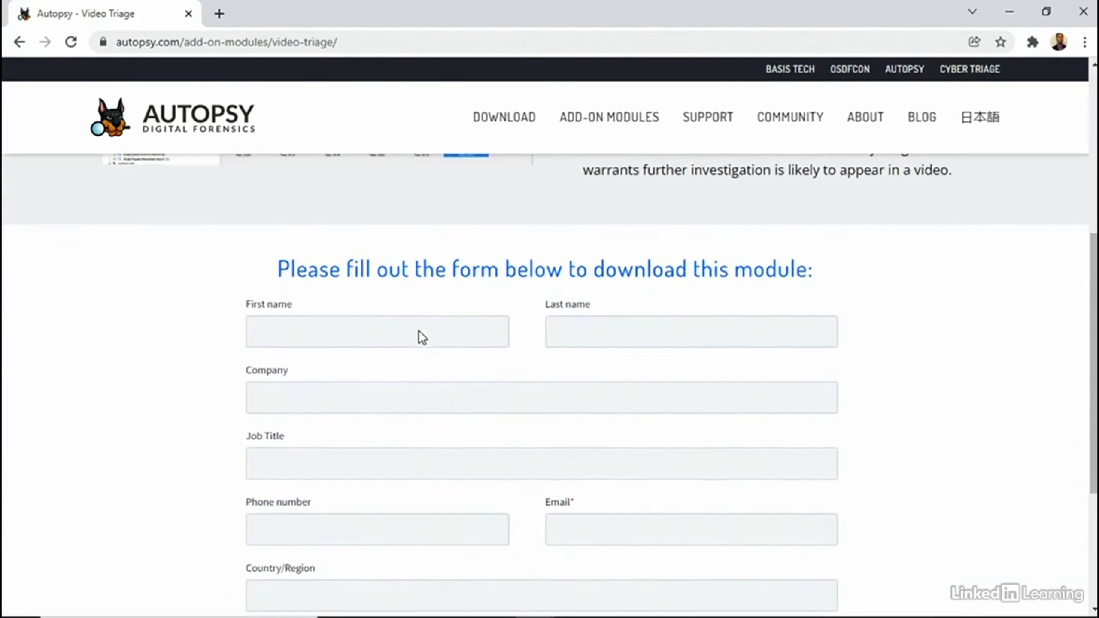
pyautogui.scroll(4, 406, 333)
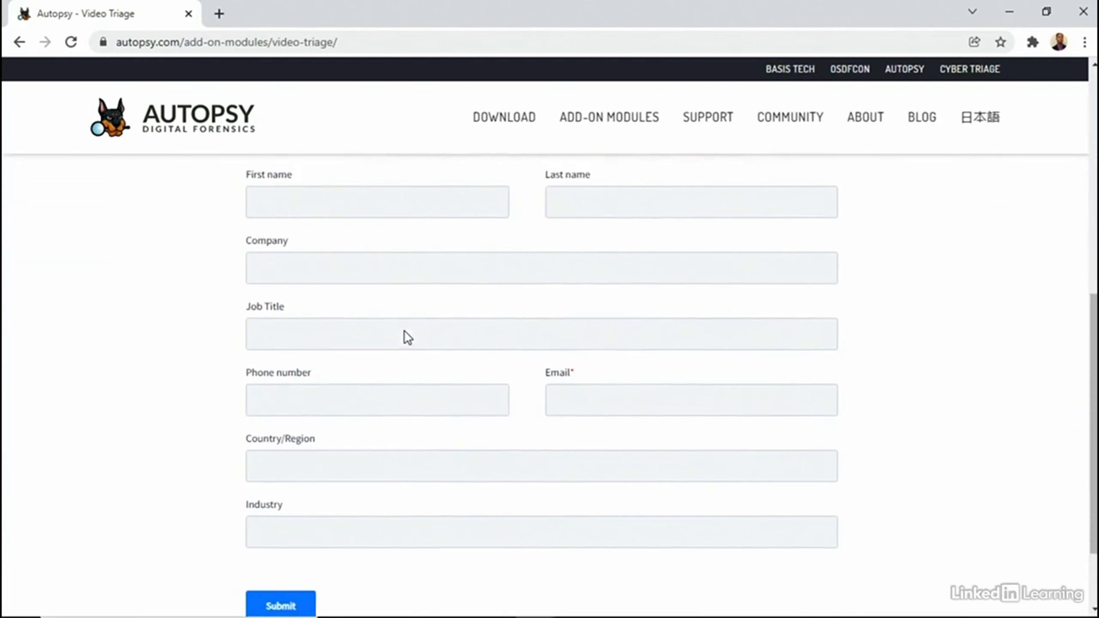
pyautogui.click(341, 251)
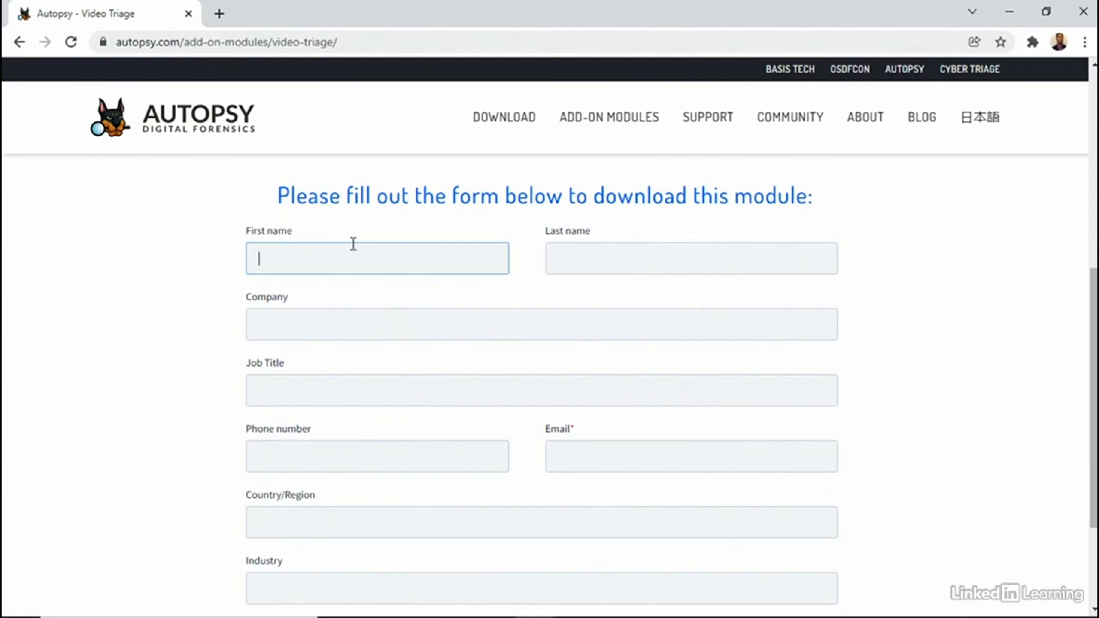
pyautogui.scroll(-3, 498, 467)
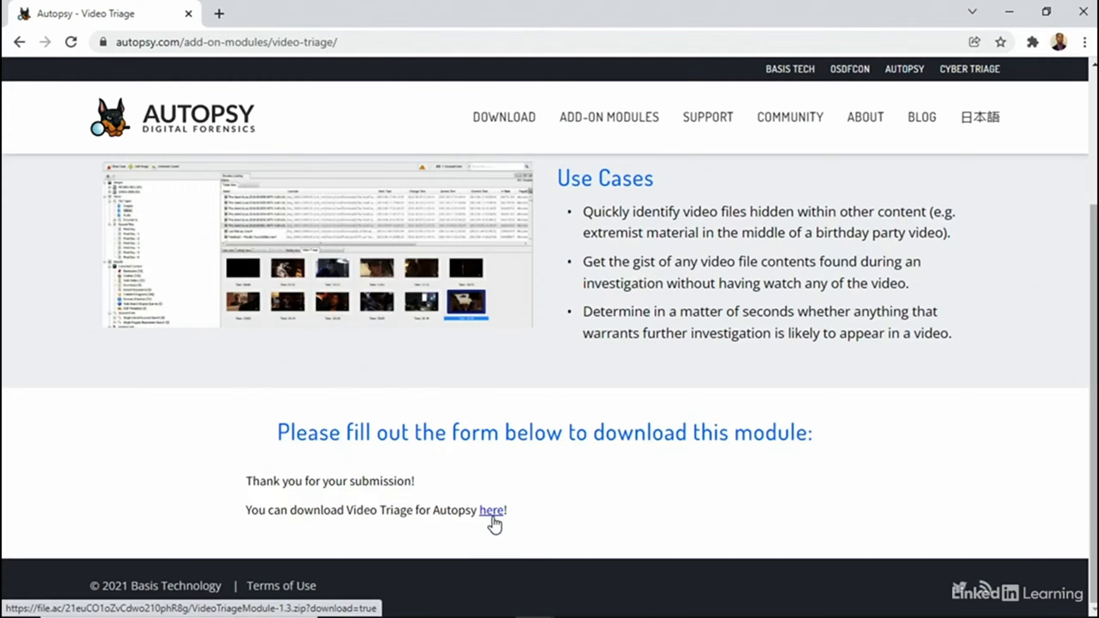
pyautogui.click(498, 509)
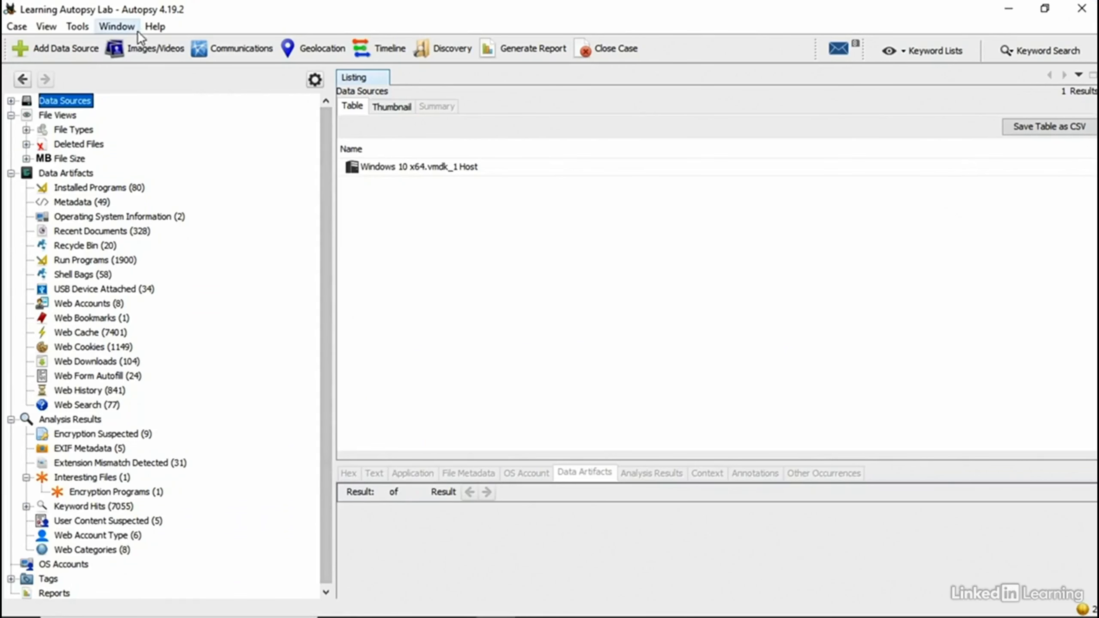
# Step: Use Tools > Python Plugins to open the empty python_modules folder in File Explorer
pyautogui.click(81, 28)
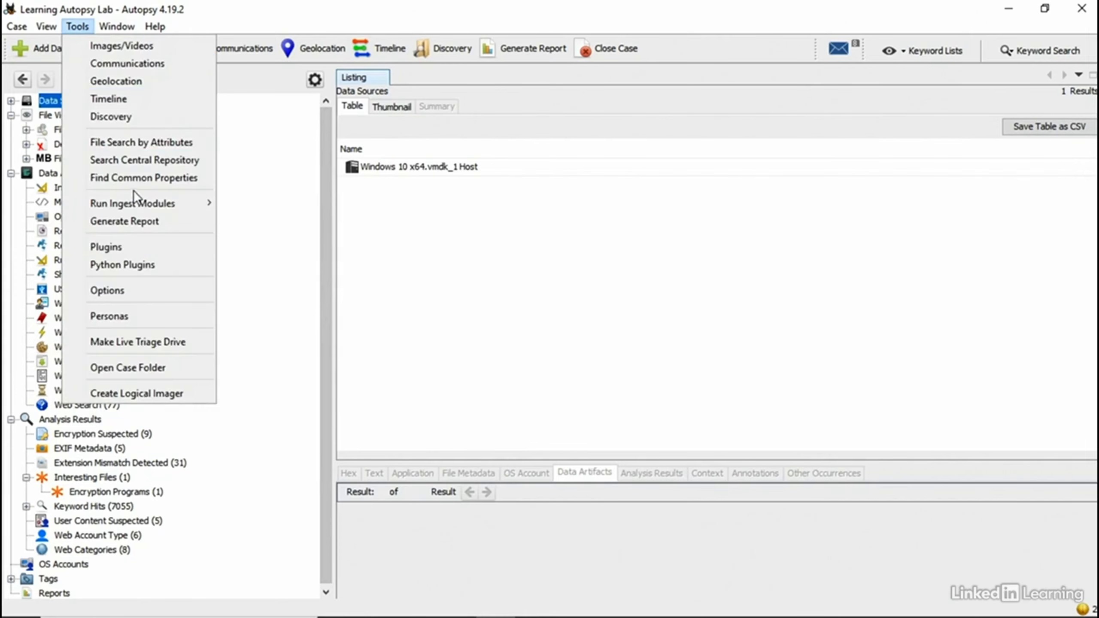
pyautogui.click(133, 264)
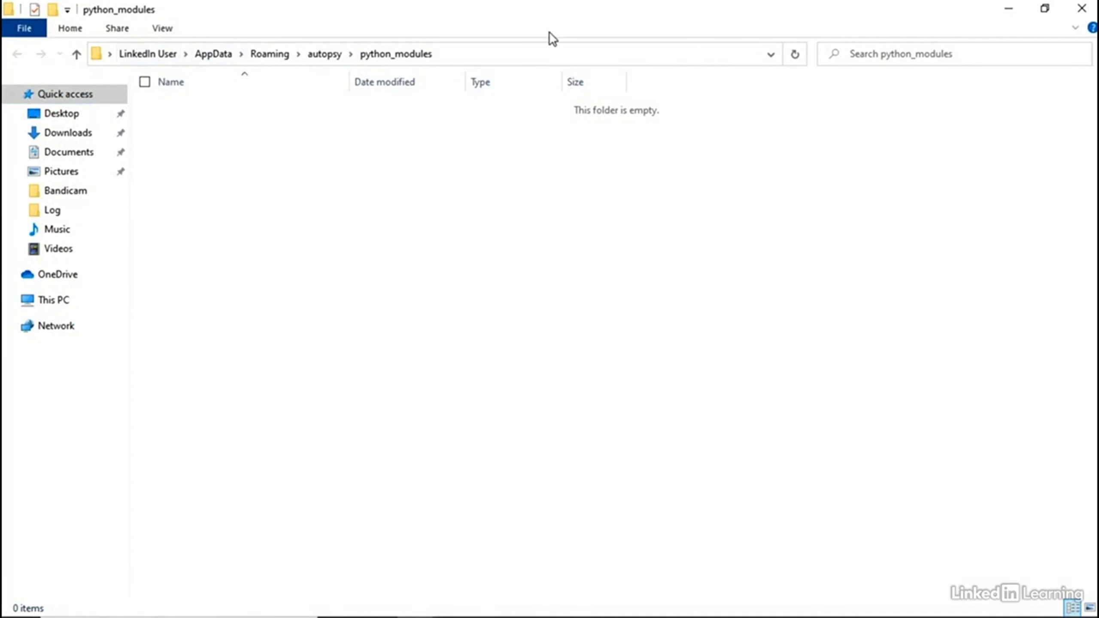
# Step: Copy the python_modules folder path from the File Explorer address bar
pyautogui.click(555, 55)
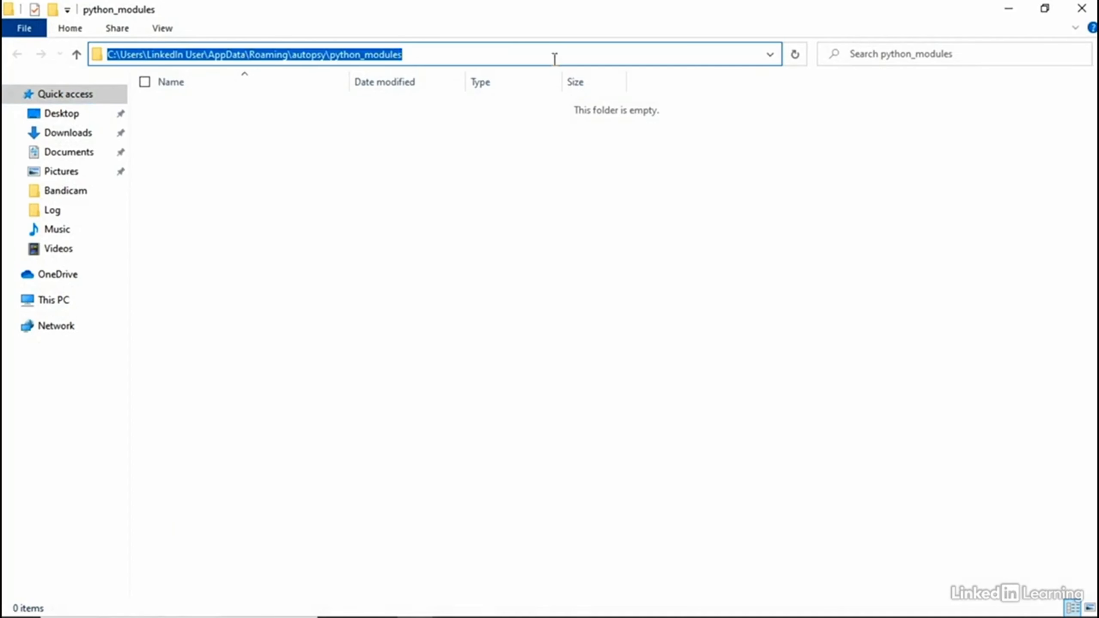
pyautogui.rightClick(411, 53)
pyautogui.click(323, 106)
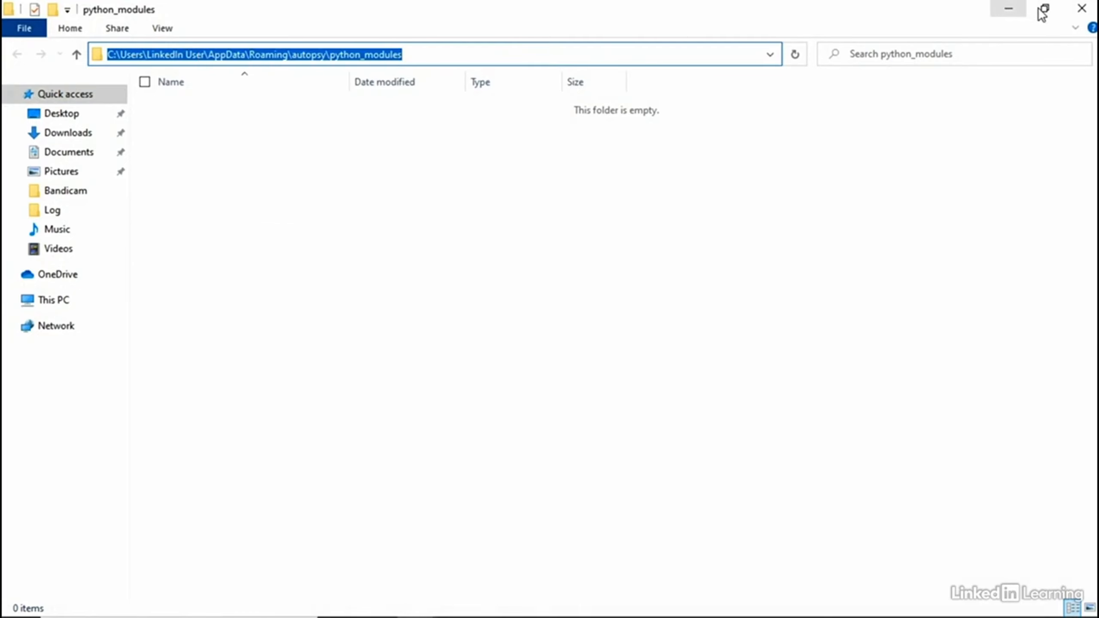
# Step: Extract VideoTriageModule-1.3.zip from Downloads into the python_modules folder
pyautogui.click(68, 152)
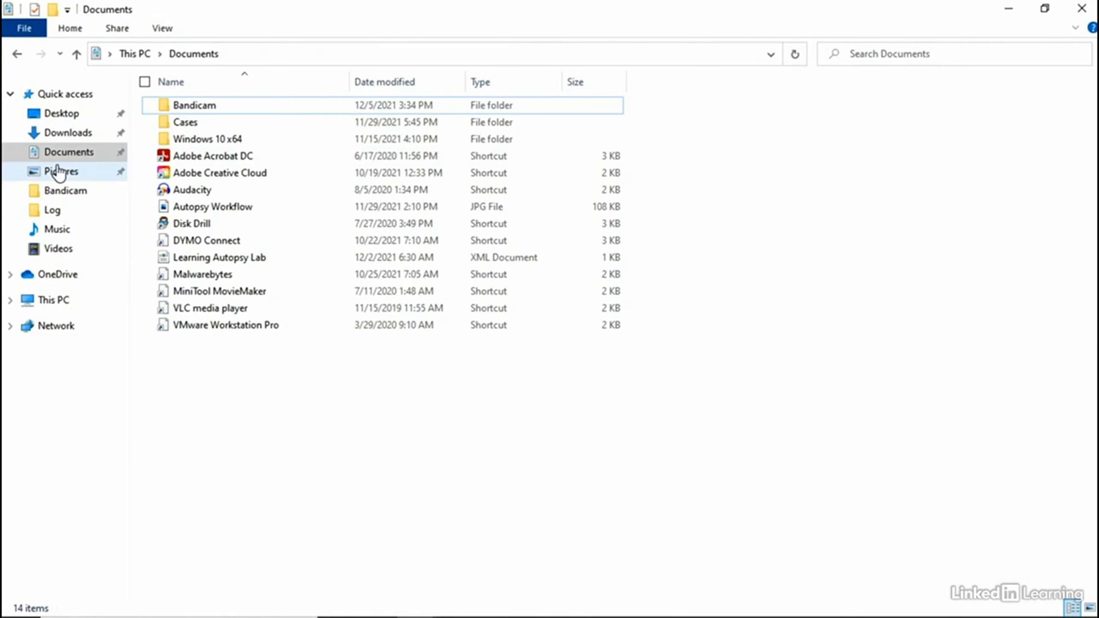
pyautogui.click(68, 132)
pyautogui.click(215, 128)
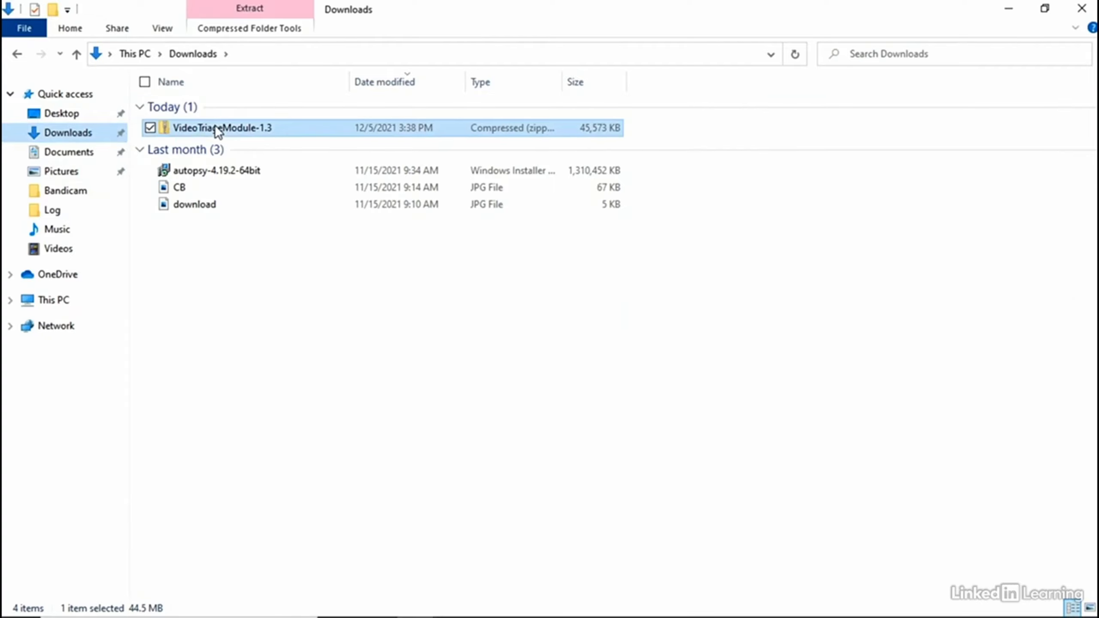
pyautogui.rightClick(212, 126)
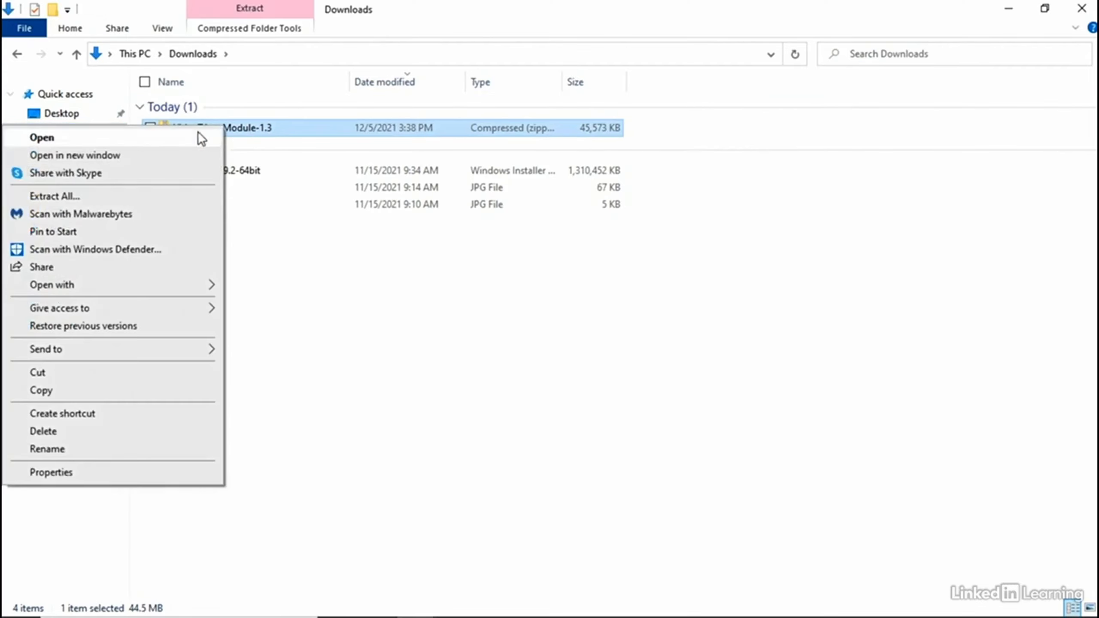
pyautogui.click(84, 195)
pyautogui.rightClick(641, 253)
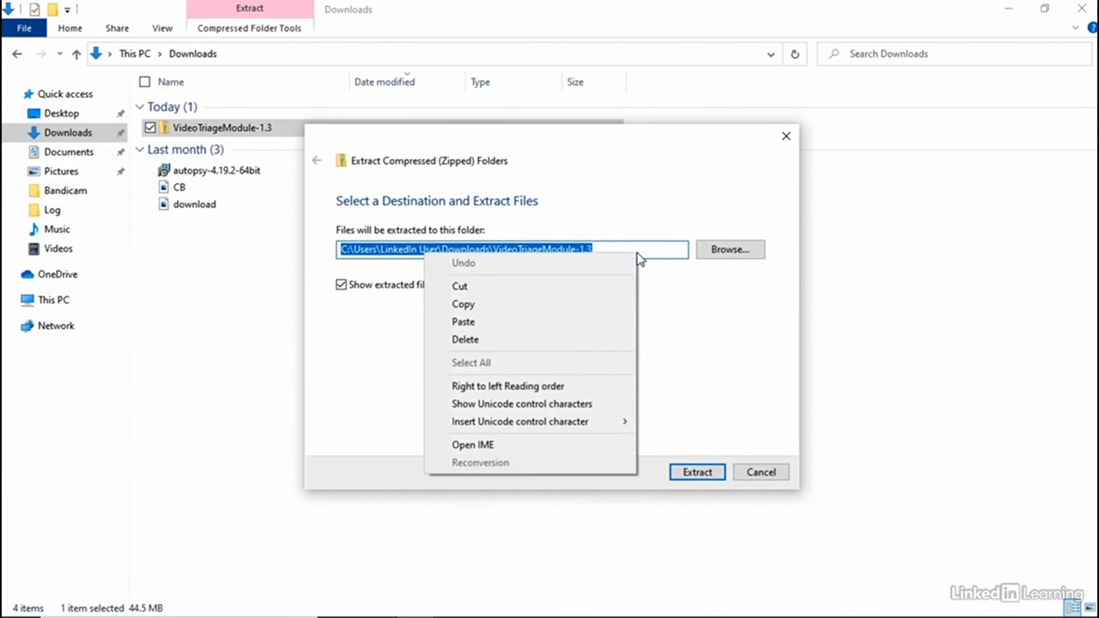
pyautogui.click(489, 325)
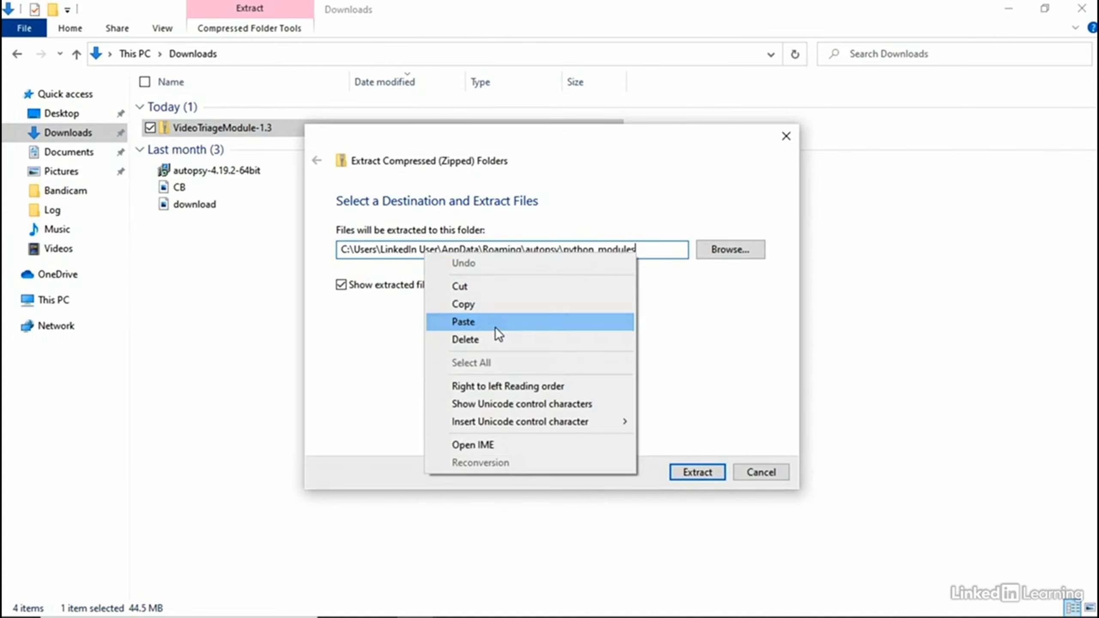
pyautogui.click(701, 470)
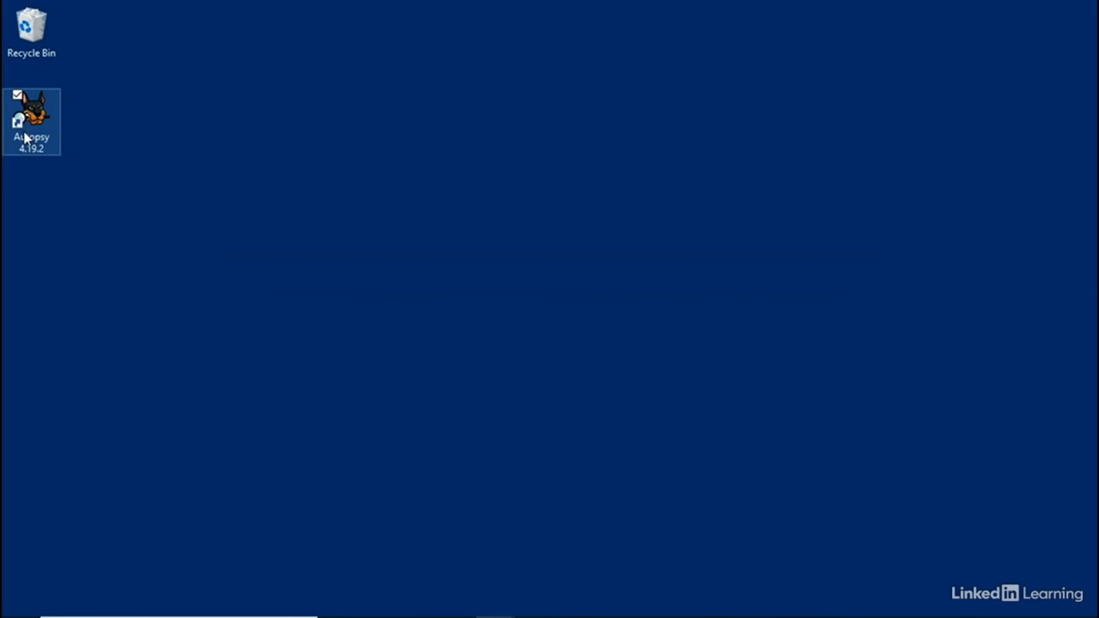
# Step: Relaunch Autopsy from the desktop and reopen the Learning Autopsy Lab case
pyautogui.doubleClick(25, 135)
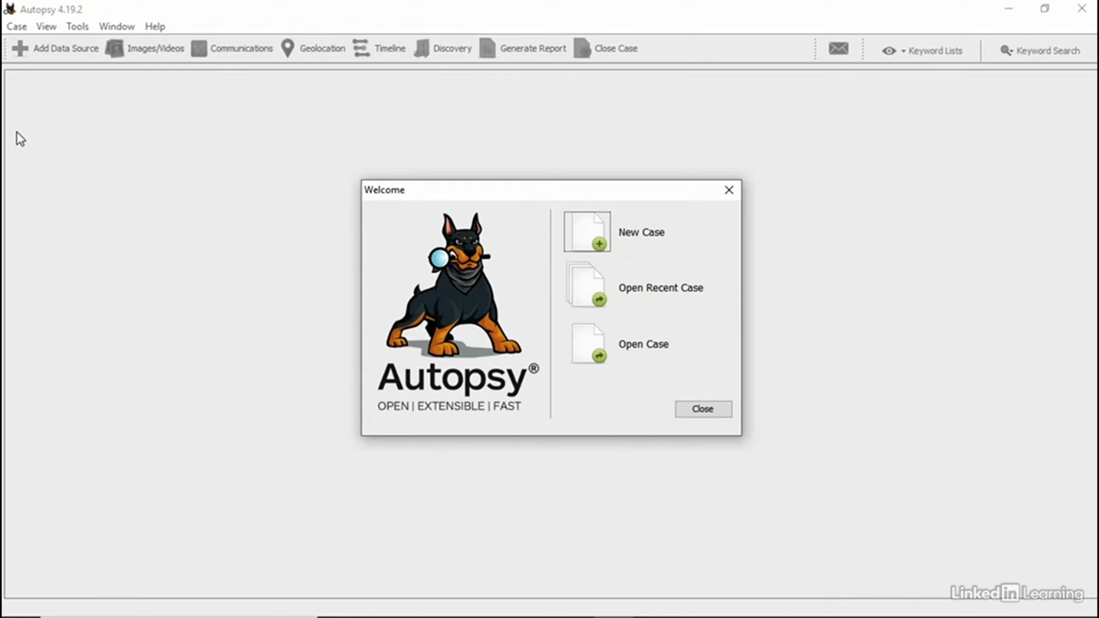
pyautogui.click(587, 284)
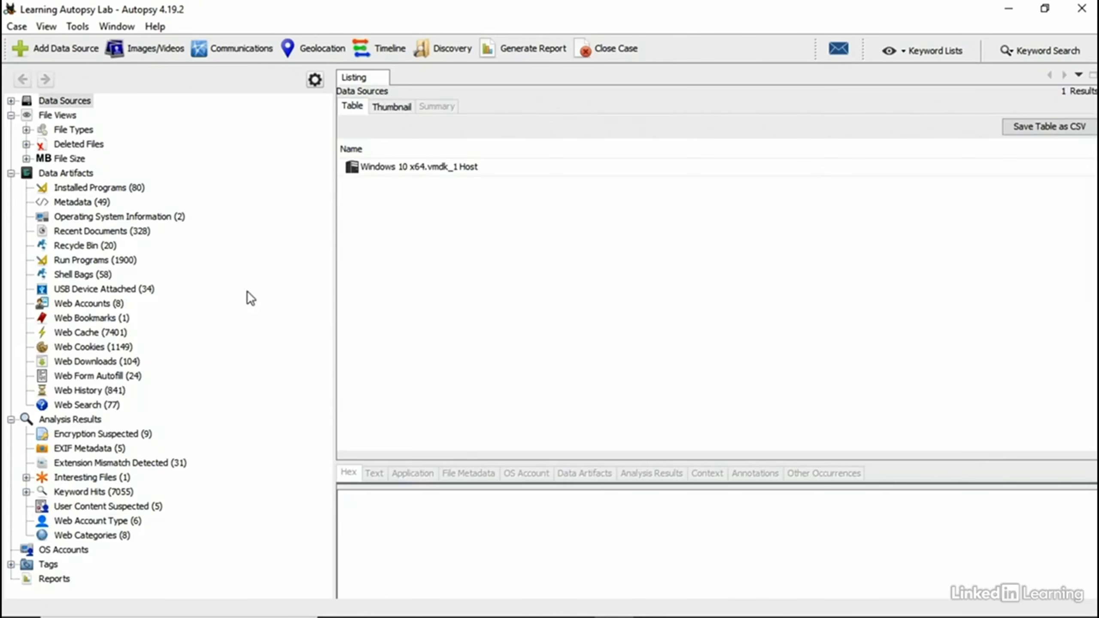
pyautogui.click(77, 26)
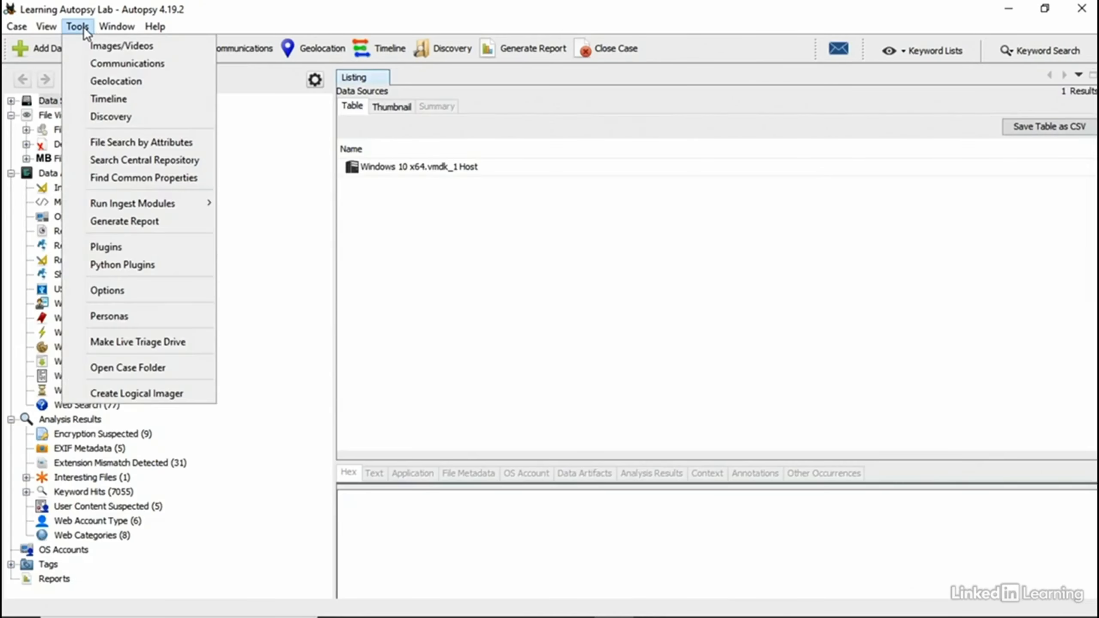
# Step: Add com-basistech-videotriage-1.3.0.nbm from python_modules as a downloaded plugin
pyautogui.click(130, 247)
pyautogui.click(349, 130)
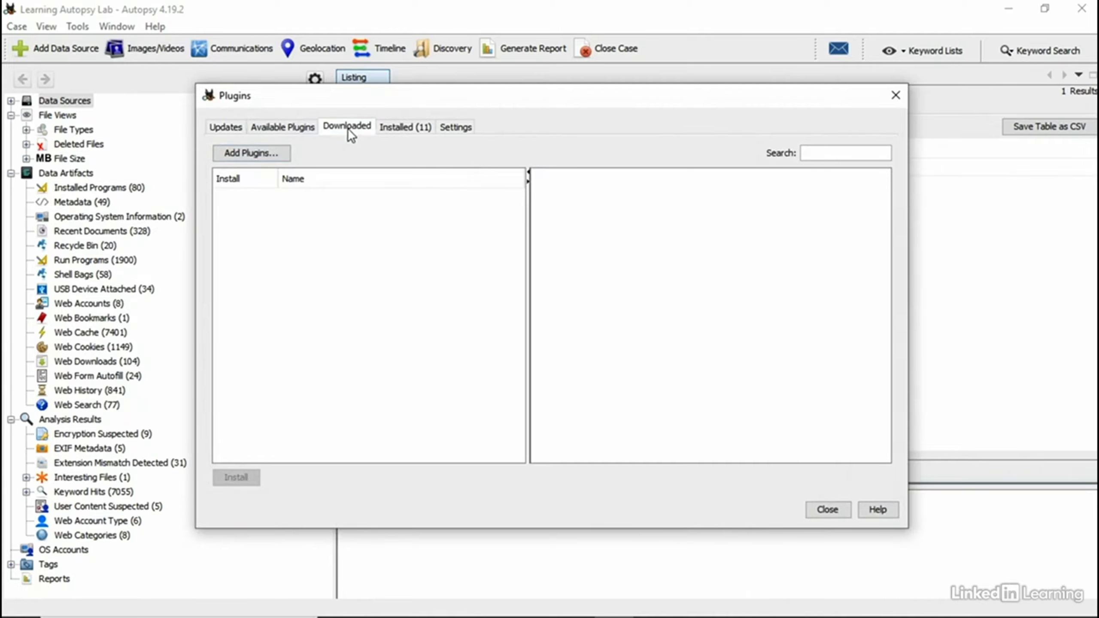
pyautogui.click(273, 154)
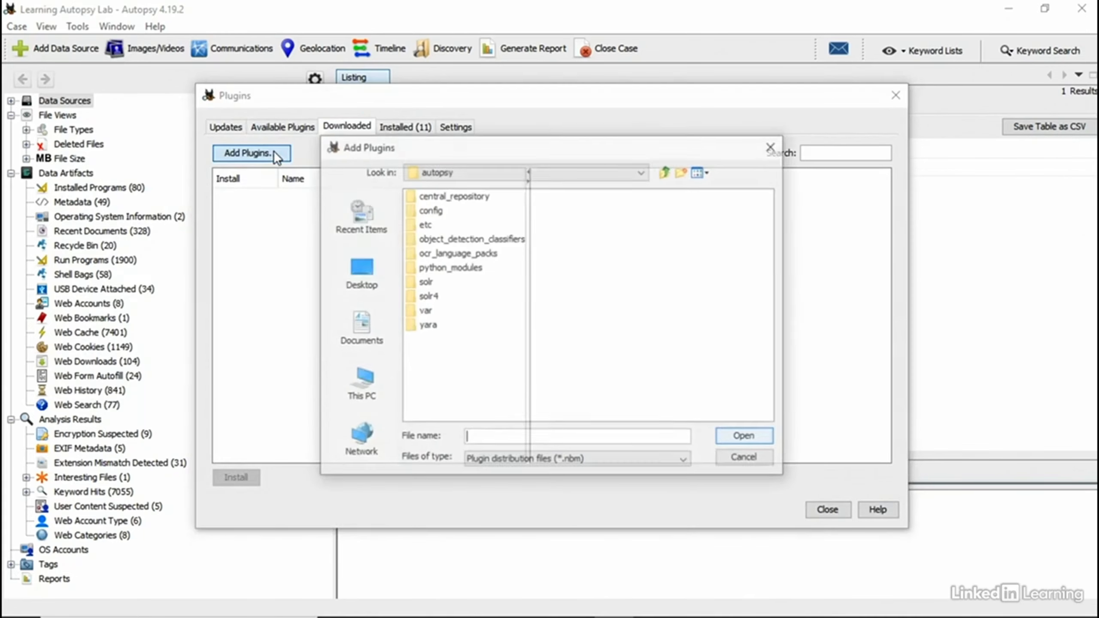
pyautogui.doubleClick(443, 267)
pyautogui.click(468, 195)
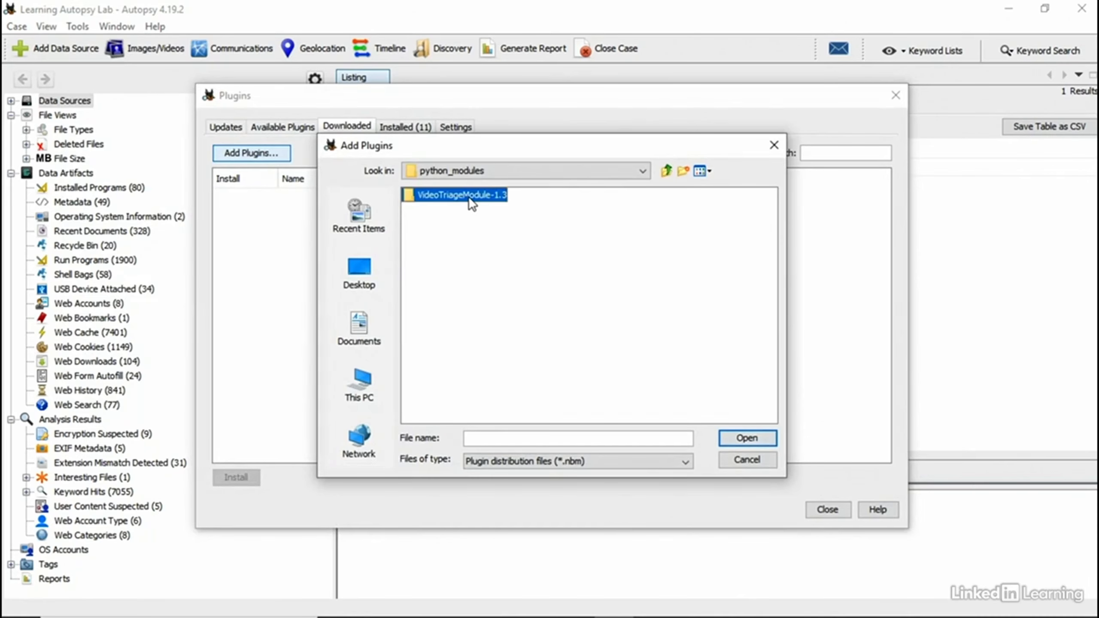
pyautogui.doubleClick(469, 196)
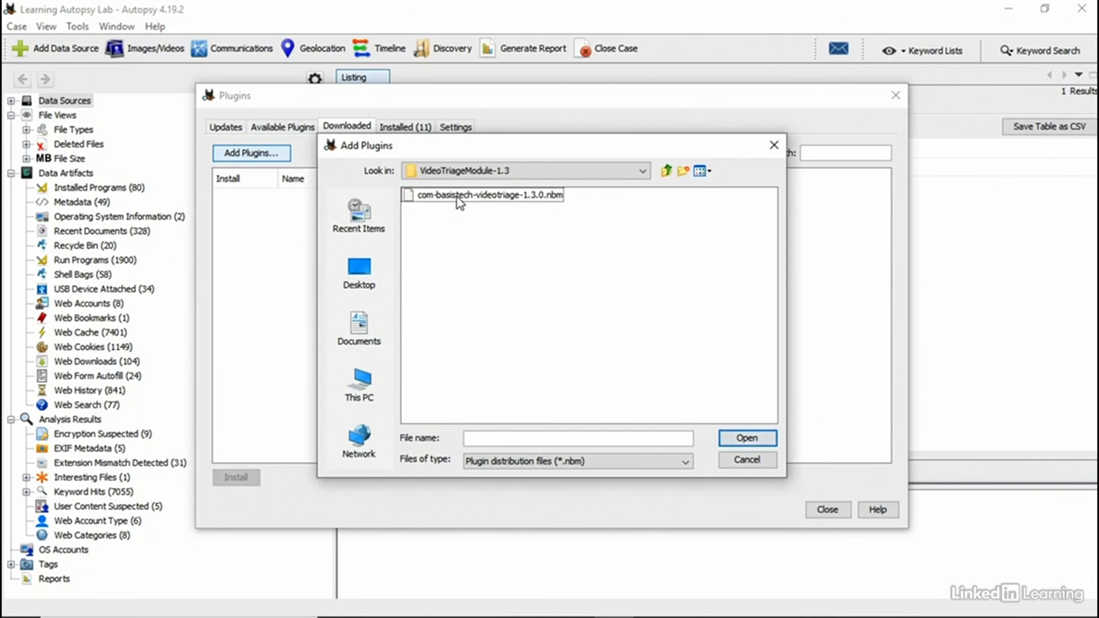
pyautogui.click(452, 194)
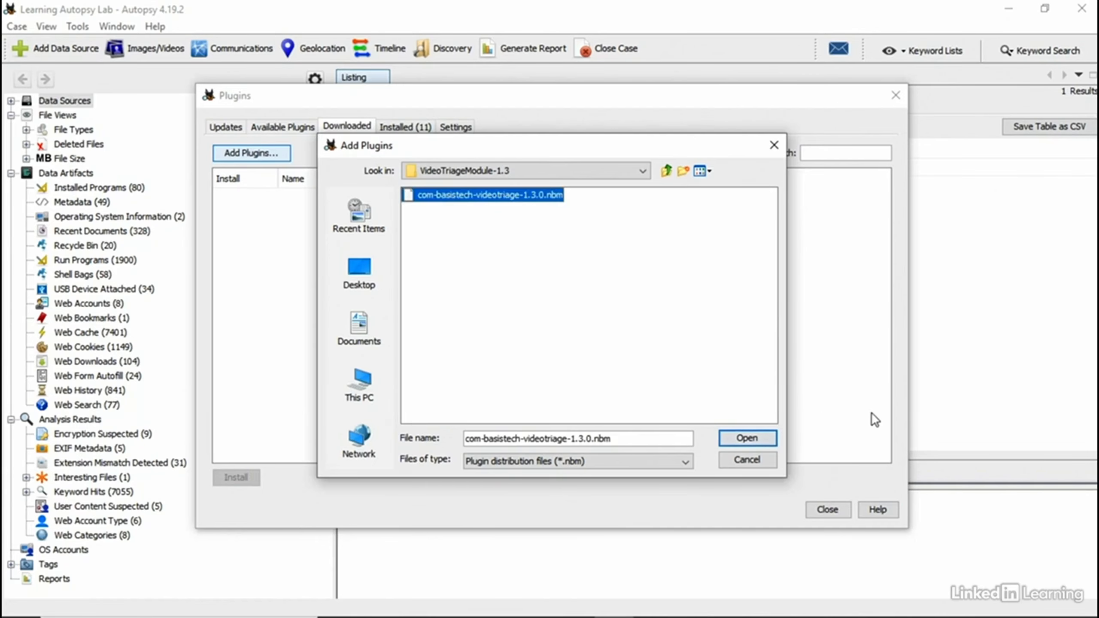
pyautogui.click(738, 440)
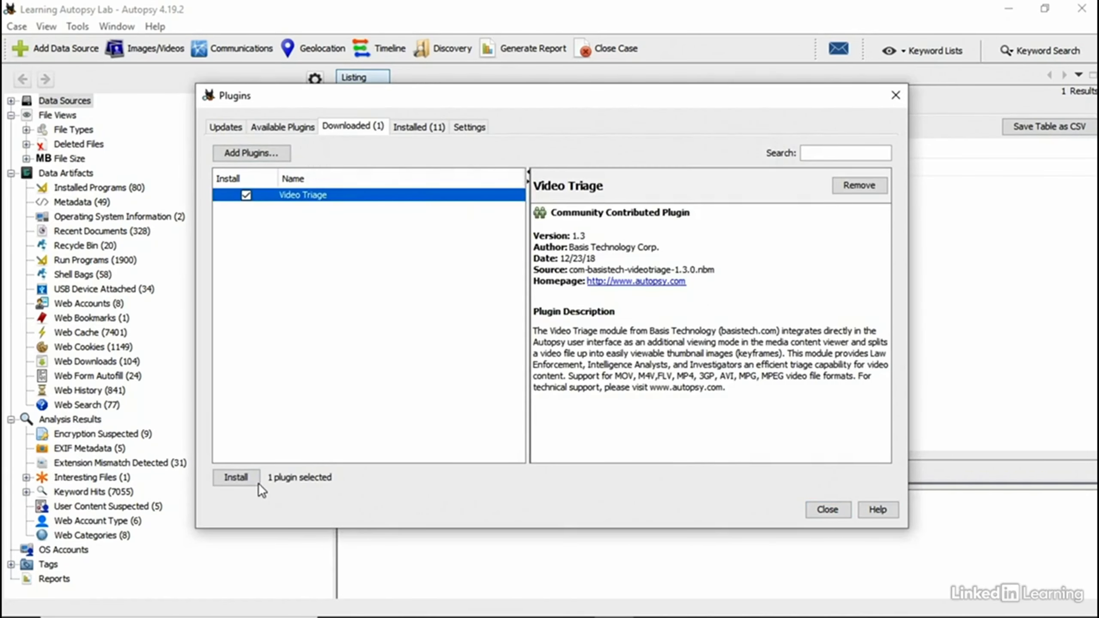
# Step: Install Video Triage, accepting the licence and unsigned-plugin warning, and restart Autopsy
pyautogui.click(235, 483)
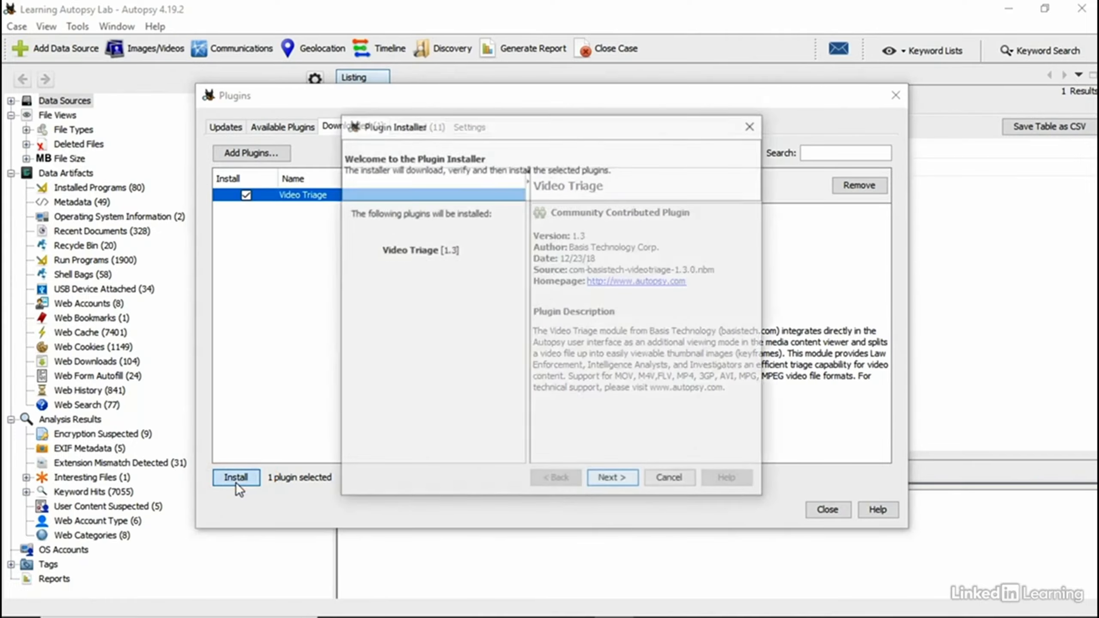
pyautogui.click(621, 478)
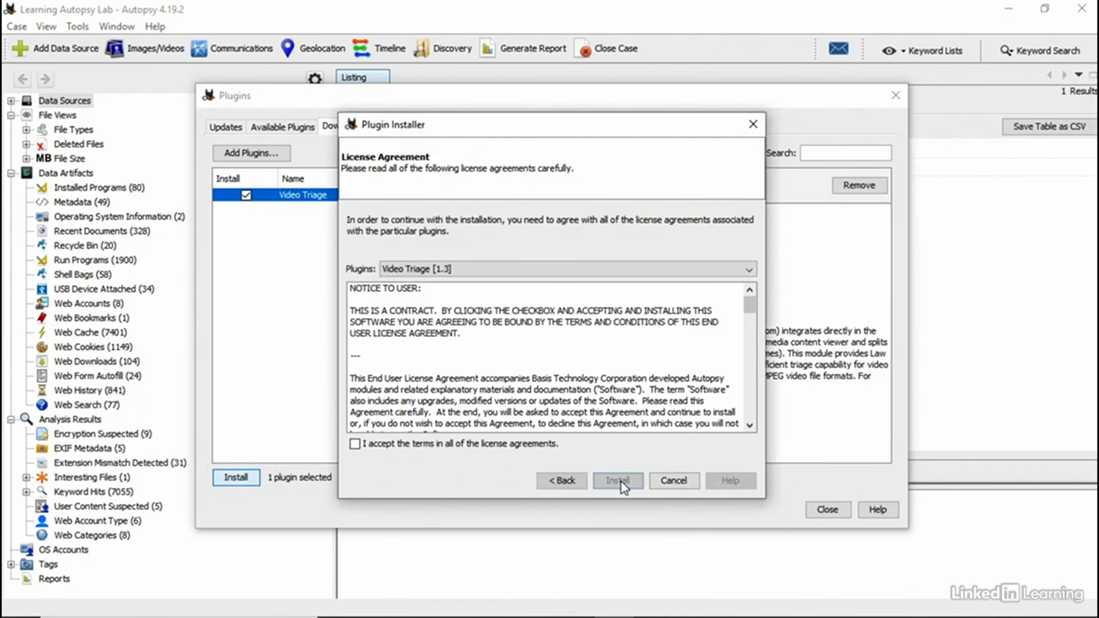
pyautogui.click(355, 444)
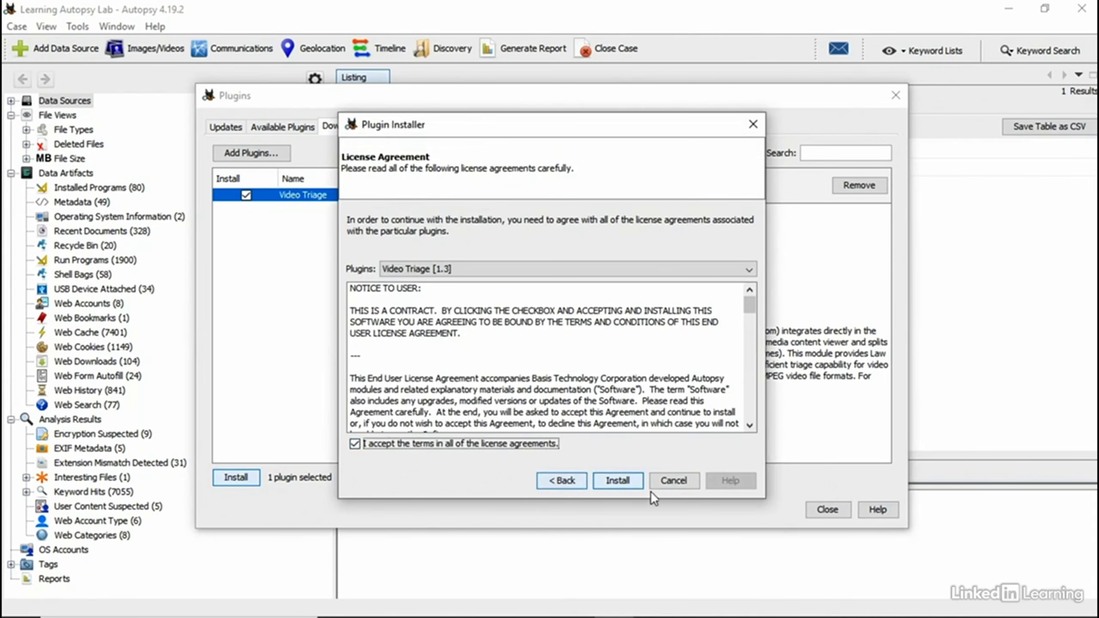
pyautogui.click(627, 480)
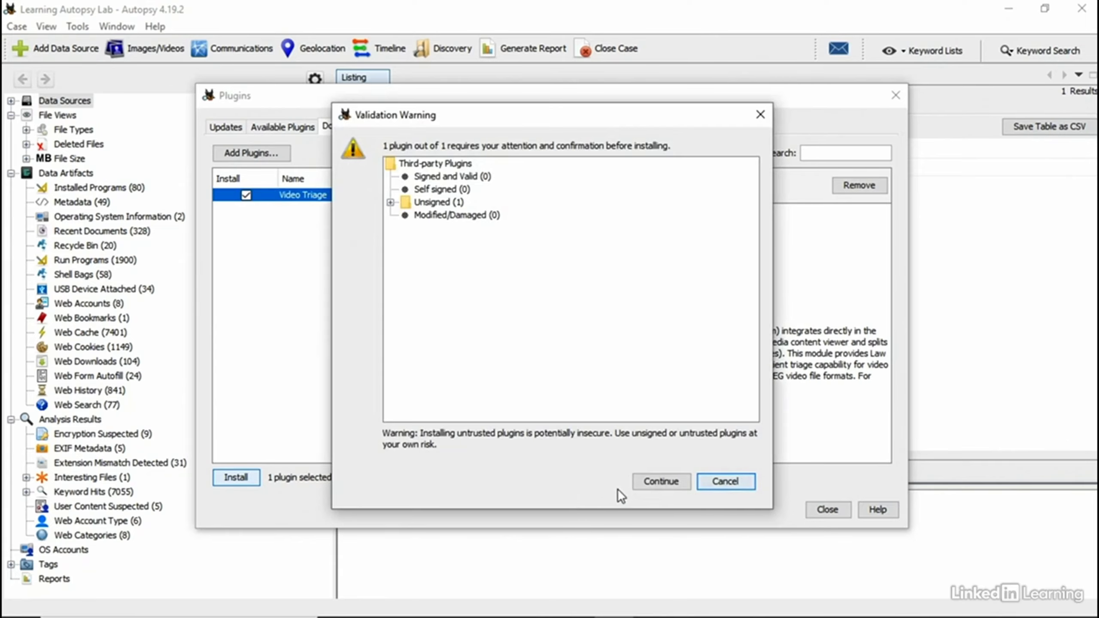
pyautogui.click(641, 484)
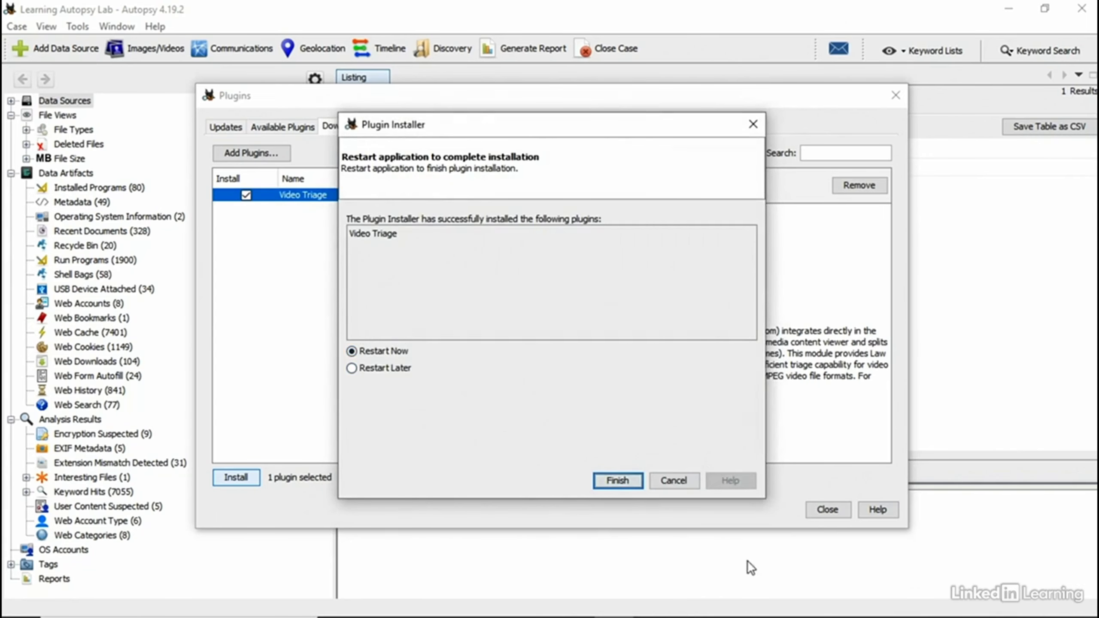
pyautogui.click(624, 479)
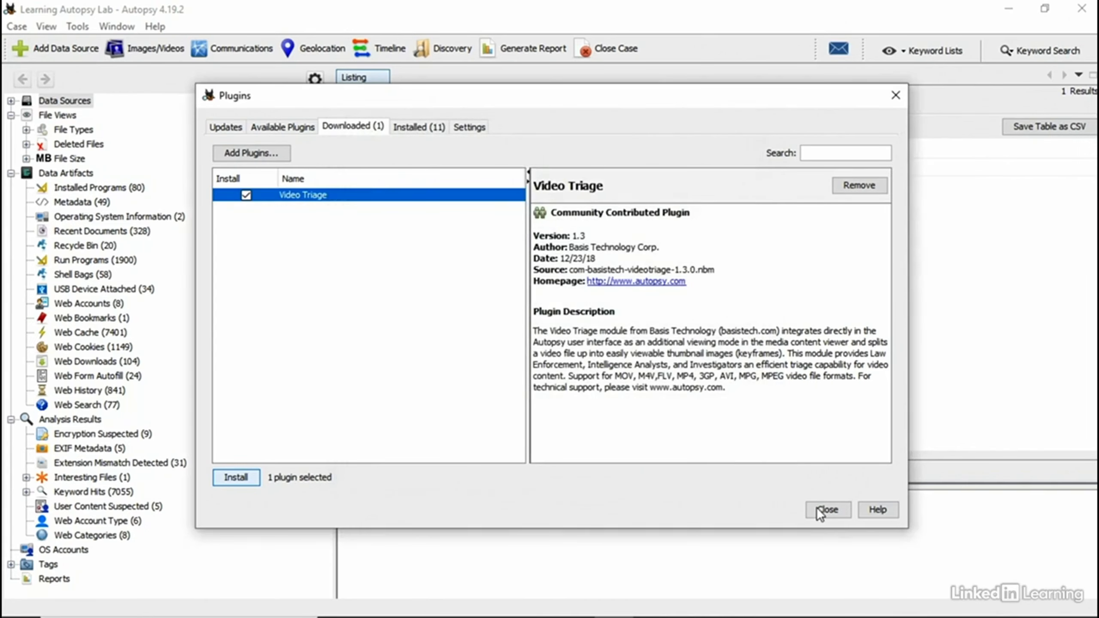
pyautogui.click(820, 514)
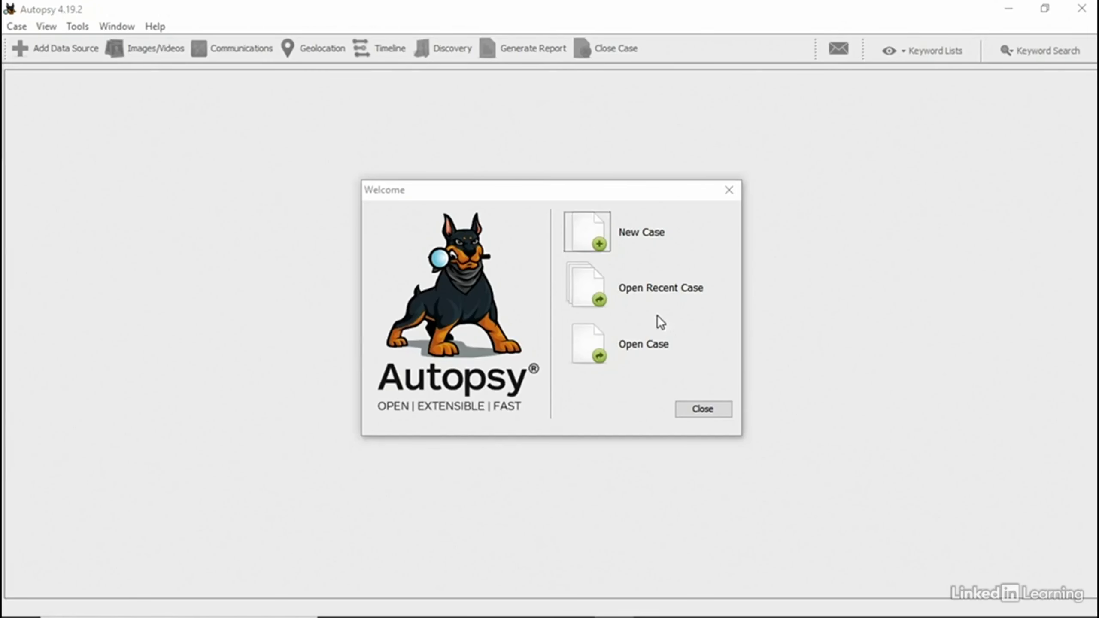
# Step: Reopen the Learning Autopsy Lab case and list its Videos under File Types > By Extension
pyautogui.click(649, 299)
pyautogui.click(659, 411)
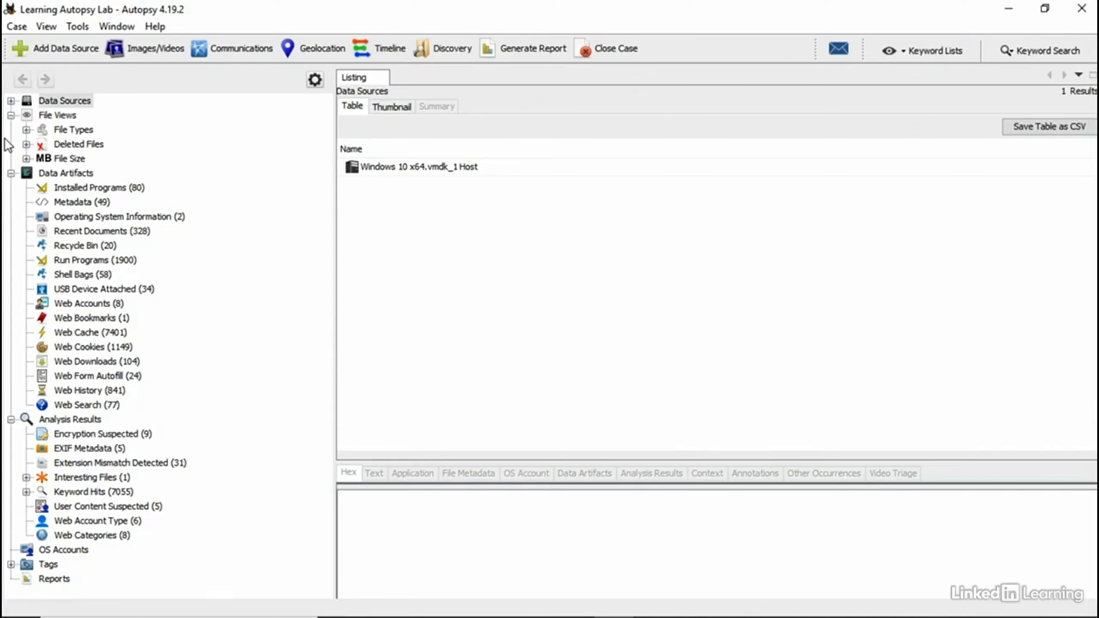
pyautogui.click(25, 131)
pyautogui.click(42, 144)
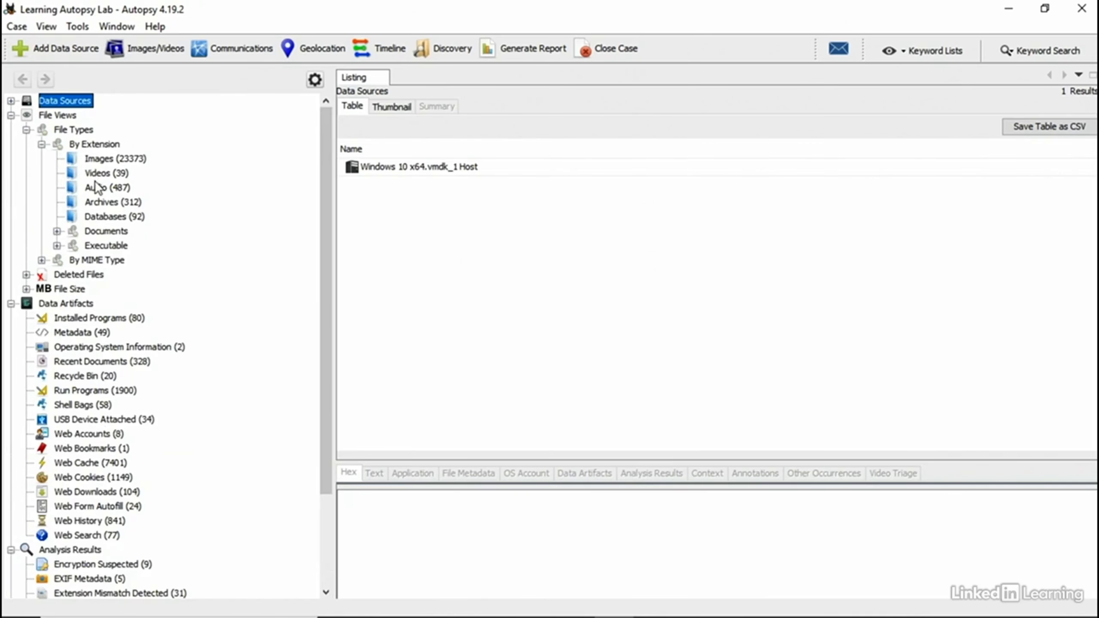
pyautogui.click(92, 166)
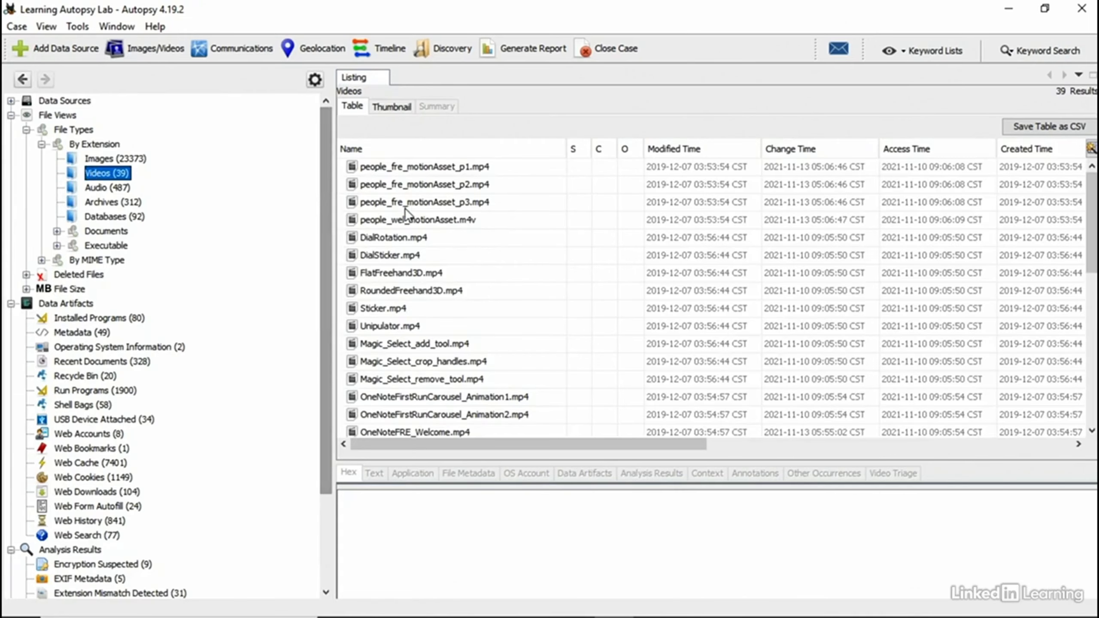
# Step: Show Sticker.mp4 in the enlarged Video Triage viewer
pyautogui.click(391, 309)
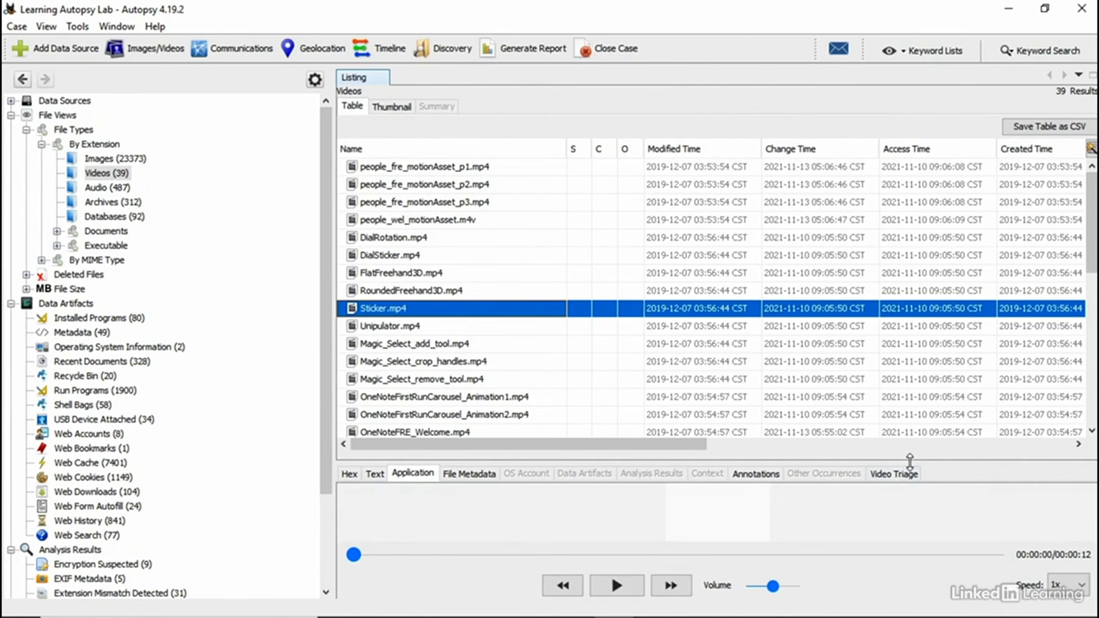
pyautogui.moveTo(896, 455); pyautogui.dragTo(895, 196)
pyautogui.click(892, 221)
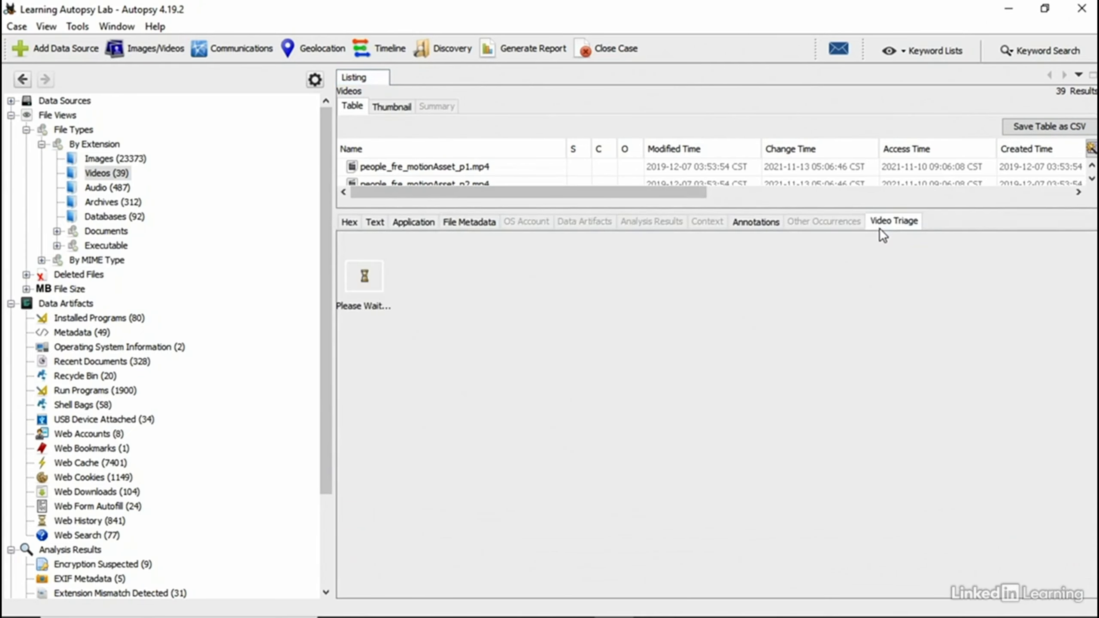
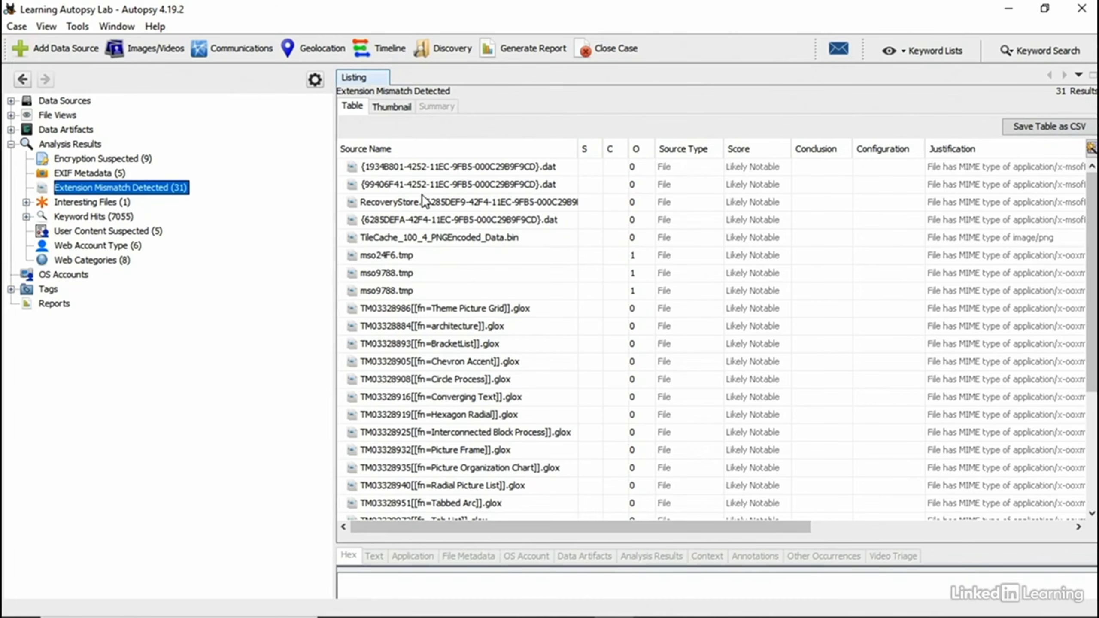
# Step: Select the Lesson 4.docx mismatch entry and enlarge the file preview area below the results
pyautogui.scroll(-4, 422, 202)
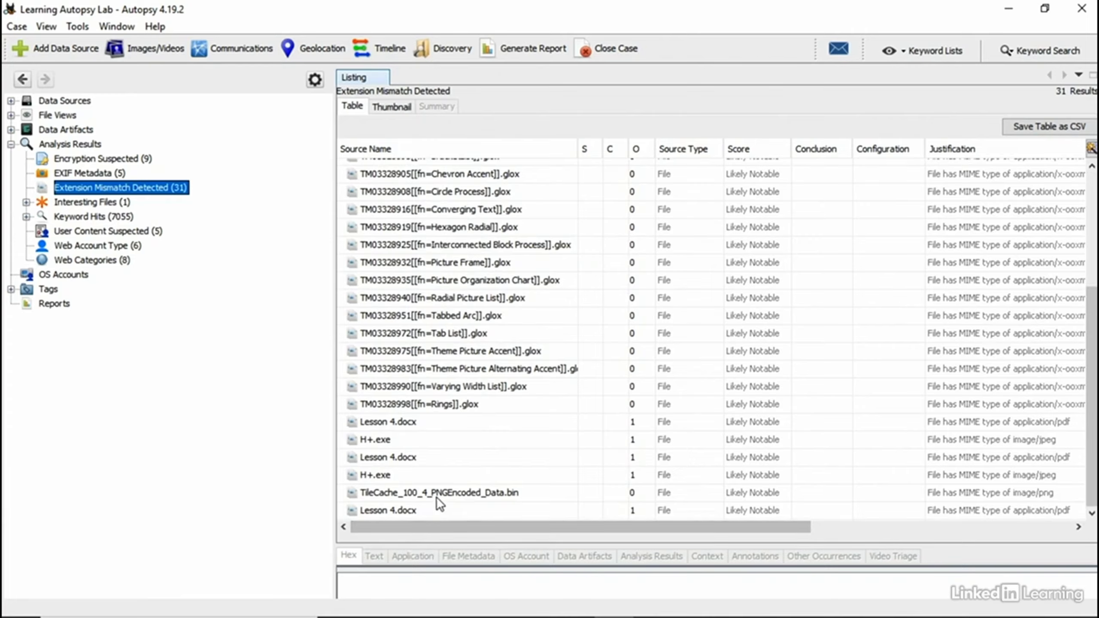
pyautogui.click(411, 422)
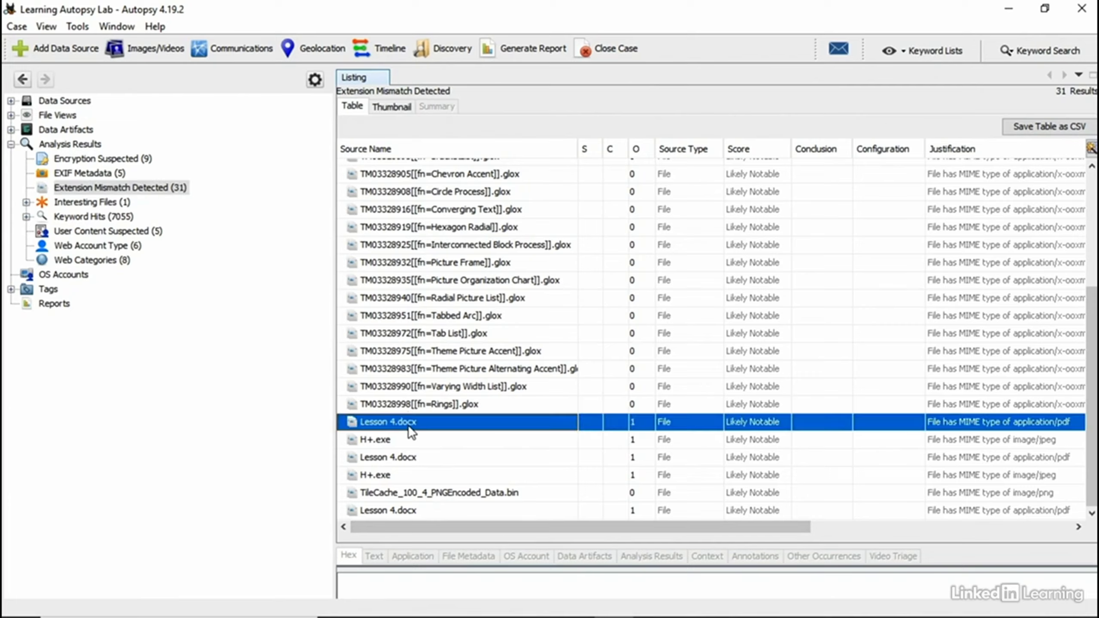
pyautogui.rightClick(411, 423)
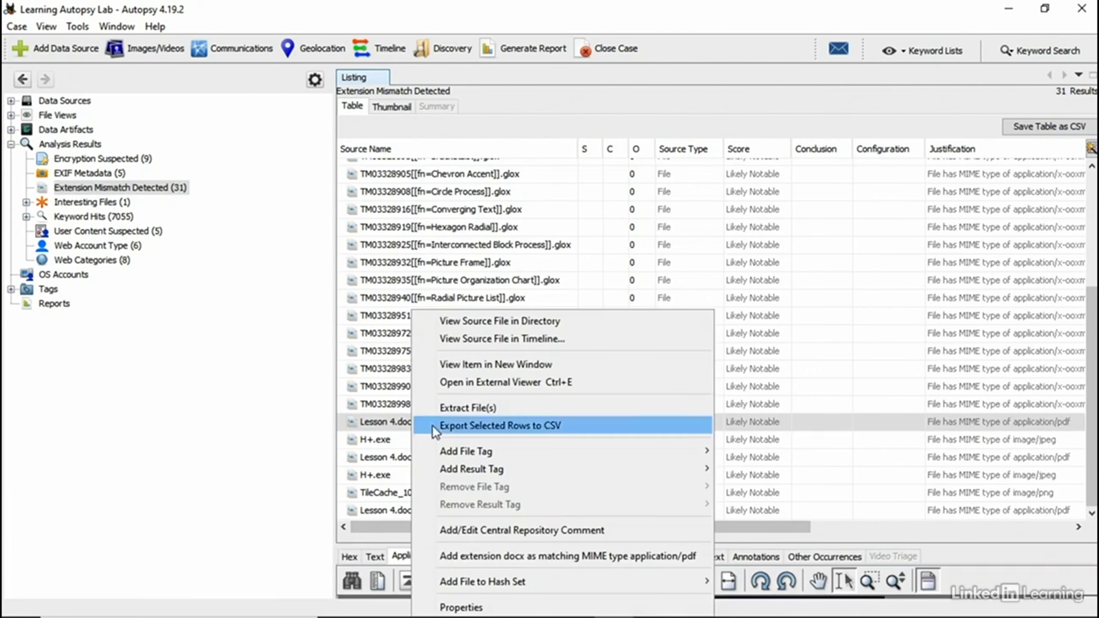
pyautogui.moveTo(789, 546); pyautogui.dragTo(789, 436)
pyautogui.scroll(-3, 428, 298)
# Step: Confirm H+.exe is an H+ Sport image from hplussport.com, then sort mismatches by MIME type
pyautogui.click(379, 330)
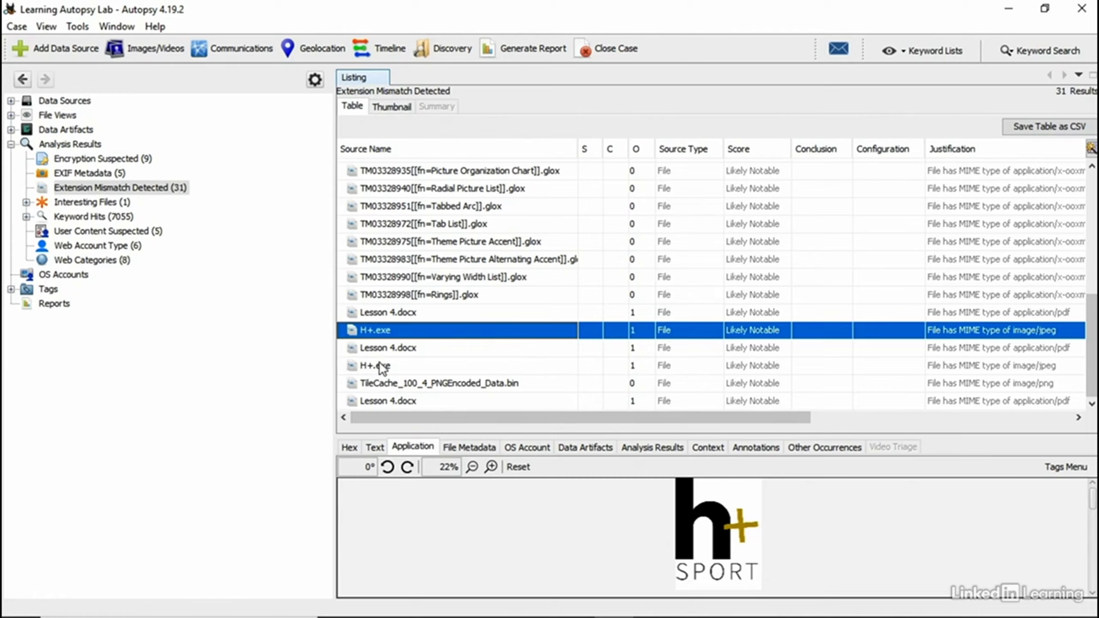
pyautogui.click(708, 446)
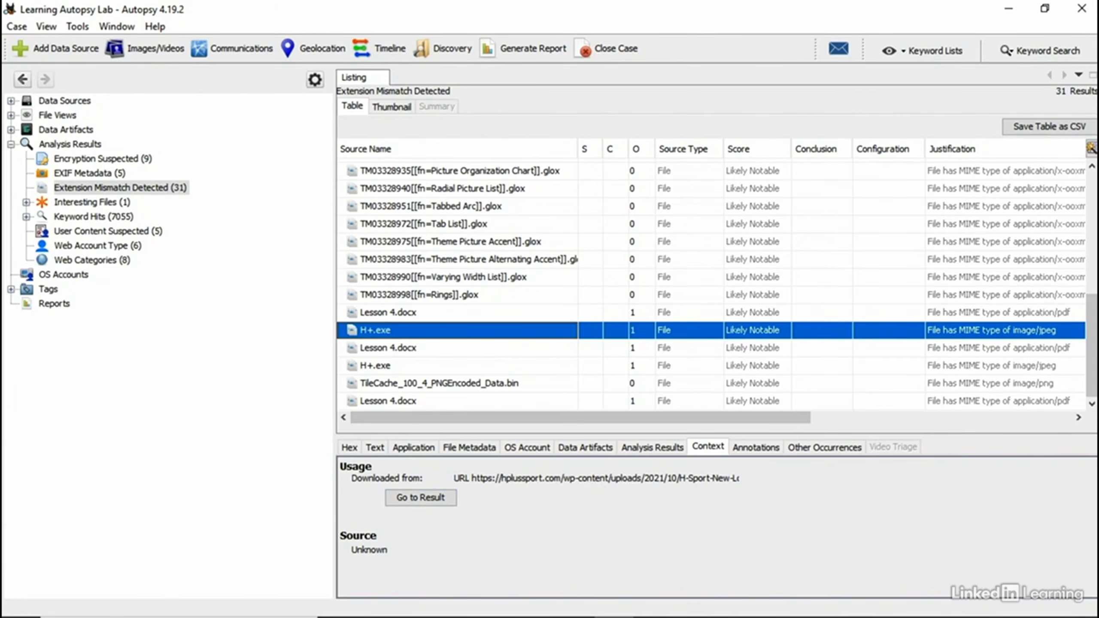
pyautogui.moveTo(548, 424); pyautogui.dragTo(610, 407)
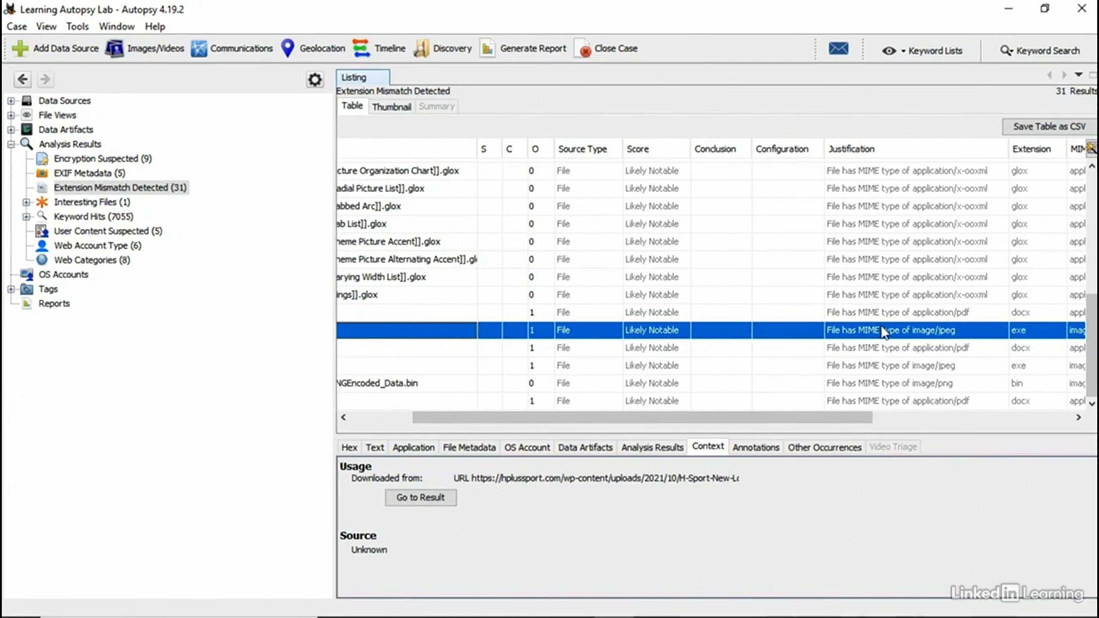
pyautogui.moveTo(824, 418); pyautogui.dragTo(976, 414)
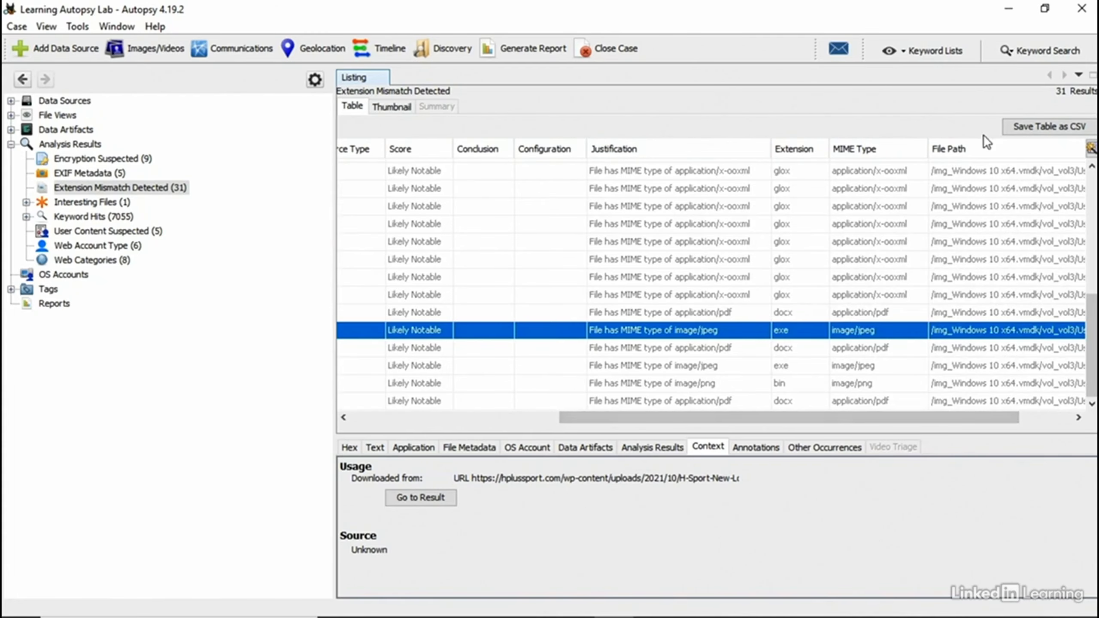
pyautogui.click(862, 149)
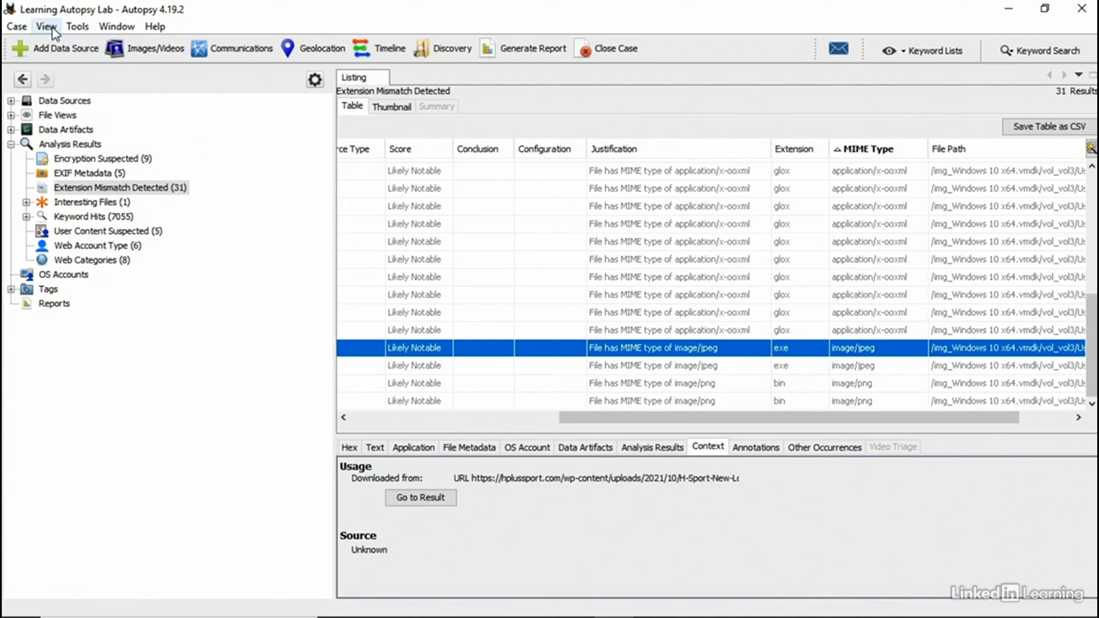
# Step: Import Learning Autopsy Lab.xml into the Interesting Files options, apply it, and close Options
pyautogui.click(75, 27)
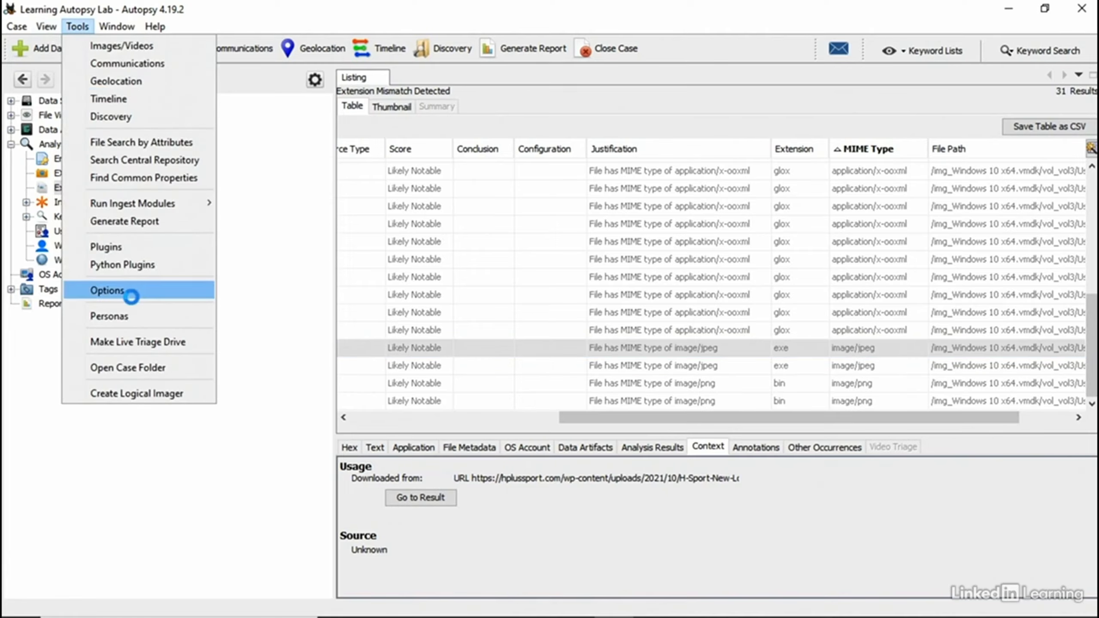
pyautogui.click(129, 297)
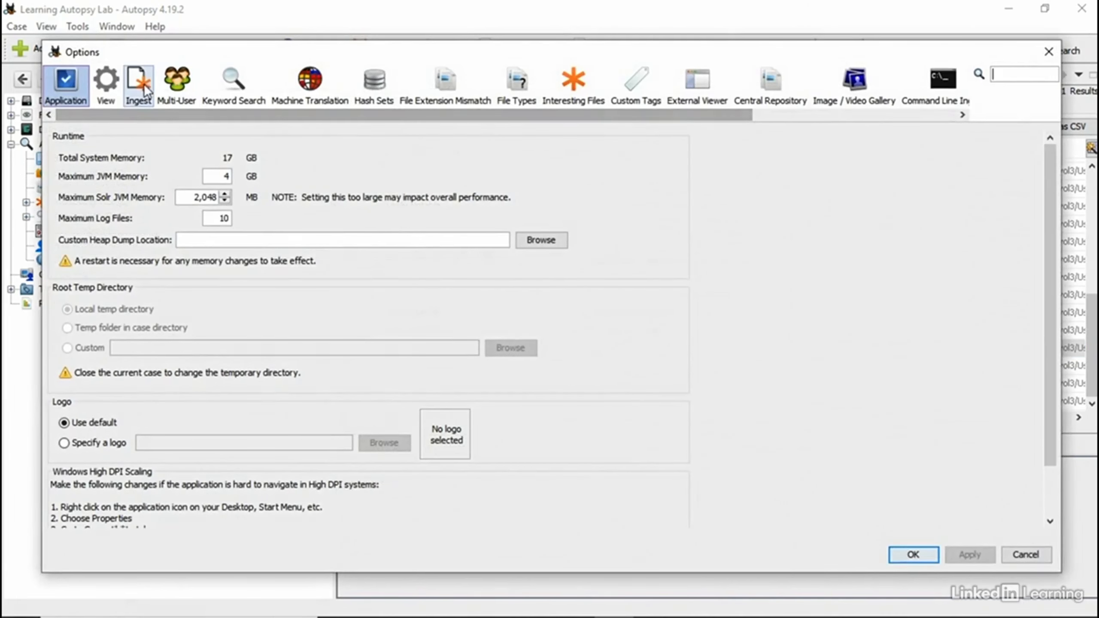
pyautogui.click(557, 96)
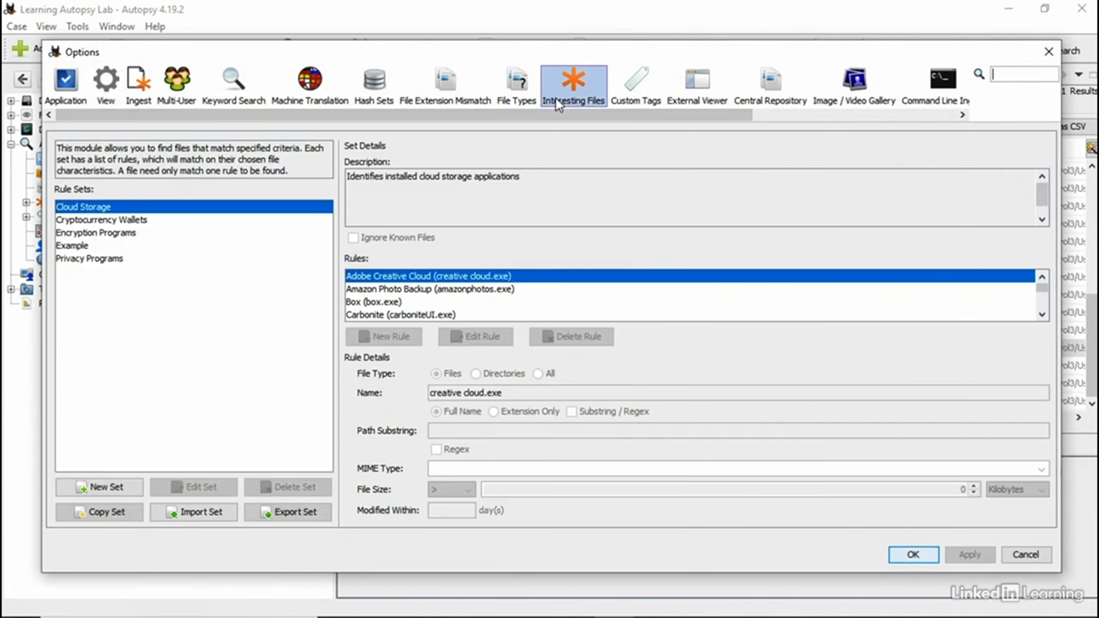
pyautogui.click(218, 513)
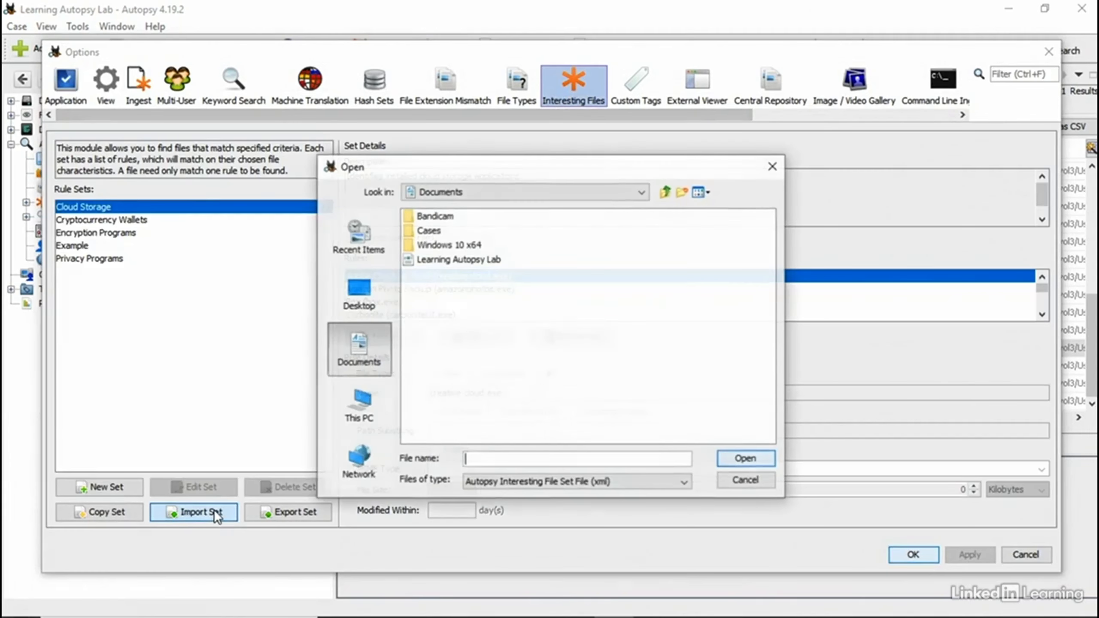
pyautogui.click(448, 259)
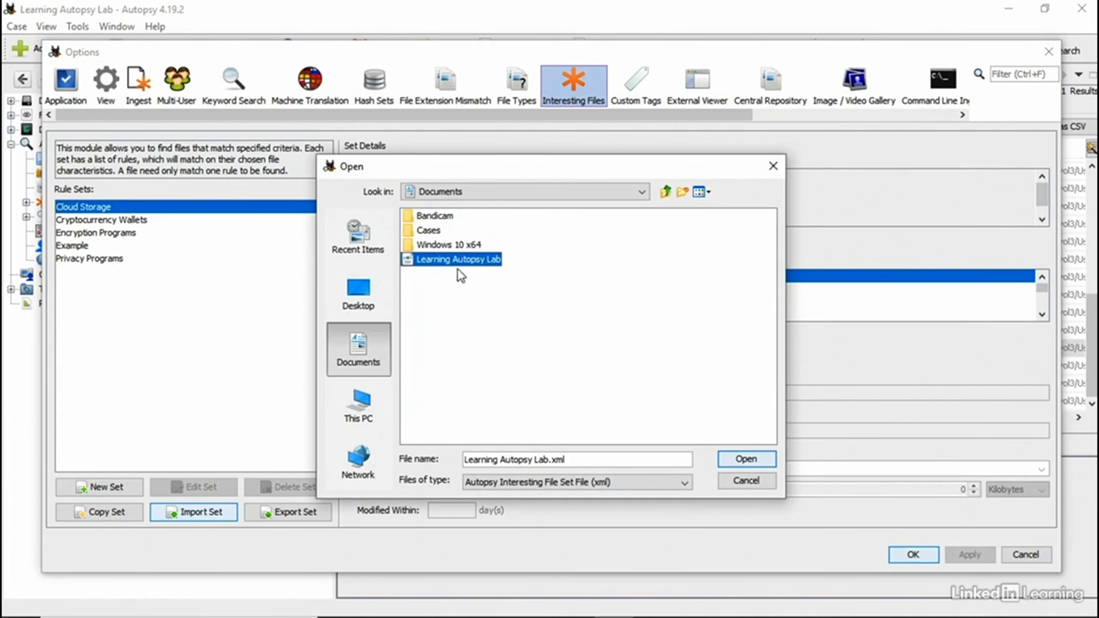
pyautogui.click(764, 461)
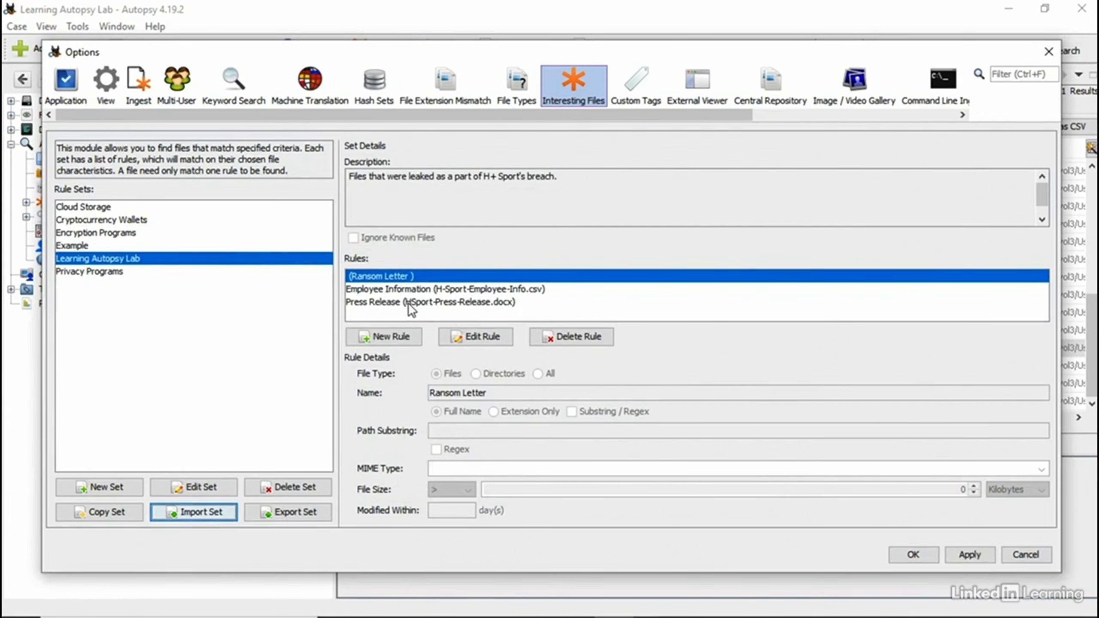
pyautogui.click(975, 551)
pyautogui.click(914, 555)
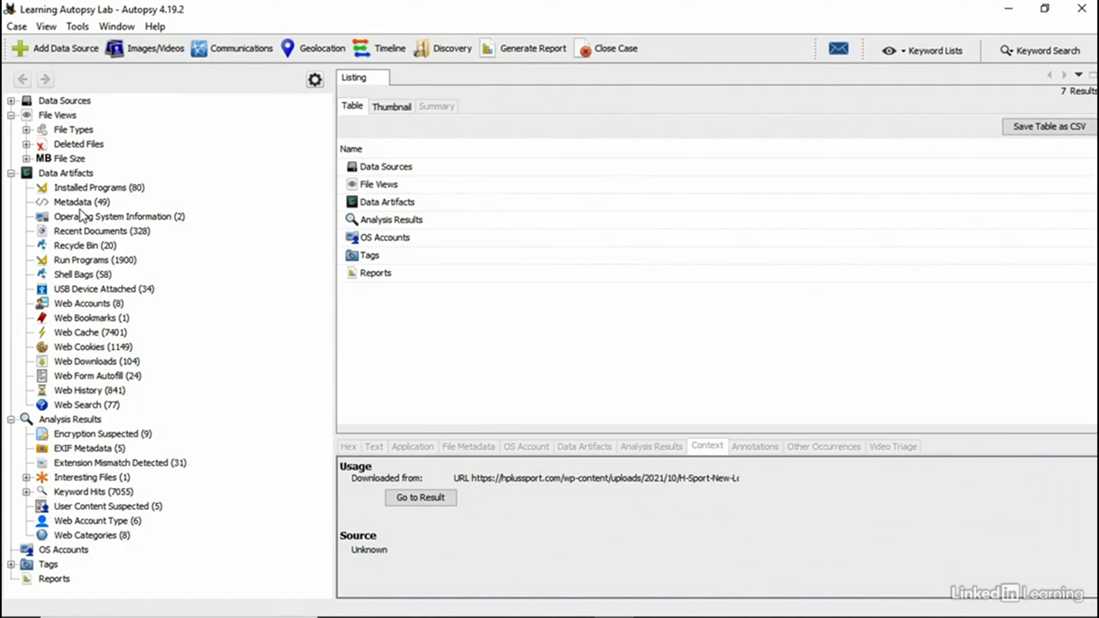
# Step: Show the Analysis Results overview and start ingest modules on Windows 10 x64.vmdk
pyautogui.click(61, 420)
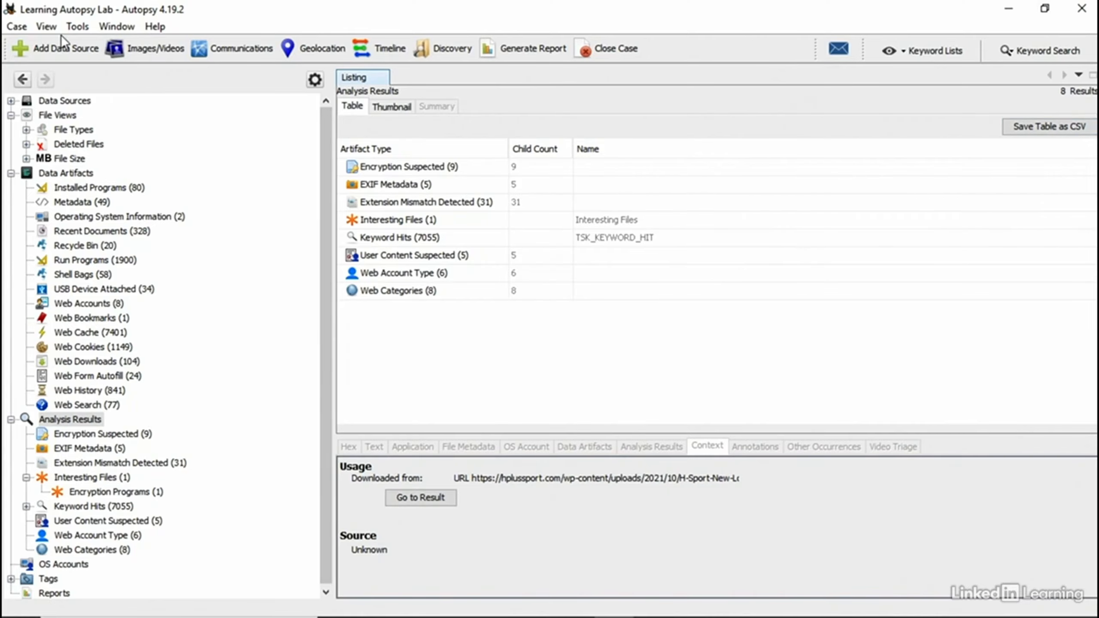
pyautogui.click(75, 26)
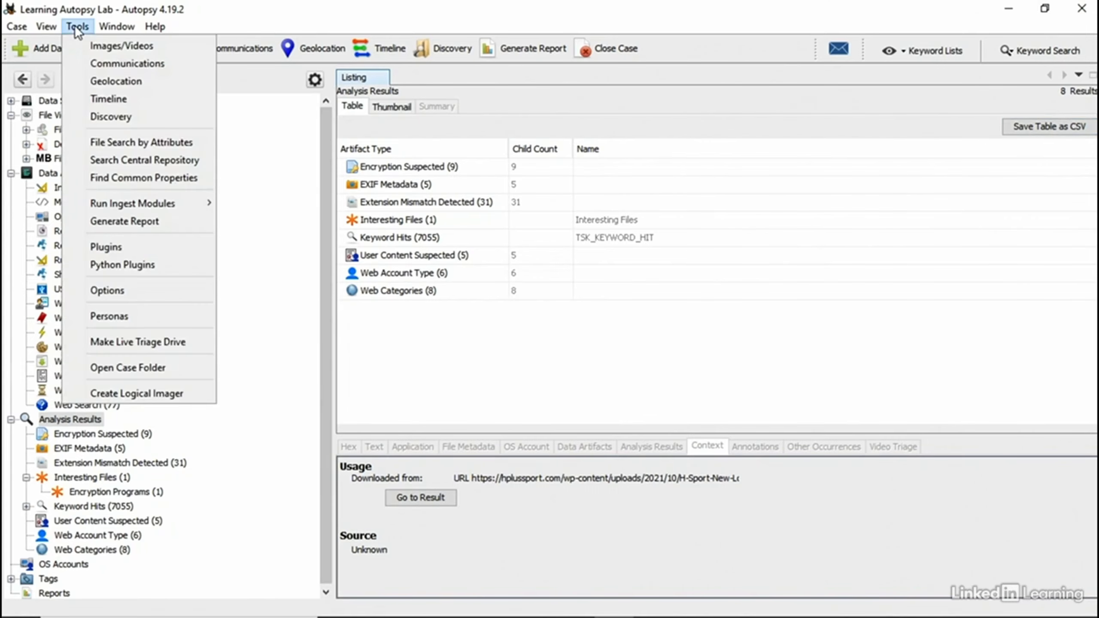
pyautogui.moveTo(209, 200)
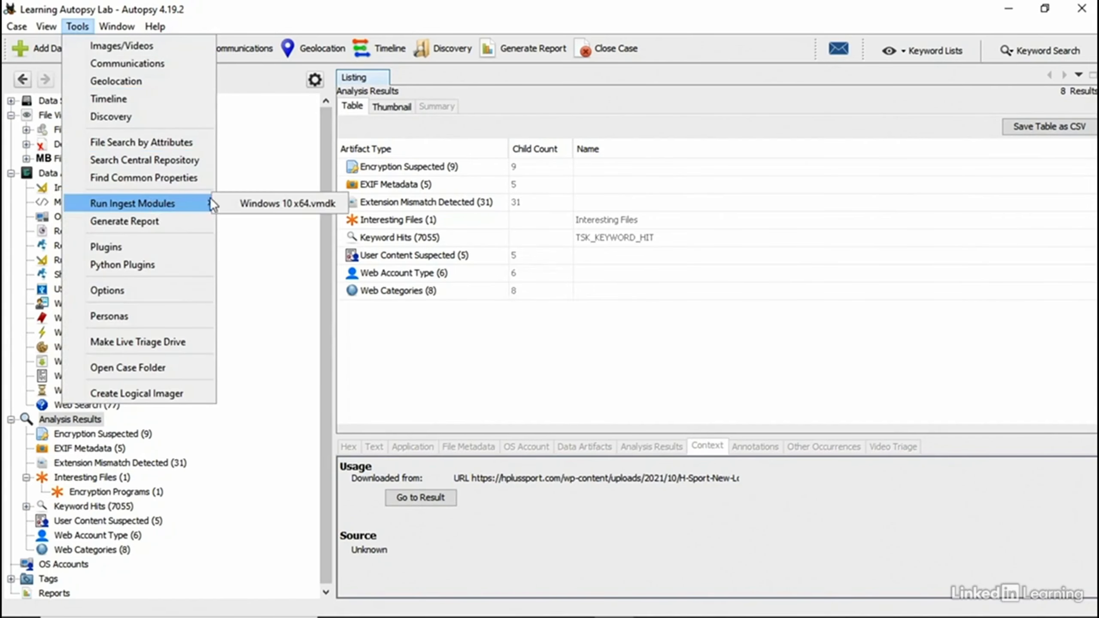
pyautogui.click(277, 203)
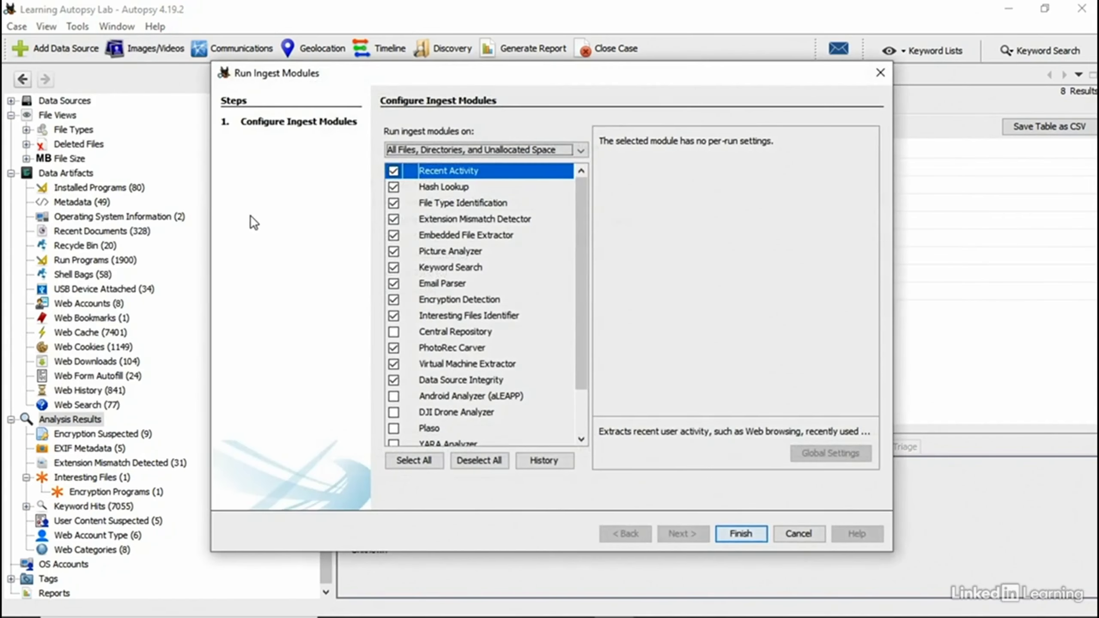
# Step: Run only the Interesting Files Identifier with just the Learning Autopsy Lab rule set checked
pyautogui.click(492, 461)
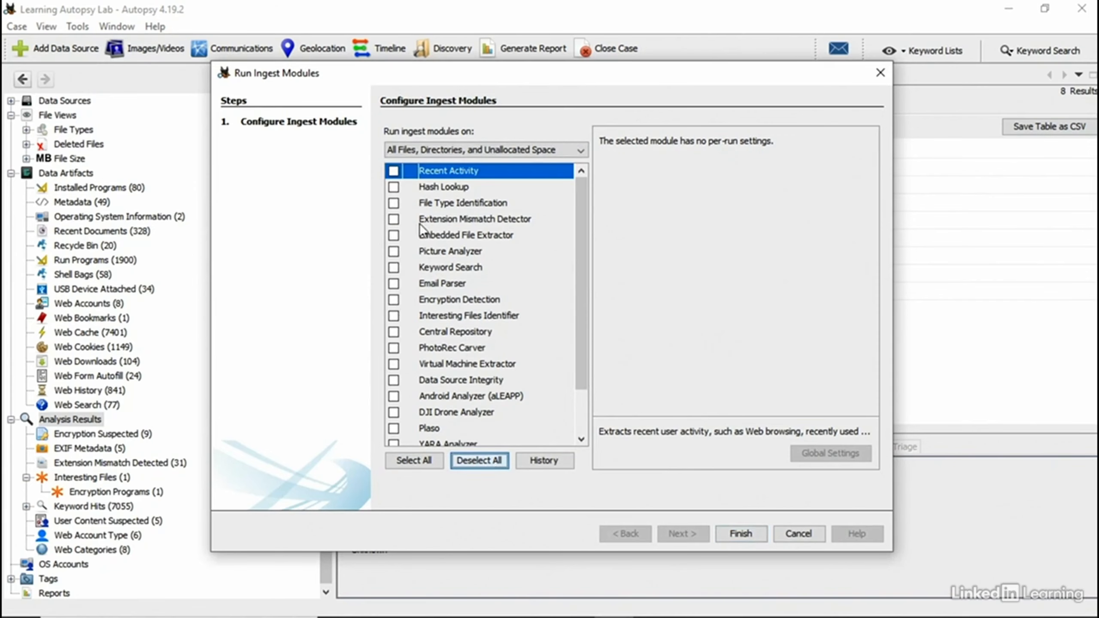
pyautogui.click(395, 316)
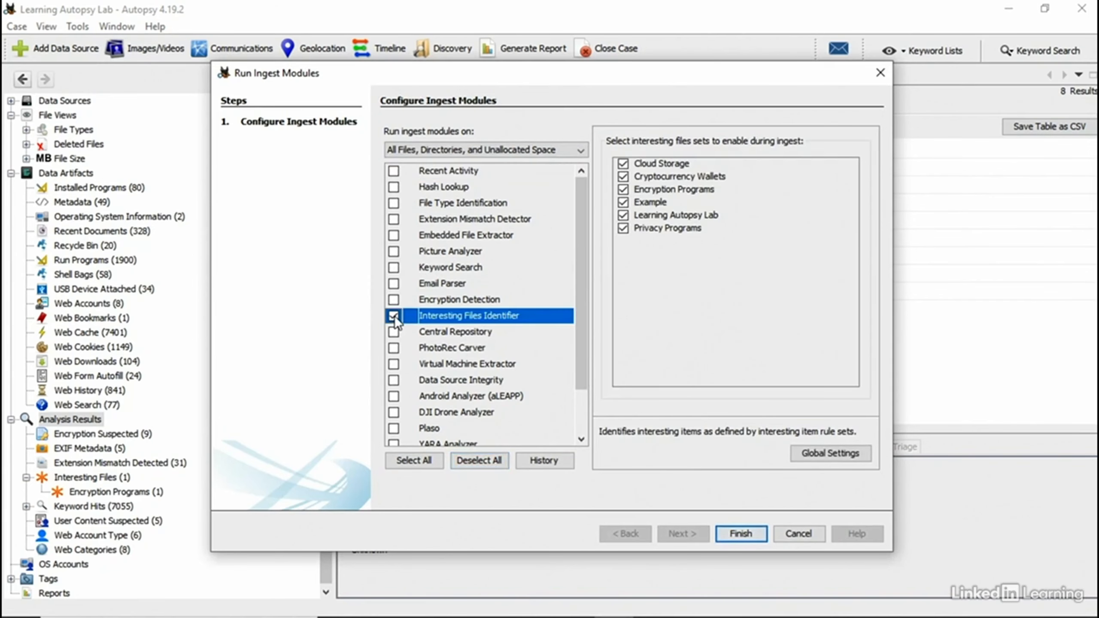
pyautogui.click(624, 163)
pyautogui.click(623, 177)
pyautogui.click(623, 190)
pyautogui.click(623, 202)
pyautogui.click(623, 228)
pyautogui.click(727, 534)
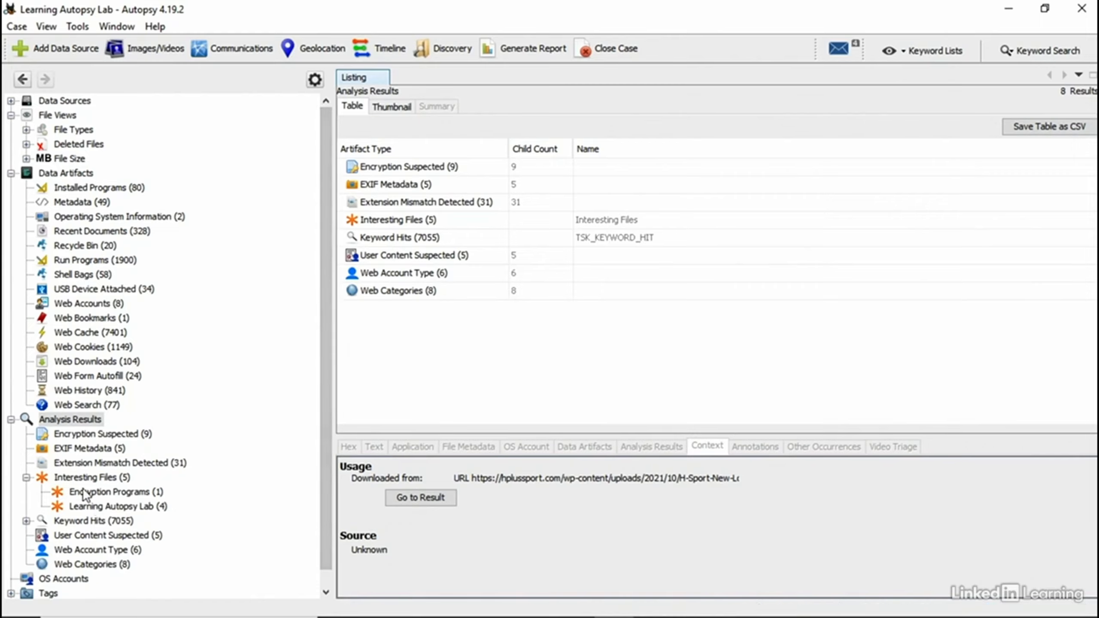
# Step: Open the 4 Learning Autopsy Lab hits, widen File Path, and read the Employee Information file's text
pyautogui.click(119, 507)
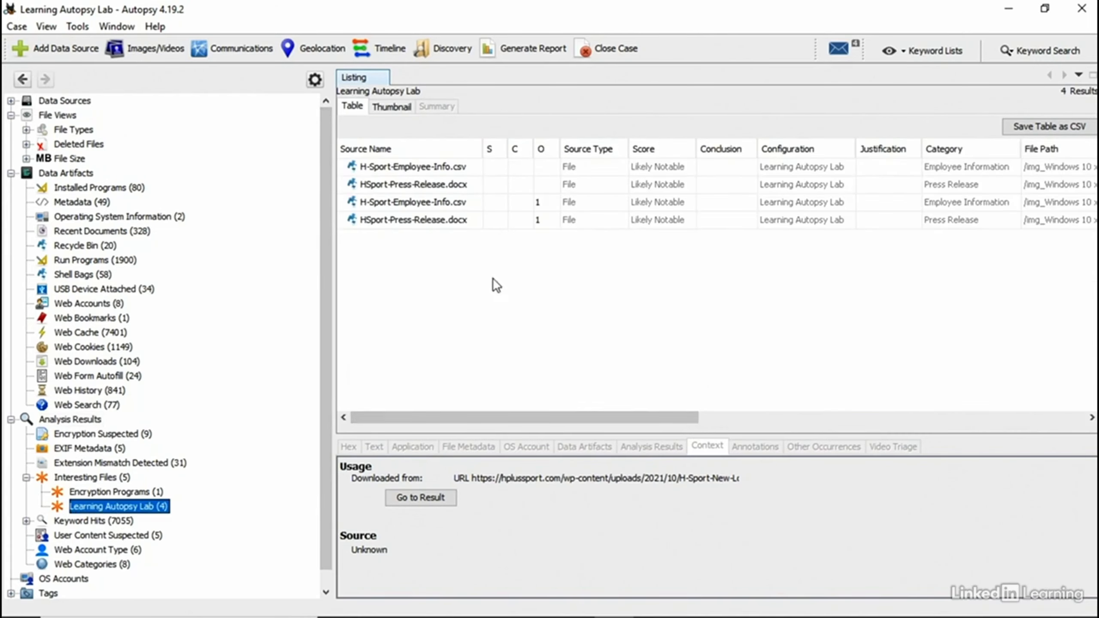
pyautogui.moveTo(450, 419); pyautogui.dragTo(651, 405)
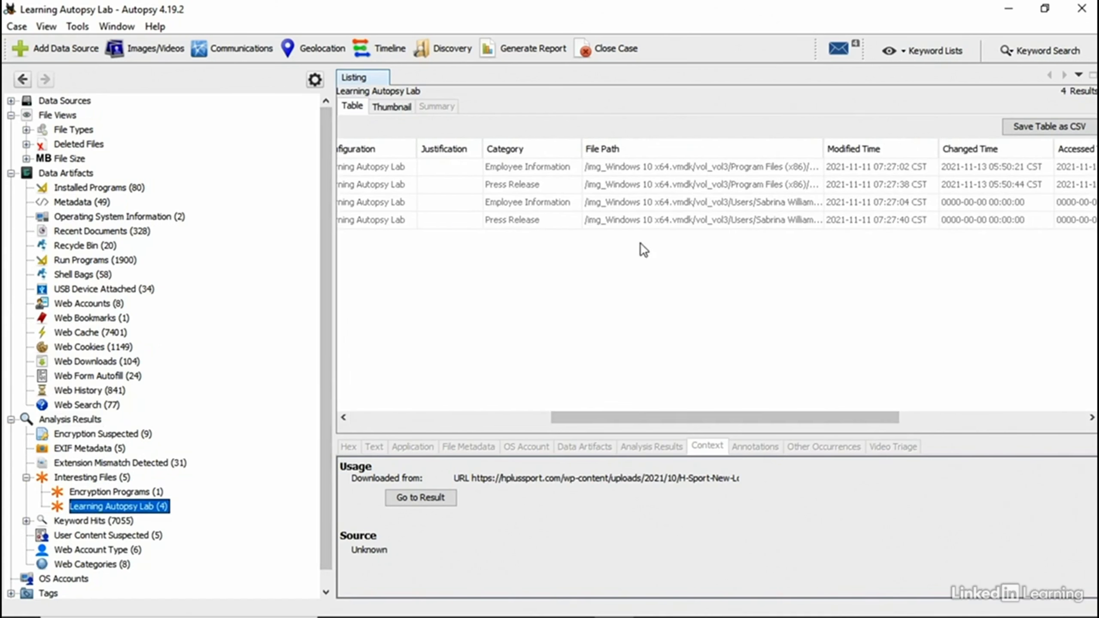
pyautogui.click(799, 204)
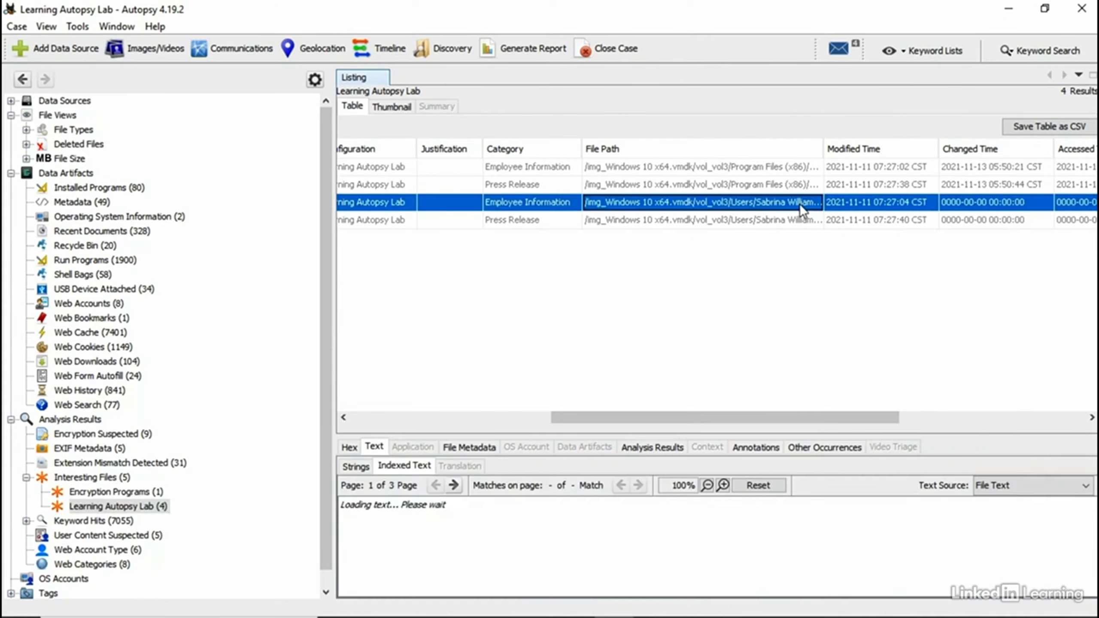
pyautogui.moveTo(824, 148); pyautogui.dragTo(1096, 147)
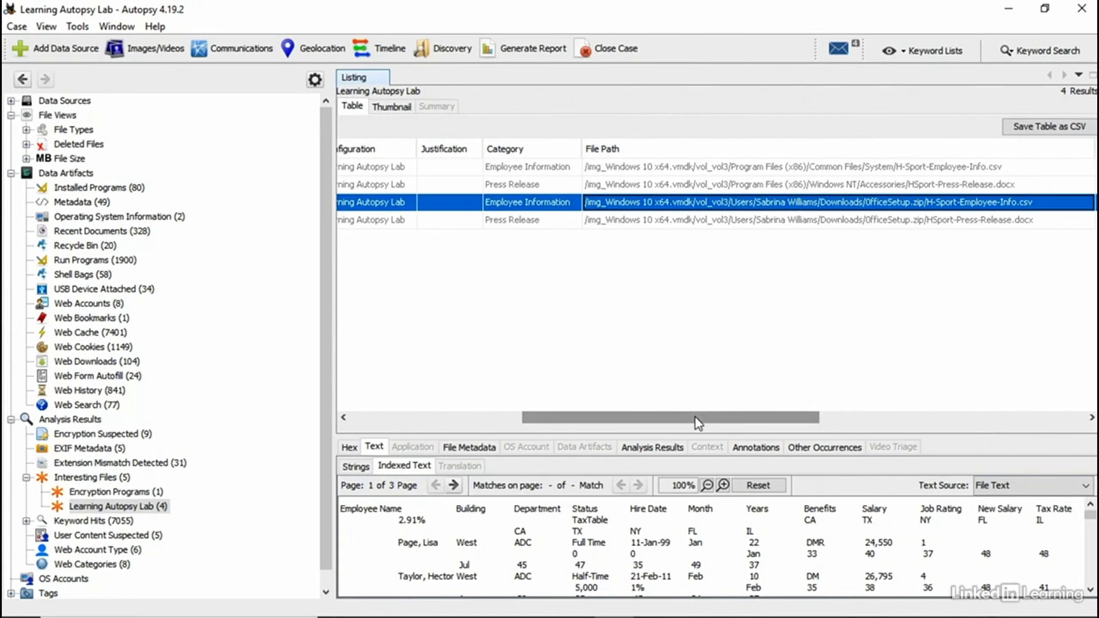
pyautogui.moveTo(695, 416); pyautogui.dragTo(476, 412)
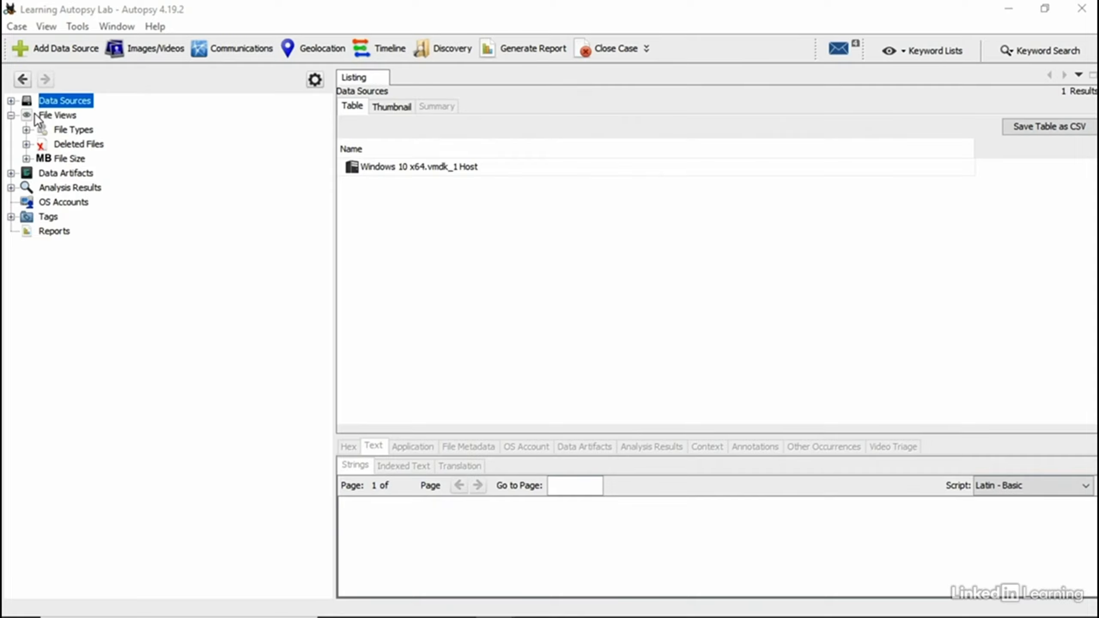
# Step: Expand Data Sources down to Windows 10 x64.vmdk, then list File Types, Deleted Files and File Size under File Views
pyautogui.doubleClick(57, 100)
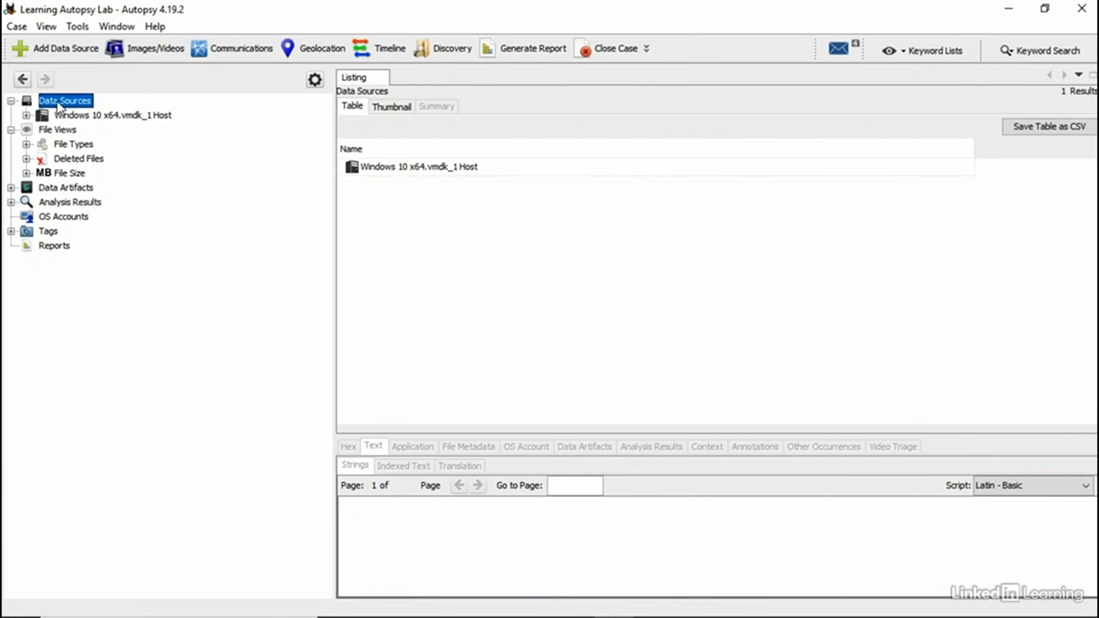
pyautogui.click(27, 115)
pyautogui.click(42, 130)
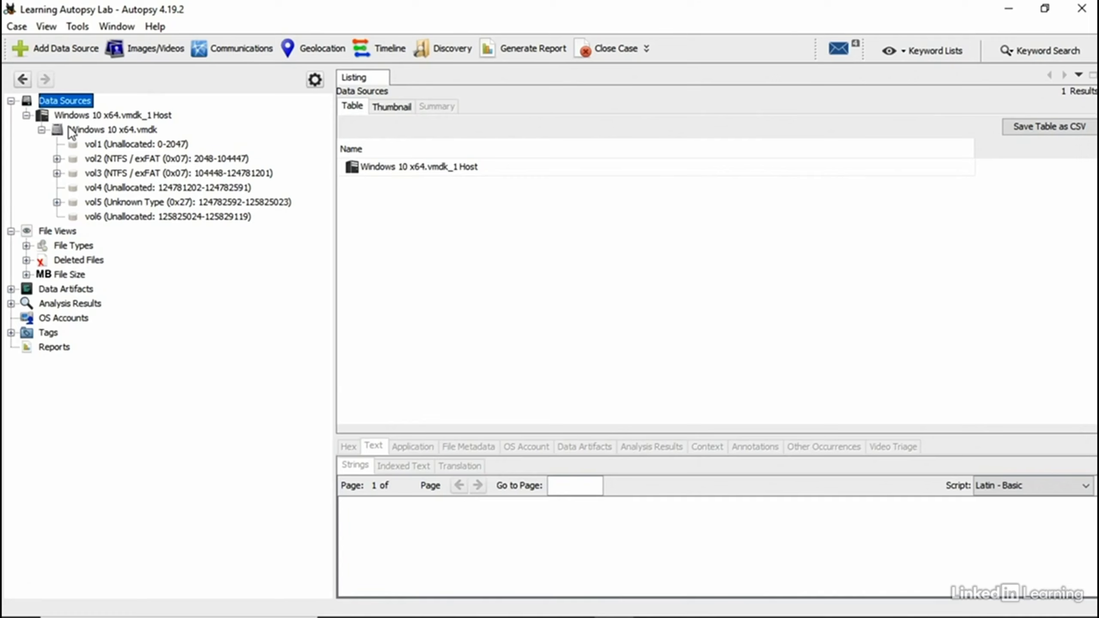
pyautogui.click(42, 130)
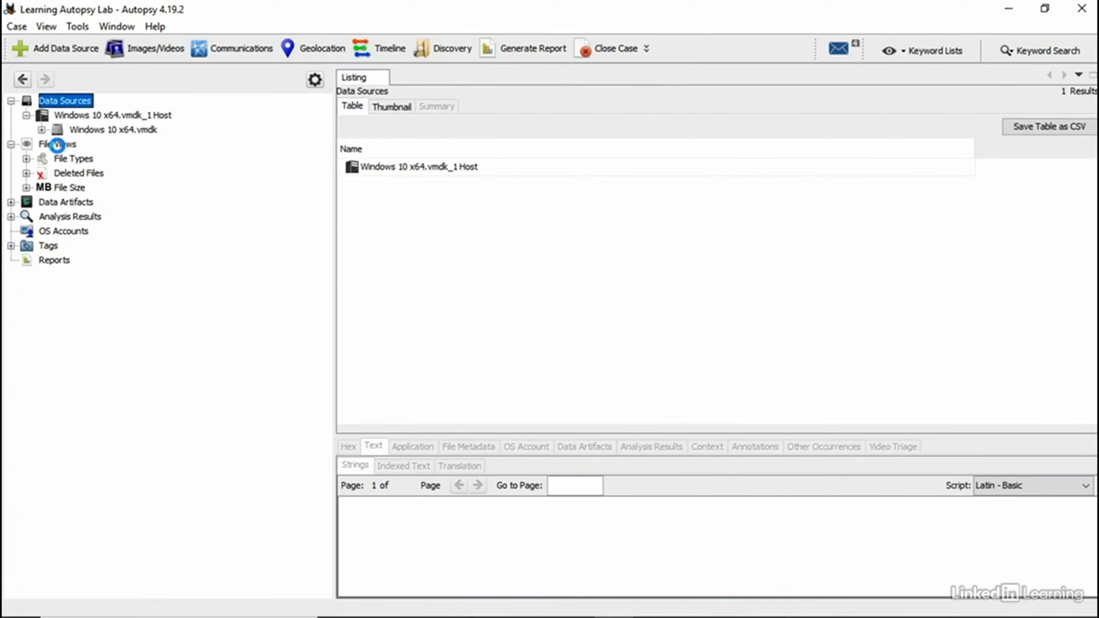
pyautogui.click(59, 146)
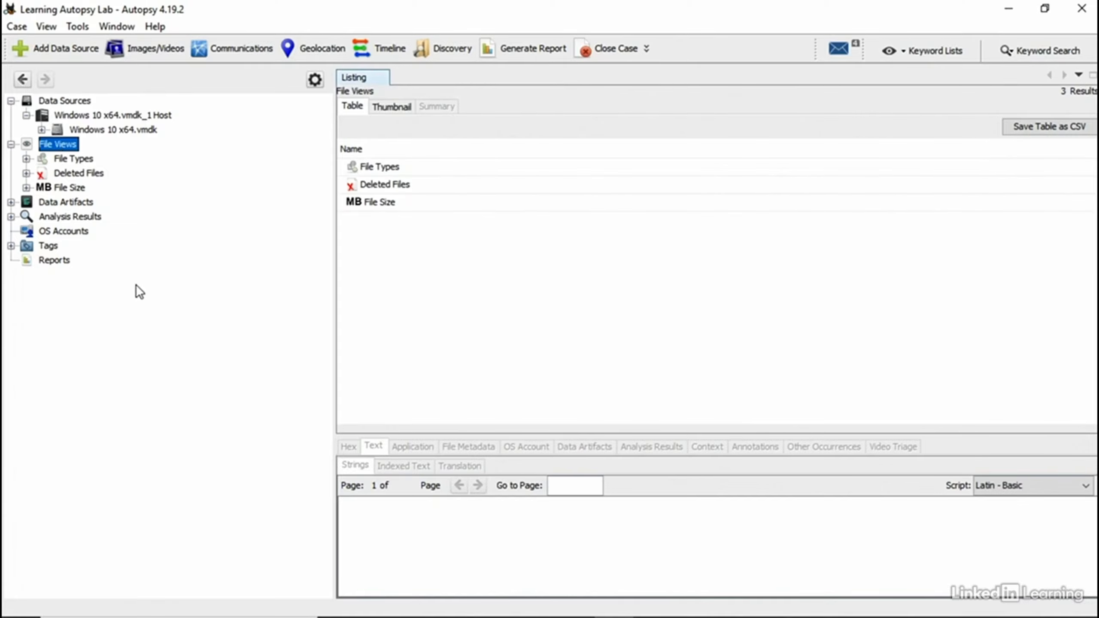
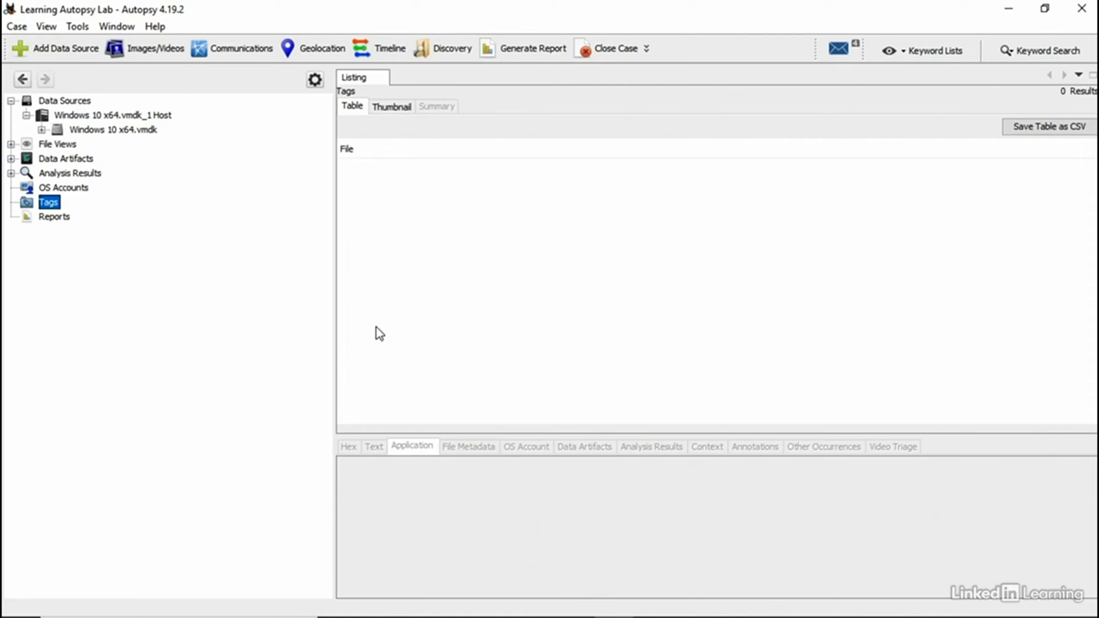
# Step: Glance at the case's reports, then expand Data Sources to list vol1–vol6 of Windows 10 x64.vmdk
pyautogui.click(53, 217)
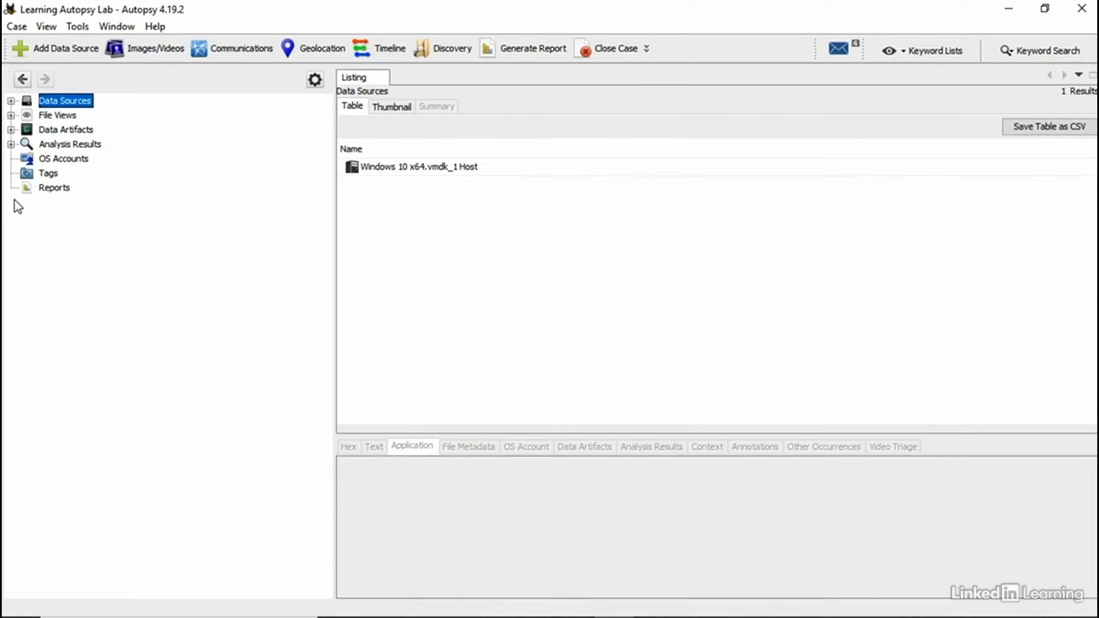
pyautogui.click(11, 101)
pyautogui.click(26, 116)
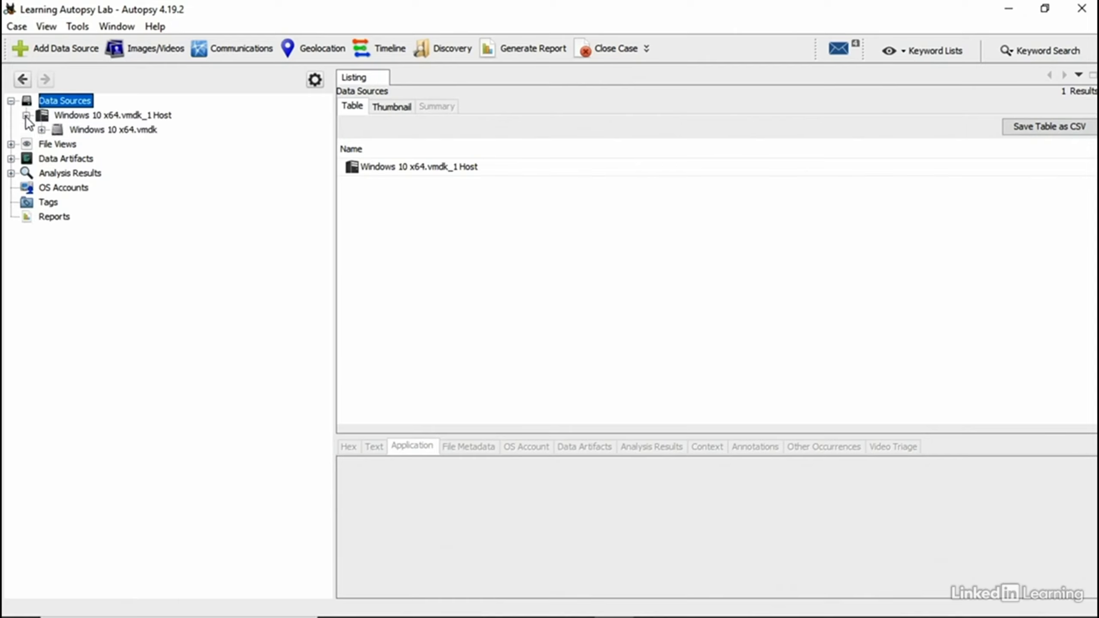
pyautogui.click(93, 130)
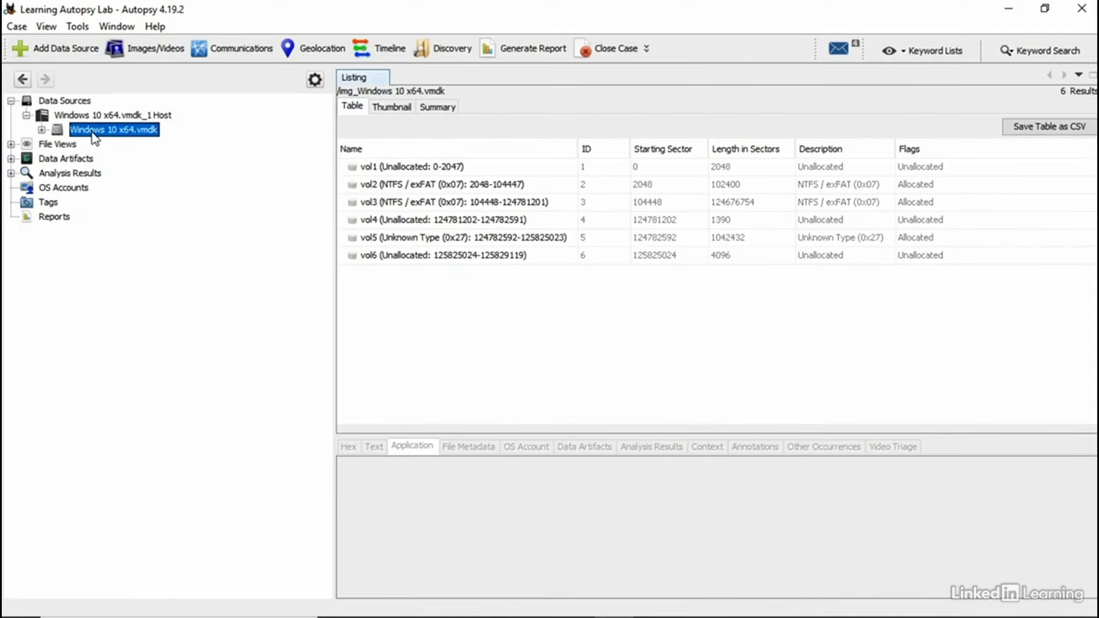
# Step: Open vol2's $Unalloc folder and view Unalloc_642296_6930432_53473280 in hex, beginning with INDX
pyautogui.rightClick(126, 137)
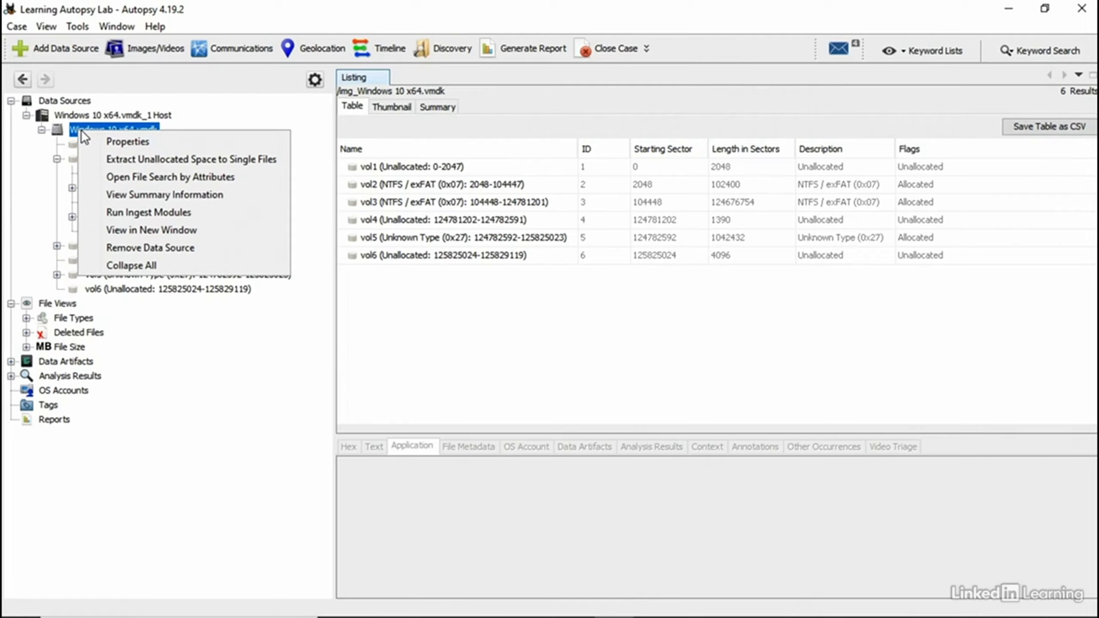
pyautogui.click(43, 162)
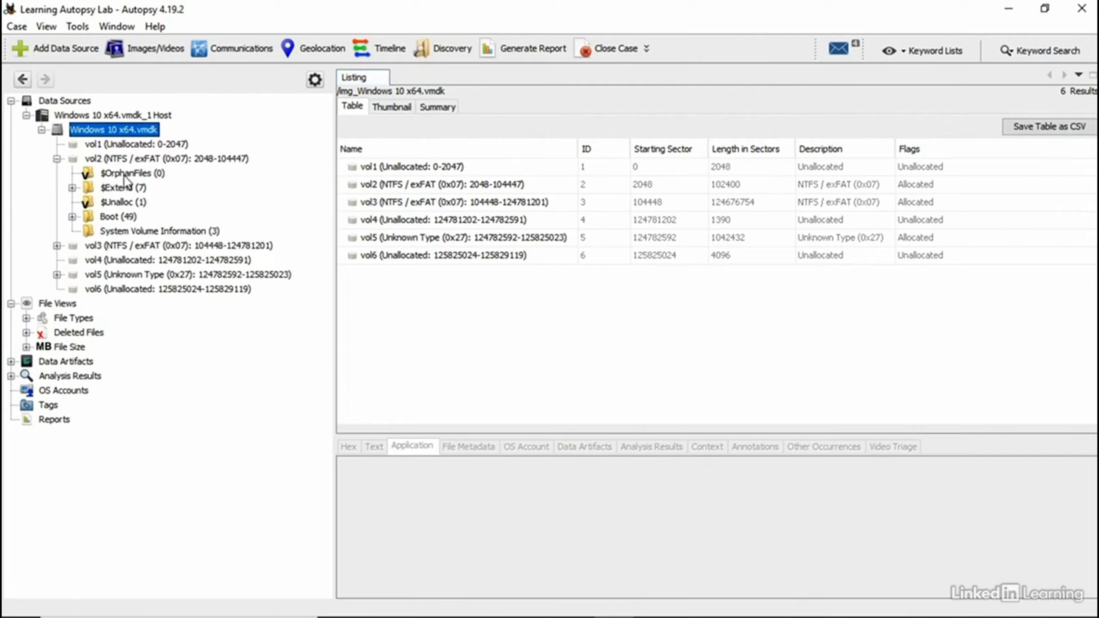
pyautogui.click(121, 203)
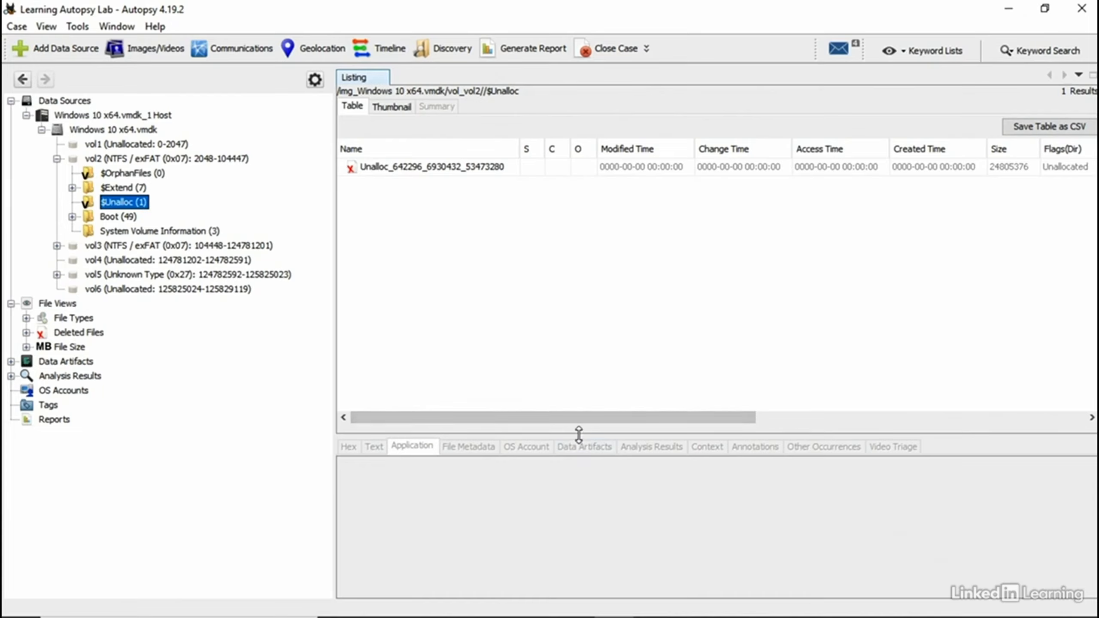
pyautogui.click(478, 170)
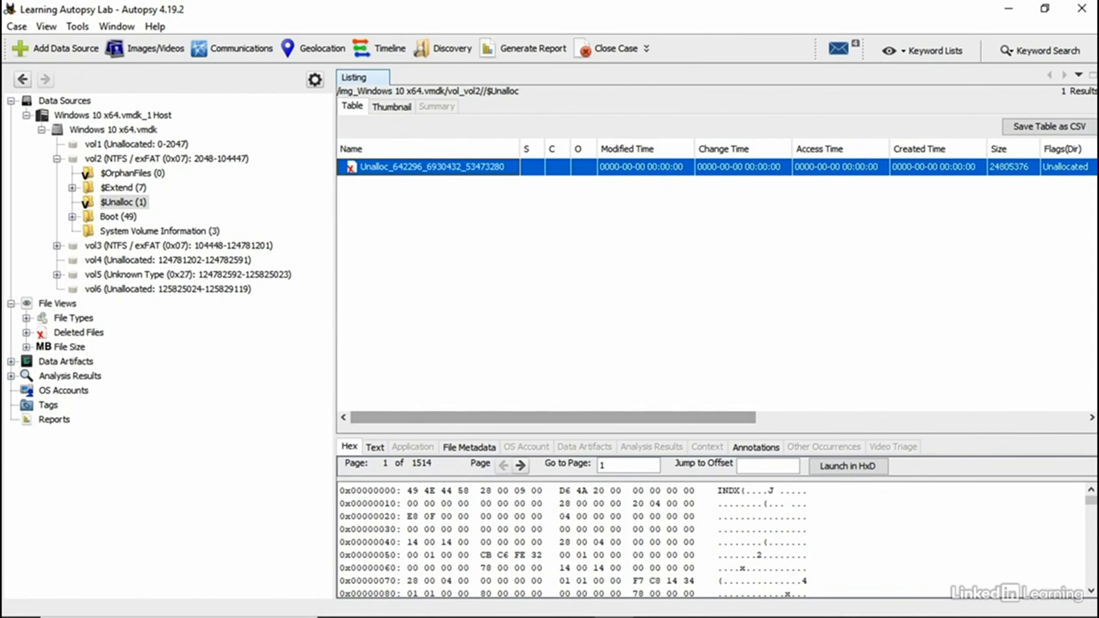
# Step: List the 23373 image files under File Types > By Extension > Images
pyautogui.click(70, 320)
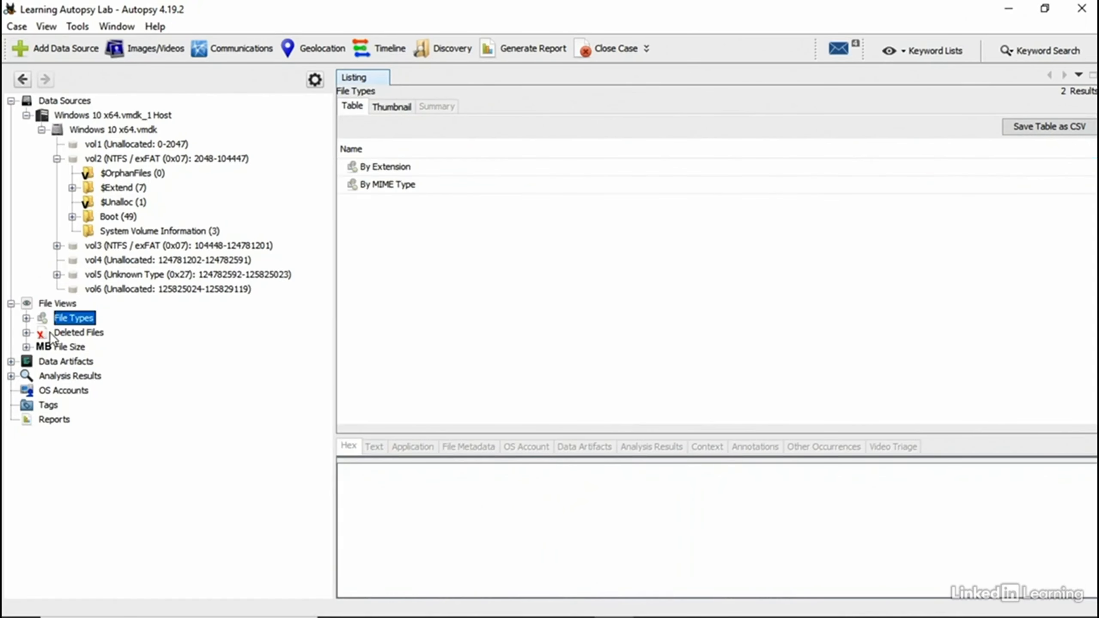
pyautogui.click(26, 332)
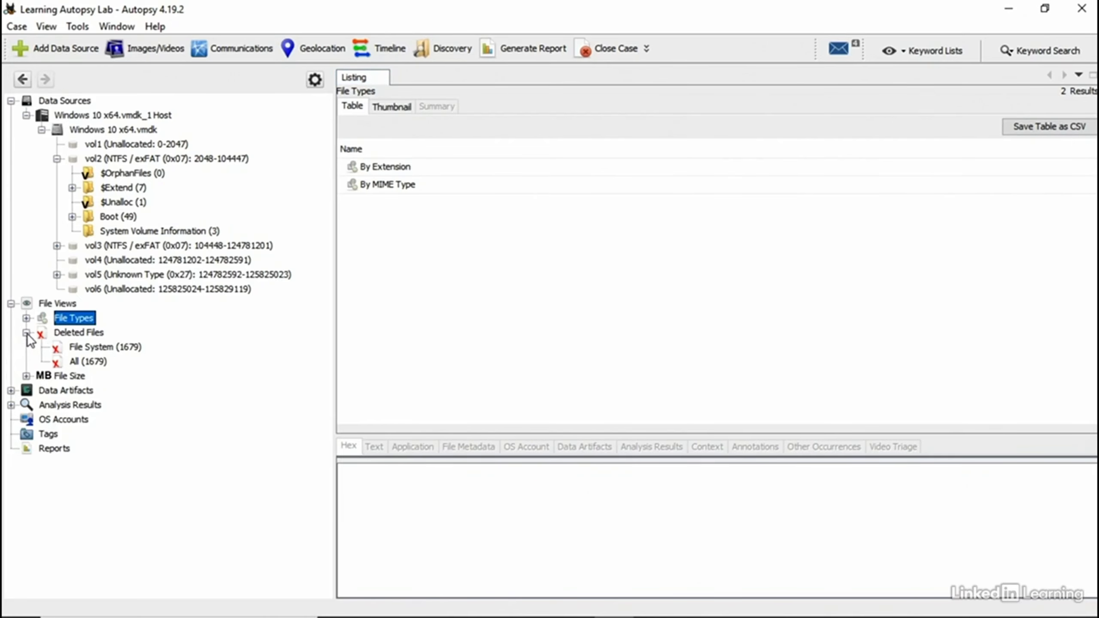
pyautogui.click(26, 318)
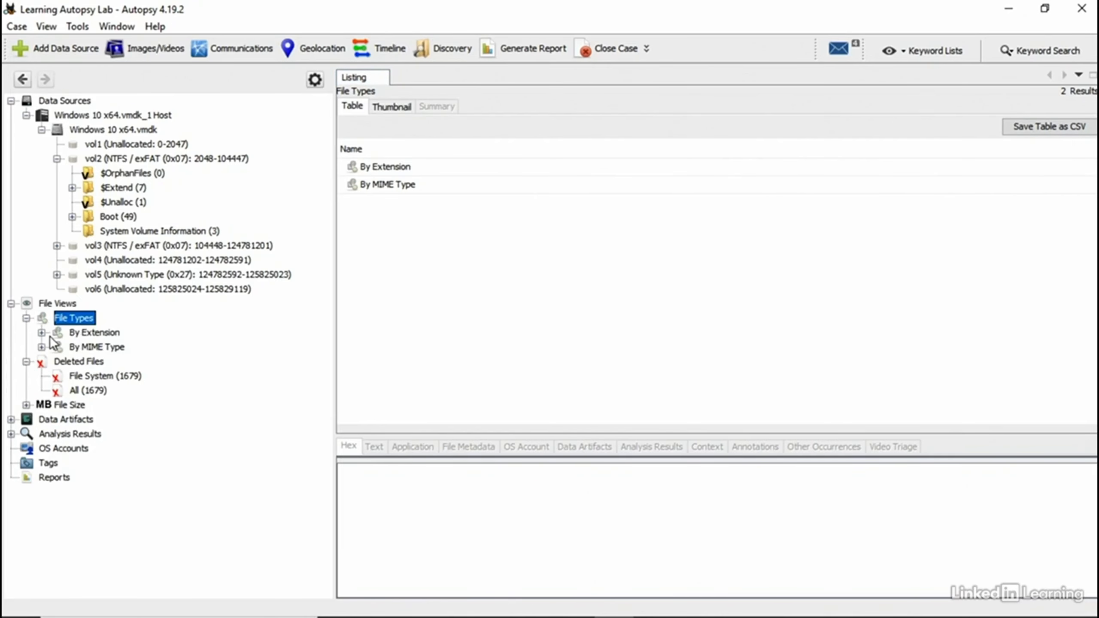
pyautogui.click(95, 333)
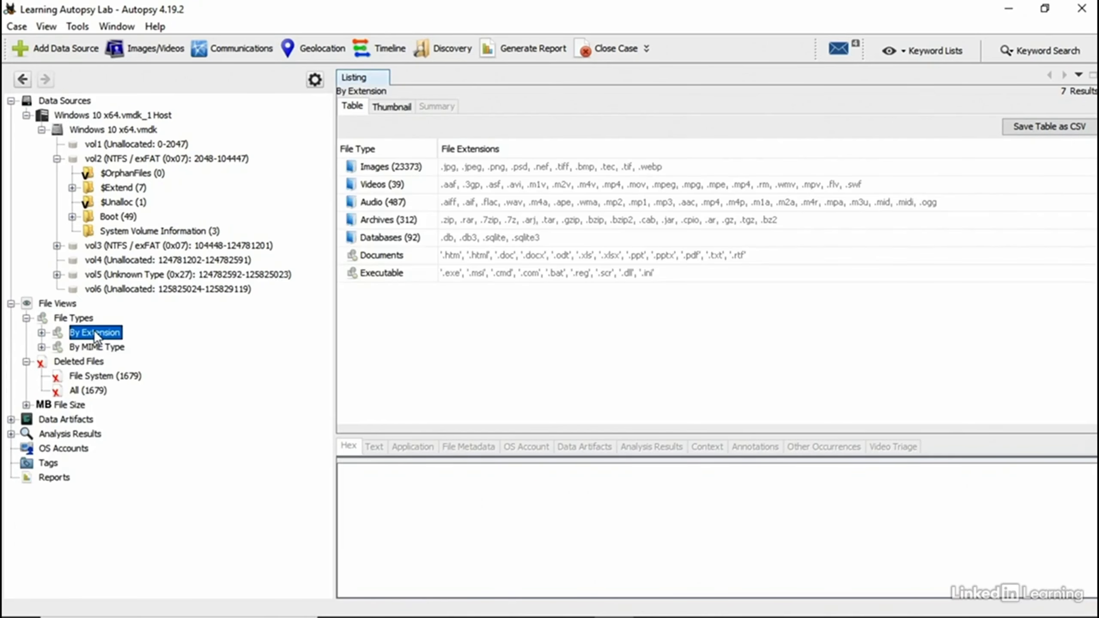
pyautogui.doubleClick(381, 166)
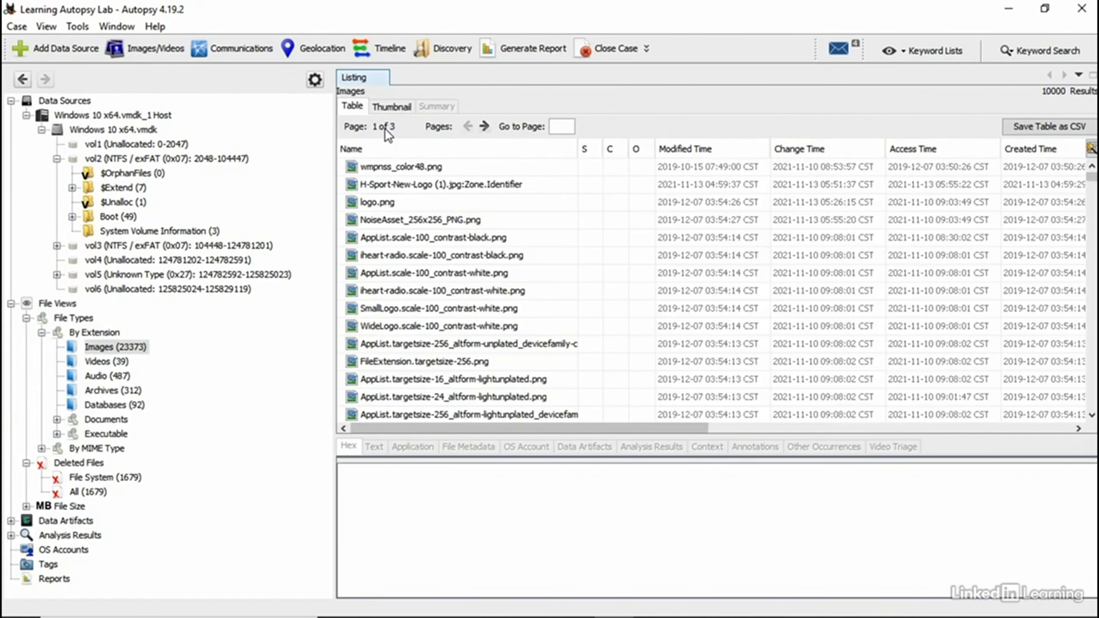
# Step: Preview image files in the list and sort them by the O column
pyautogui.click(416, 173)
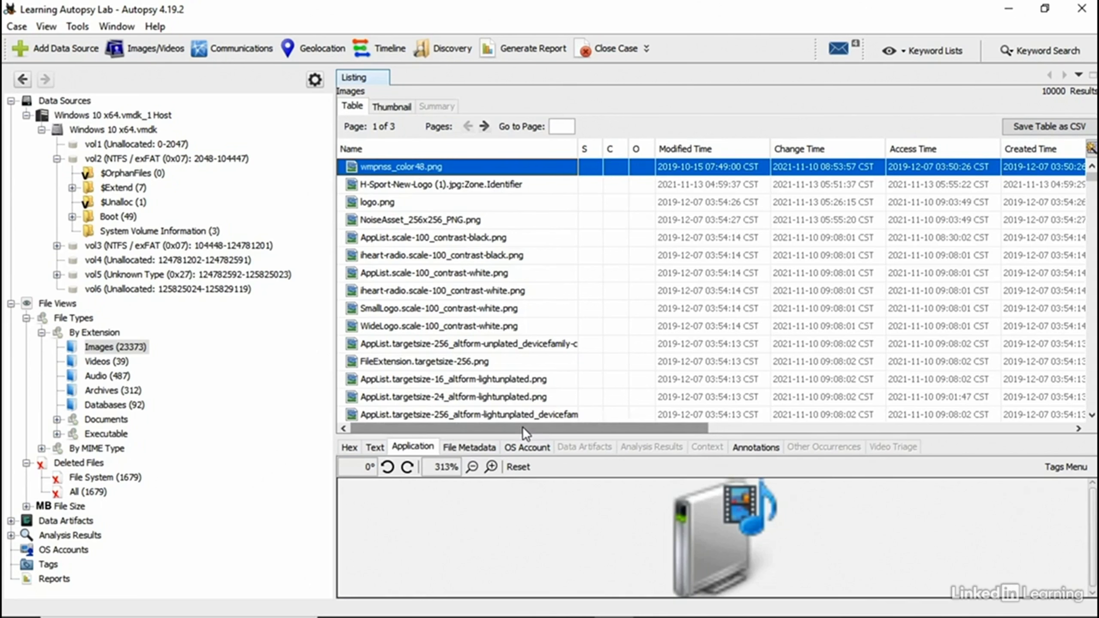
pyautogui.moveTo(522, 426); pyautogui.dragTo(616, 407)
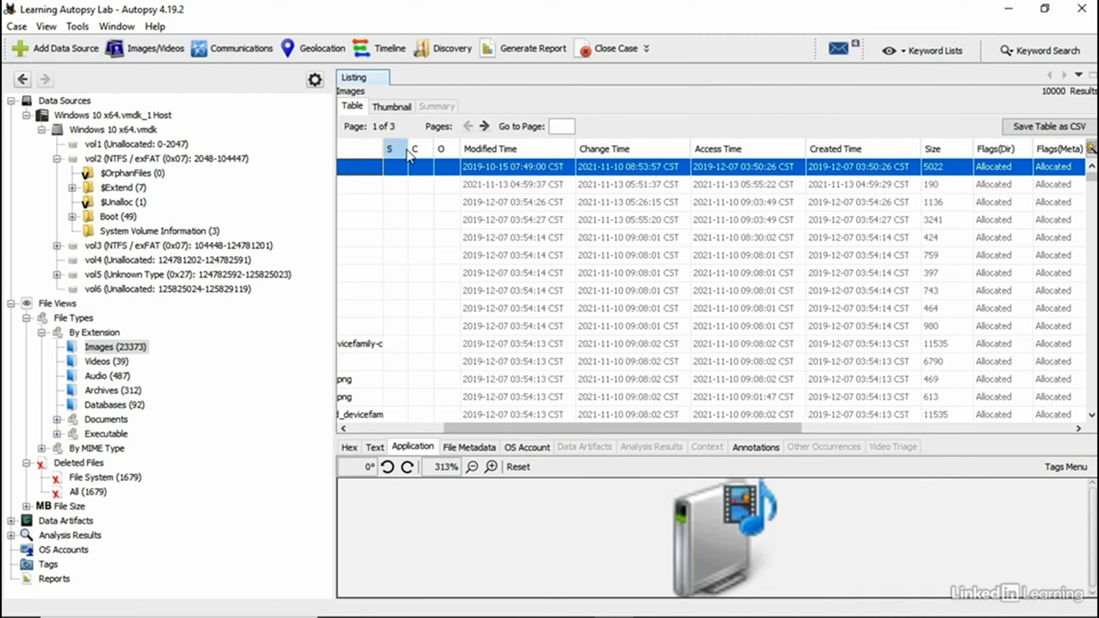
pyautogui.click(440, 148)
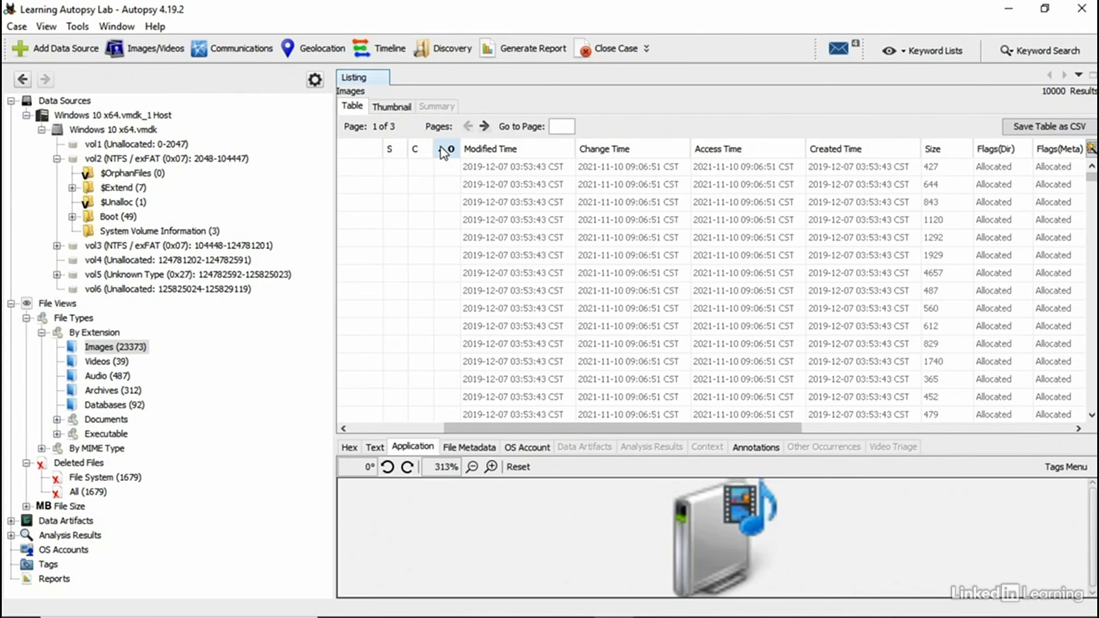
pyautogui.scroll(-2, 455, 217)
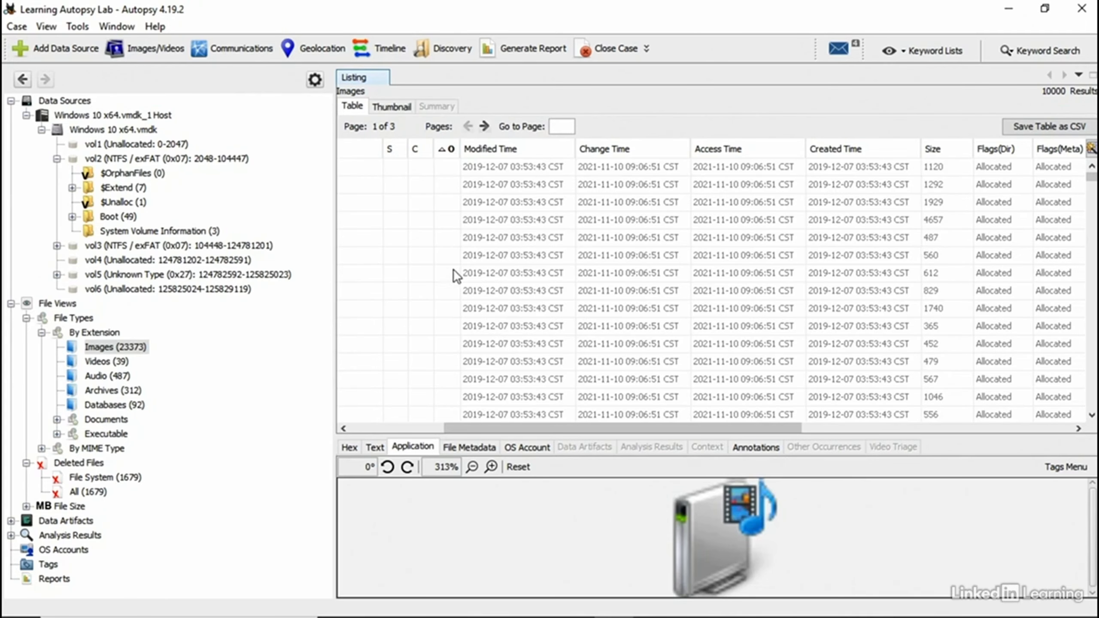
pyautogui.click(508, 415)
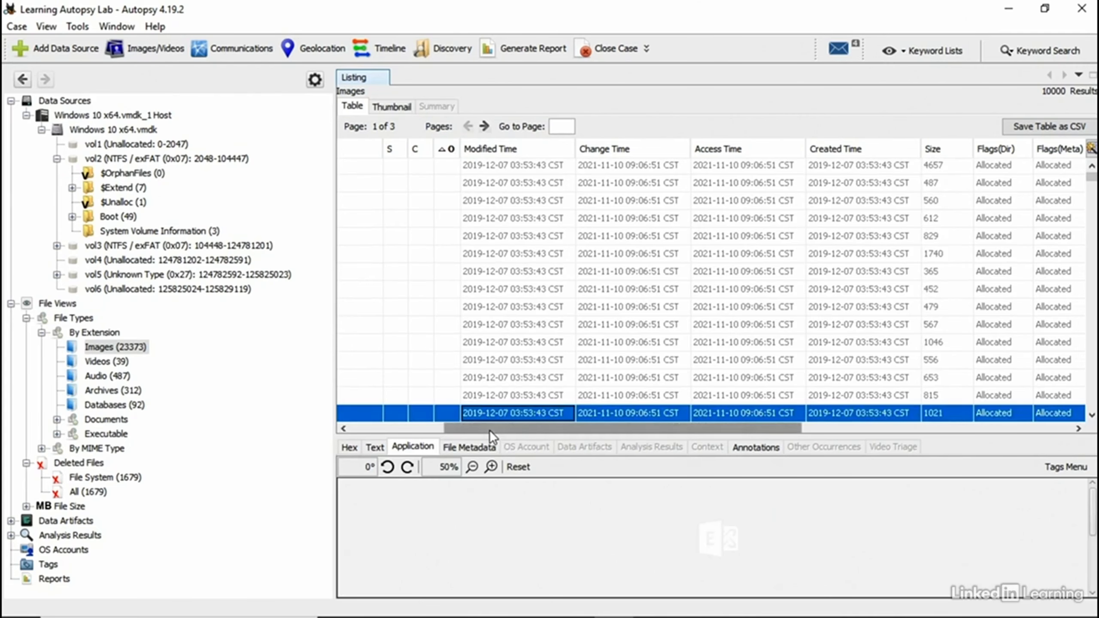
pyautogui.moveTo(490, 430); pyautogui.dragTo(402, 420)
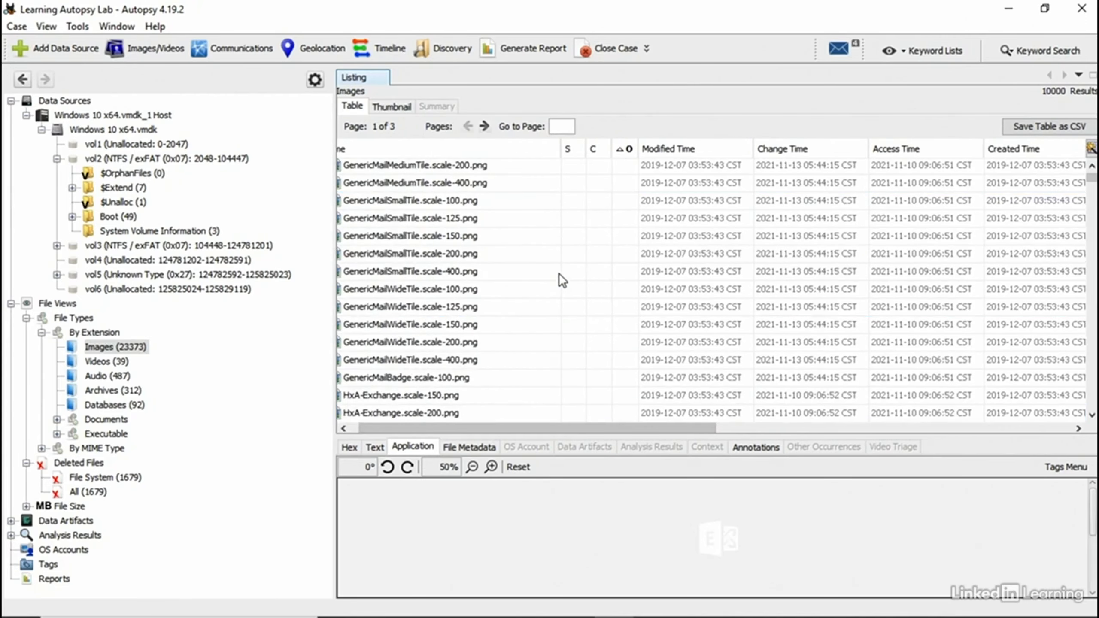
pyautogui.scroll(-2, 560, 275)
pyautogui.scroll(1, 563, 277)
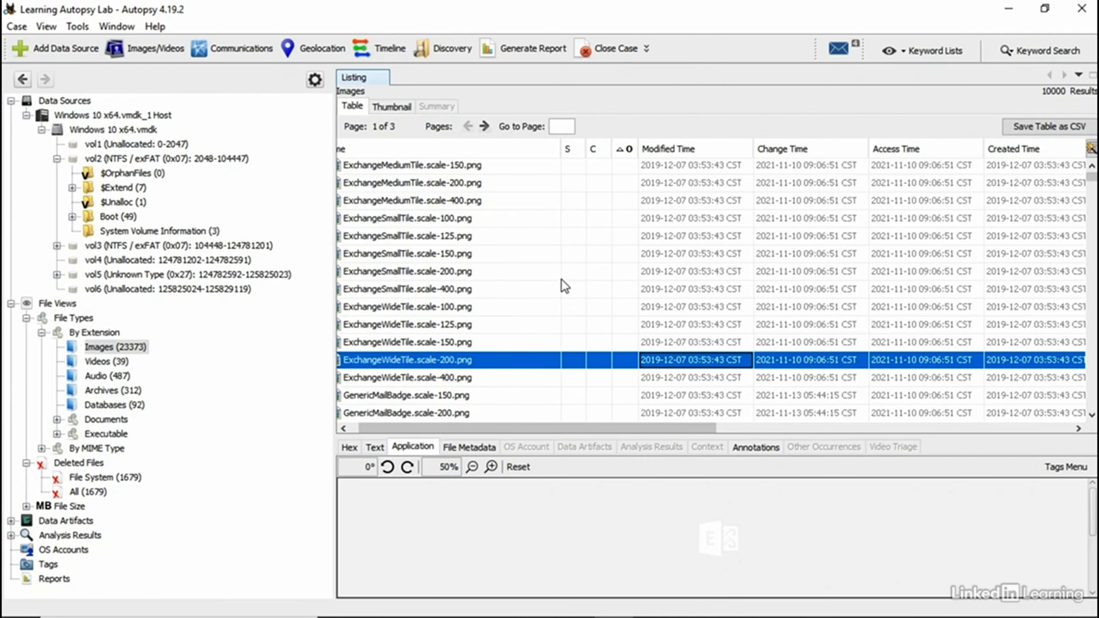
pyautogui.click(1020, 130)
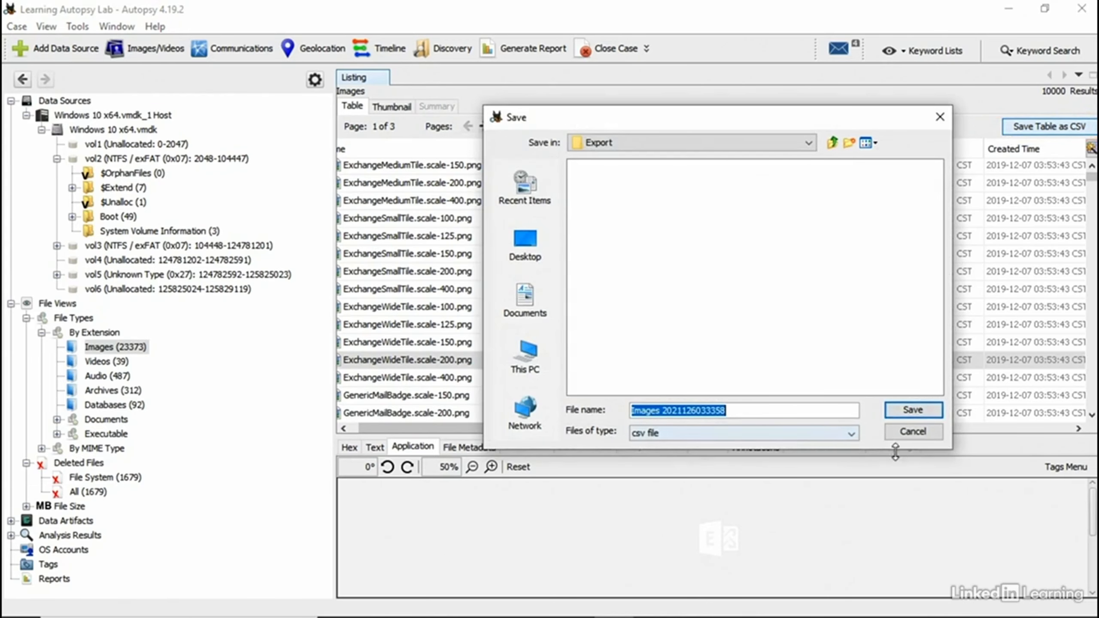
pyautogui.click(912, 430)
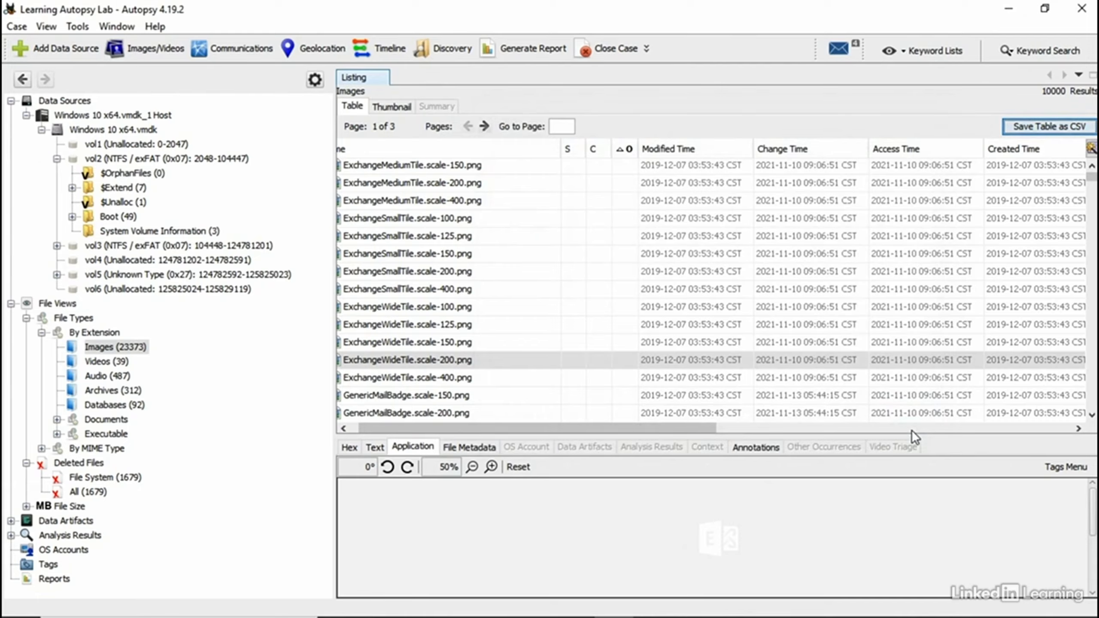
pyautogui.rightClick(364, 200)
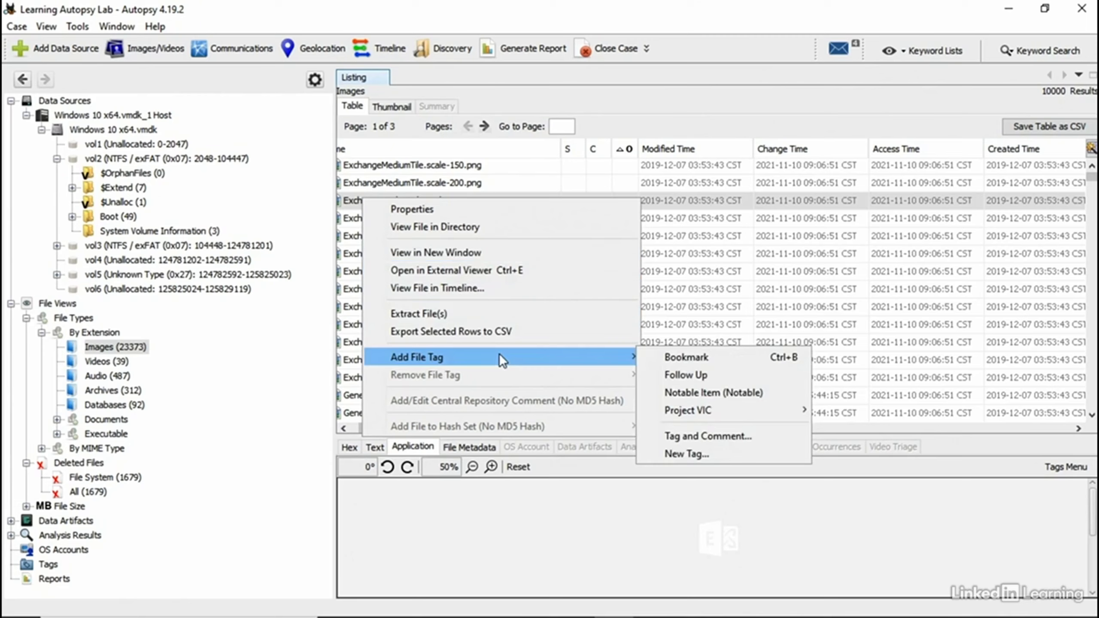
pyautogui.moveTo(602, 358)
pyautogui.click(387, 99)
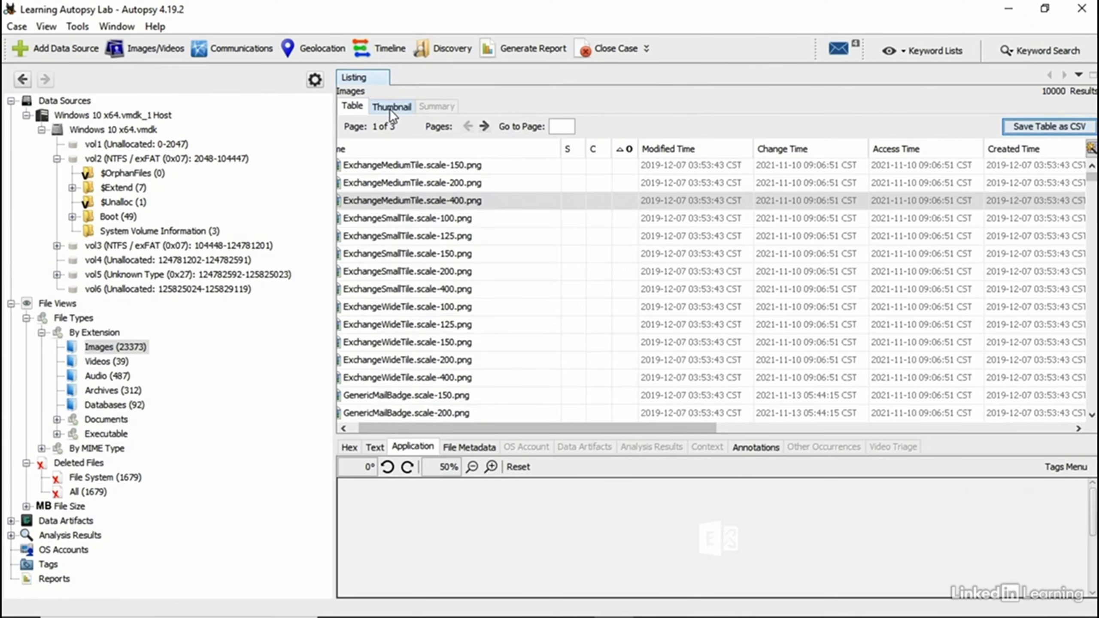
# Step: Switch to thumbnails, then select PDF (17) under Documents by extension
pyautogui.click(390, 108)
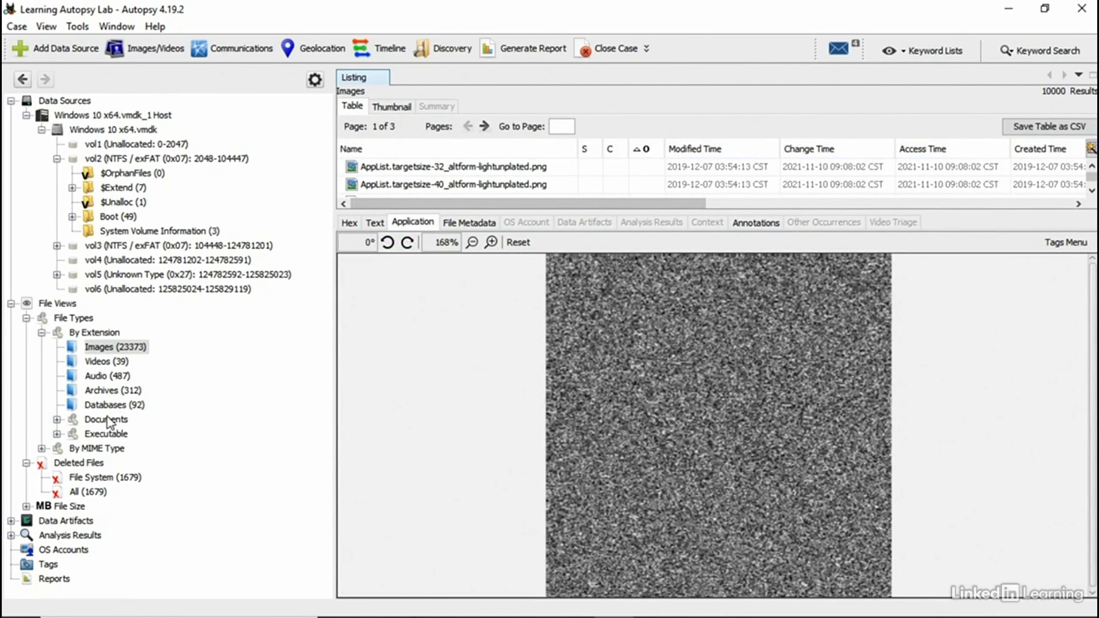
pyautogui.click(108, 420)
pyautogui.click(352, 172)
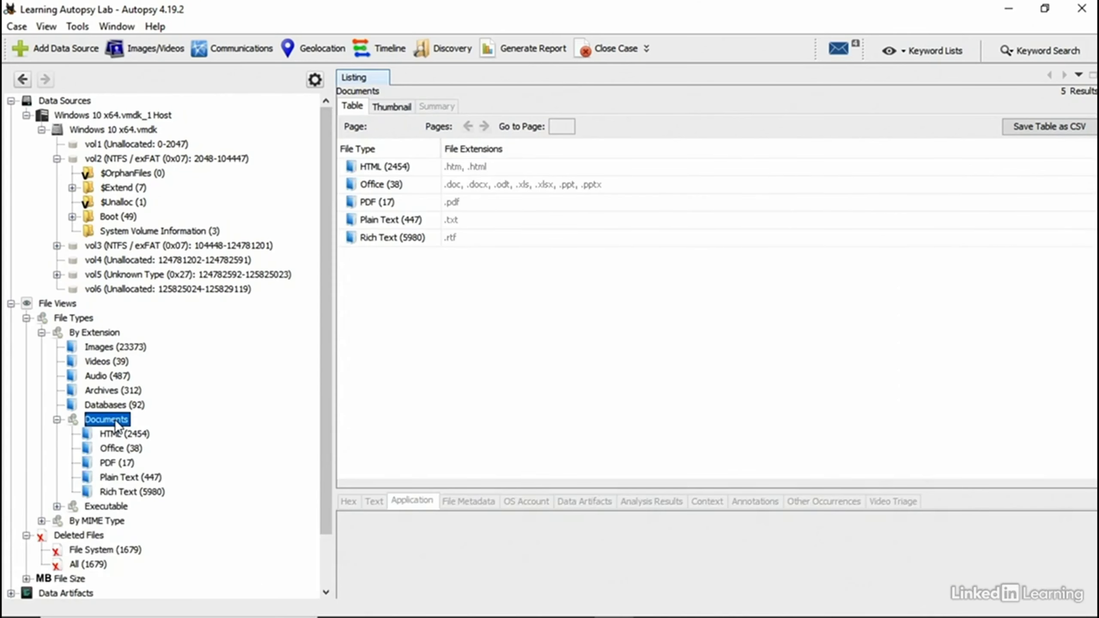
pyautogui.click(393, 201)
# Step: List the 17 PDFs and show the recipe book's Zone.Identifier stream in an enlarged hex view
pyautogui.doubleClick(392, 201)
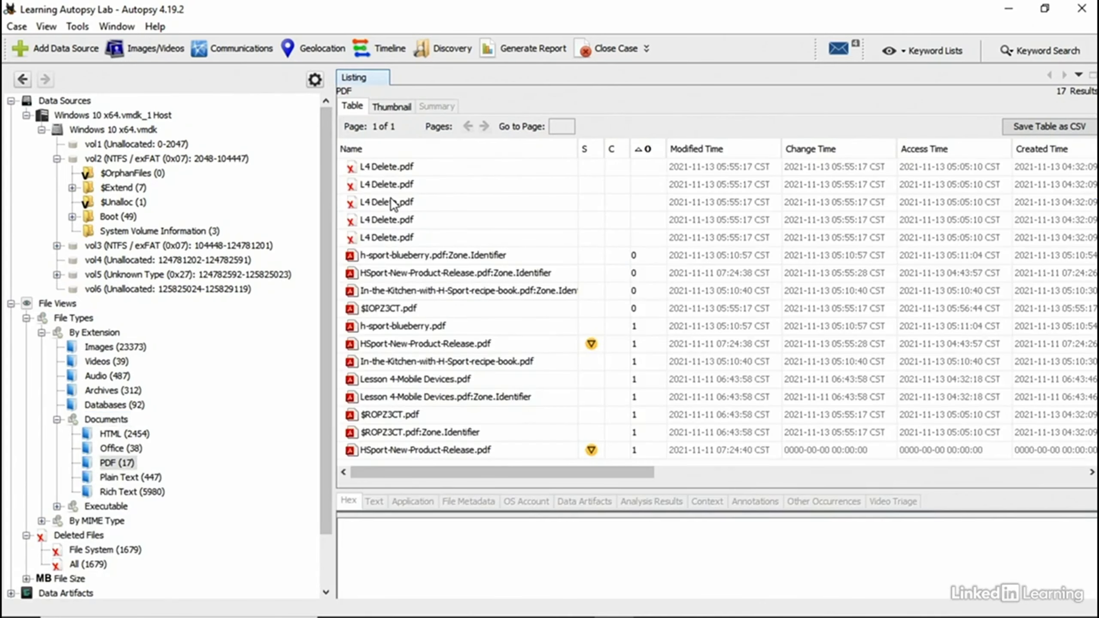
pyautogui.click(422, 291)
pyautogui.moveTo(636, 489); pyautogui.dragTo(667, 162)
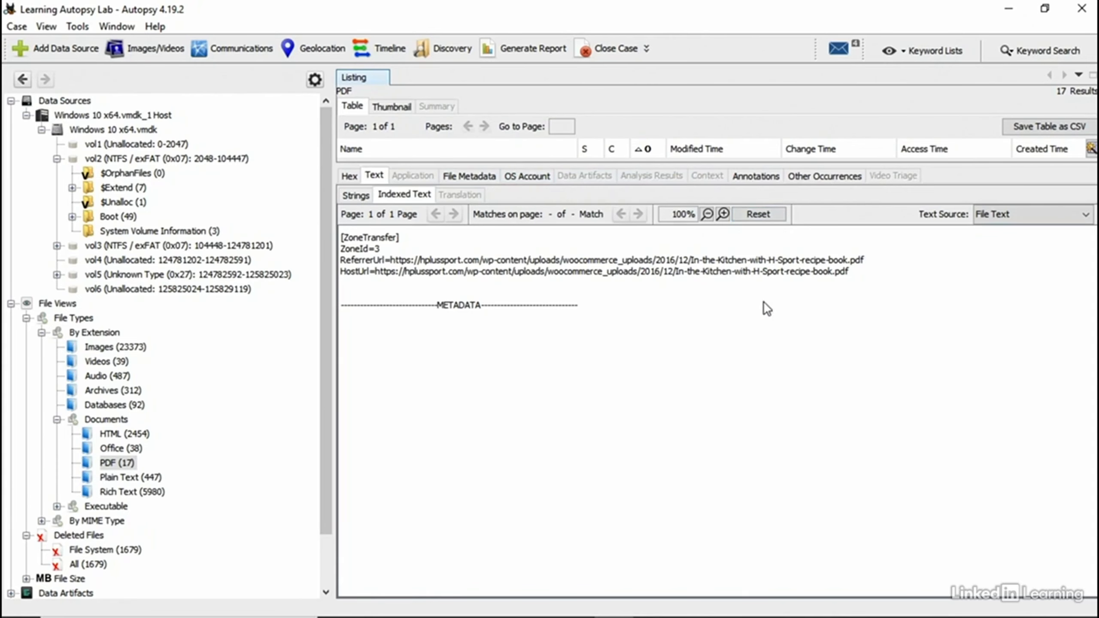
pyautogui.click(348, 176)
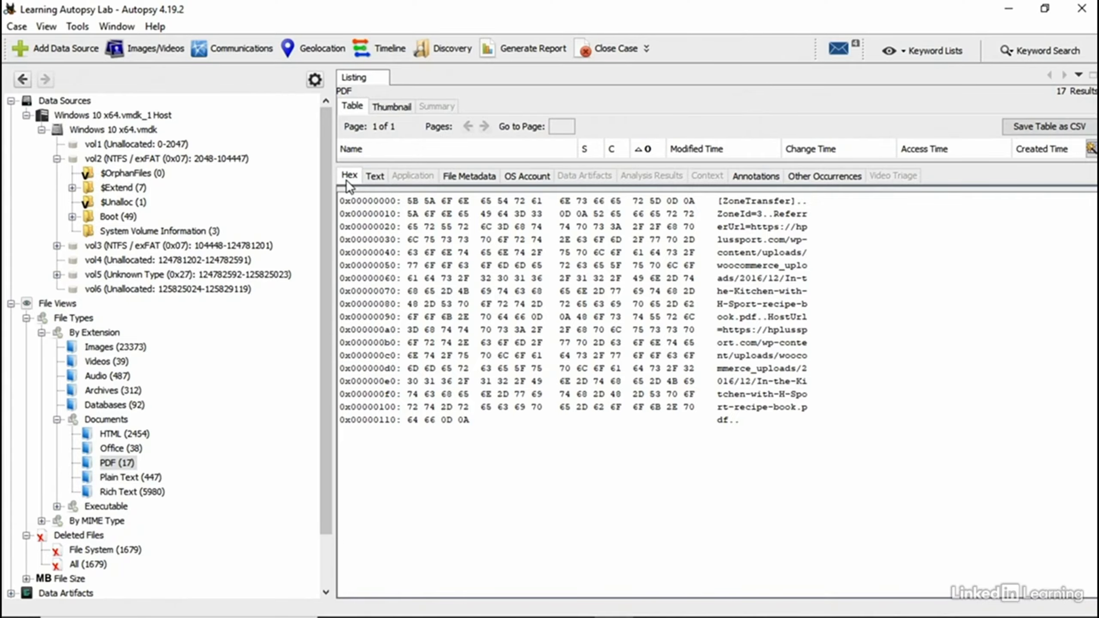
pyautogui.click(70, 27)
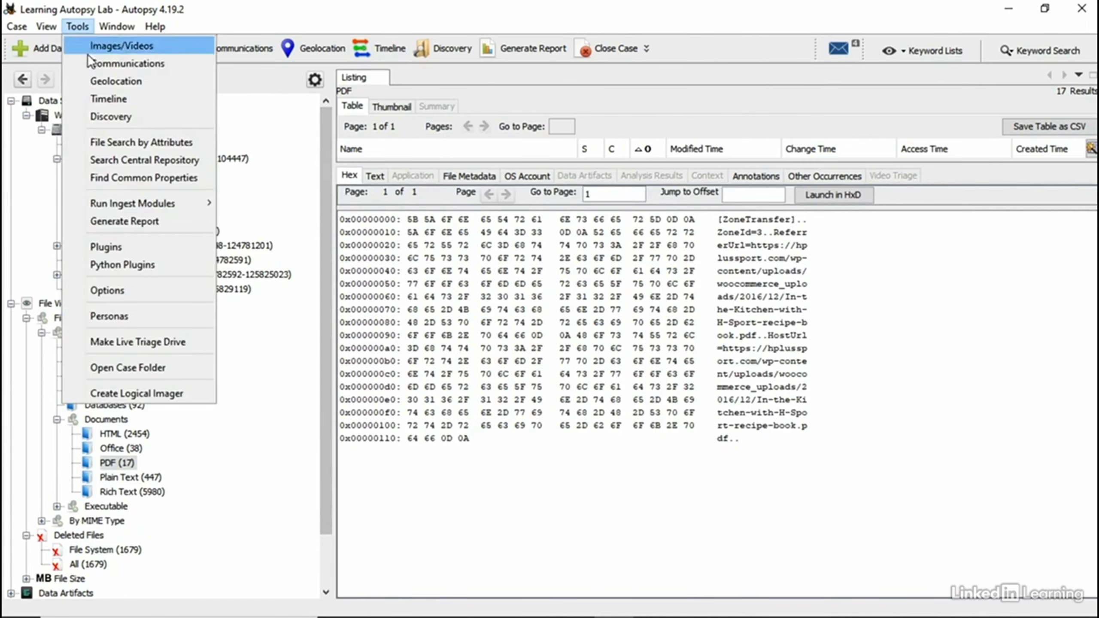
# Step: Cancel a new external viewer rule and Options, then show Zone.Identifier's text with ZoneId=3
pyautogui.click(132, 286)
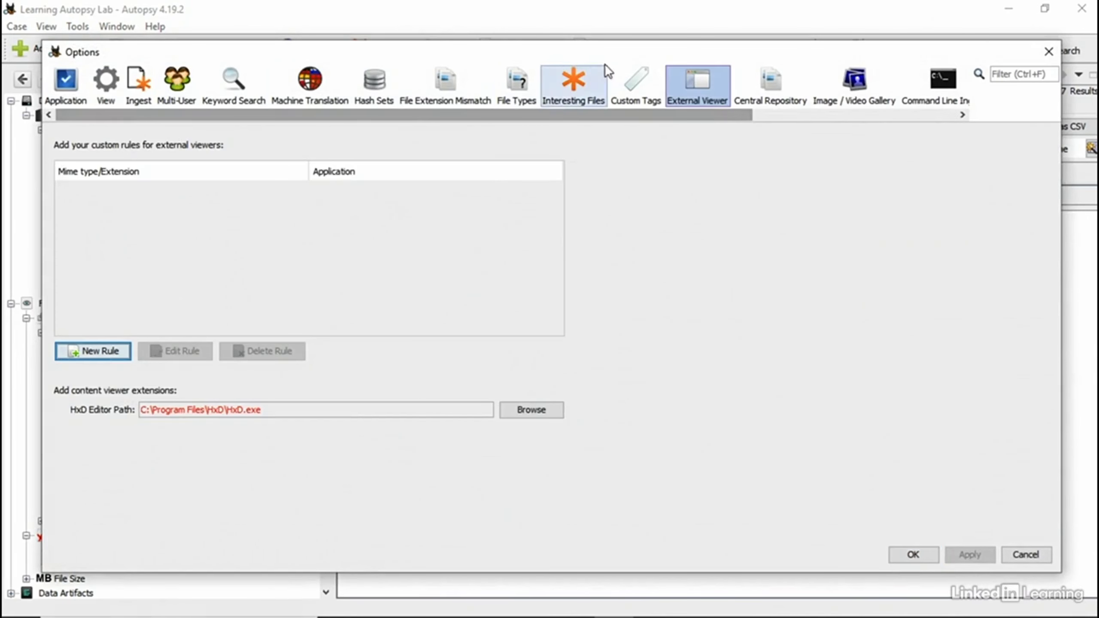
pyautogui.click(91, 358)
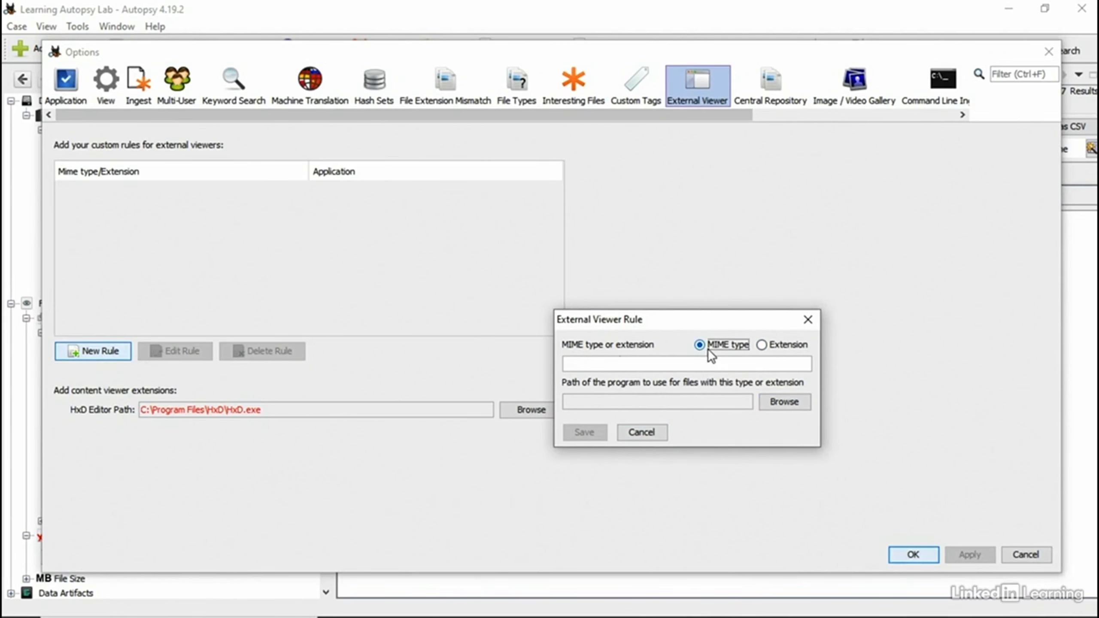
pyautogui.click(788, 405)
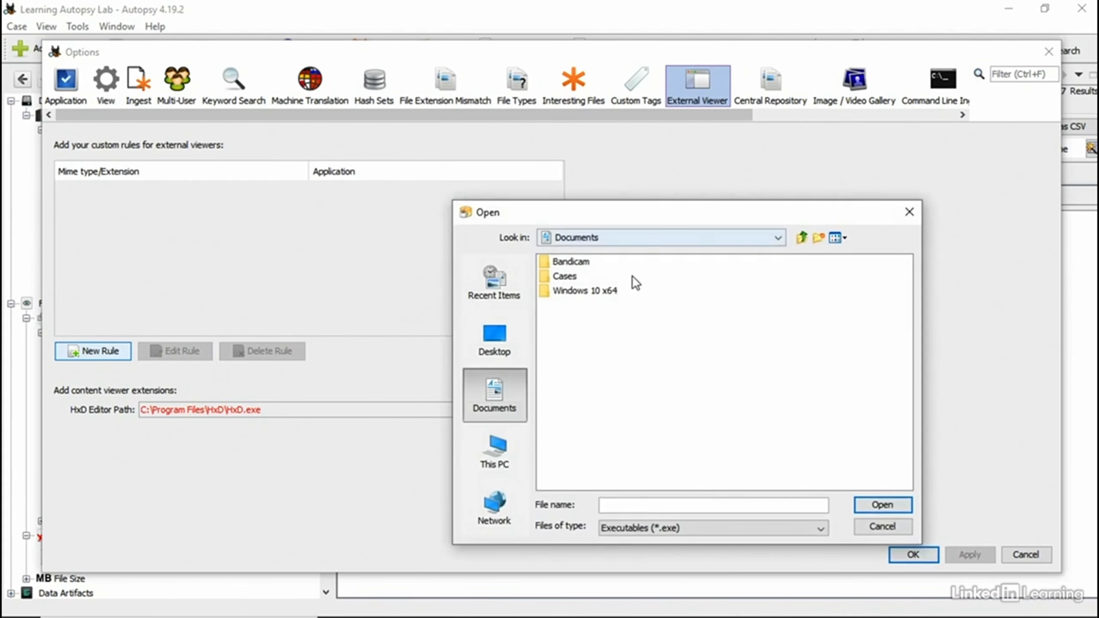
pyautogui.click(887, 524)
pyautogui.click(640, 432)
pyautogui.click(1027, 555)
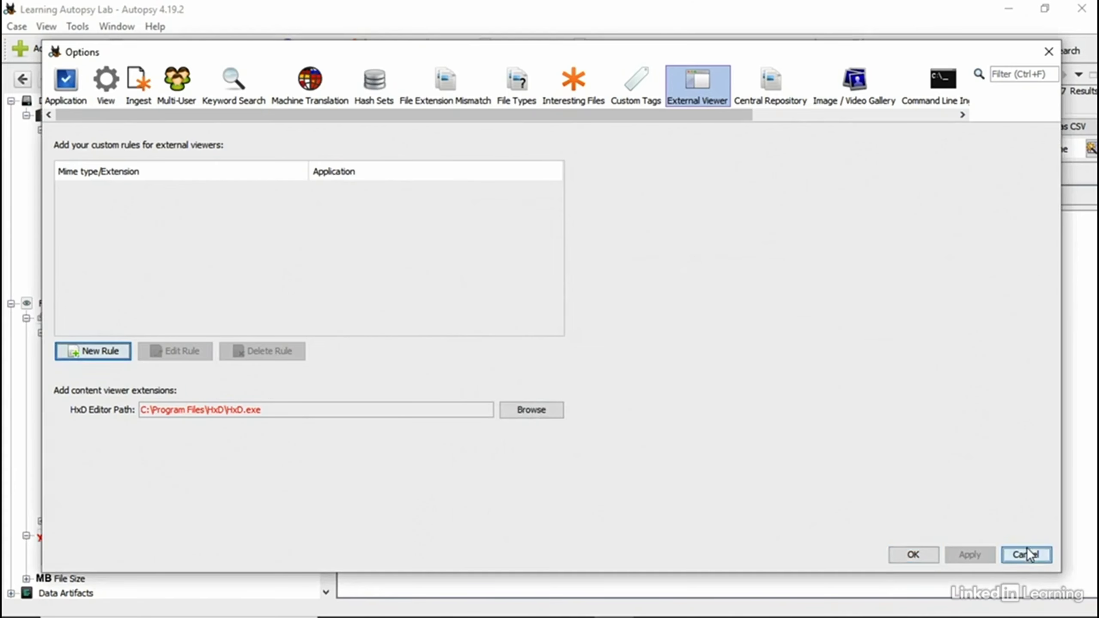
pyautogui.click(374, 175)
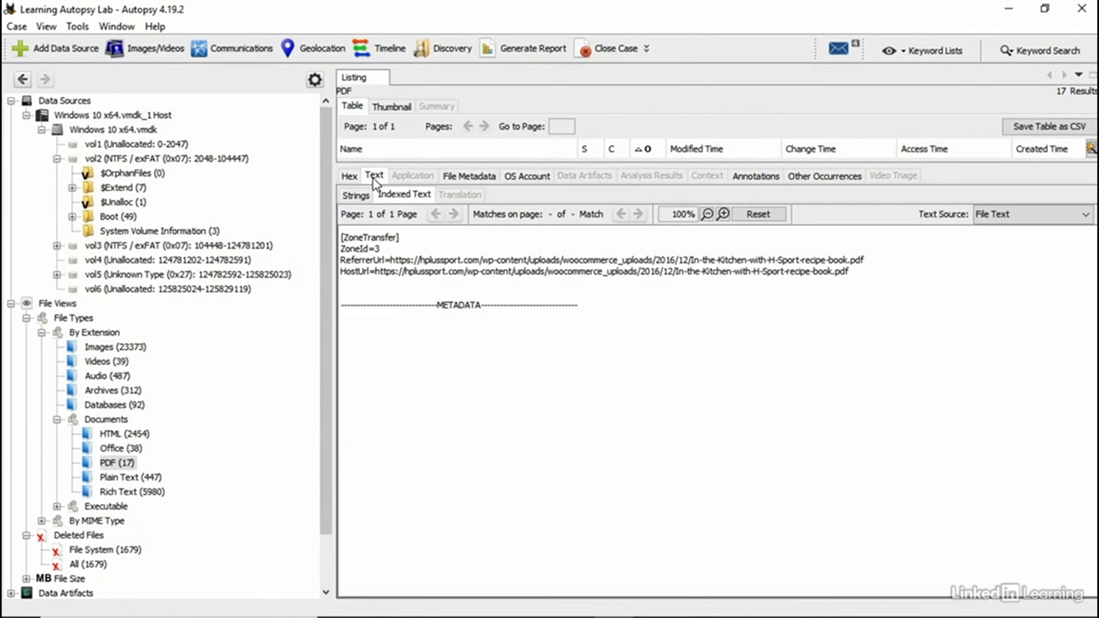
# Step: Compare the Strings and Indexed Text views, then enlarge the PDF file list
pyautogui.click(355, 196)
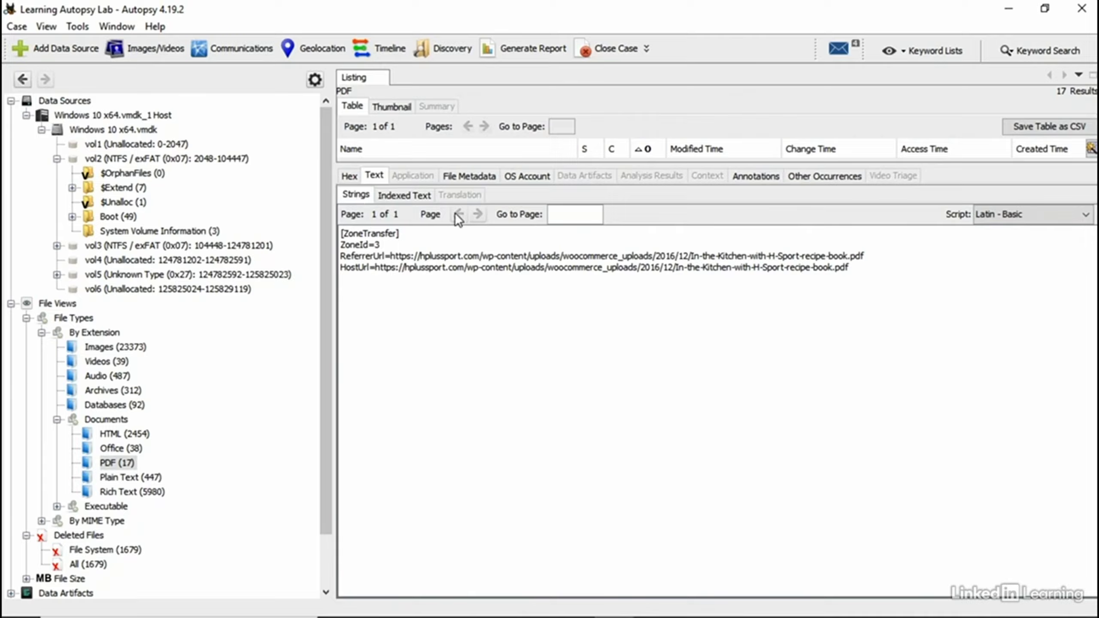
pyautogui.click(407, 197)
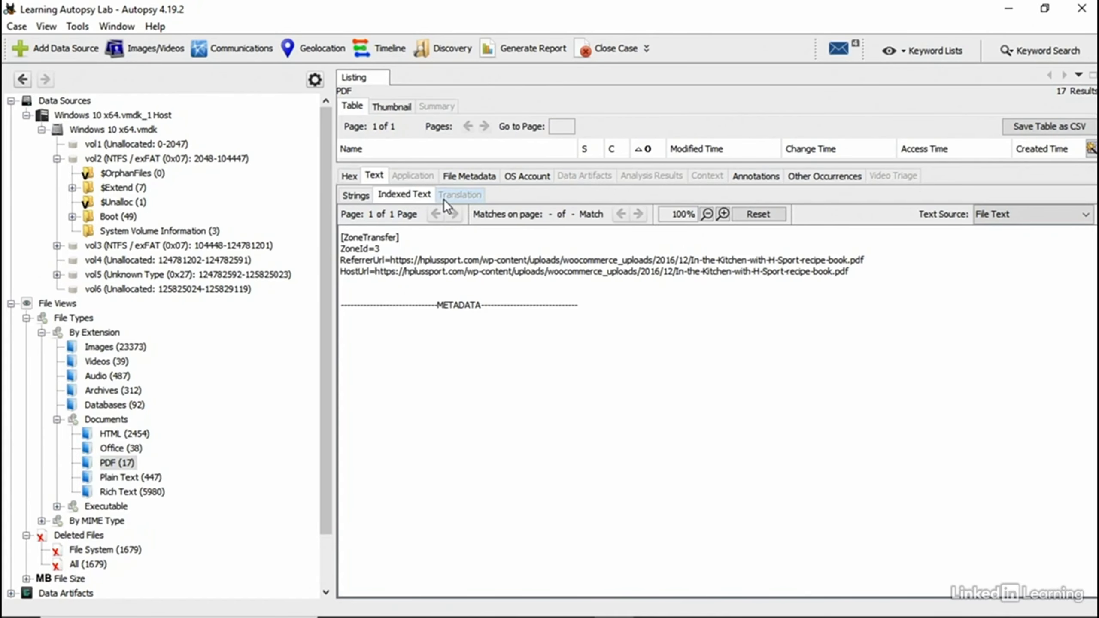
pyautogui.moveTo(526, 167); pyautogui.dragTo(526, 396)
# Step: Review each Zone.Identifier download source and $IOPZ3CT.pdf's original path for L4 Delete.pdf
pyautogui.click(453, 266)
pyautogui.click(455, 254)
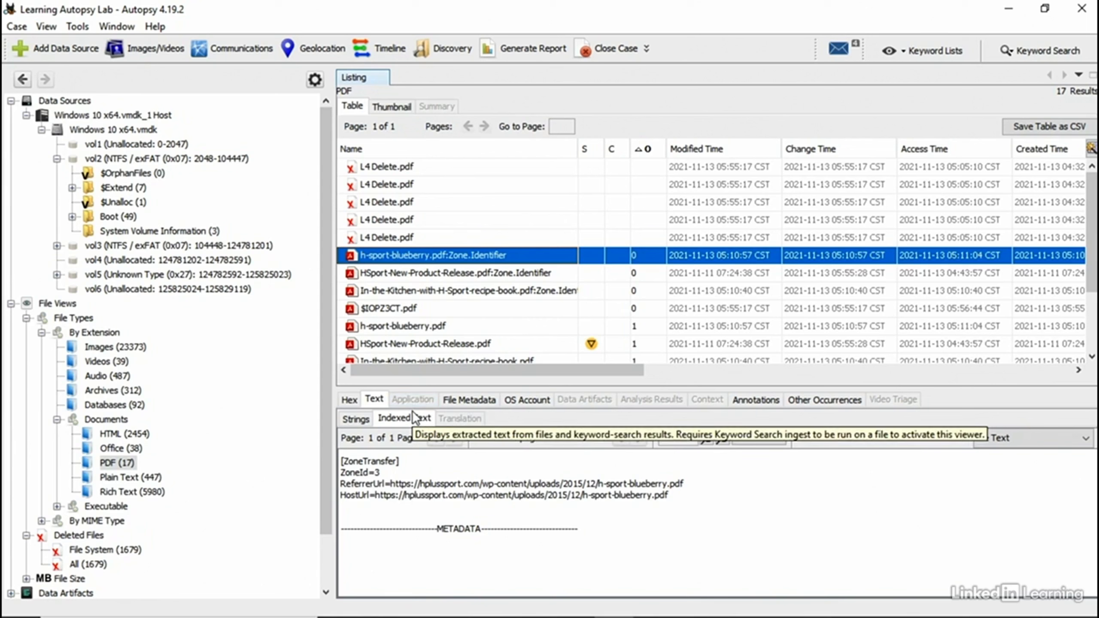
pyautogui.click(432, 274)
pyautogui.click(429, 290)
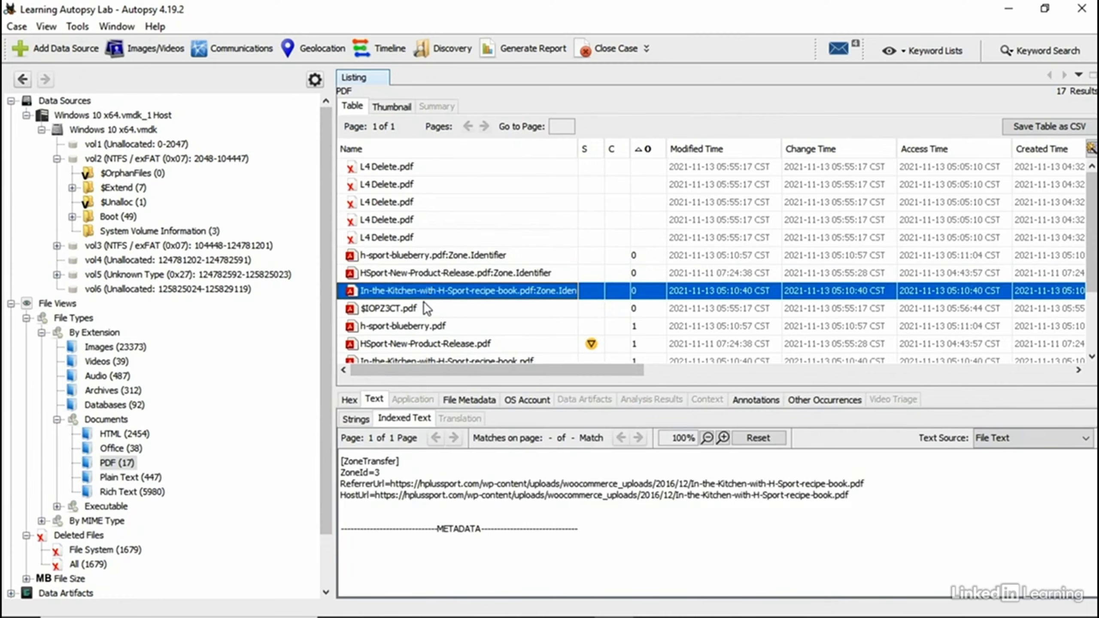
pyautogui.click(425, 308)
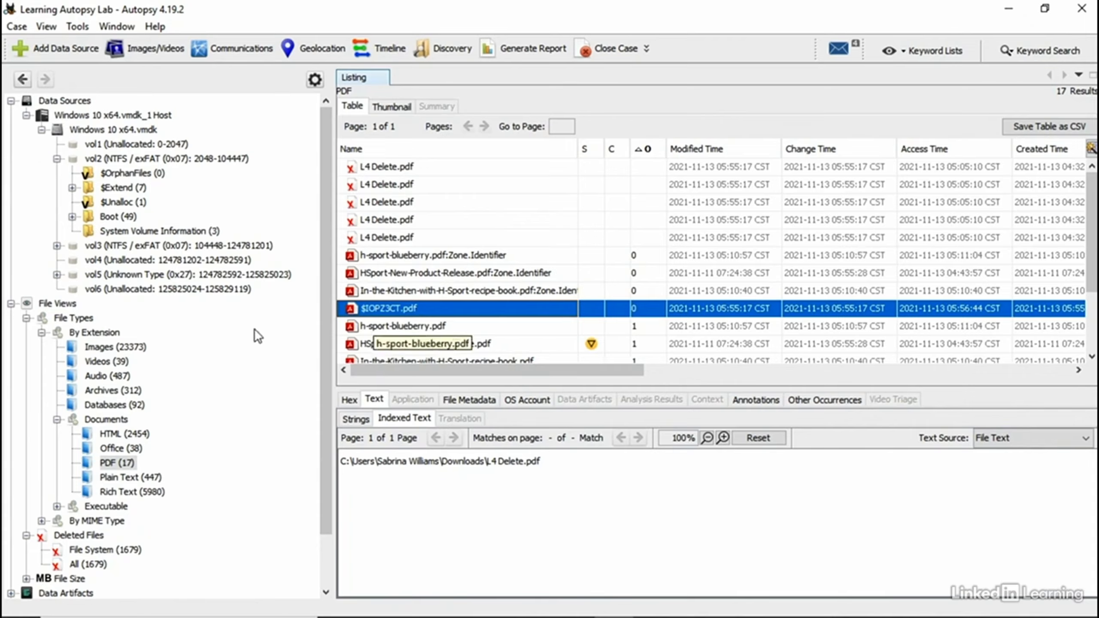
# Step: Check Recycle Bin entry $RGVLHXI.xml in the Context, Other Occurrences and Annotations tabs
pyautogui.click(92, 350)
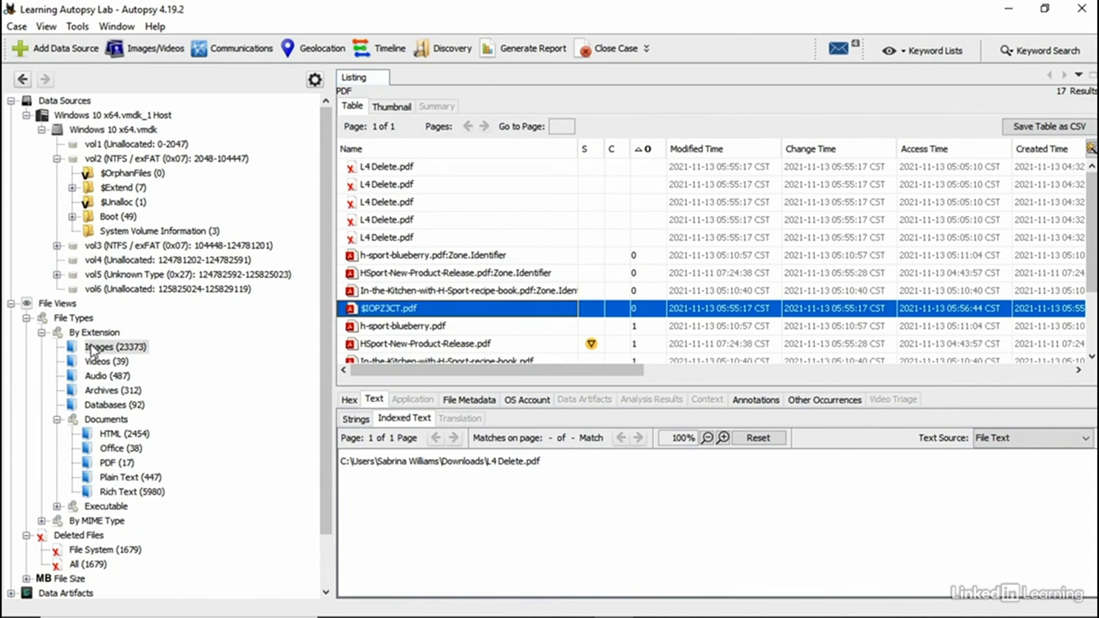
pyautogui.click(450, 215)
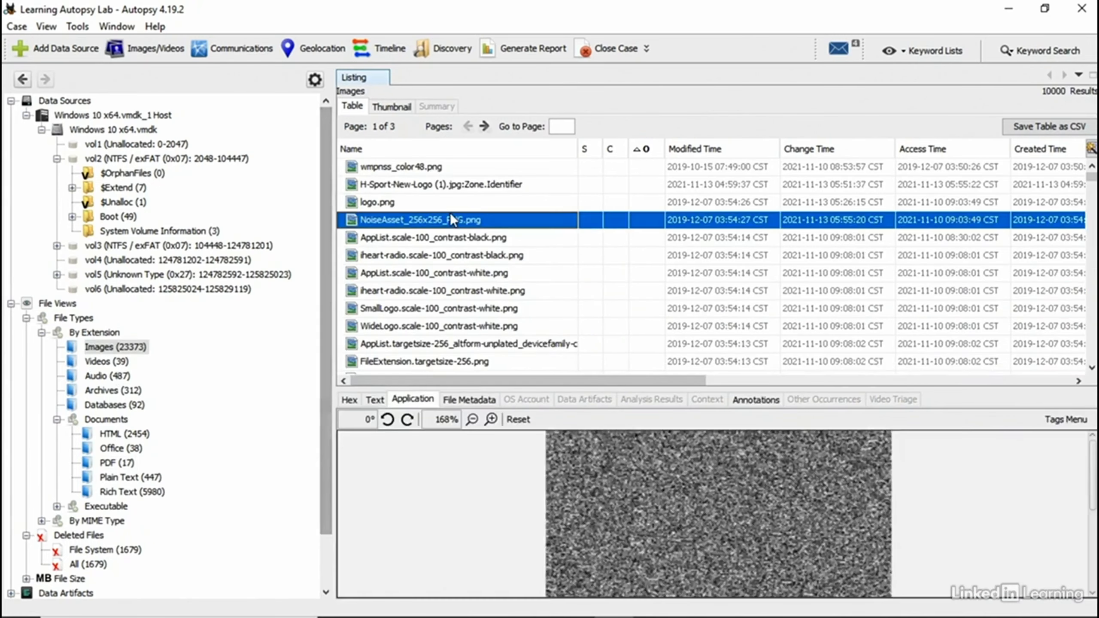
pyautogui.click(433, 400)
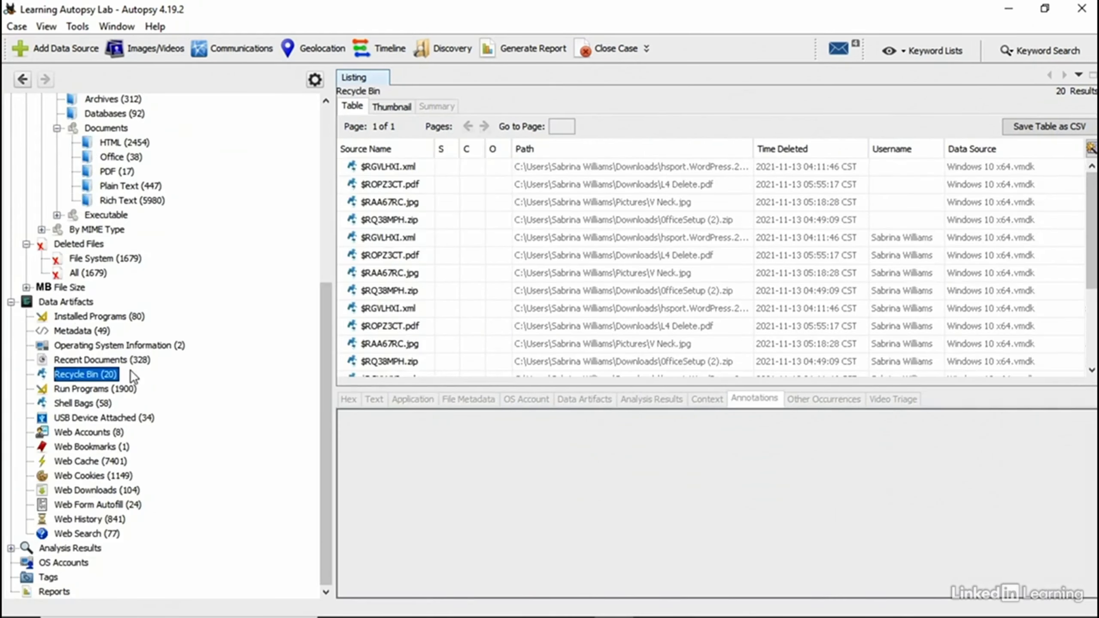
pyautogui.click(417, 241)
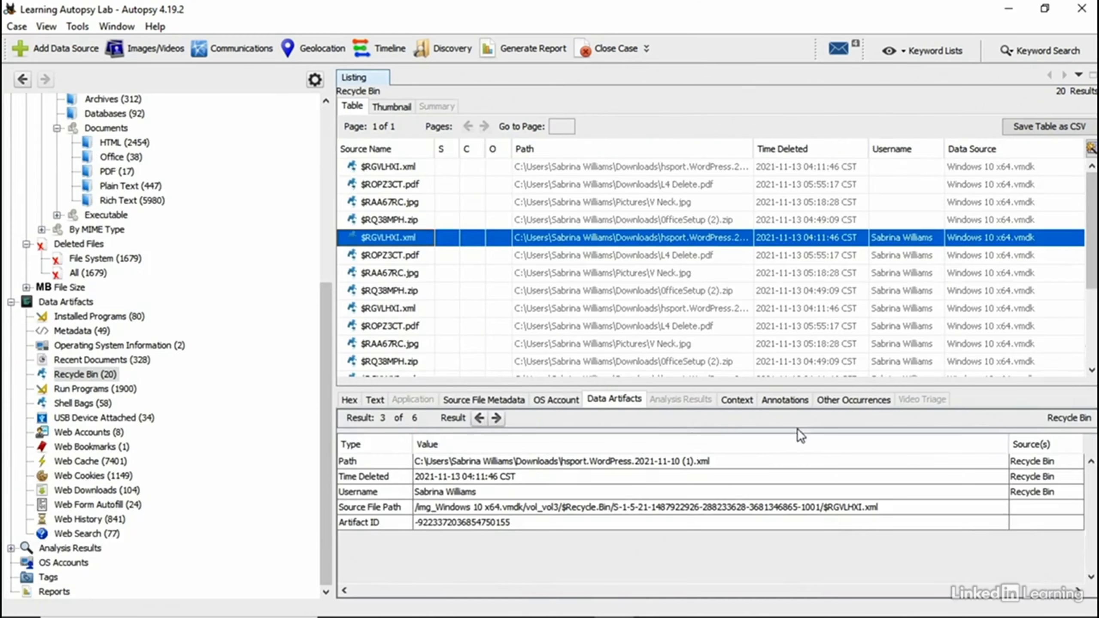
pyautogui.click(750, 402)
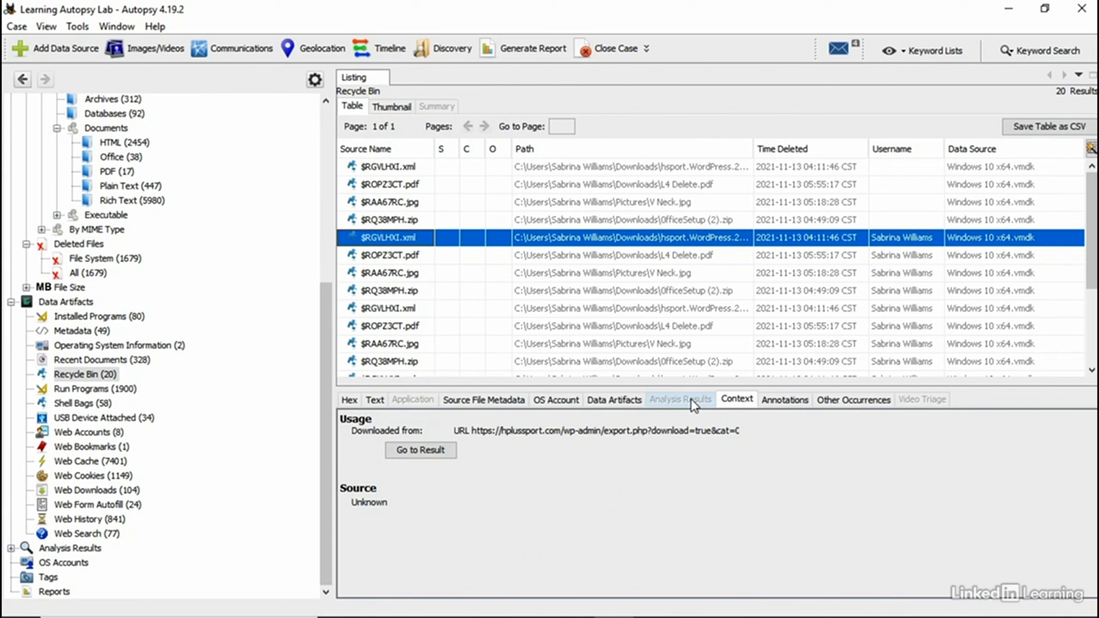
pyautogui.click(868, 398)
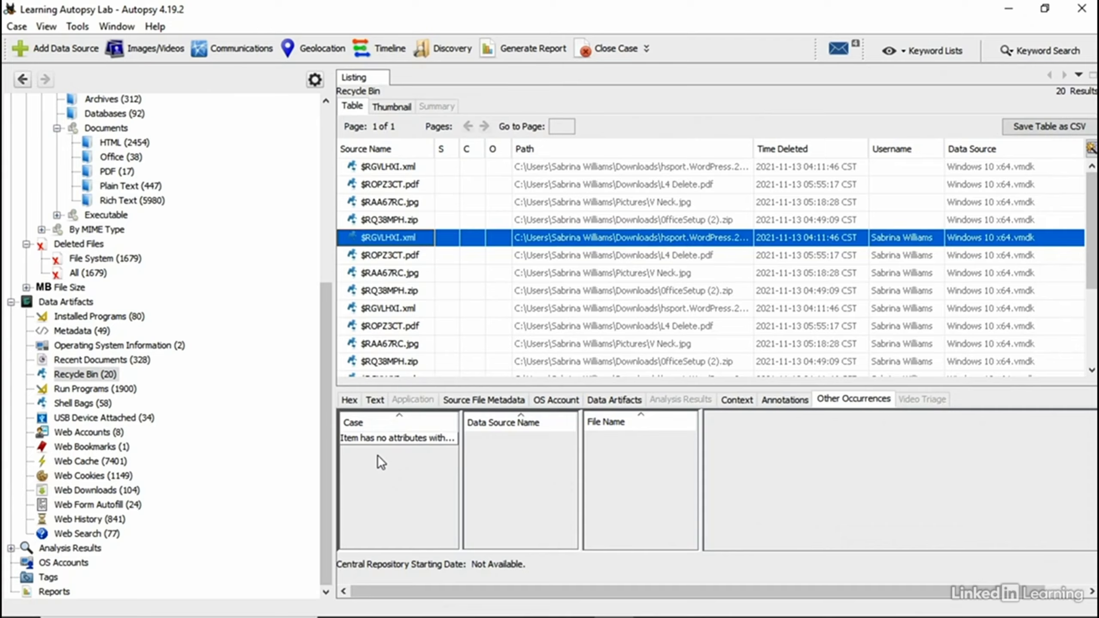
pyautogui.click(790, 400)
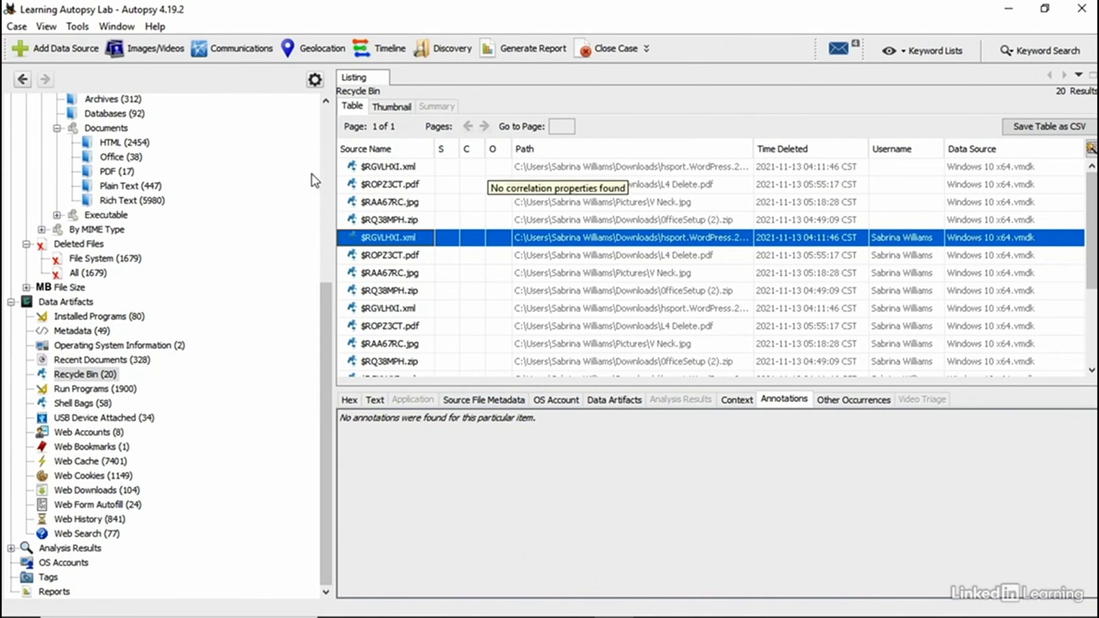
pyautogui.click(70, 28)
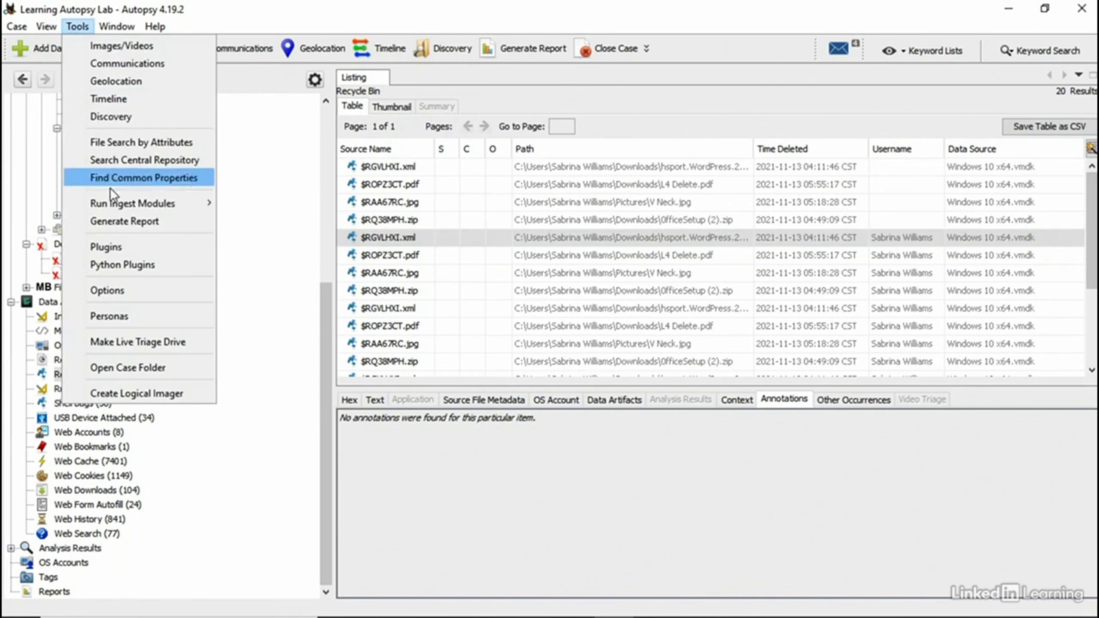
# Step: Rerun Interesting Files Identifier with Learning Autopsy Lab unchecked and the Example rule set checked
pyautogui.moveTo(141, 206)
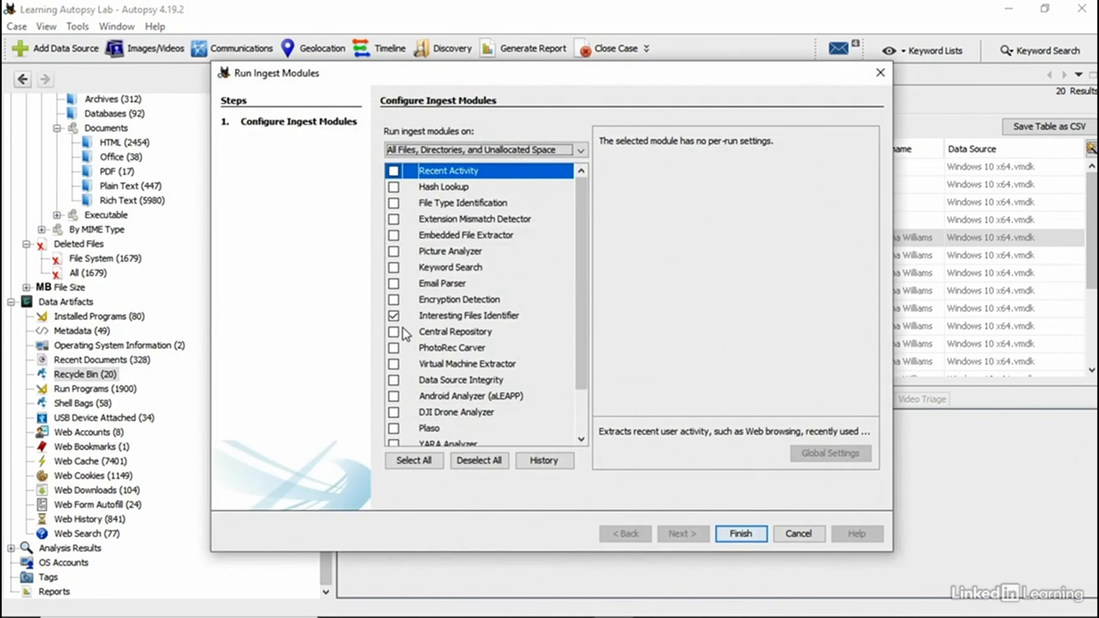
pyautogui.click(411, 317)
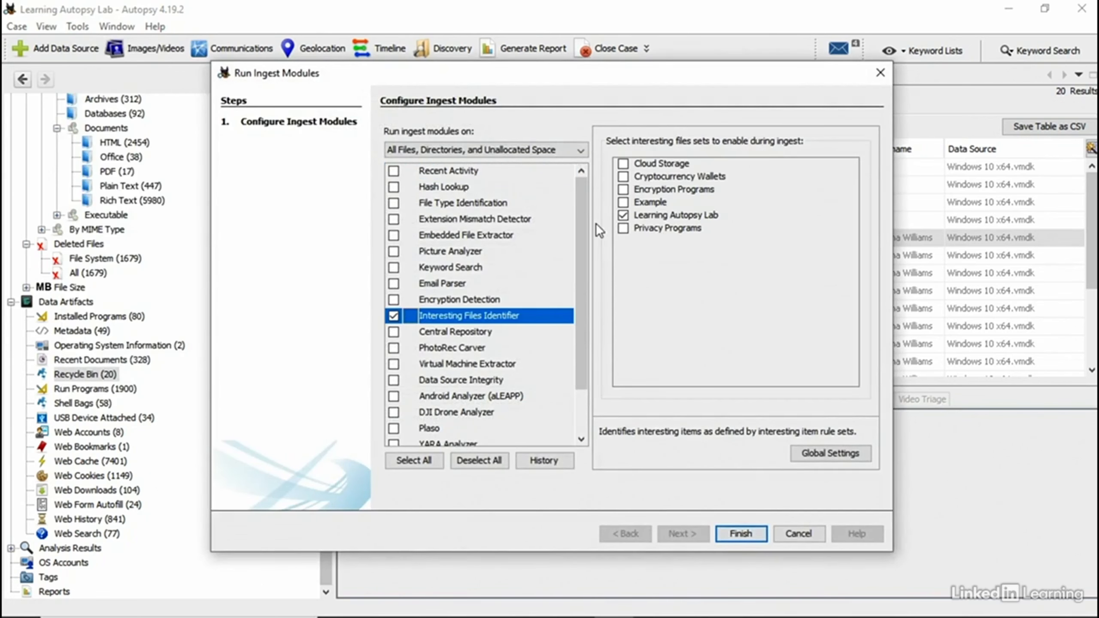
pyautogui.click(623, 215)
pyautogui.click(623, 202)
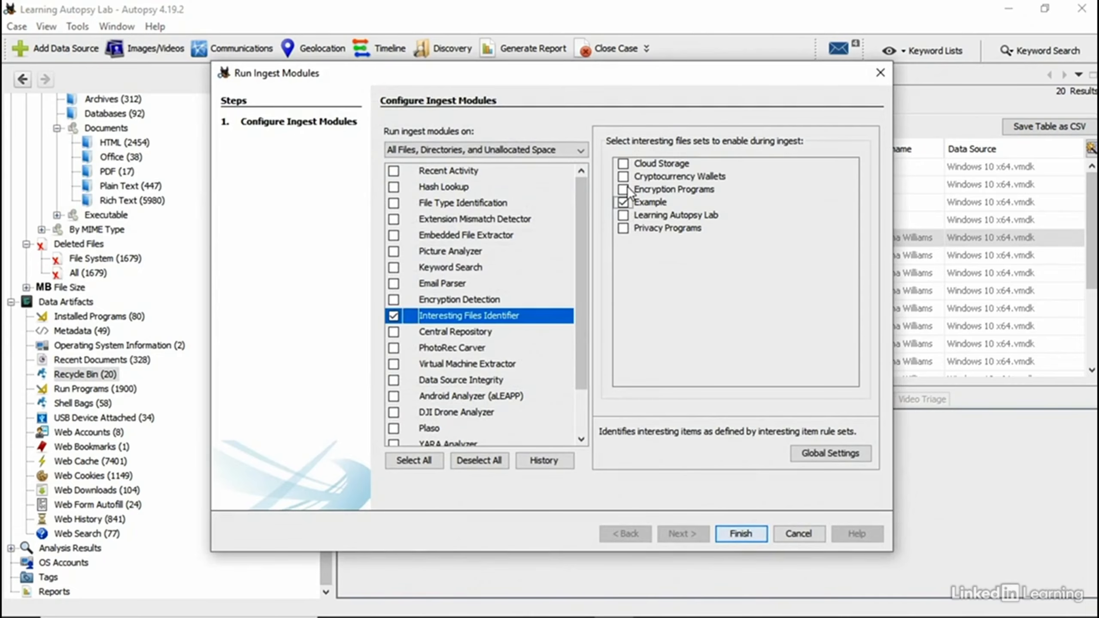
pyautogui.click(742, 533)
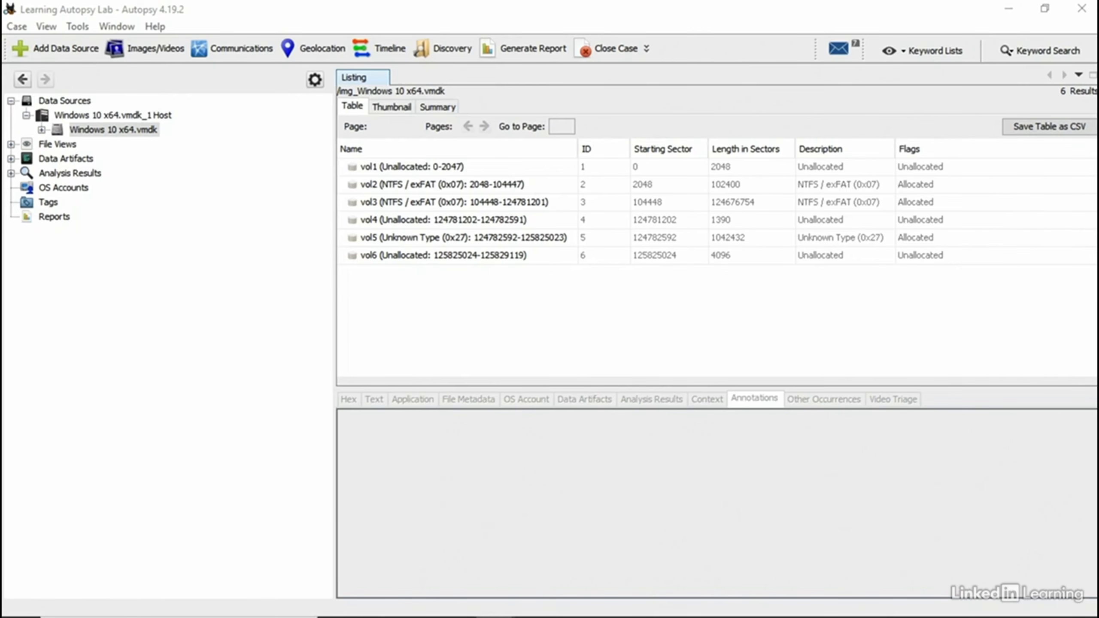
# Step: Deselect all modules, enable Hash Lookup, Recent Activity and Picture Analyzer, and start ingest on Windows 10 x64.vmdk
pyautogui.click(77, 26)
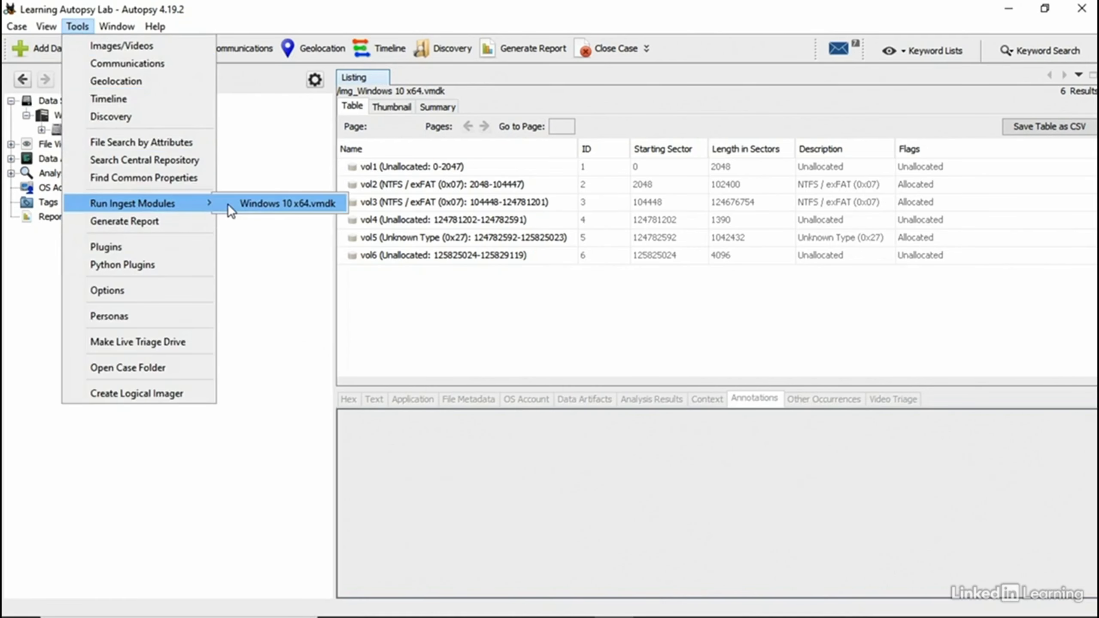
pyautogui.click(230, 203)
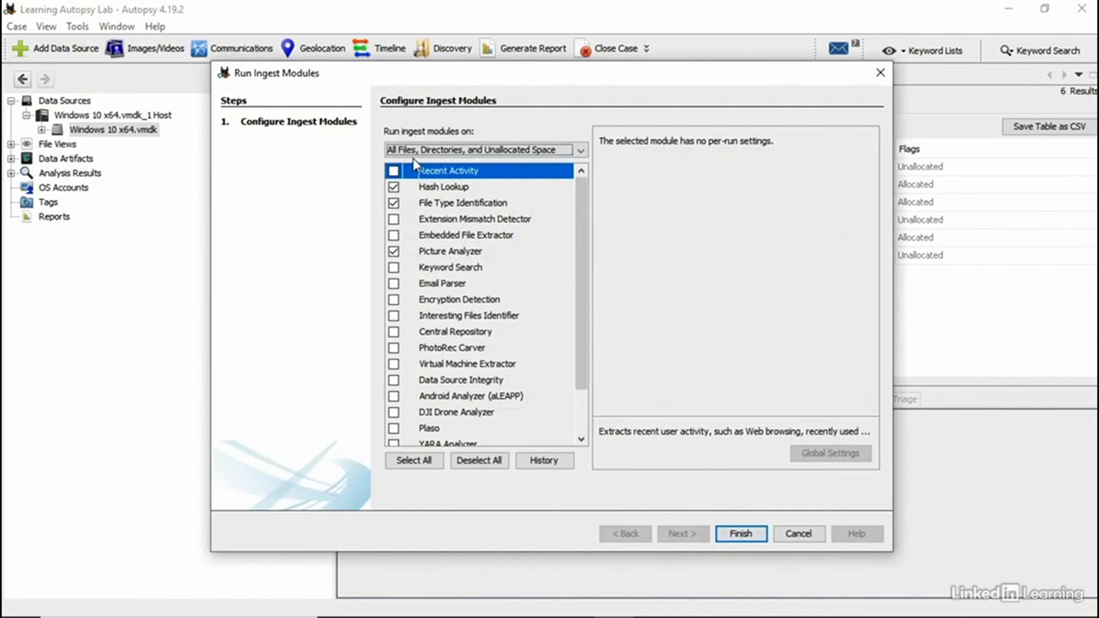
pyautogui.click(472, 463)
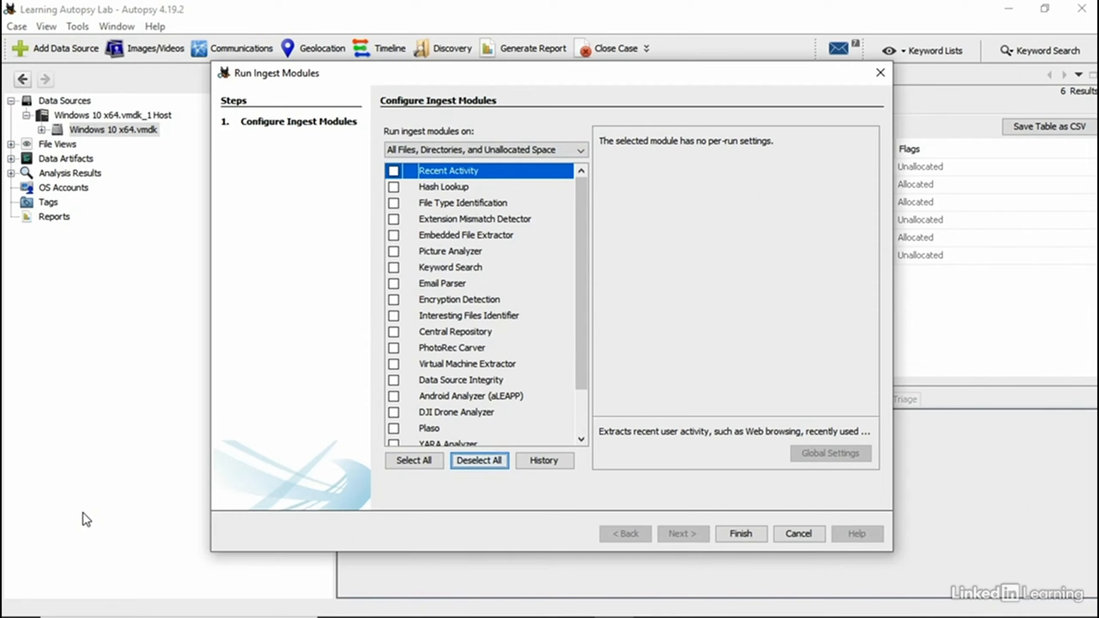
pyautogui.click(394, 186)
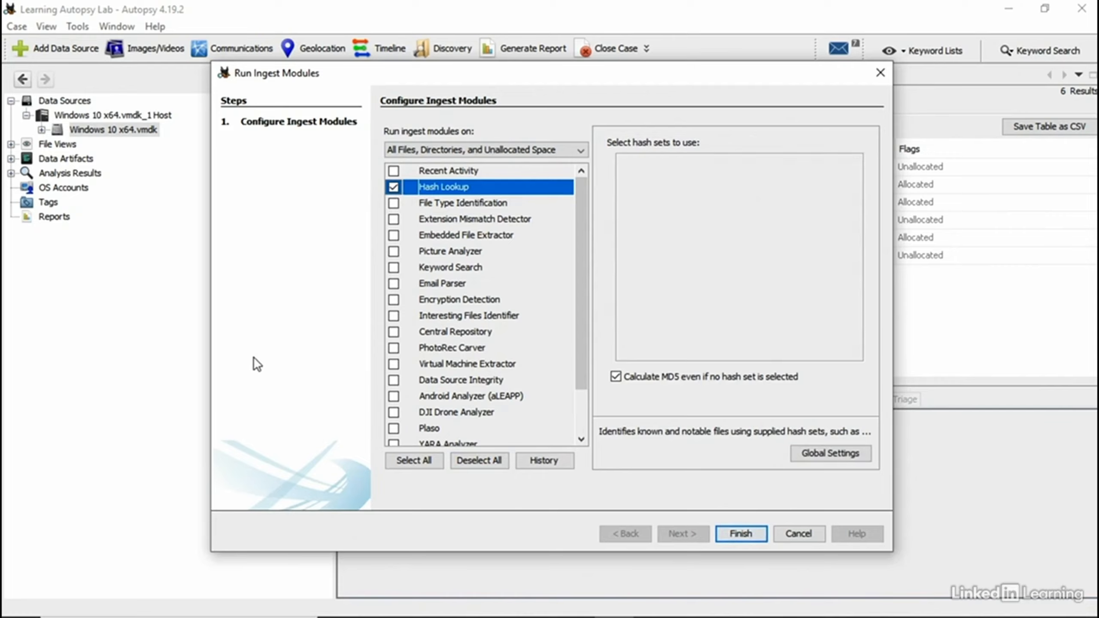
pyautogui.click(393, 171)
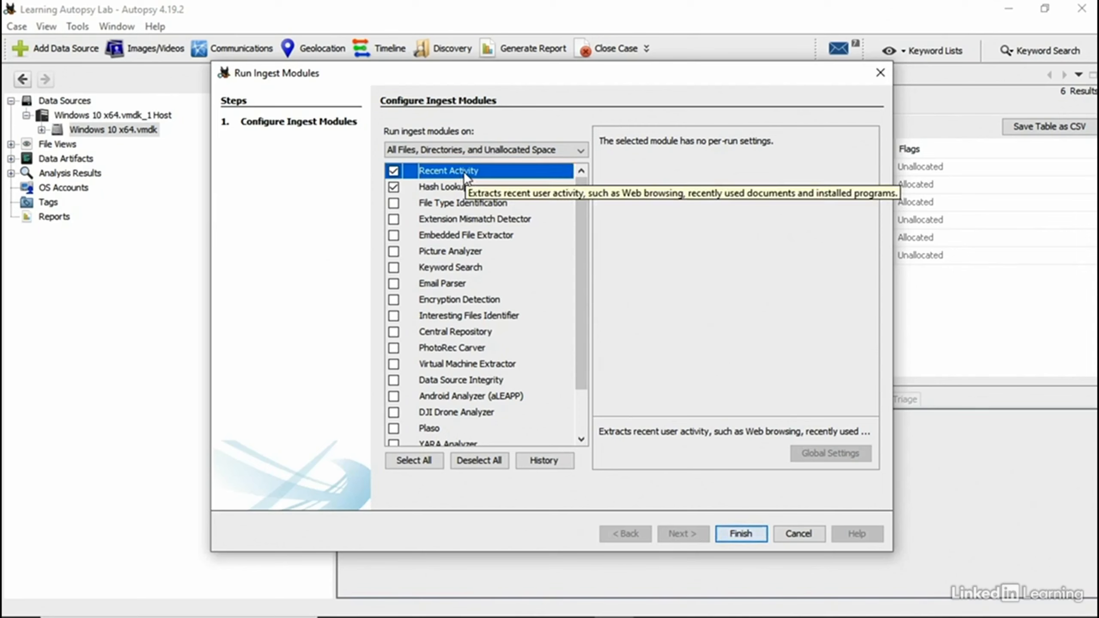
pyautogui.click(393, 251)
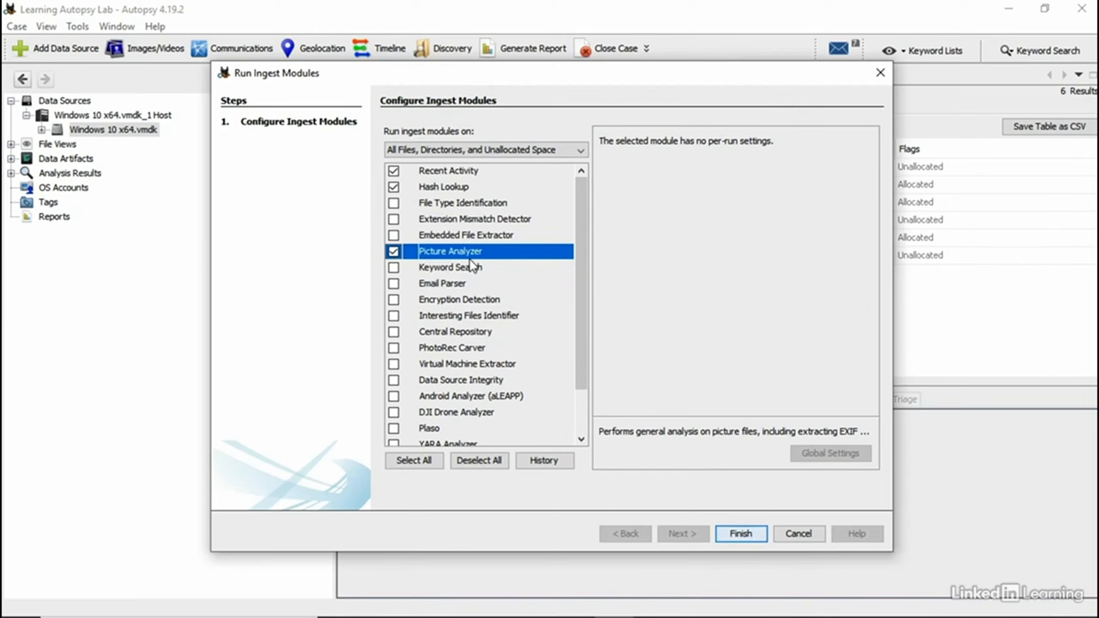
pyautogui.scroll(-1, 450, 304)
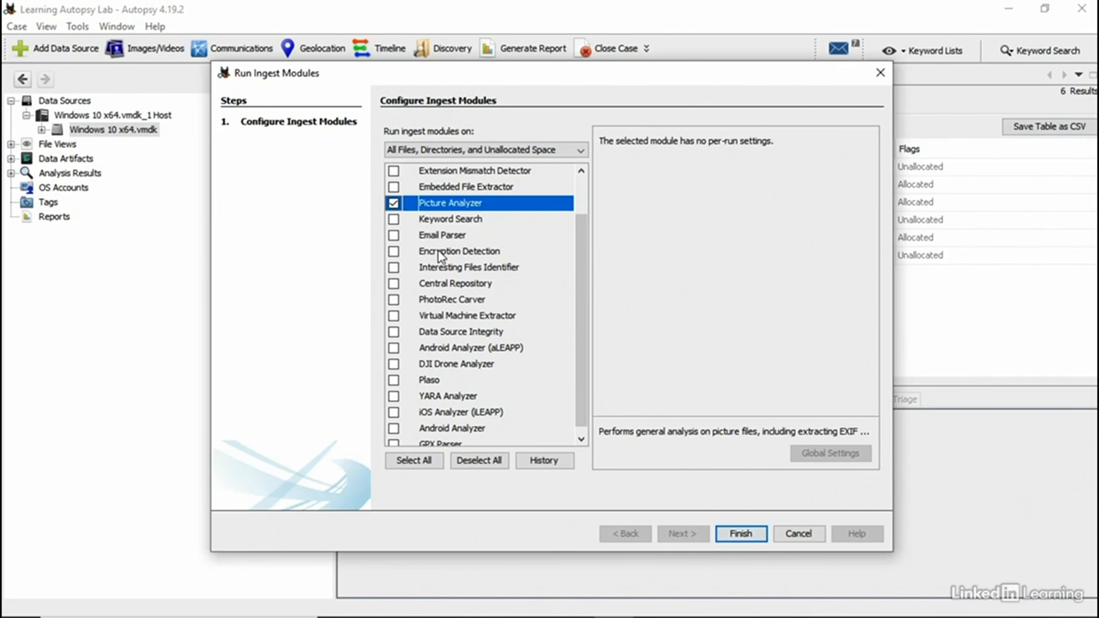
pyautogui.click(760, 539)
pyautogui.click(77, 27)
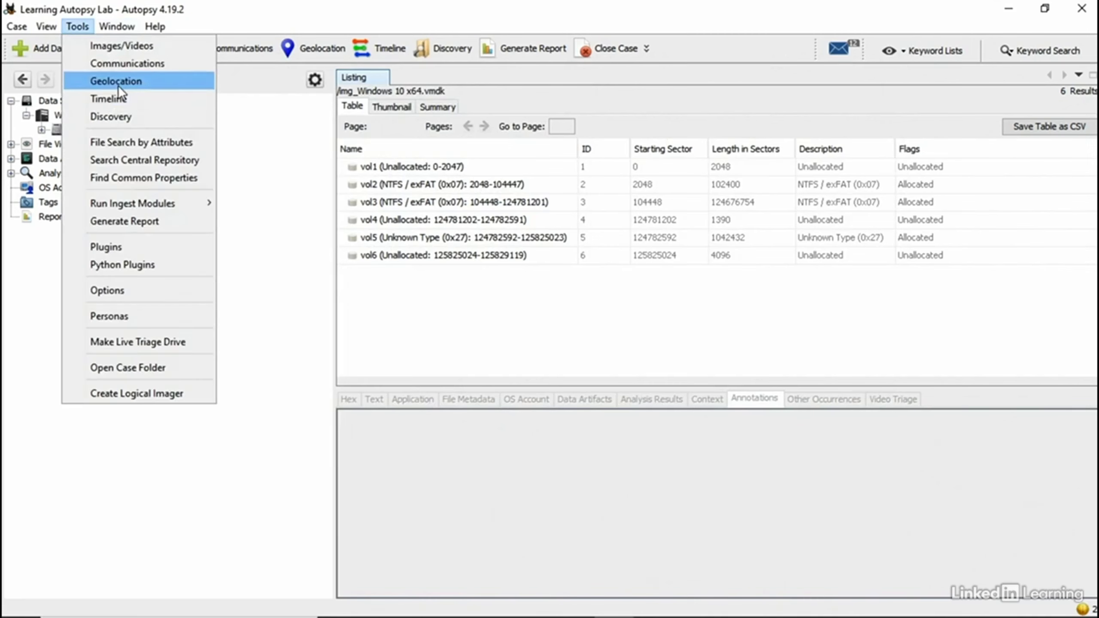
# Step: Open the Timeline maximized and switch it to List view, tabulating each event's date, type and path
pyautogui.click(373, 50)
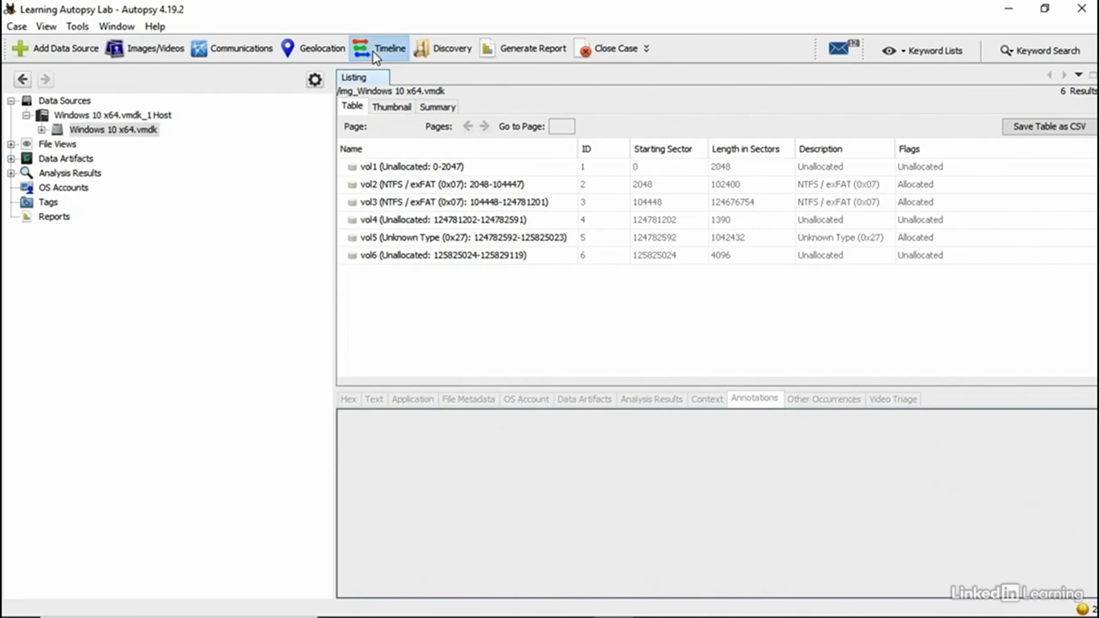
pyautogui.click(804, 67)
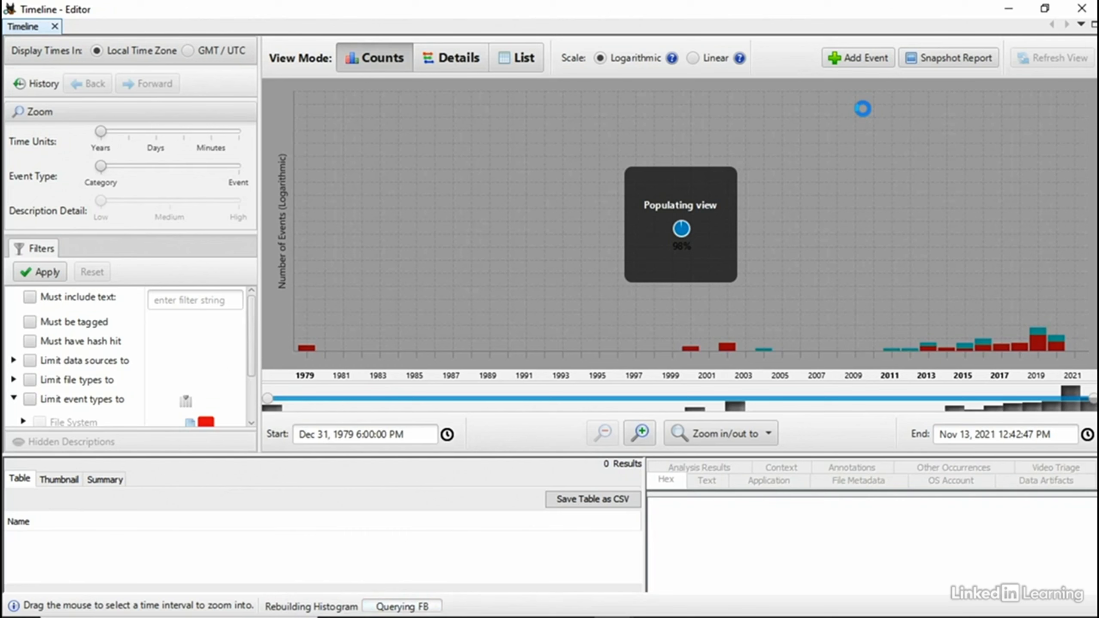
pyautogui.click(439, 62)
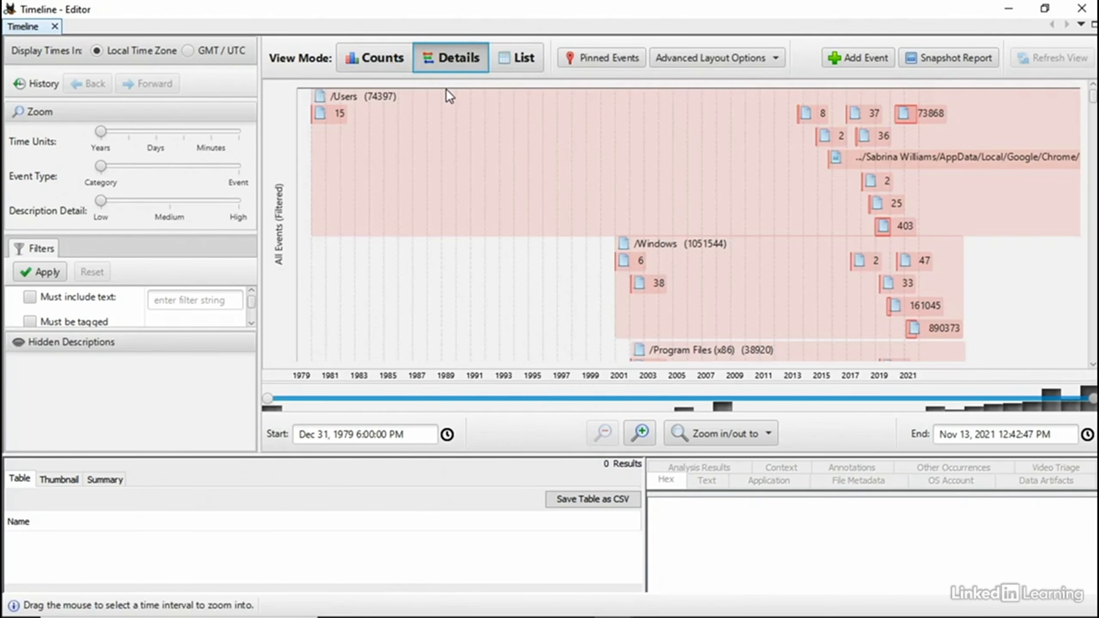
pyautogui.moveTo(445, 89)
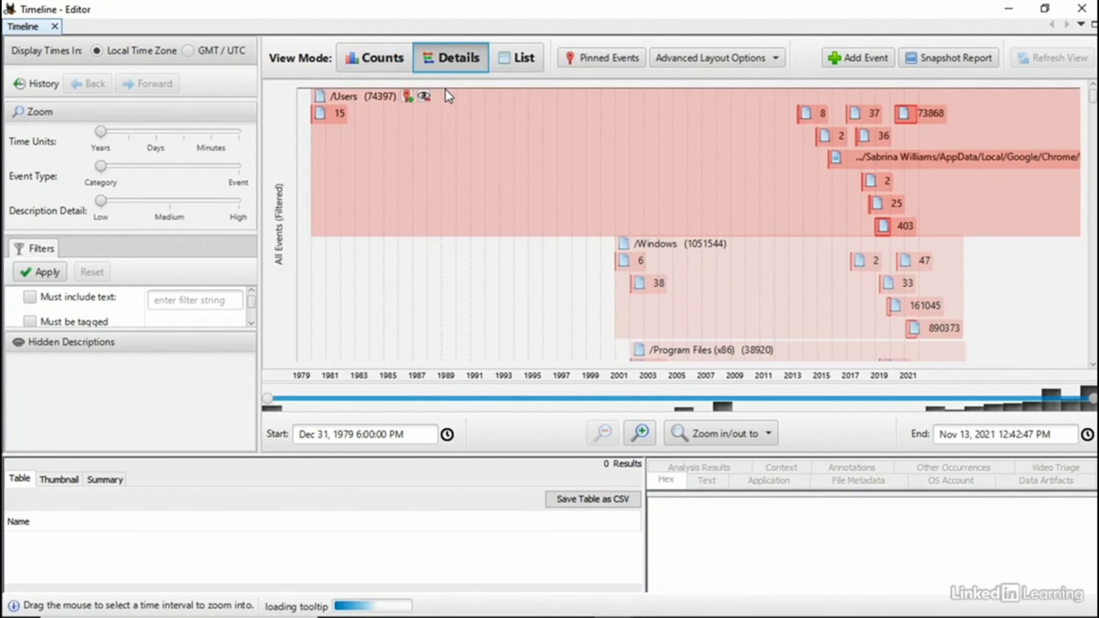
pyautogui.moveTo(448, 123)
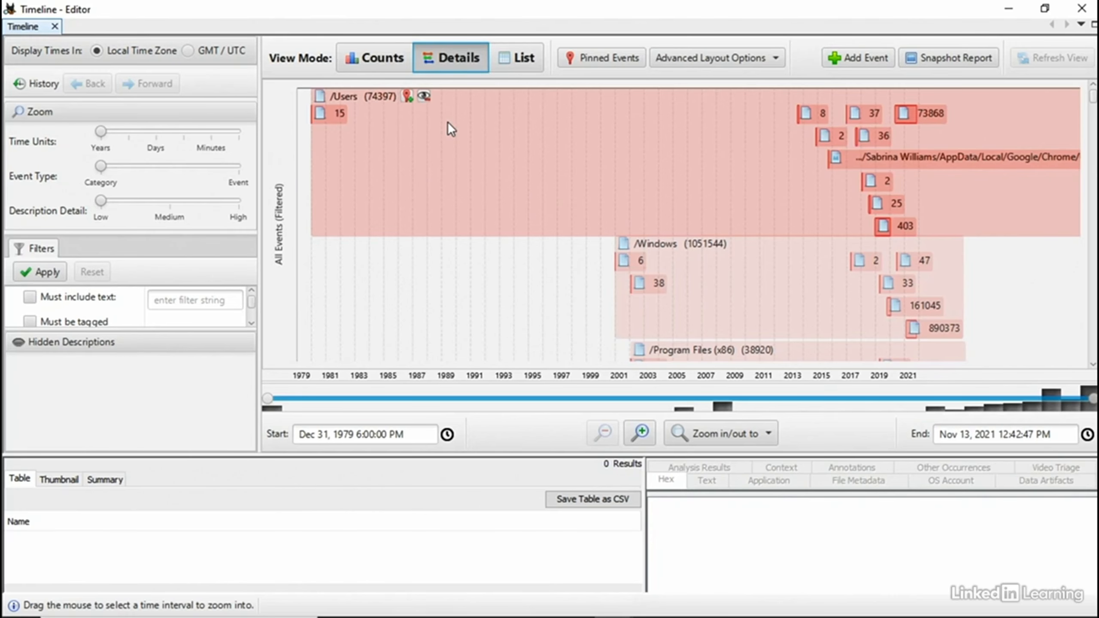
pyautogui.click(517, 58)
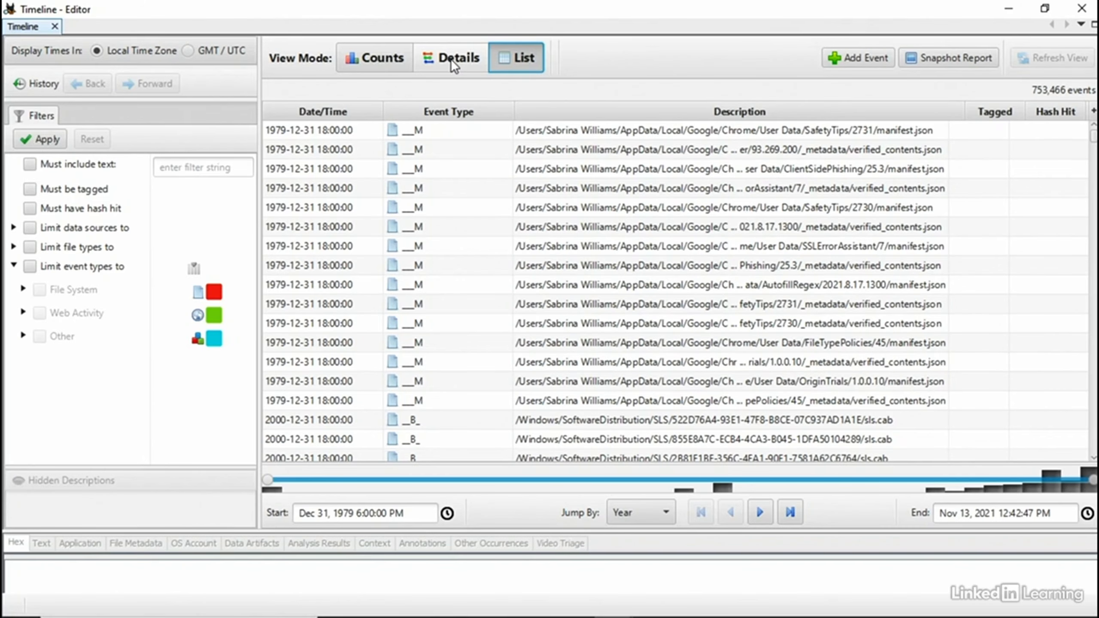
# Step: Select the ClientSidePhishing manifest.json event and review its Text, Hex, Metadata, OS Account, Annotations and Other Occurrences tabs
pyautogui.click(438, 66)
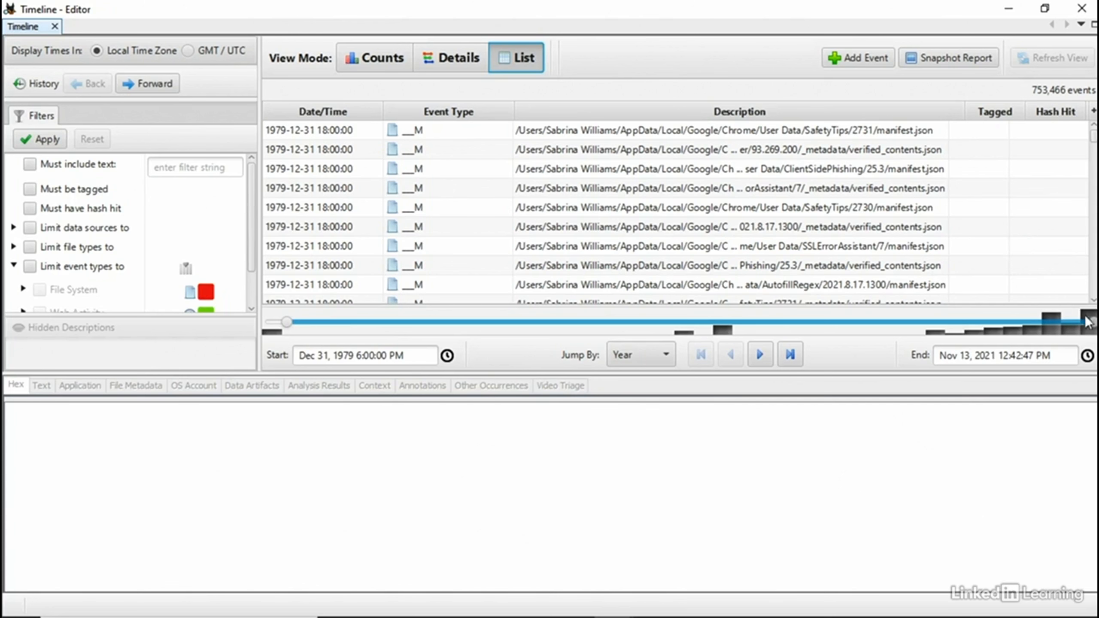
pyautogui.click(479, 173)
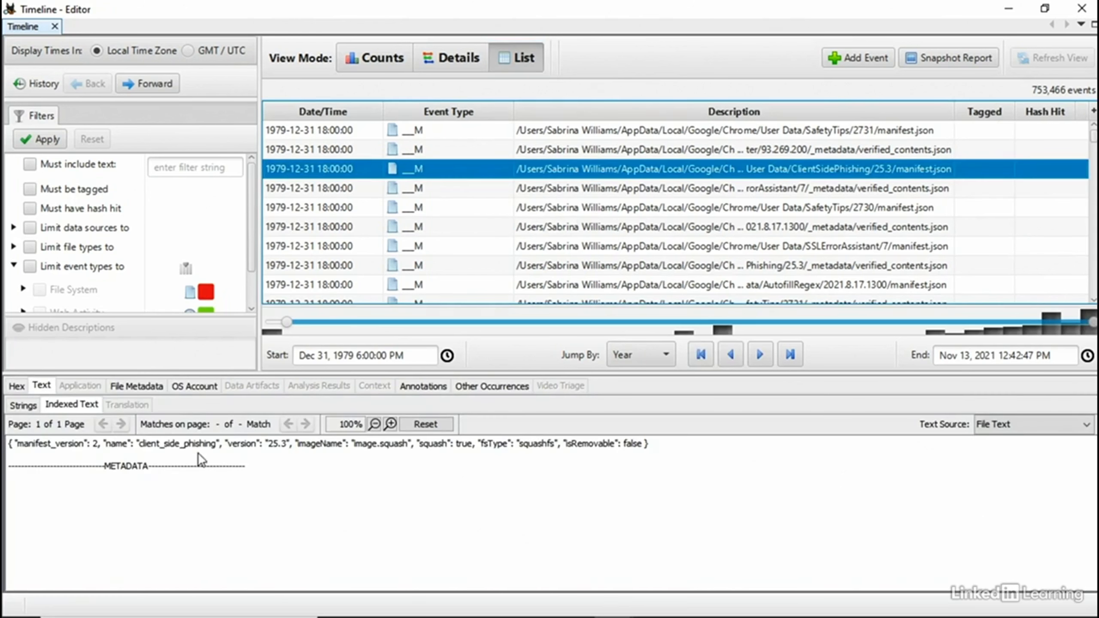
pyautogui.click(24, 408)
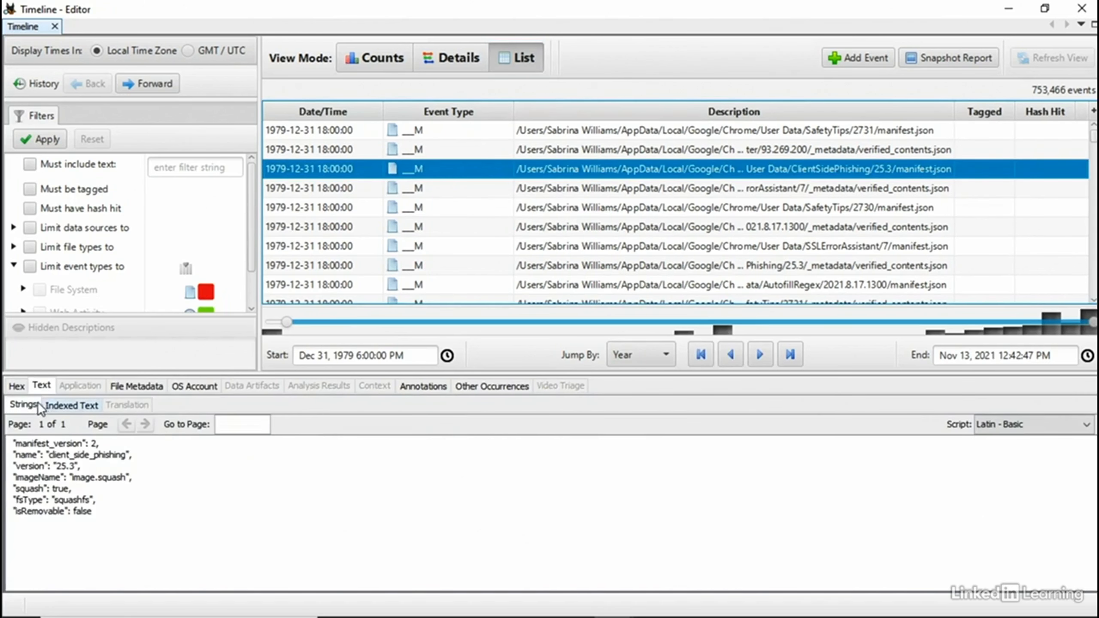
pyautogui.click(18, 386)
pyautogui.click(42, 388)
pyautogui.click(138, 386)
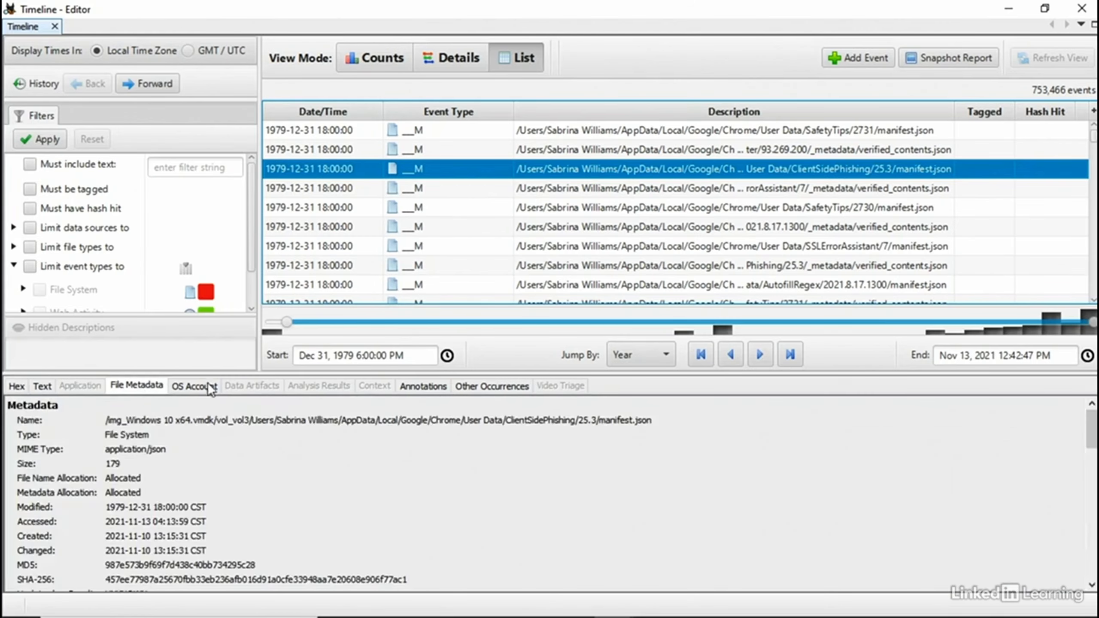
pyautogui.click(196, 386)
pyautogui.click(422, 386)
pyautogui.click(487, 385)
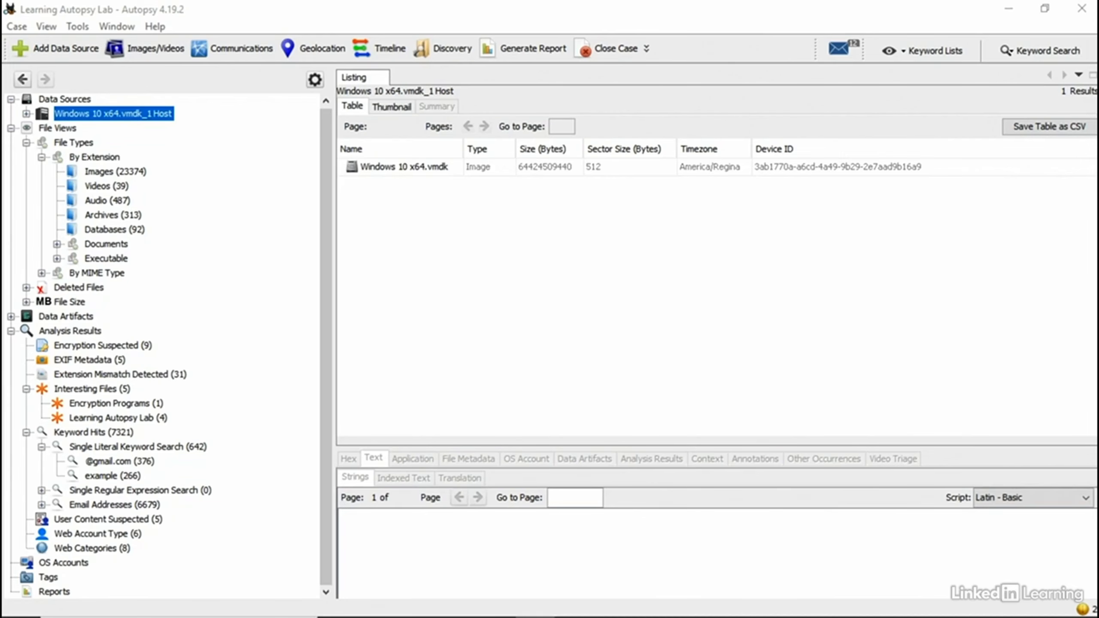
# Step: Search Windows 10 x64.vmdk by the file name 'Examp', listing 53 matches like Example1.Diagnostics
pyautogui.click(26, 113)
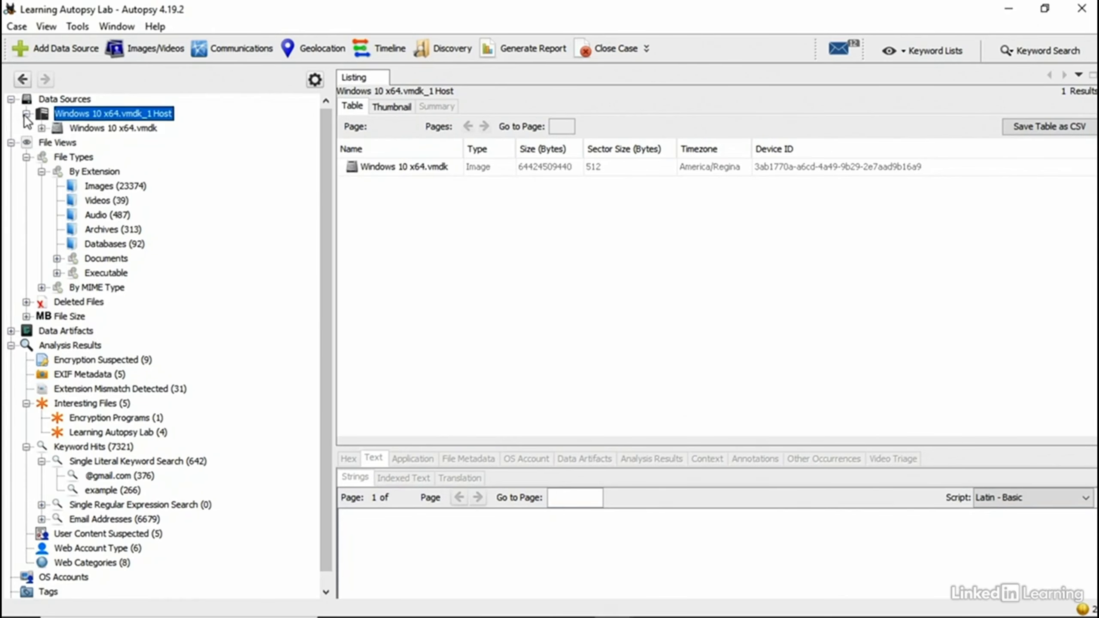
pyautogui.rightClick(61, 123)
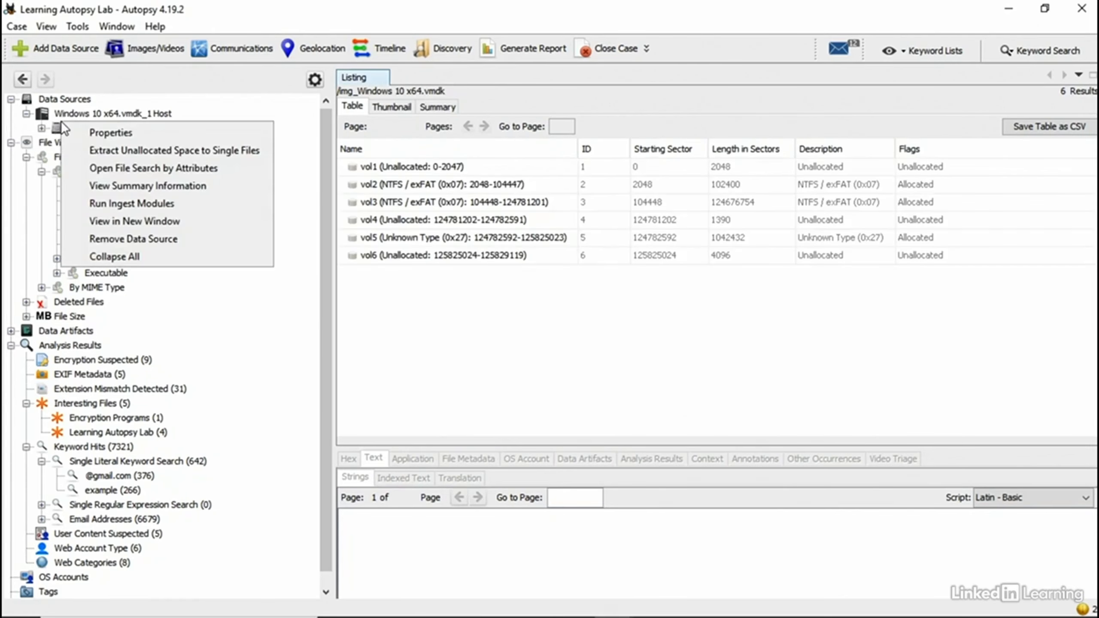
pyautogui.click(99, 168)
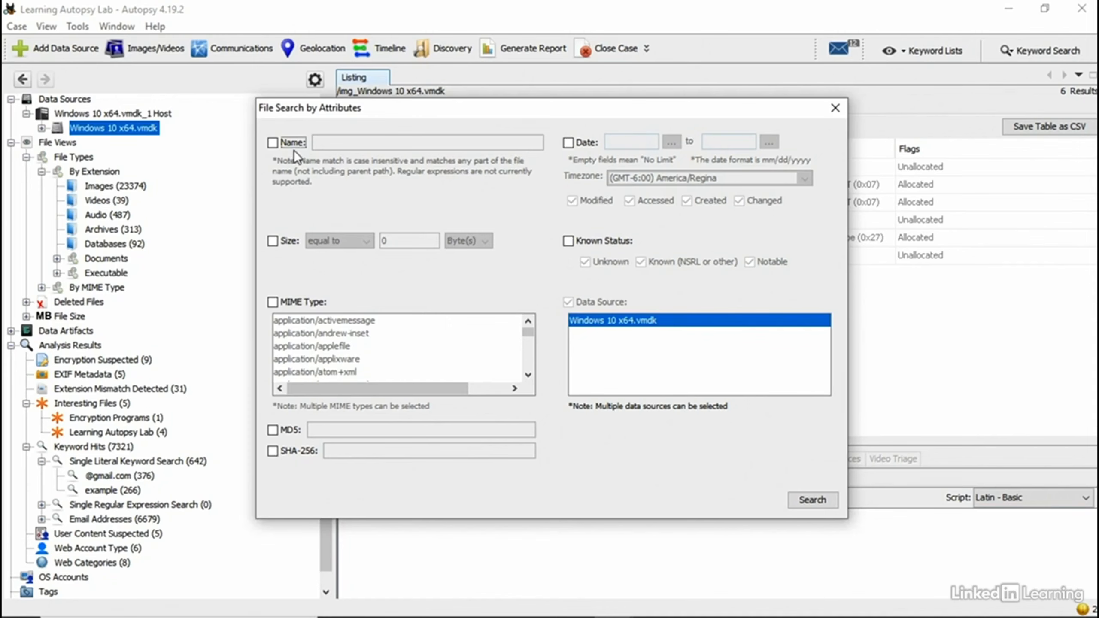
pyautogui.click(276, 143)
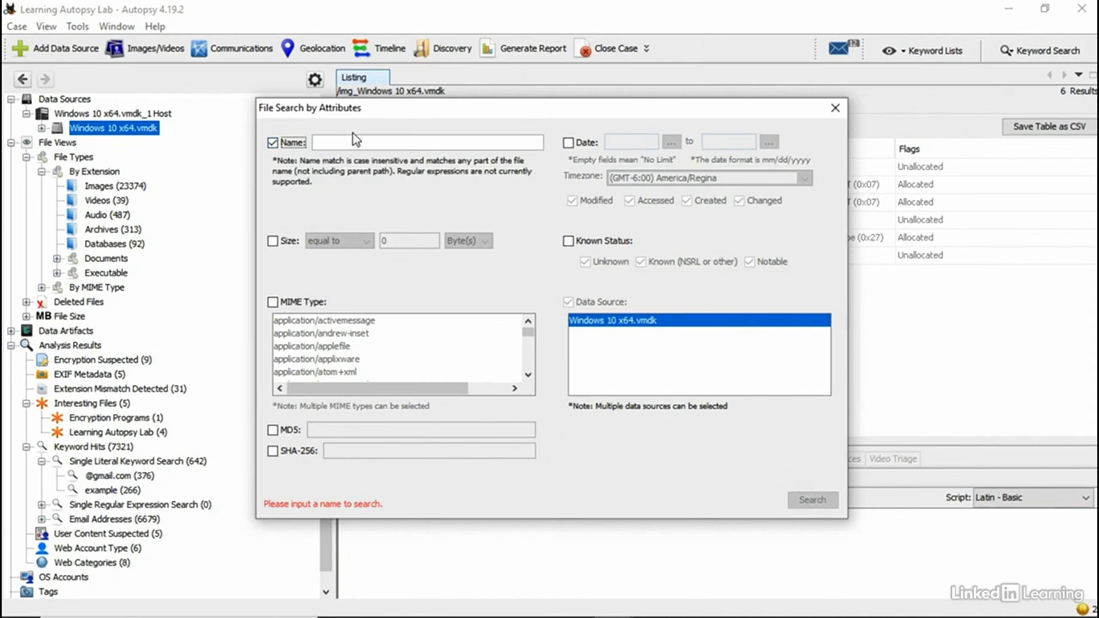
pyautogui.write('Example')
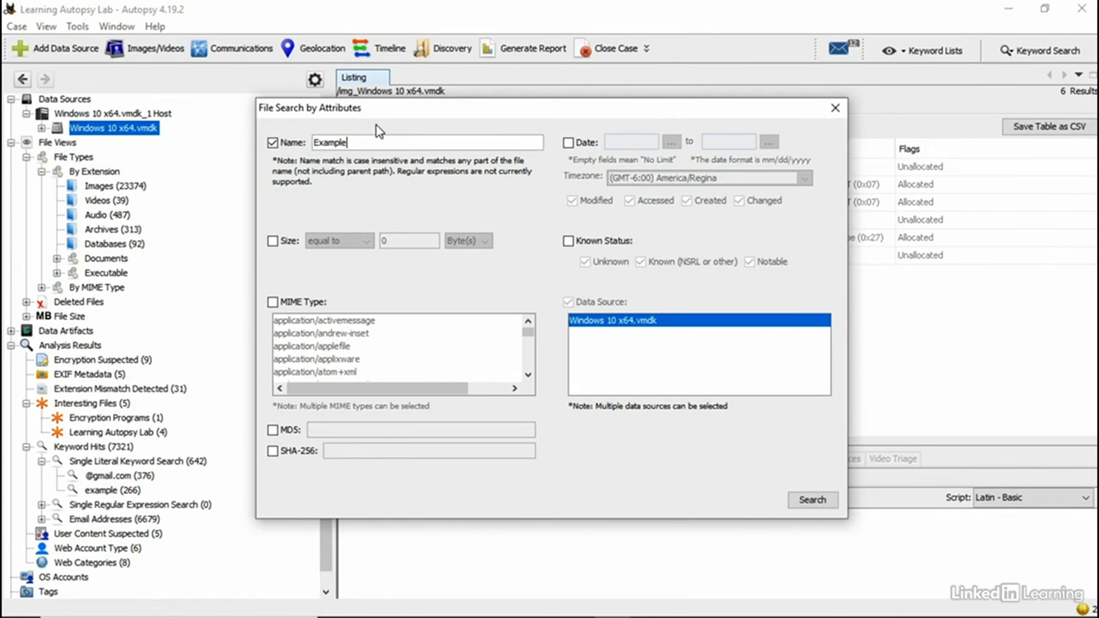
pyautogui.press('Return')
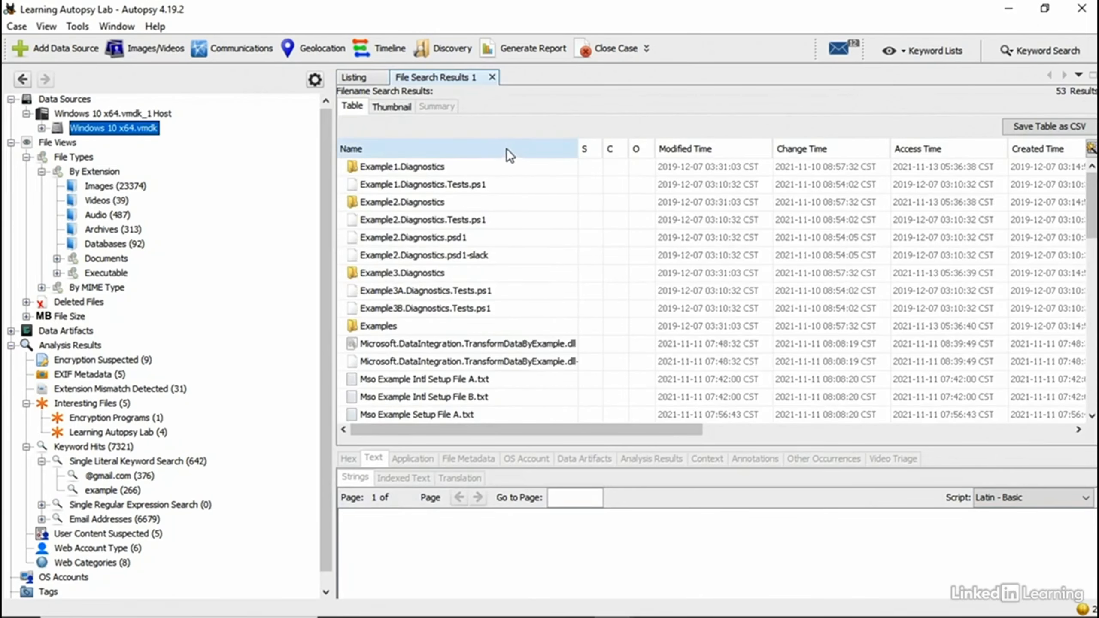
pyautogui.scroll(-6, 403, 294)
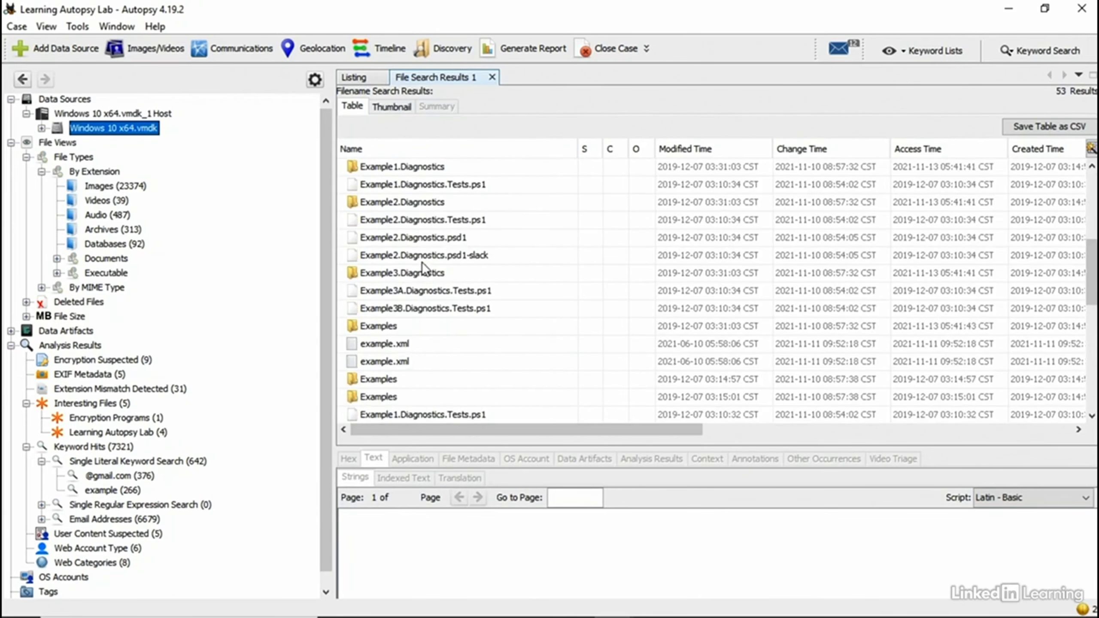
pyautogui.scroll(-4, 420, 254)
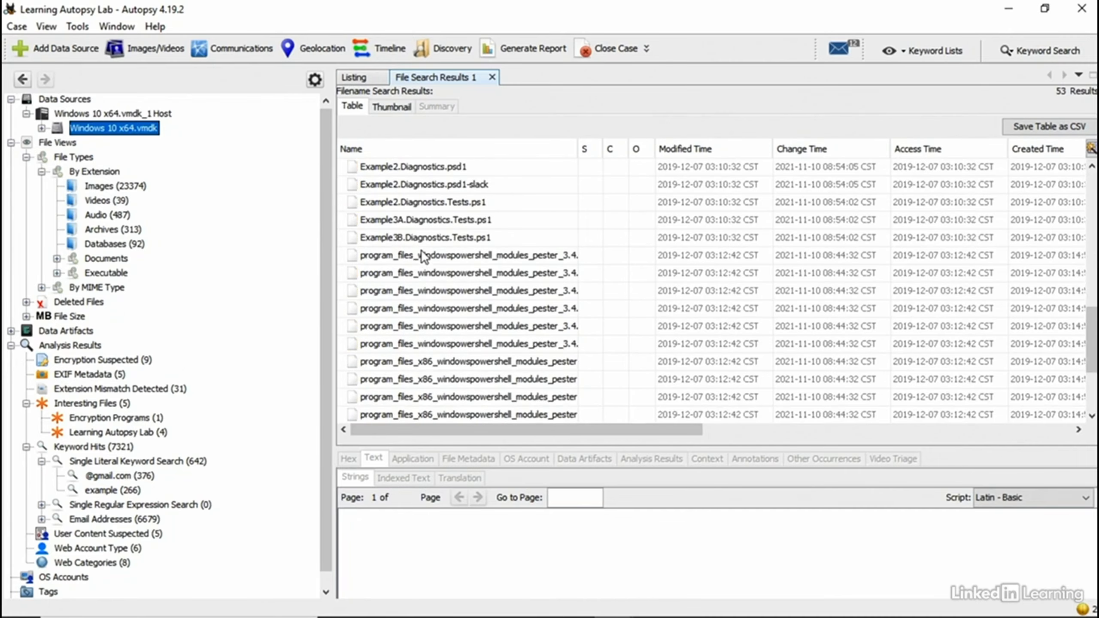
# Step: Close the File Search Results tab and bring up Keyword Search, still holding 'example'
pyautogui.click(493, 77)
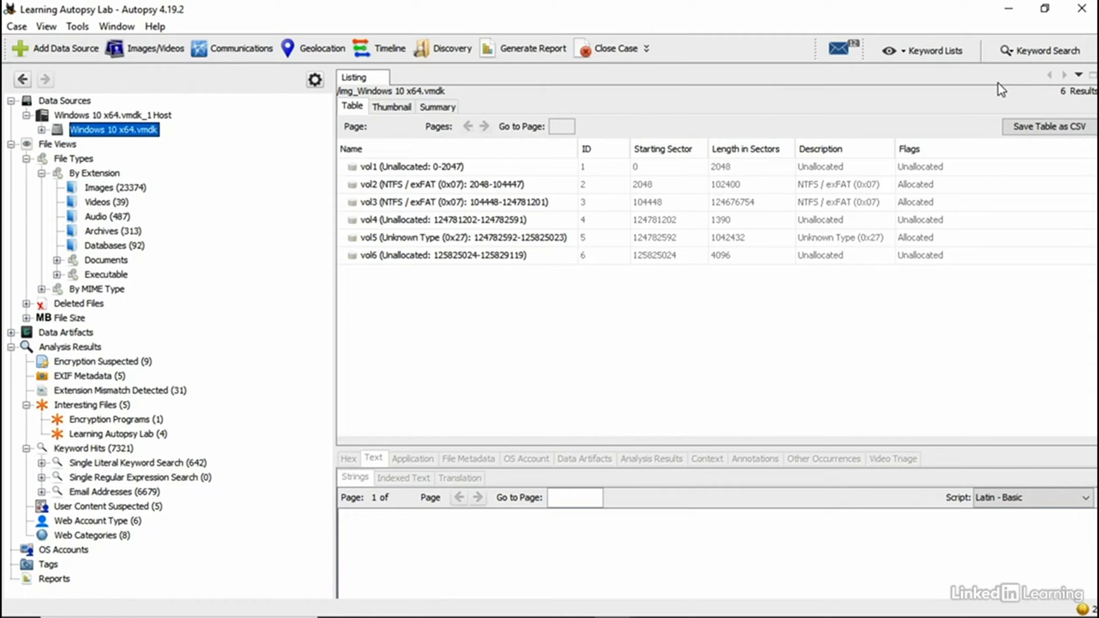
pyautogui.click(1011, 53)
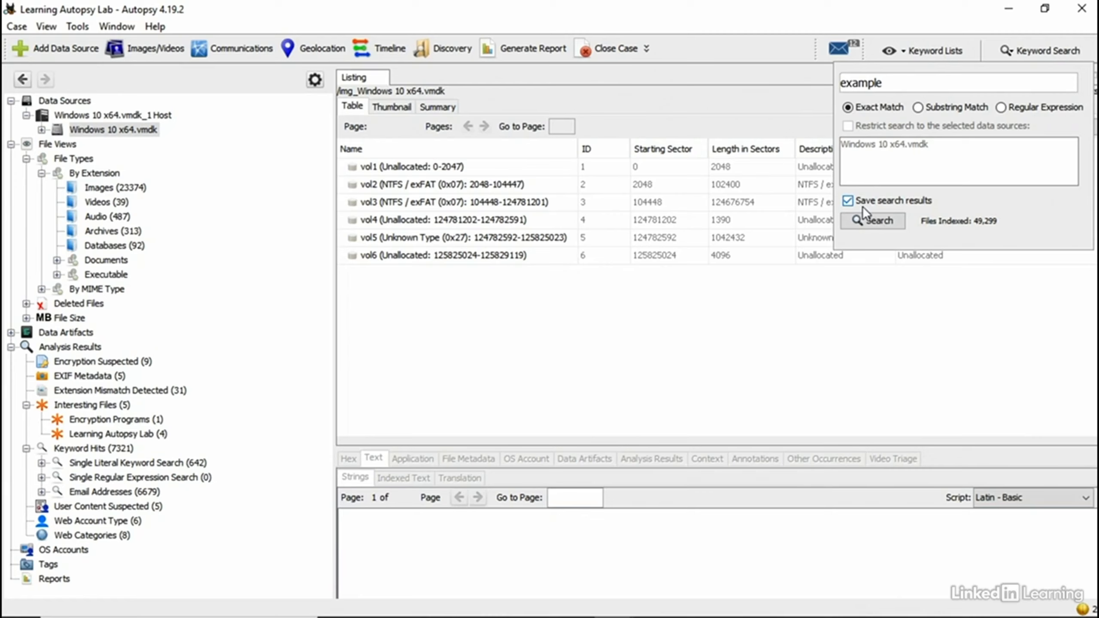
# Step: Run an unsaved exact-match keyword search for the subject's surname, returning 46 hits
pyautogui.doubleClick(879, 82)
pyautogui.write('Bennett')
pyautogui.click(848, 200)
pyautogui.click(872, 221)
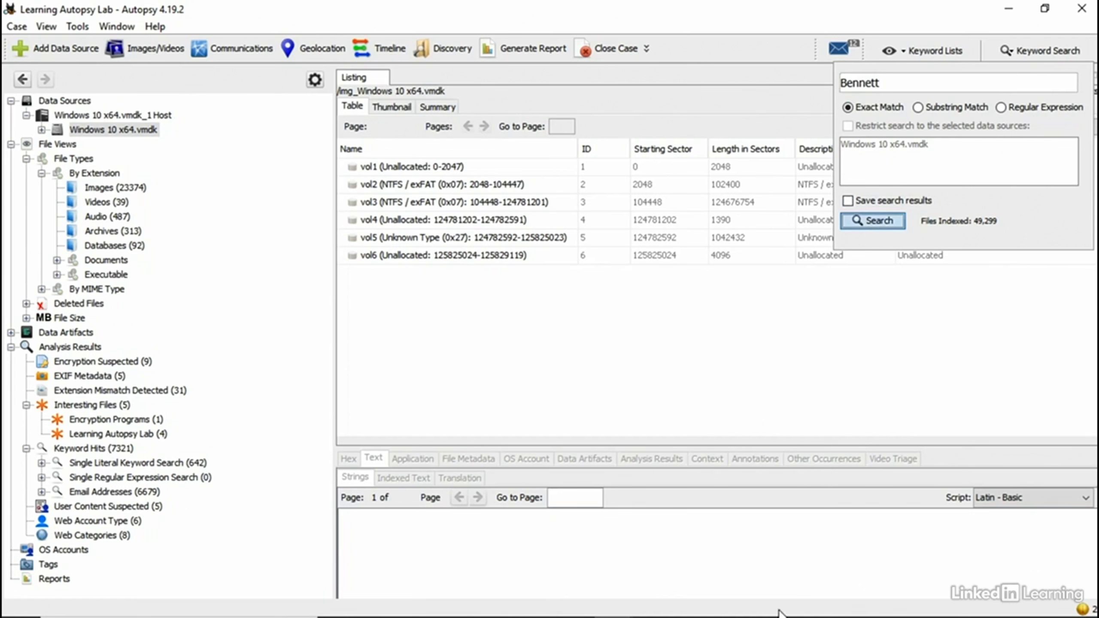
pyautogui.scroll(-6, 445, 198)
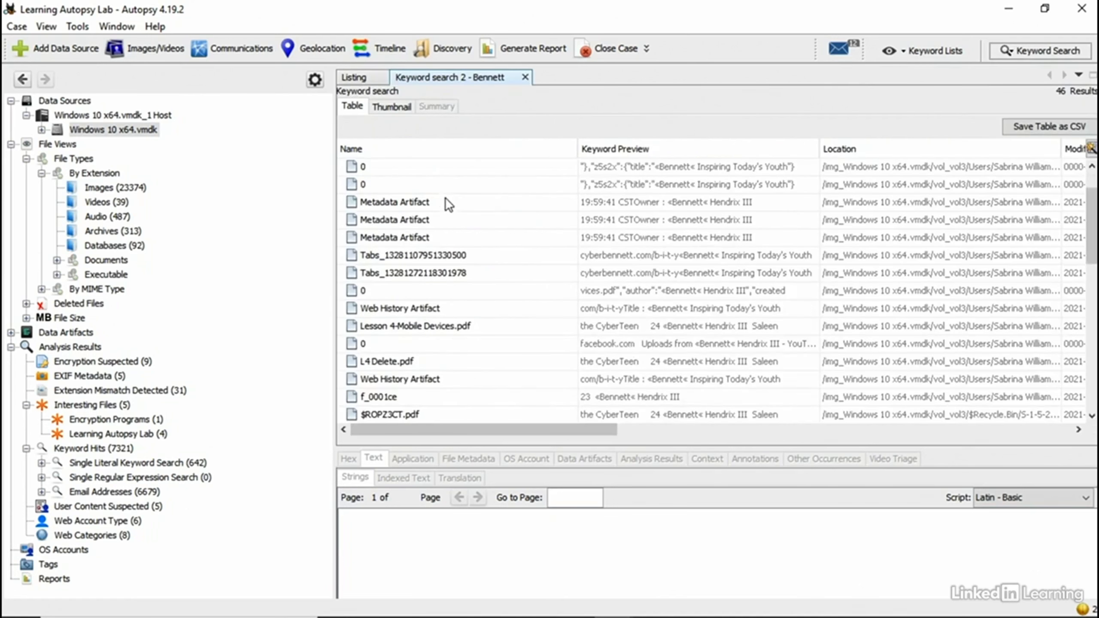
pyautogui.scroll(5, 425, 302)
pyautogui.scroll(2, 425, 302)
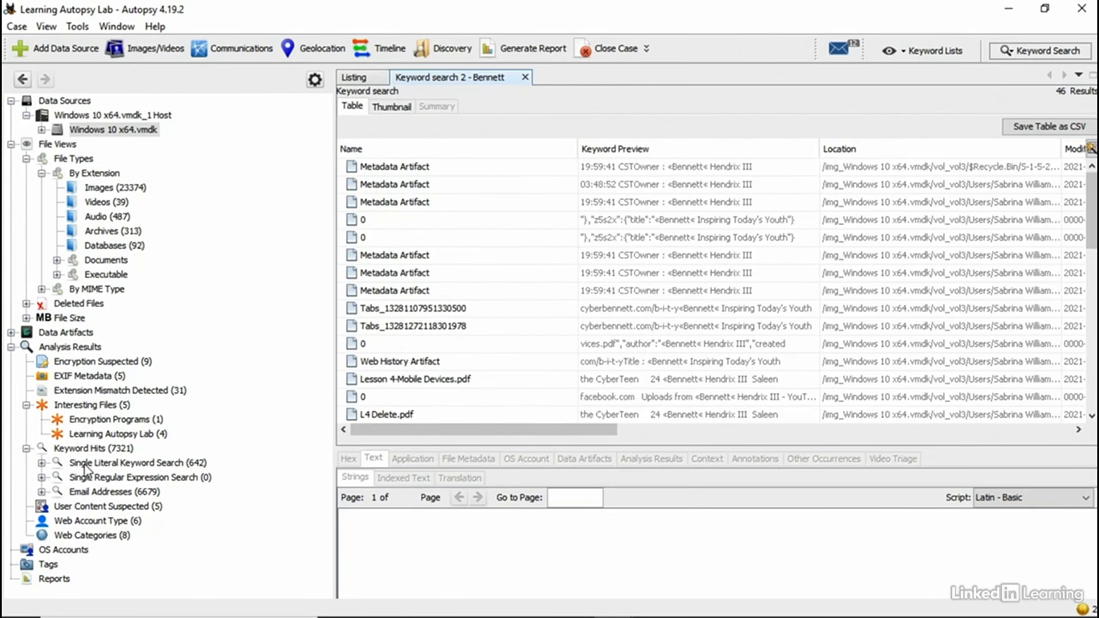
# Step: Expand and collapse the Single Literal Keyword Search hits, then return to Keyword Search
pyautogui.click(42, 463)
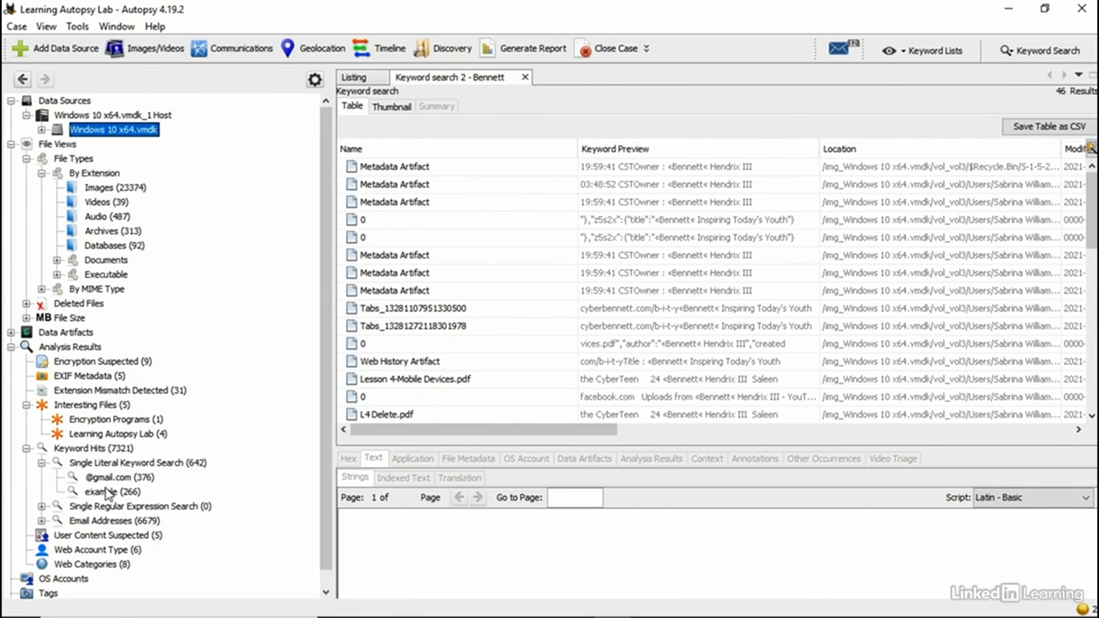
pyautogui.click(42, 463)
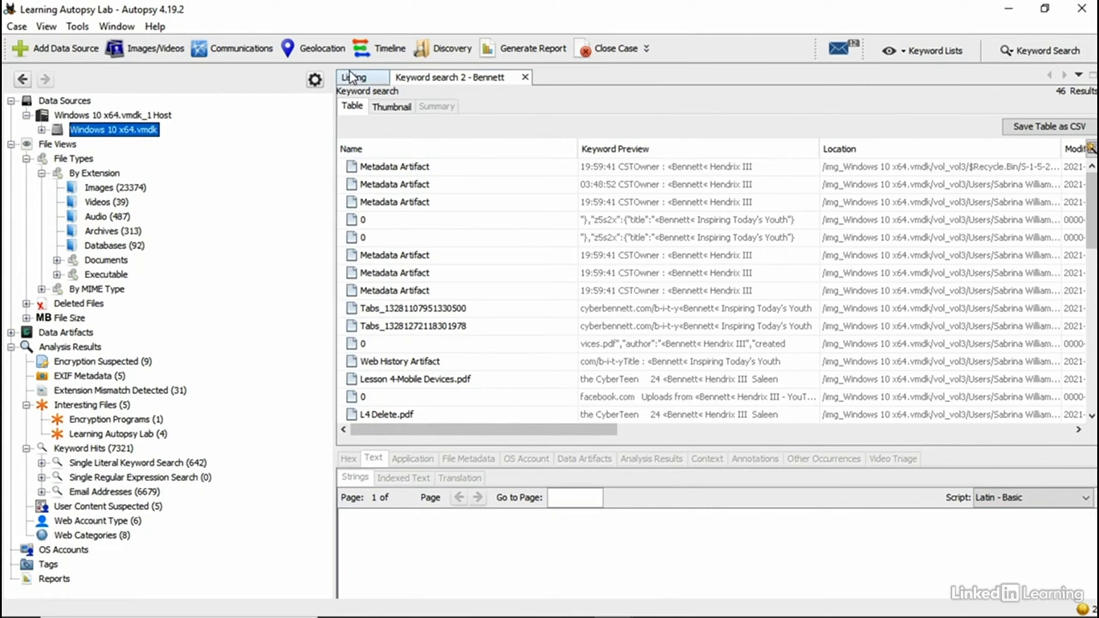
pyautogui.click(1005, 53)
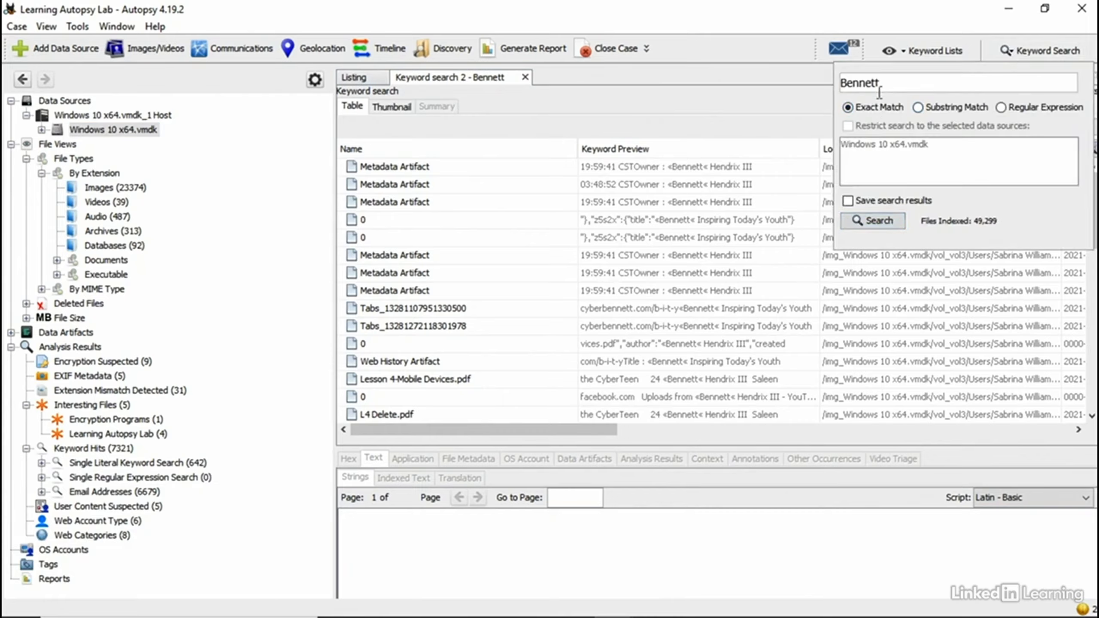
# Step: Run a saved keyword search for the subject's online handle and list its 67 hits
pyautogui.click(848, 201)
pyautogui.write('Cyber')
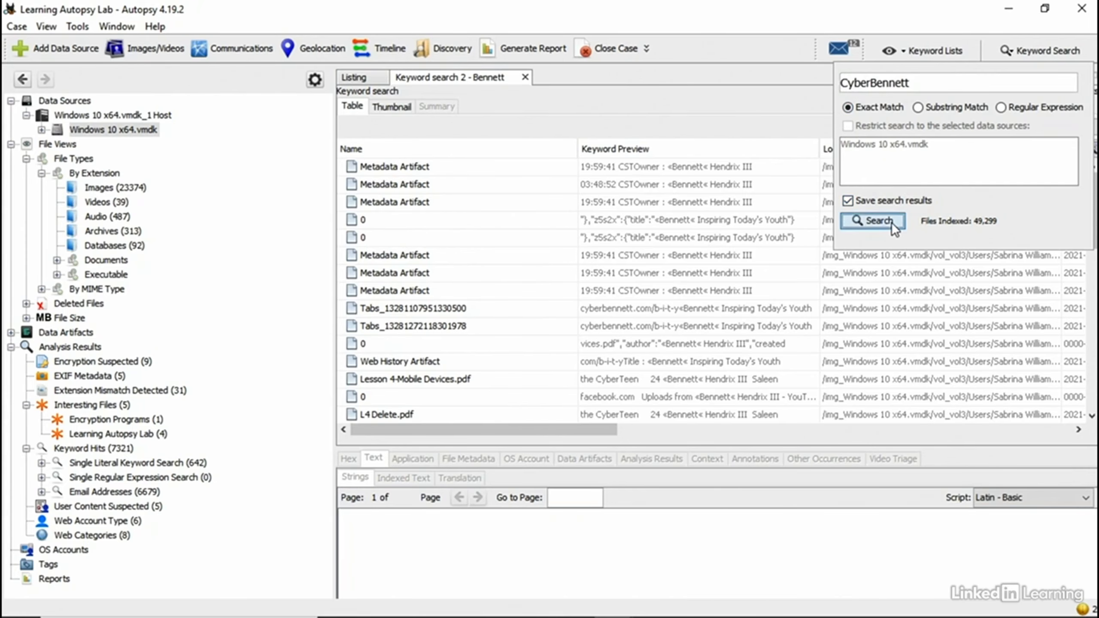
pyautogui.click(873, 221)
pyautogui.click(42, 463)
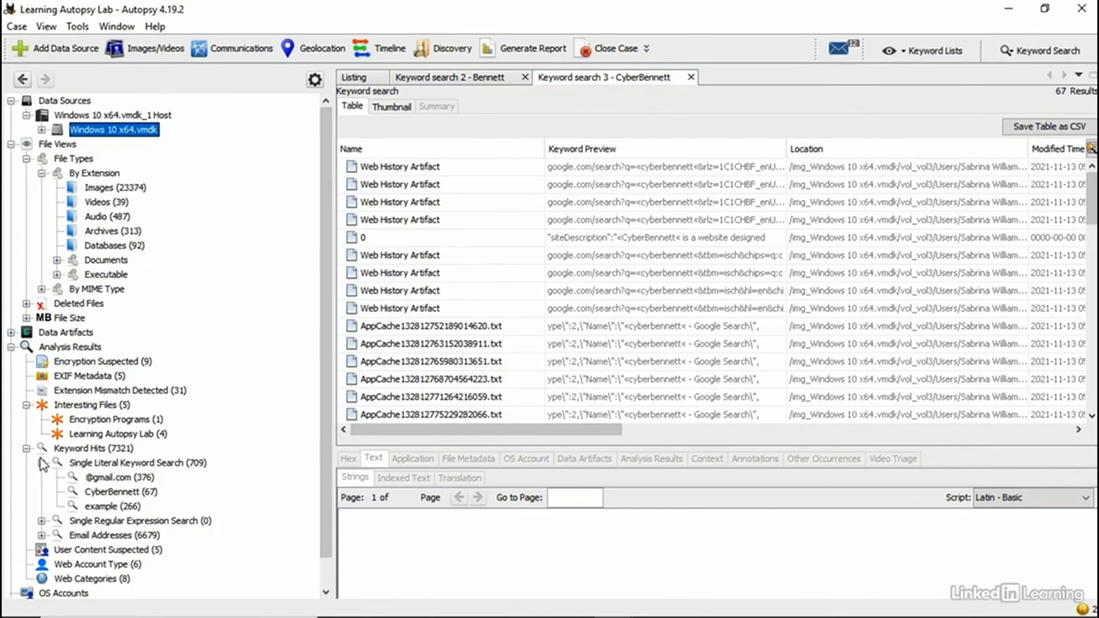
pyautogui.click(111, 493)
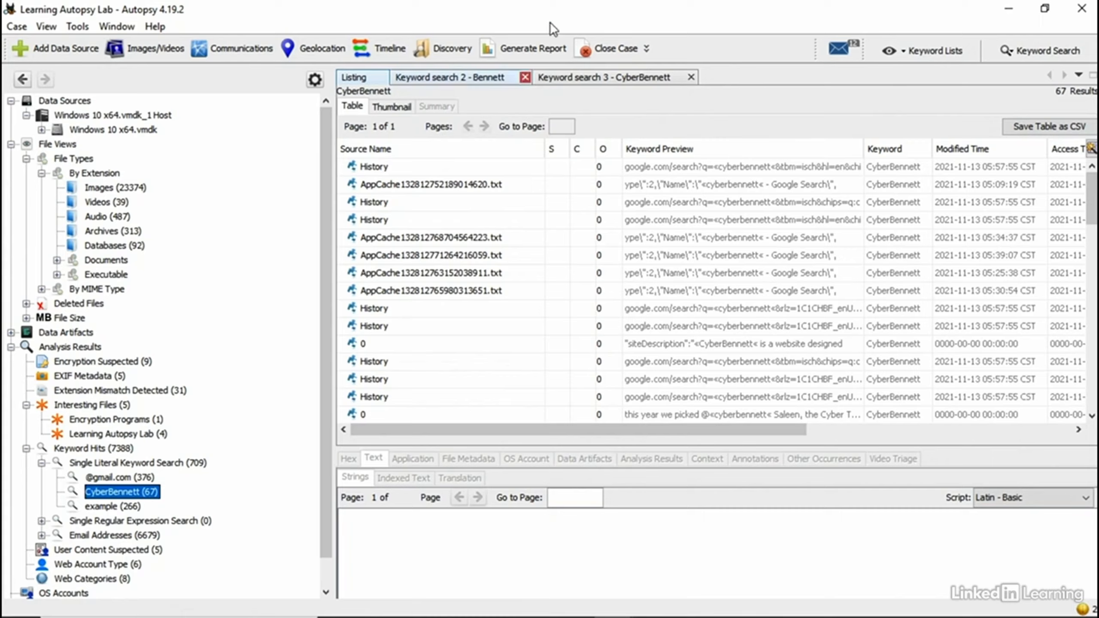
# Step: Close both temporary keyword result tabs and return to Keyword Search
pyautogui.click(525, 77)
pyautogui.click(548, 77)
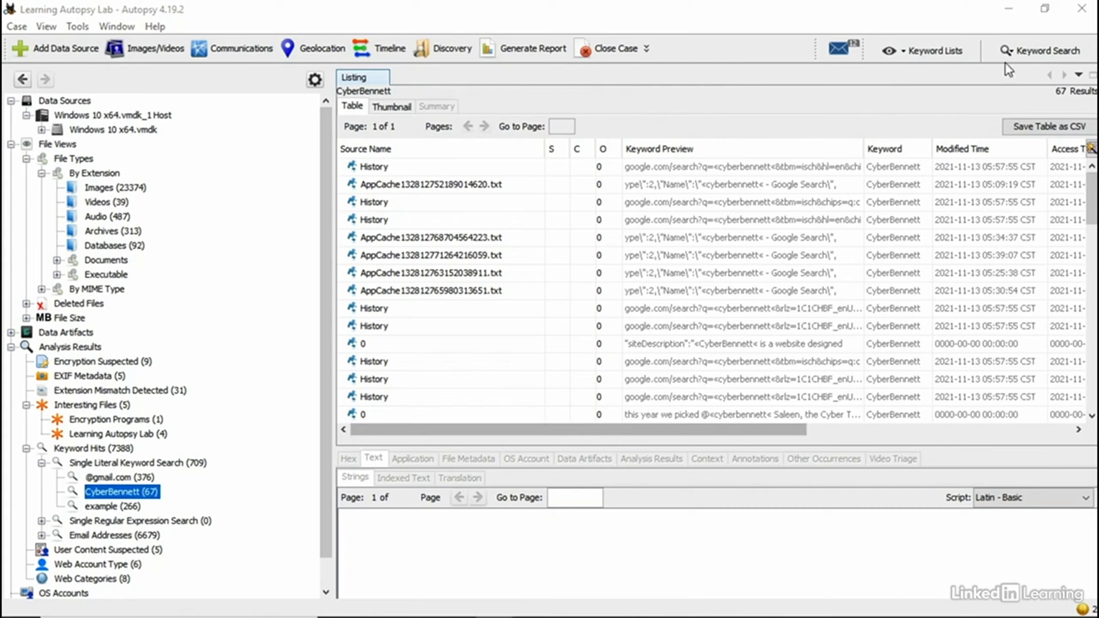
pyautogui.click(1025, 52)
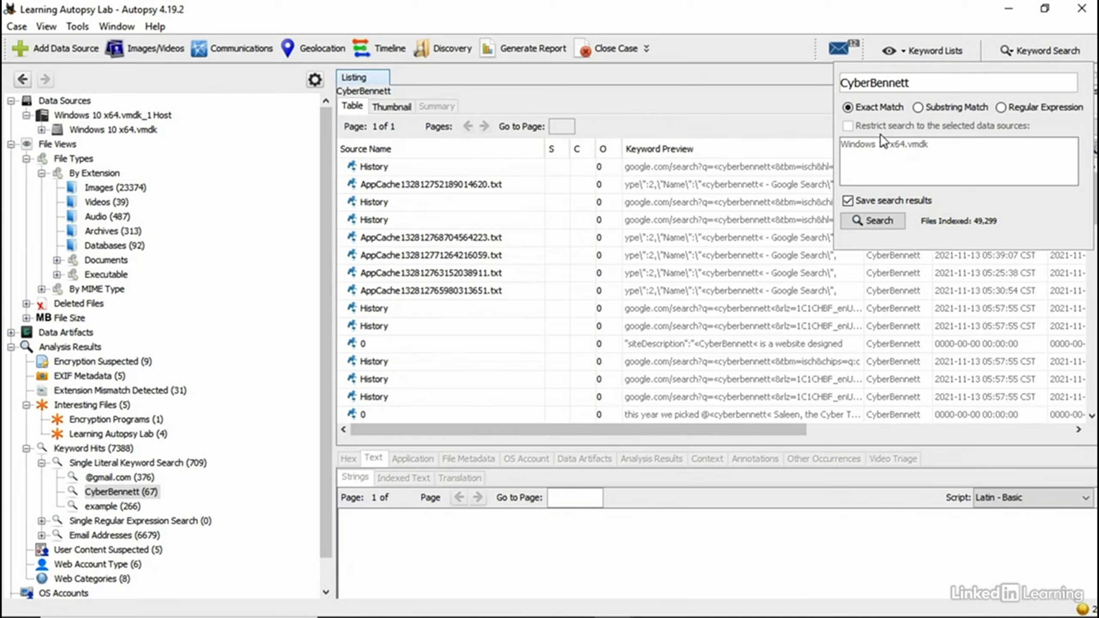
# Step: Set keyword matching to Regular Expression, then show the built-in Phone, IP, Email, URL and Credit Card lists
pyautogui.click(1018, 108)
pyautogui.hotkey('alt', 'Tab')
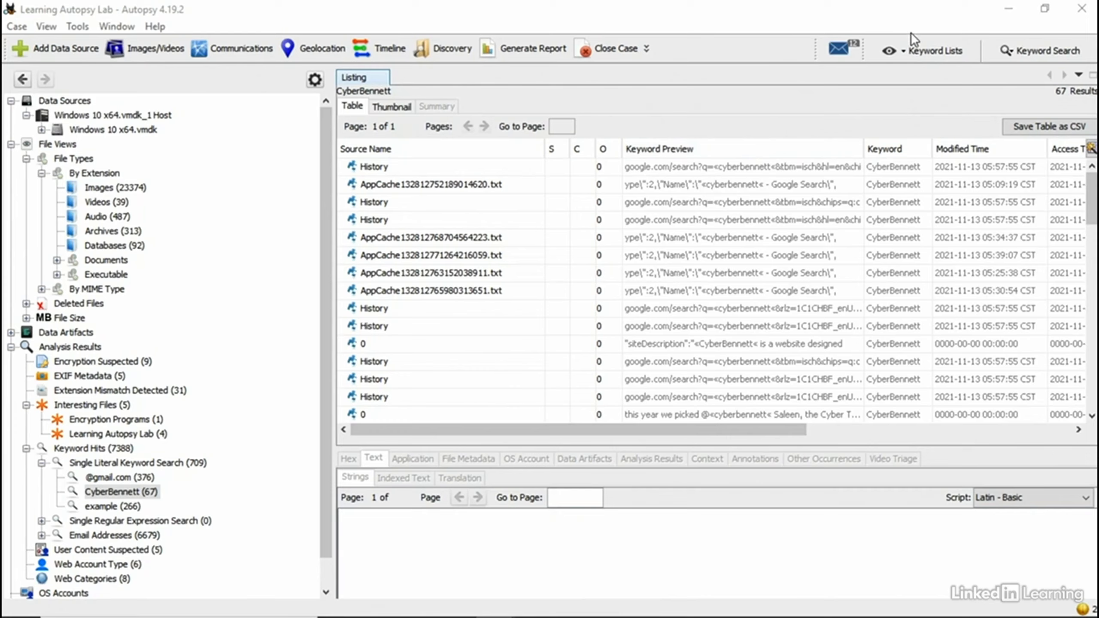
pyautogui.click(916, 54)
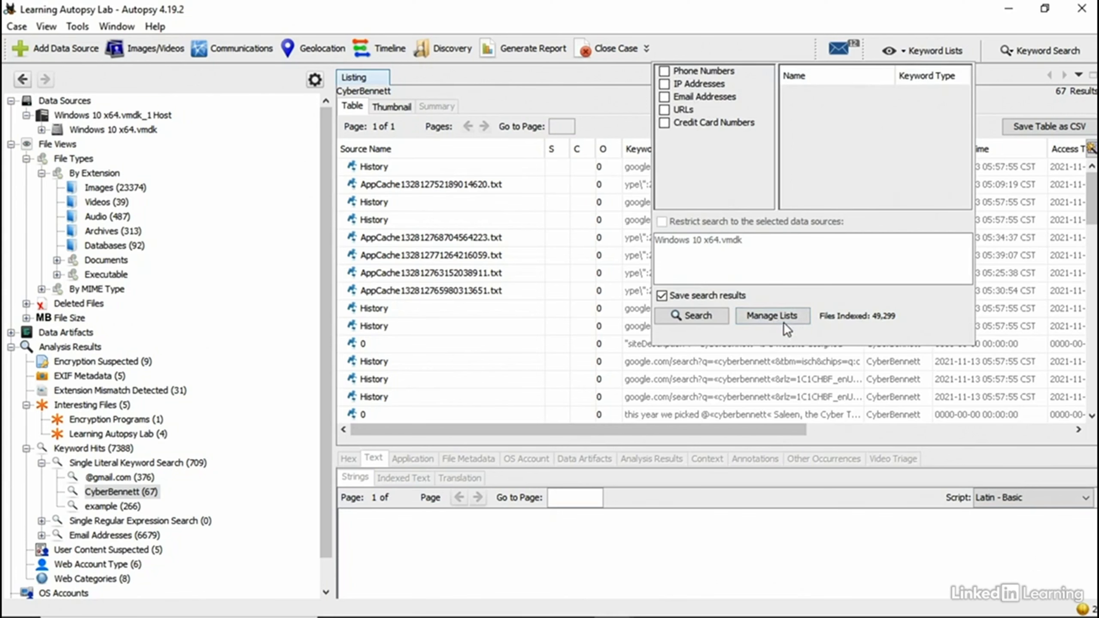
# Step: Tick the URLs, Email Addresses and IP Addresses lists and reach the keyword list management settings
pyautogui.click(665, 109)
pyautogui.click(664, 97)
pyautogui.click(664, 84)
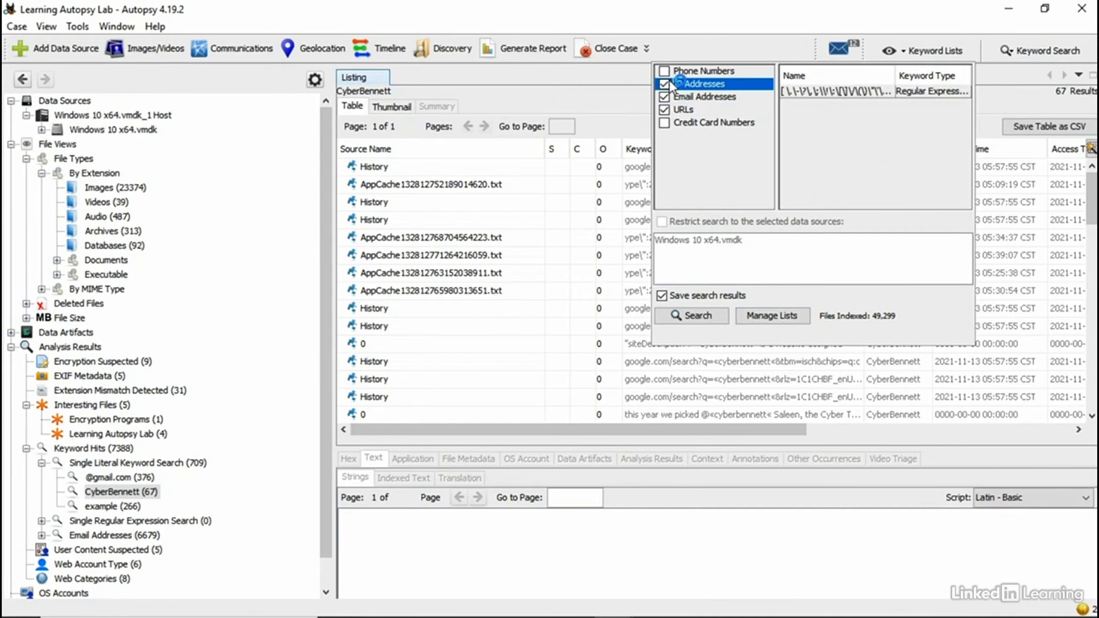
pyautogui.click(773, 316)
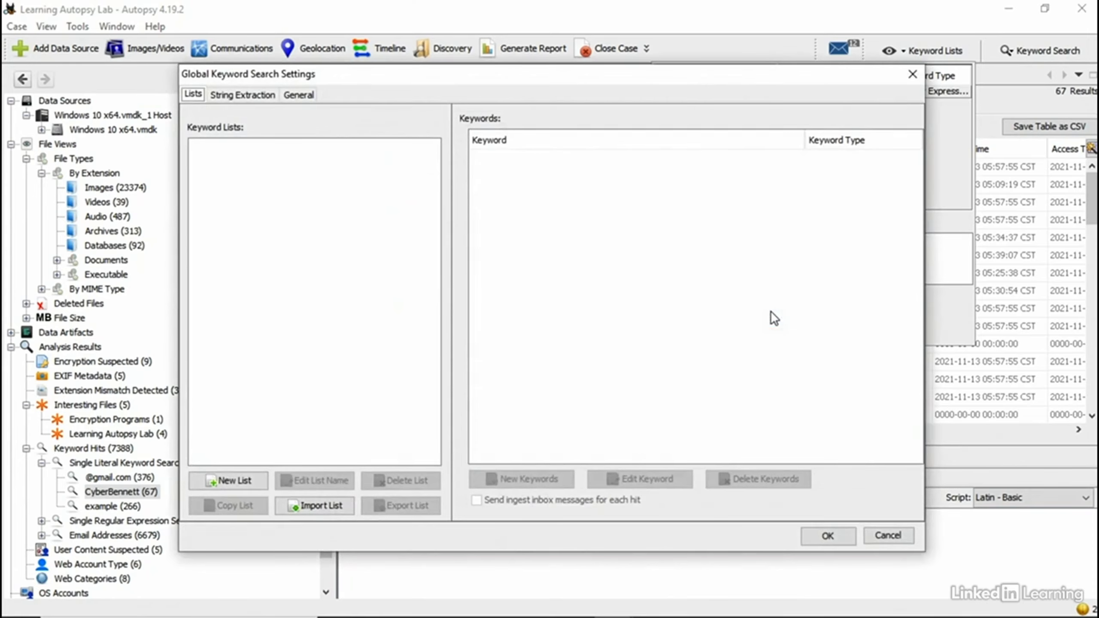
pyautogui.click(913, 74)
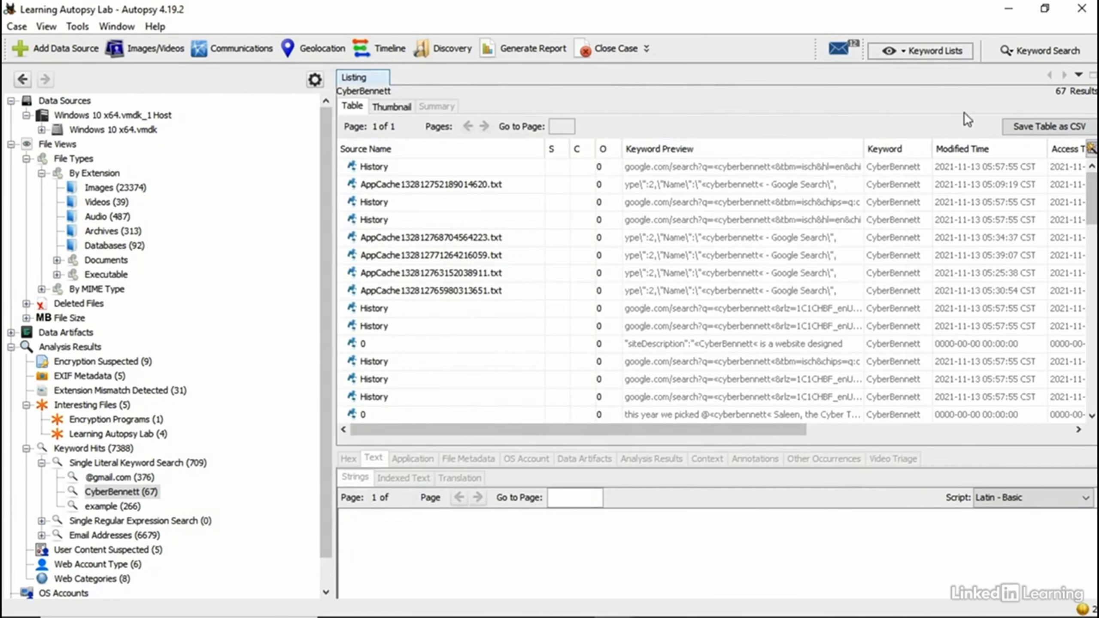
pyautogui.click(923, 53)
pyautogui.click(784, 318)
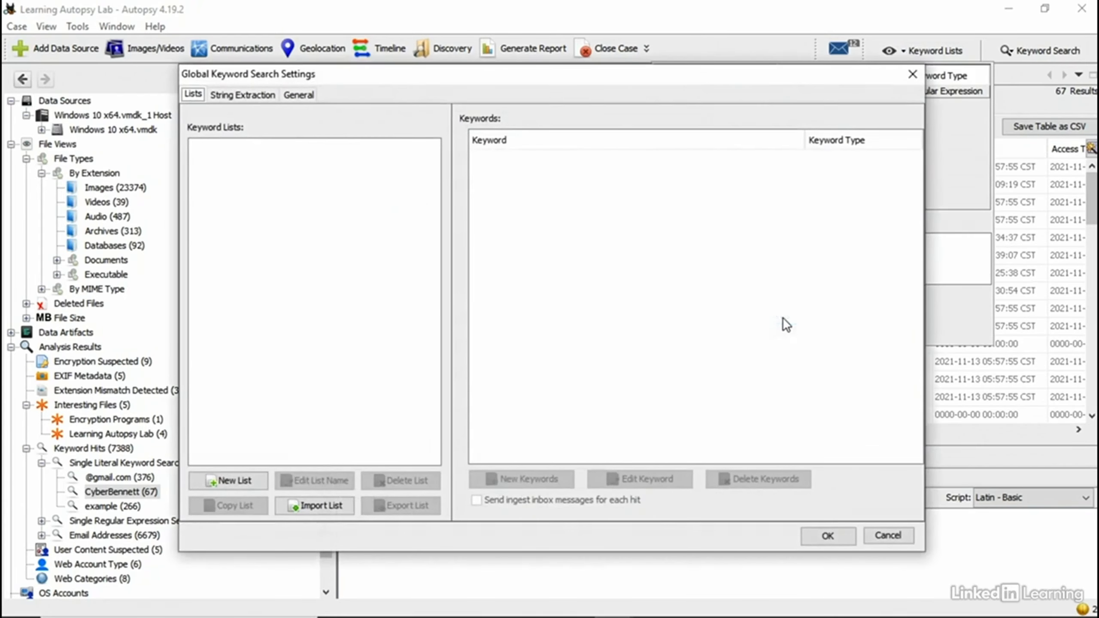
# Step: Create a new keyword list named Example, add no keywords, and save the settings
pyautogui.click(241, 479)
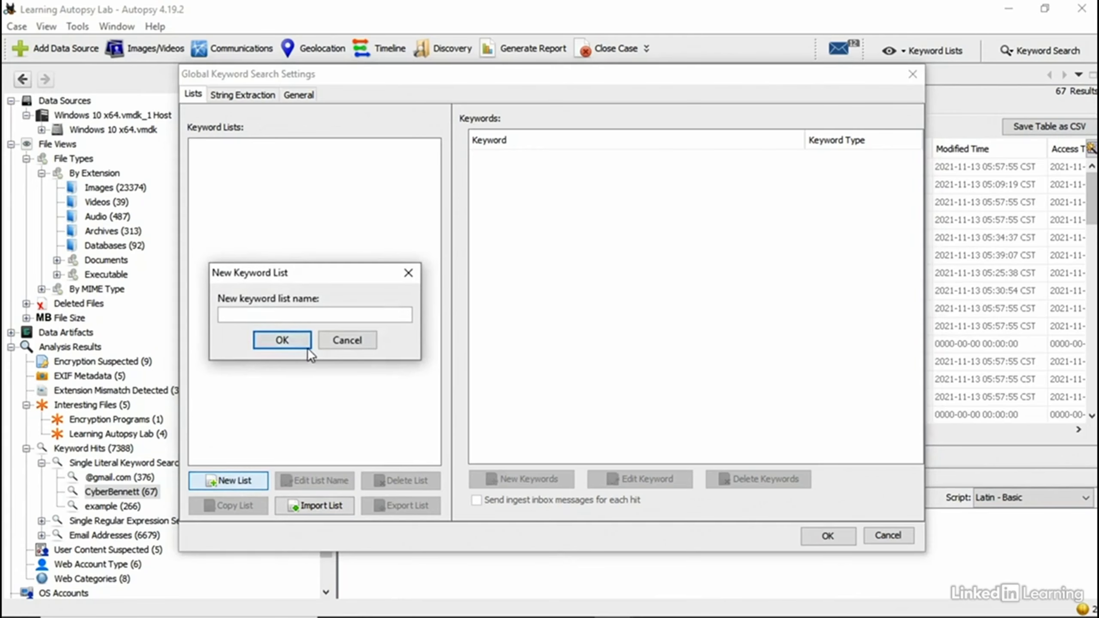
pyautogui.write('Example')
pyautogui.press('Return')
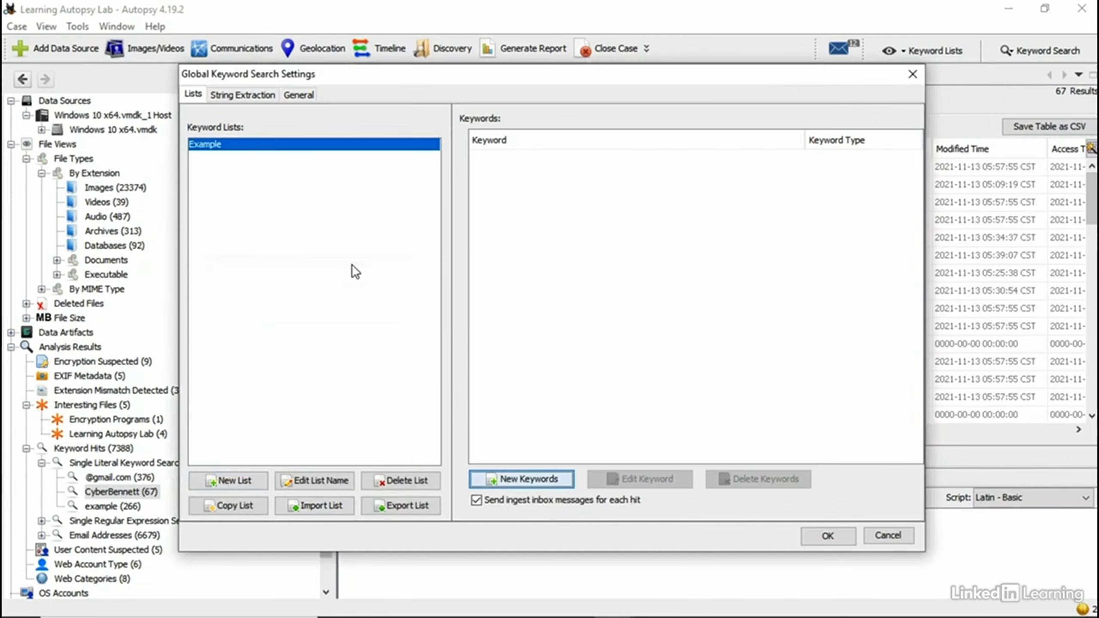
pyautogui.click(546, 478)
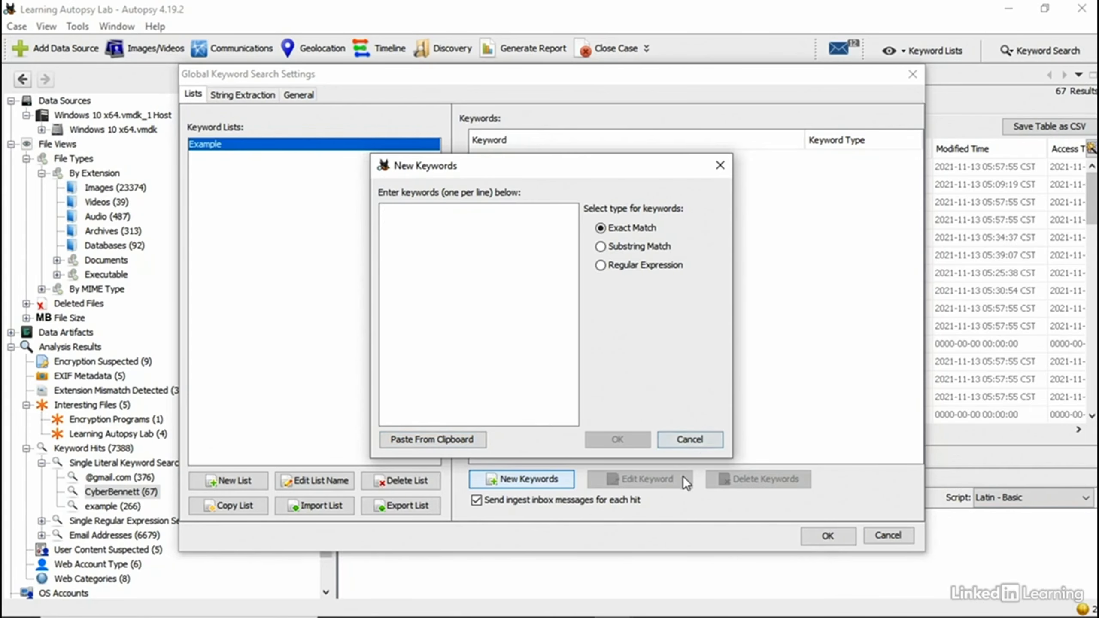
pyautogui.click(706, 440)
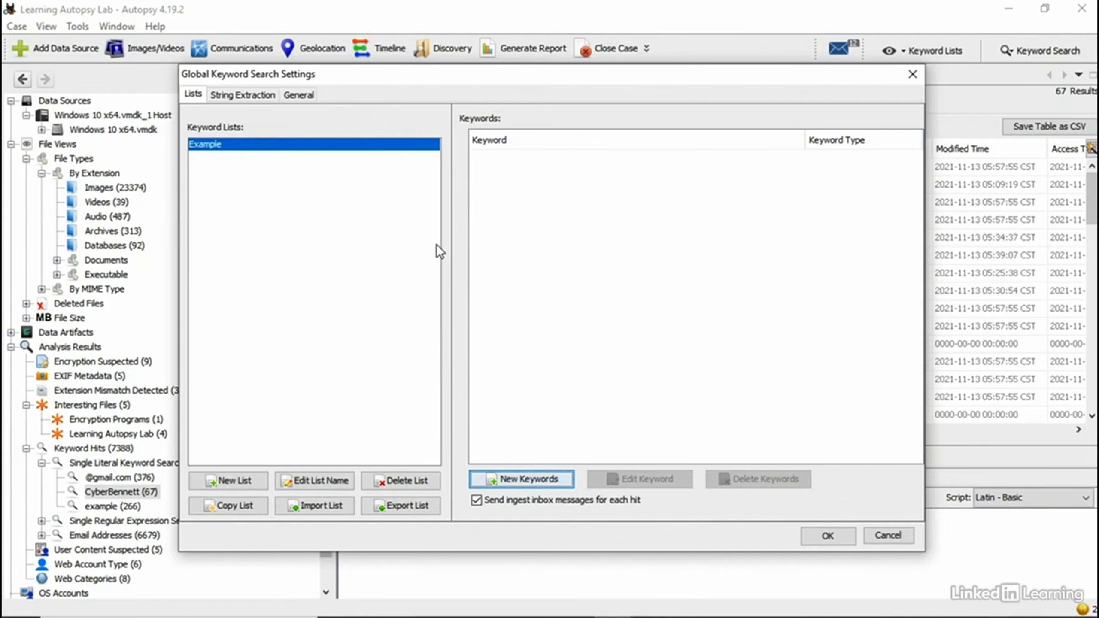
pyautogui.click(831, 535)
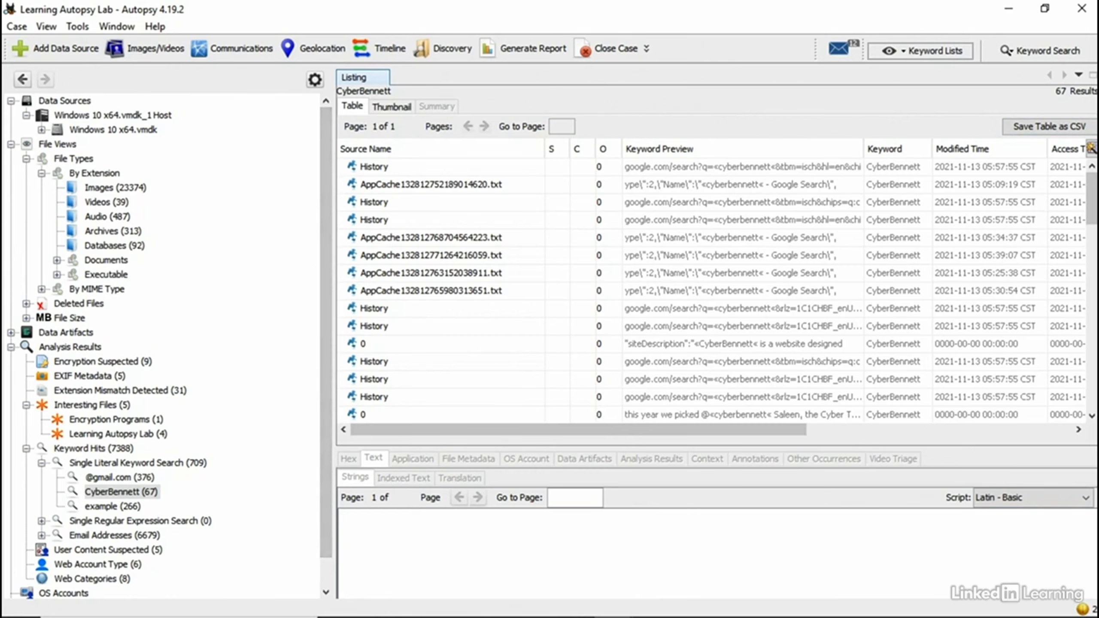
# Step: Exact-match search for H-Sport-Employee-Info.csv (43 hits), then list Learning Autopsy Lab's four interesting files
pyautogui.click(1043, 51)
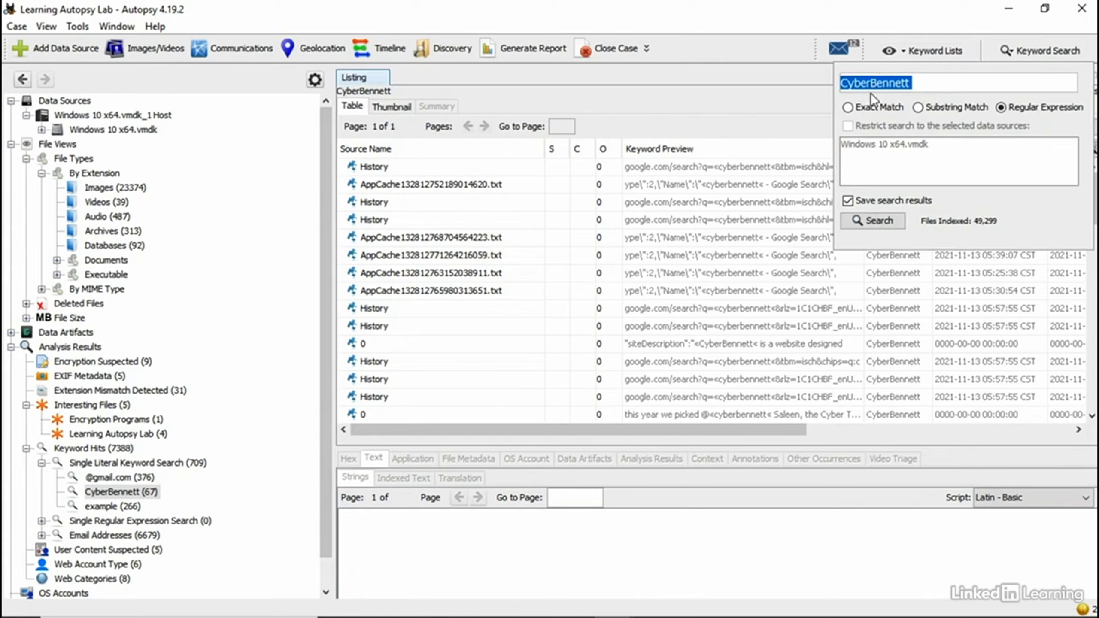
pyautogui.write('H-Sport-Employee-Info.csv')
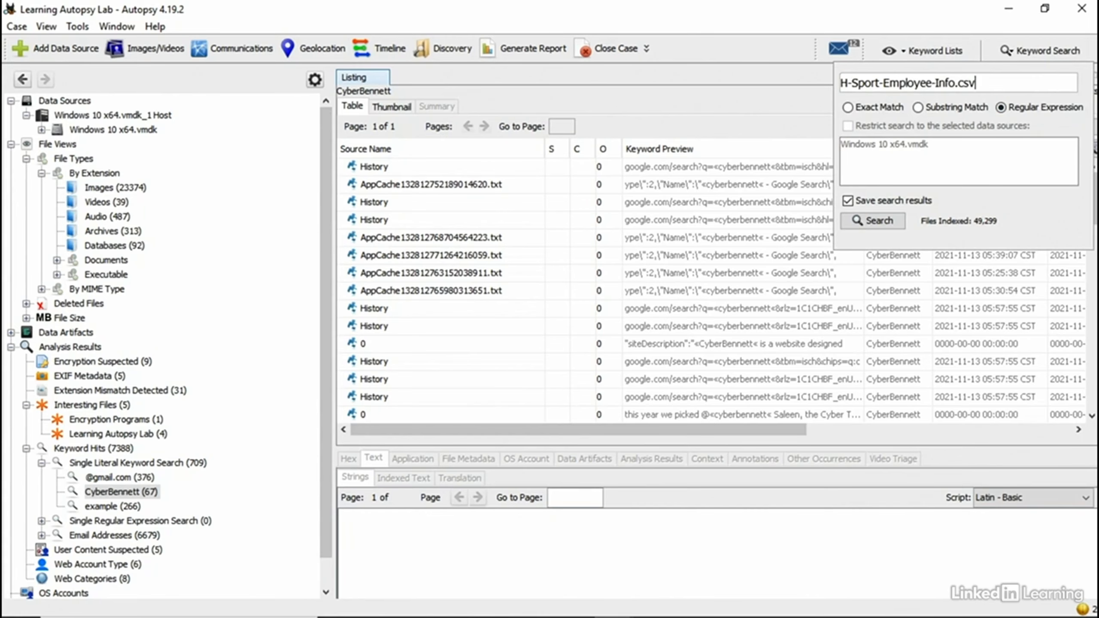
pyautogui.click(847, 108)
pyautogui.click(872, 218)
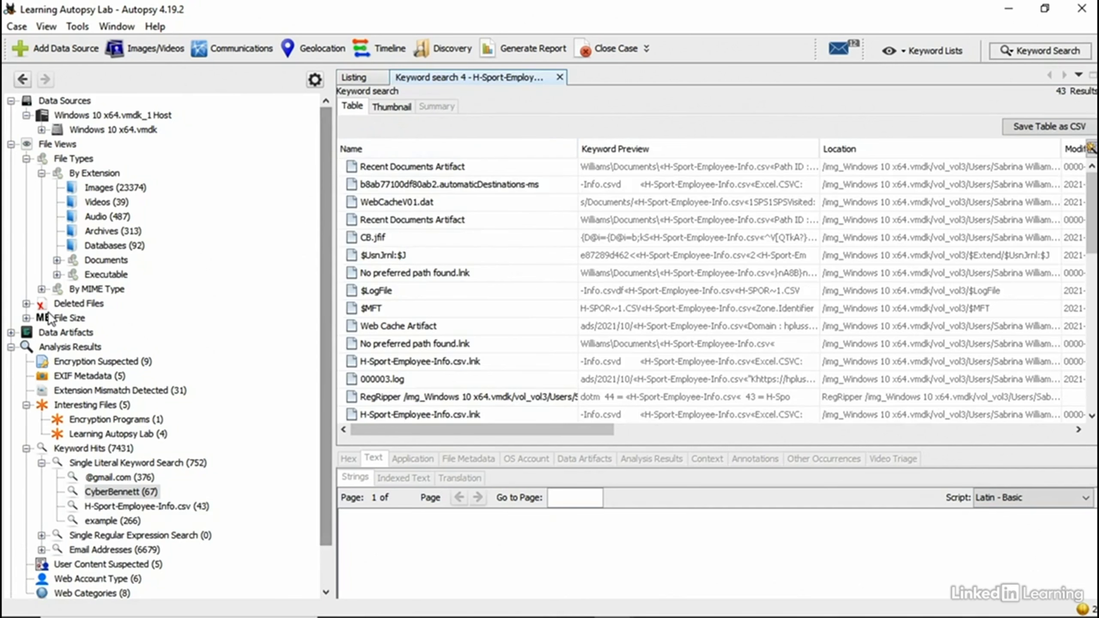
pyautogui.click(111, 433)
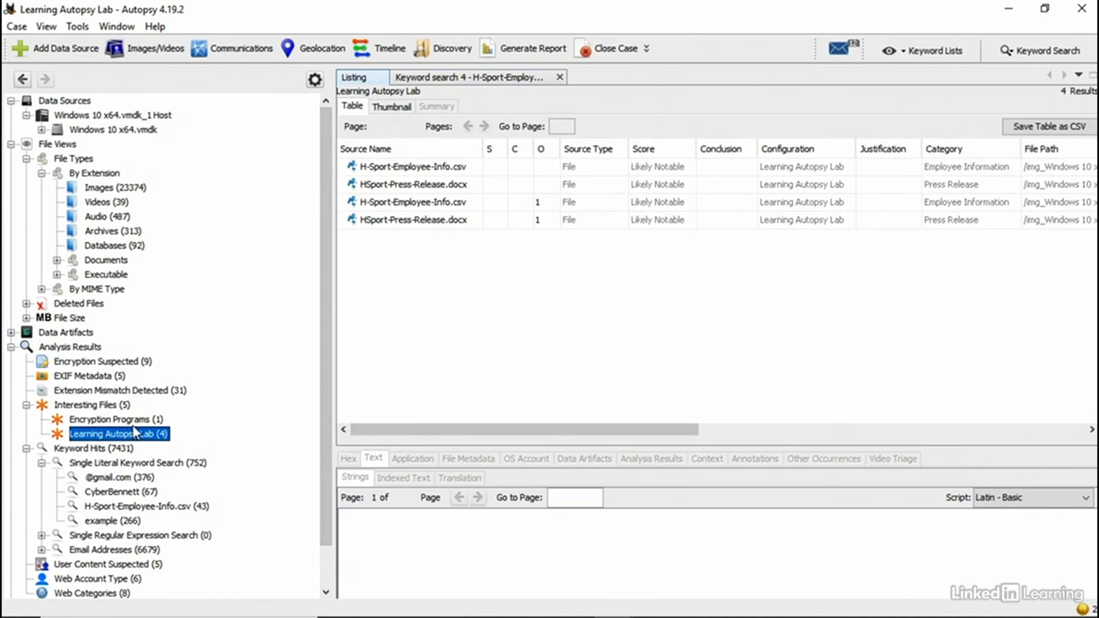
# Step: Switch between Keyword search 4 and the Listing tab, ending on the 43 H-Sport-Employee-Info.csv hits
pyautogui.click(480, 82)
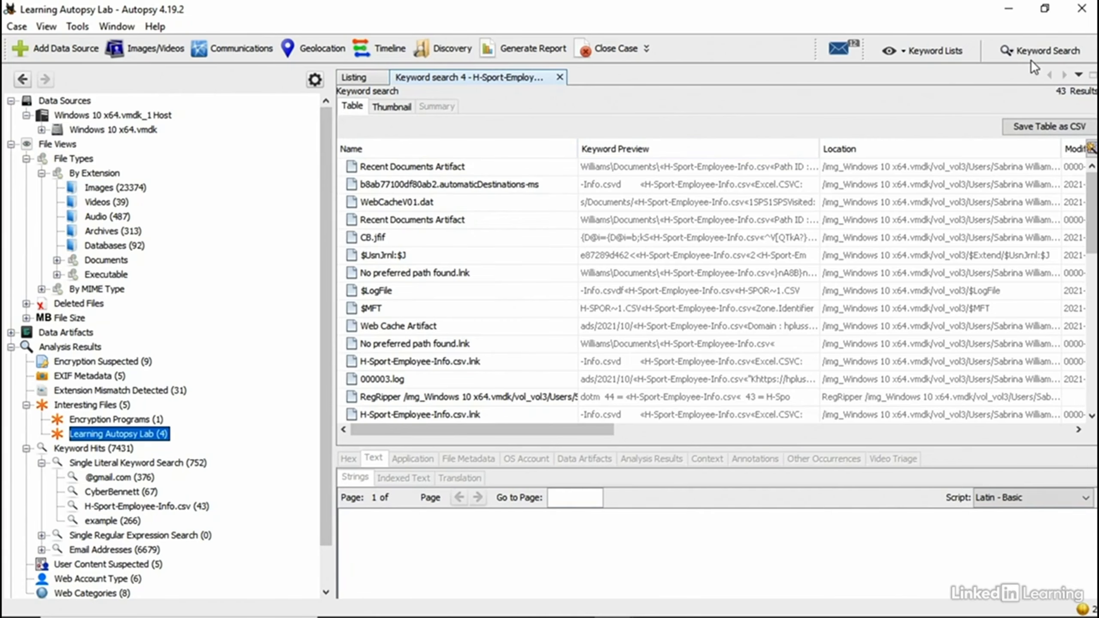
pyautogui.click(367, 77)
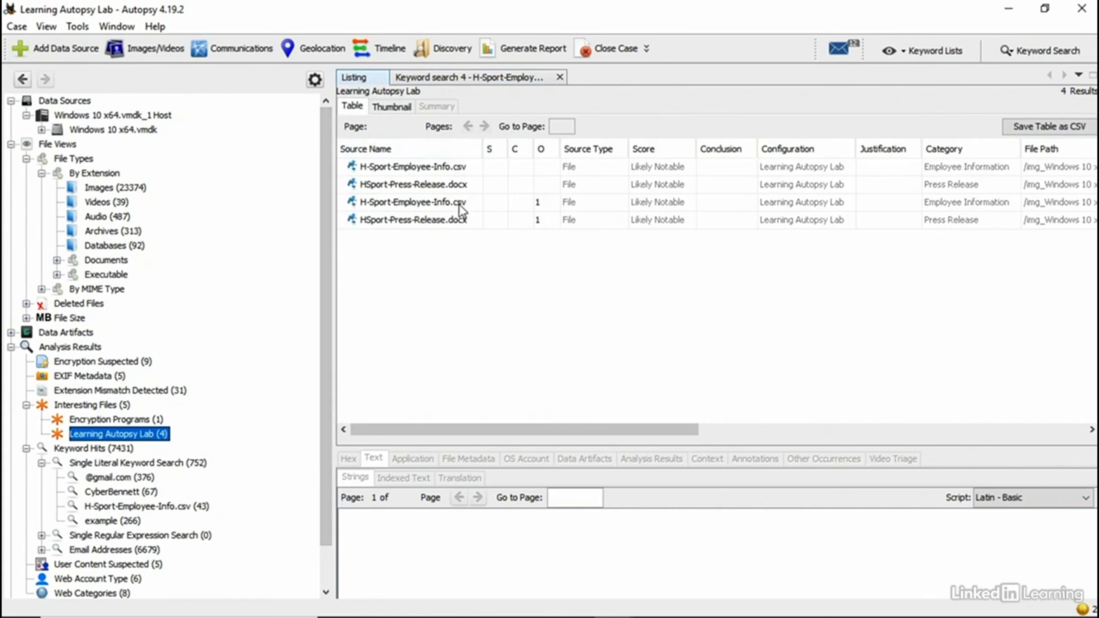
pyautogui.click(487, 78)
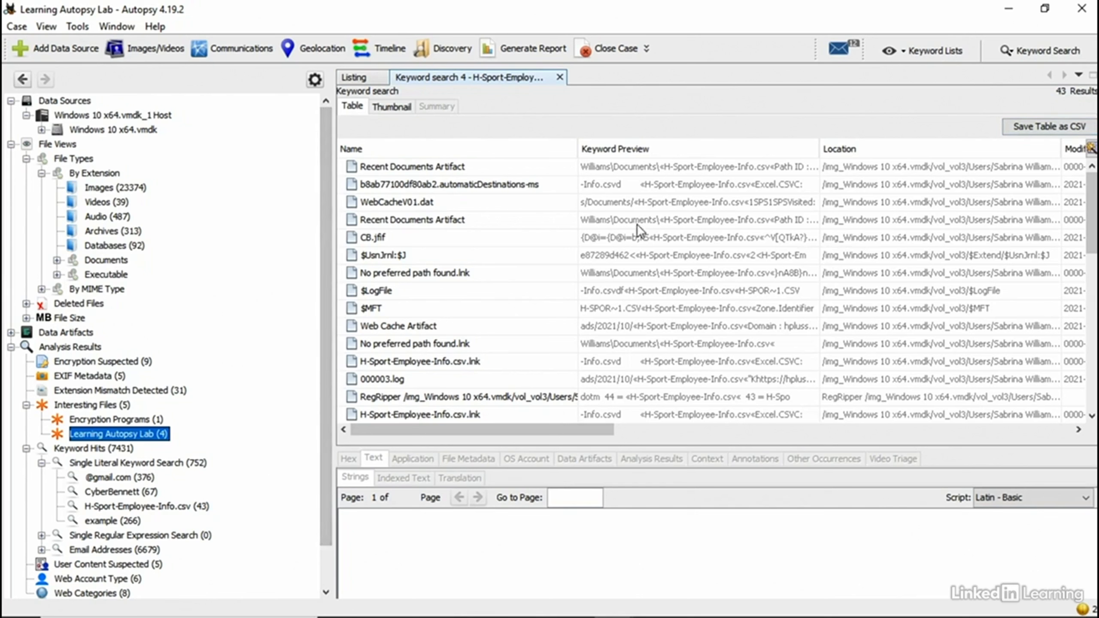
# Step: Read the highlighted indexed text of the Recent Documents, Web Cache, $MFT and .lnk hits, then return to the listing
pyautogui.click(638, 223)
pyautogui.click(371, 460)
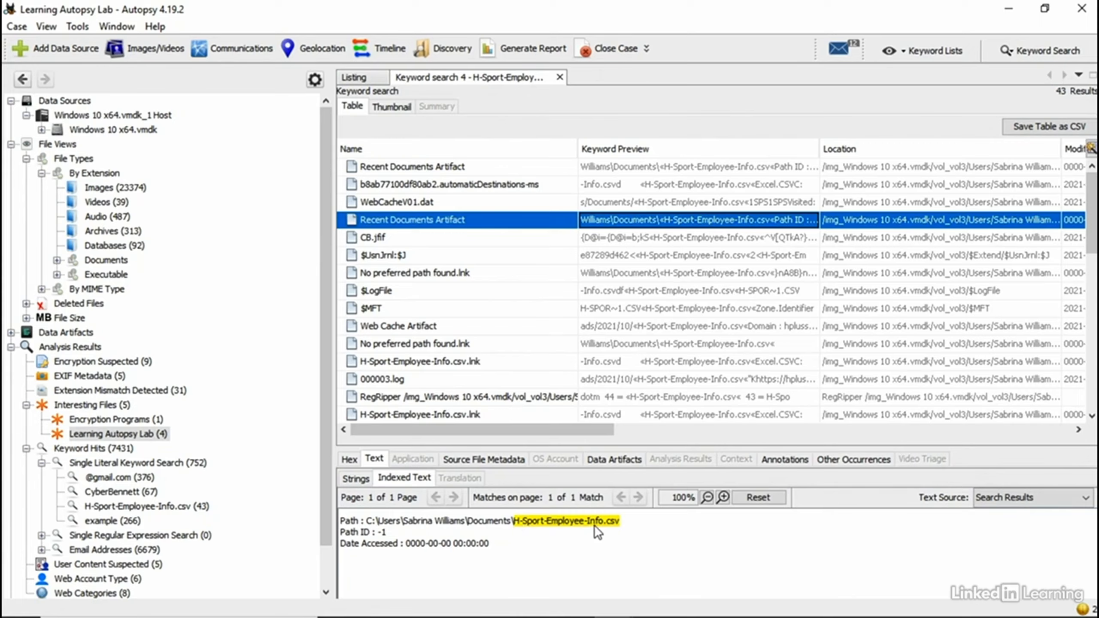
pyautogui.click(478, 329)
pyautogui.click(483, 362)
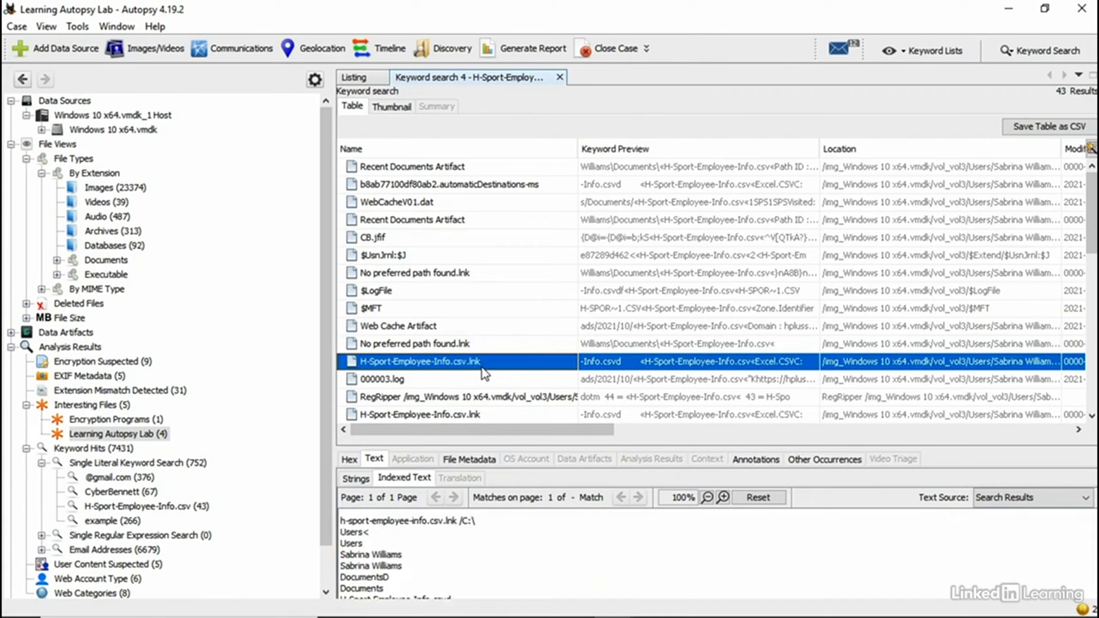
pyautogui.click(467, 309)
pyautogui.click(469, 340)
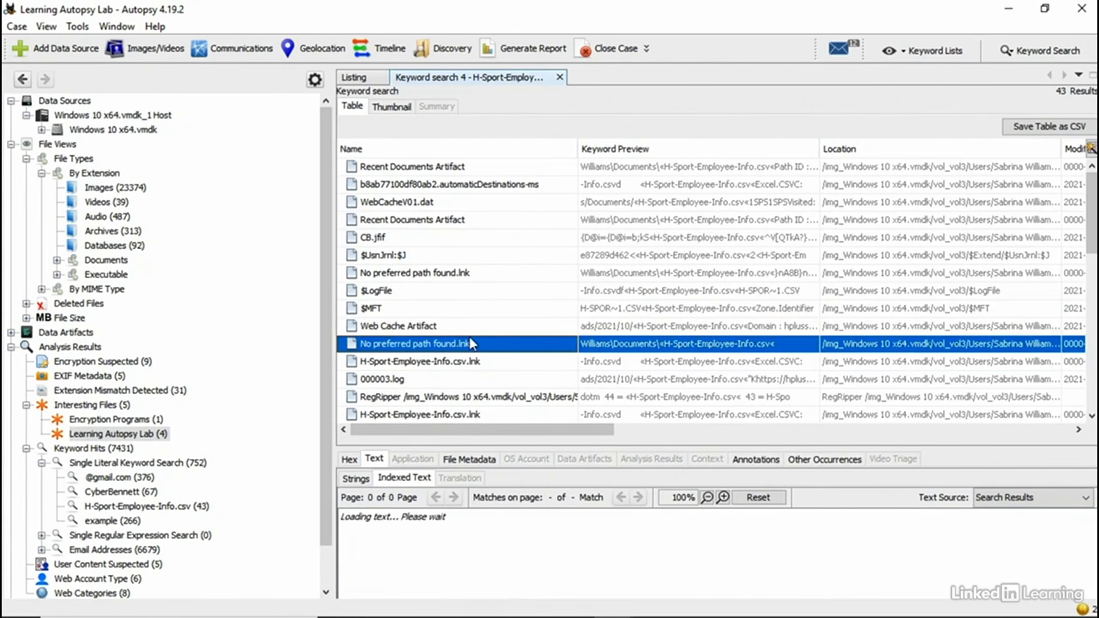
pyautogui.click(367, 75)
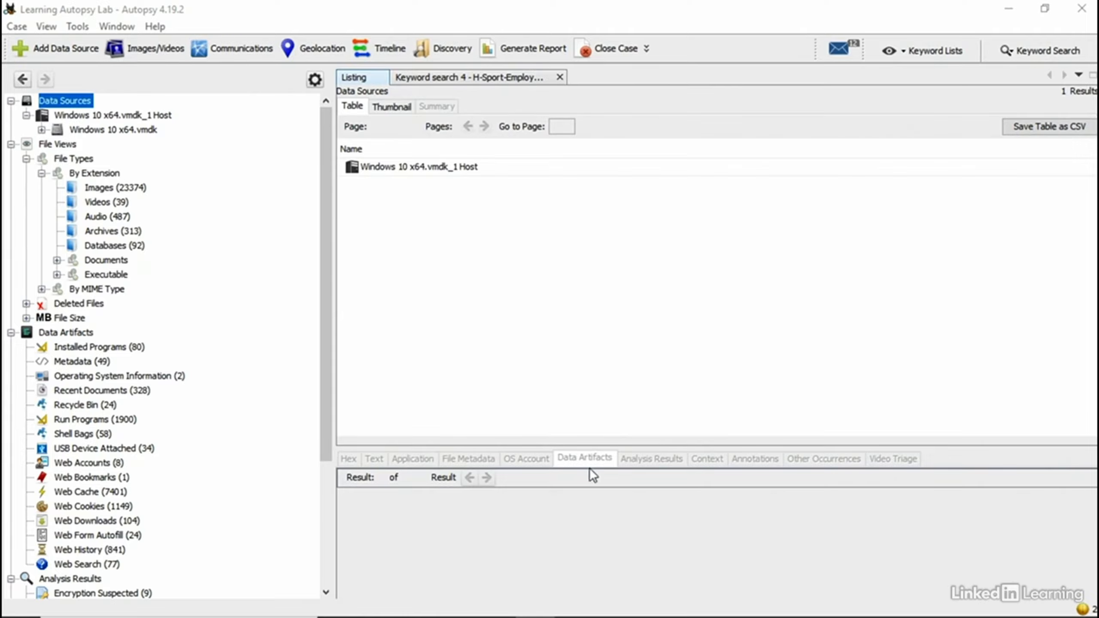
# Step: List the 80 installed programs and view tagging options for the Office 16 licensing entry
pyautogui.click(136, 392)
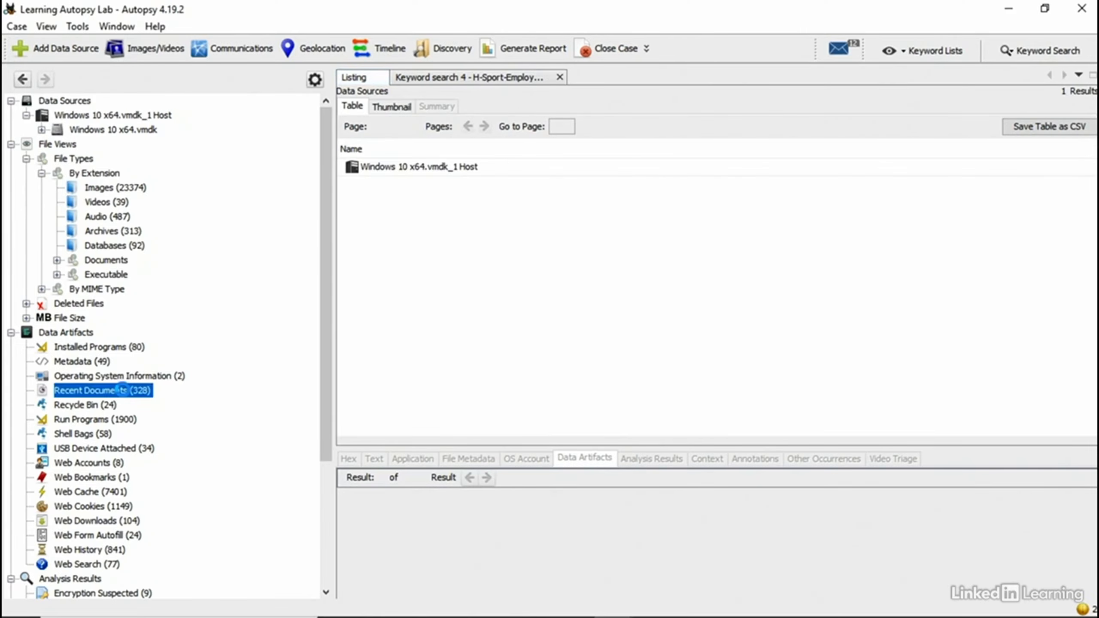
pyautogui.click(91, 352)
pyautogui.rightClick(385, 256)
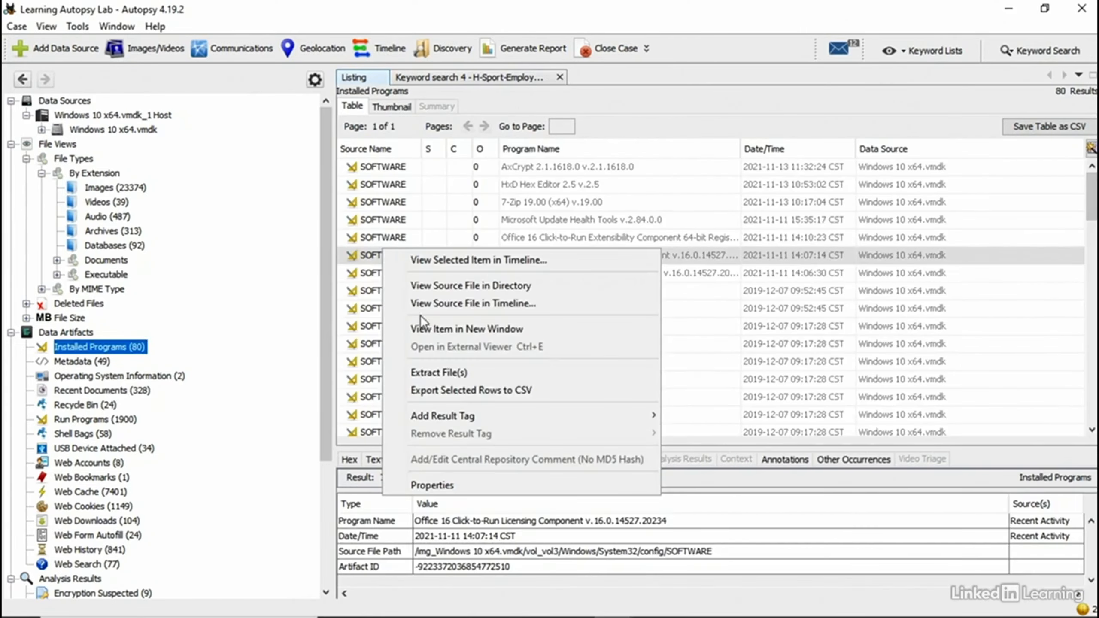
pyautogui.moveTo(453, 420)
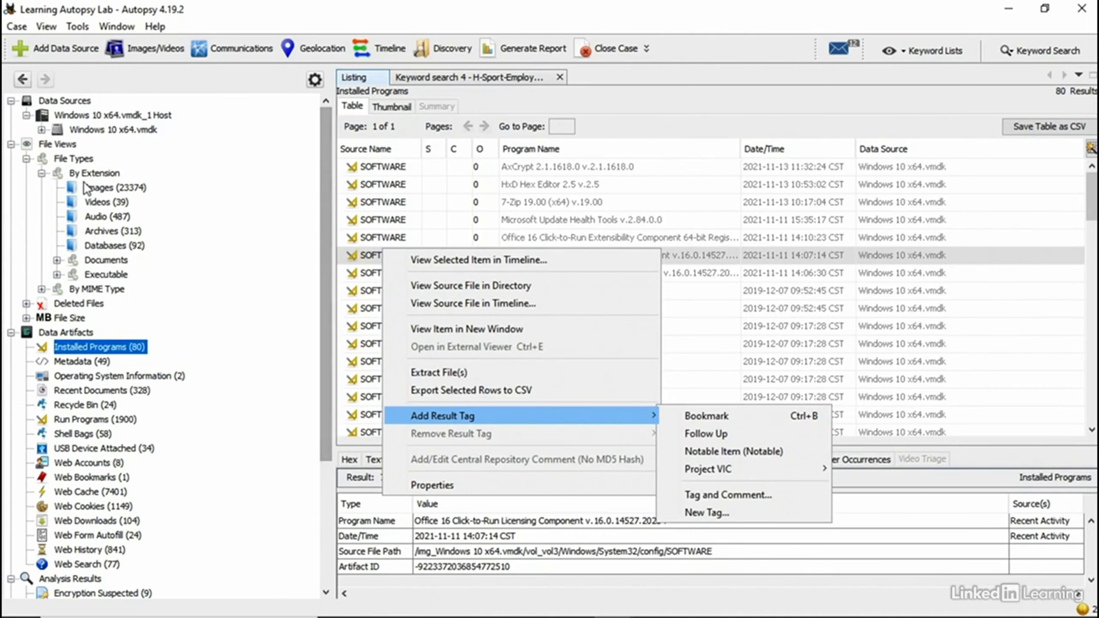
# Step: Preview NoiseAsset_256x256_PNG.png among the case's images, then list the 329 Recent Documents artifacts
pyautogui.click(111, 188)
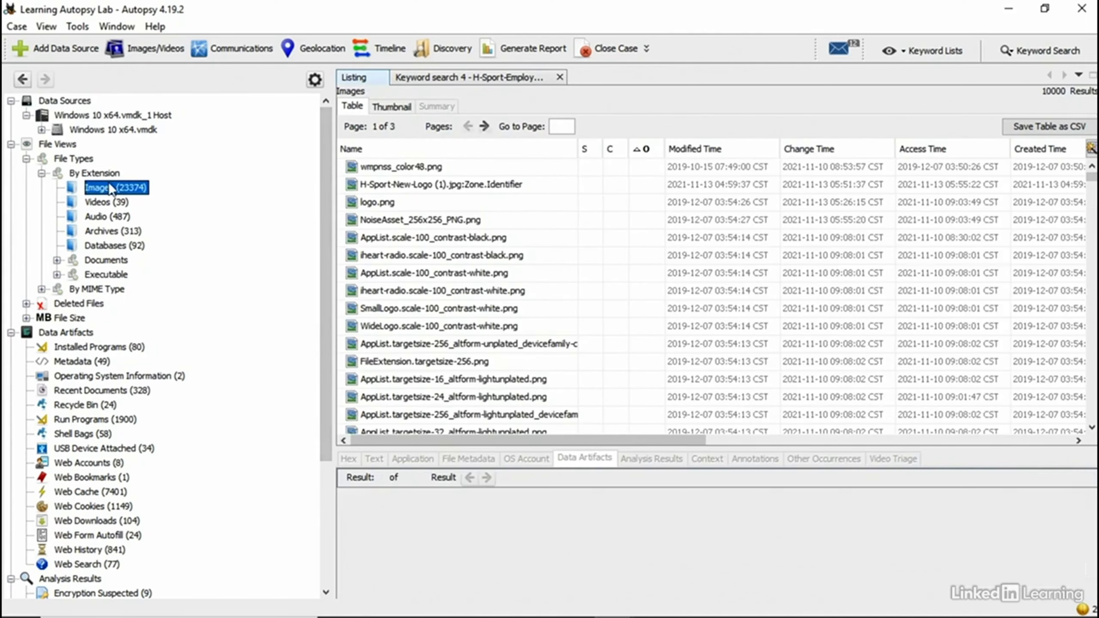
pyautogui.click(468, 217)
pyautogui.rightClick(468, 216)
pyautogui.moveTo(575, 383)
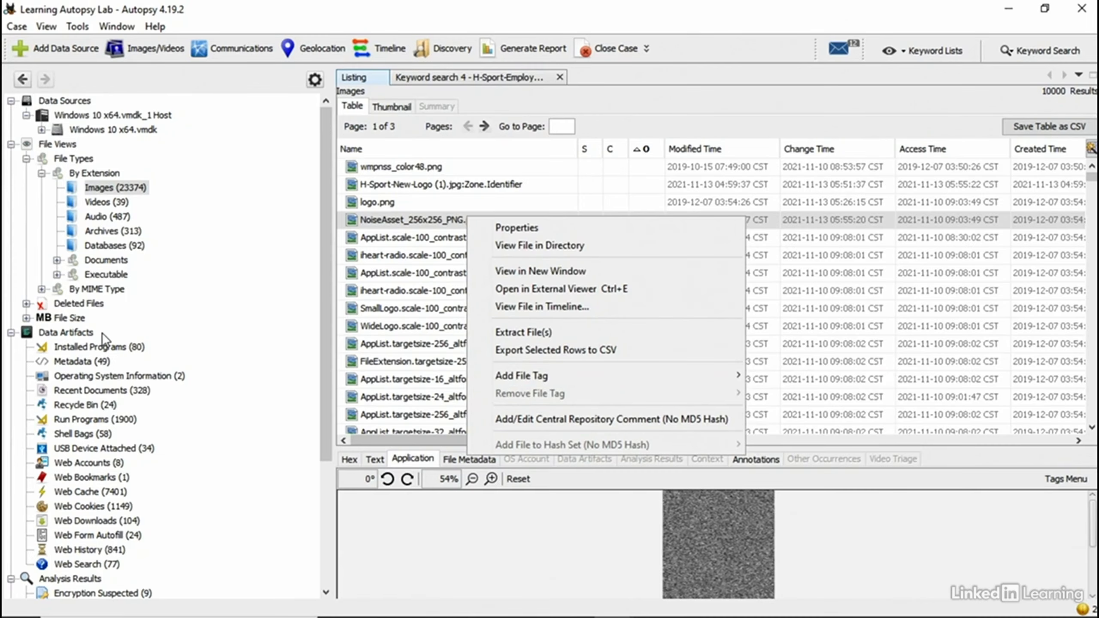
pyautogui.click(128, 400)
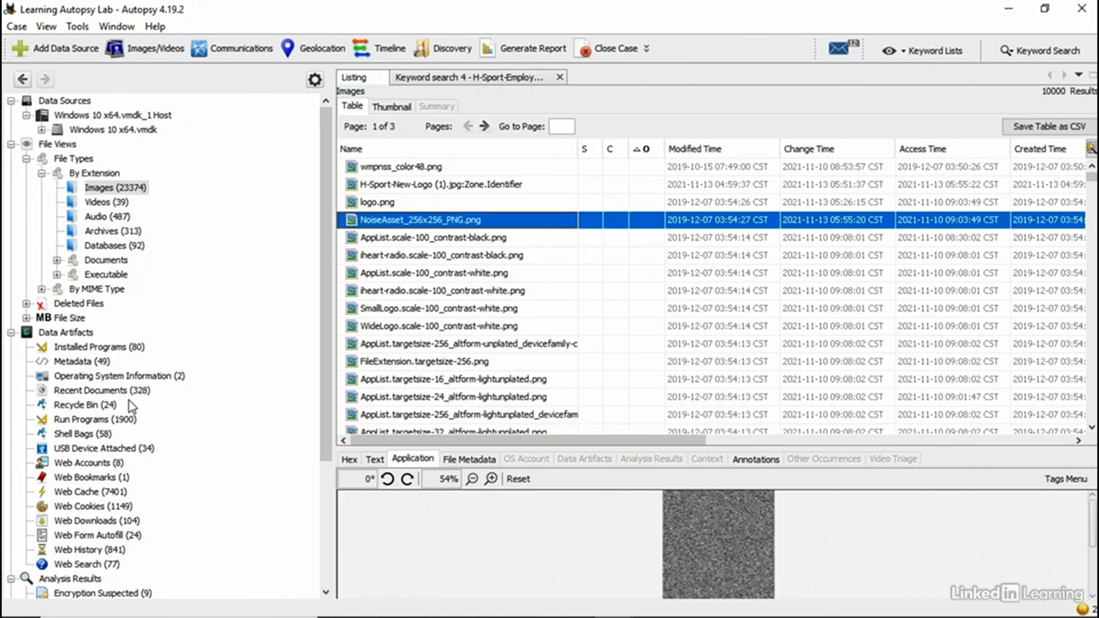
pyautogui.click(129, 396)
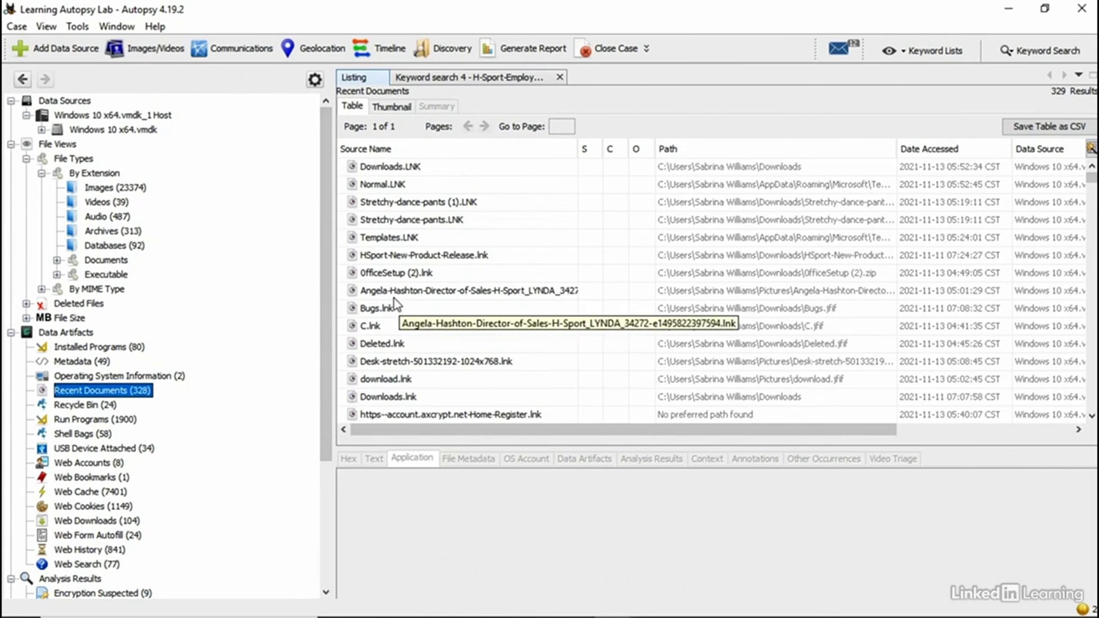
# Step: Choose Add Result Tag > New Tag for the OfficeSetup (2).lnk recent-document entry
pyautogui.rightClick(123, 391)
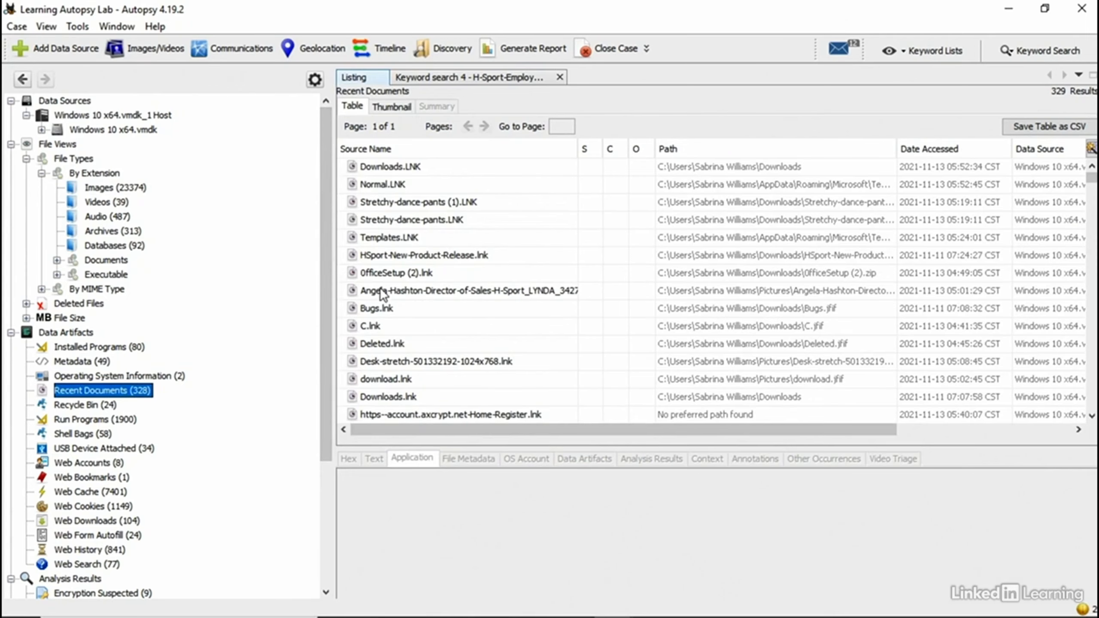
pyautogui.rightClick(388, 271)
pyautogui.moveTo(498, 478)
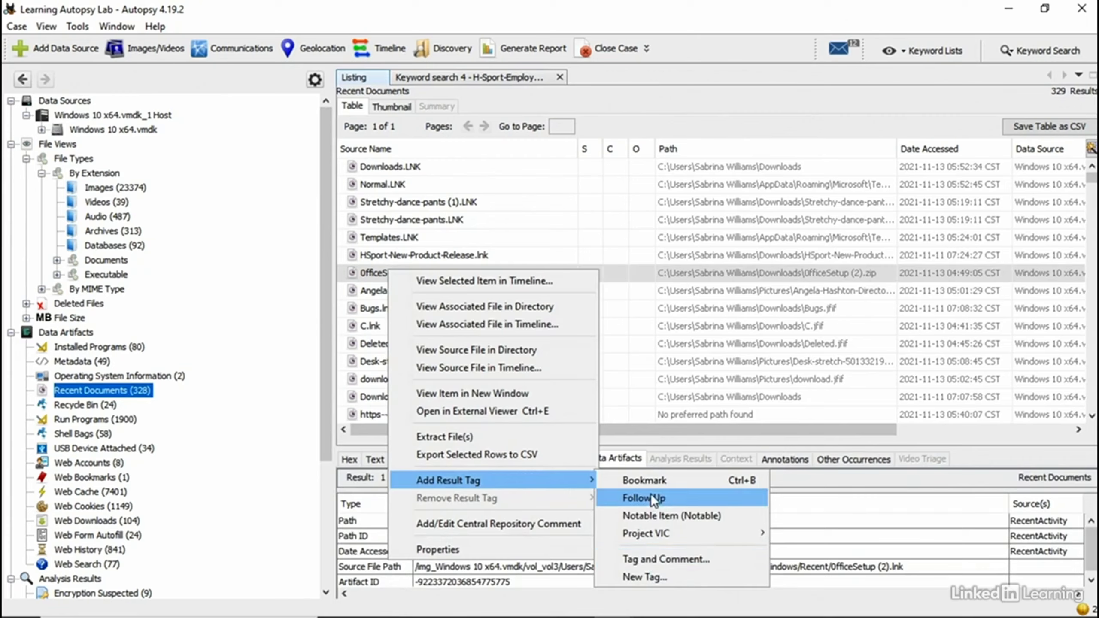
pyautogui.moveTo(665, 537)
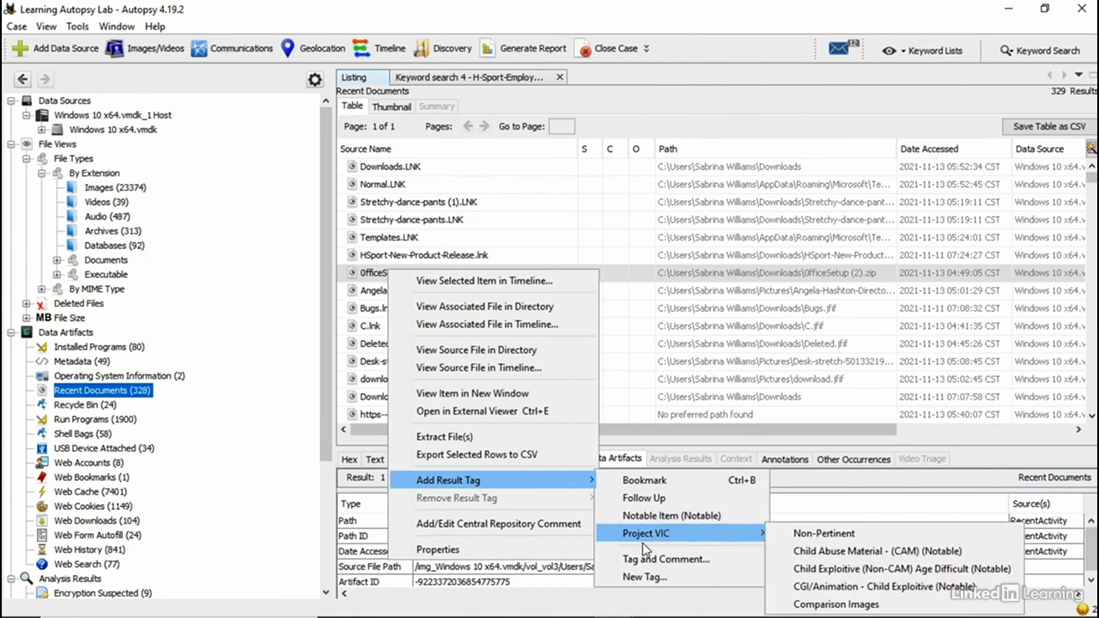
pyautogui.click(648, 571)
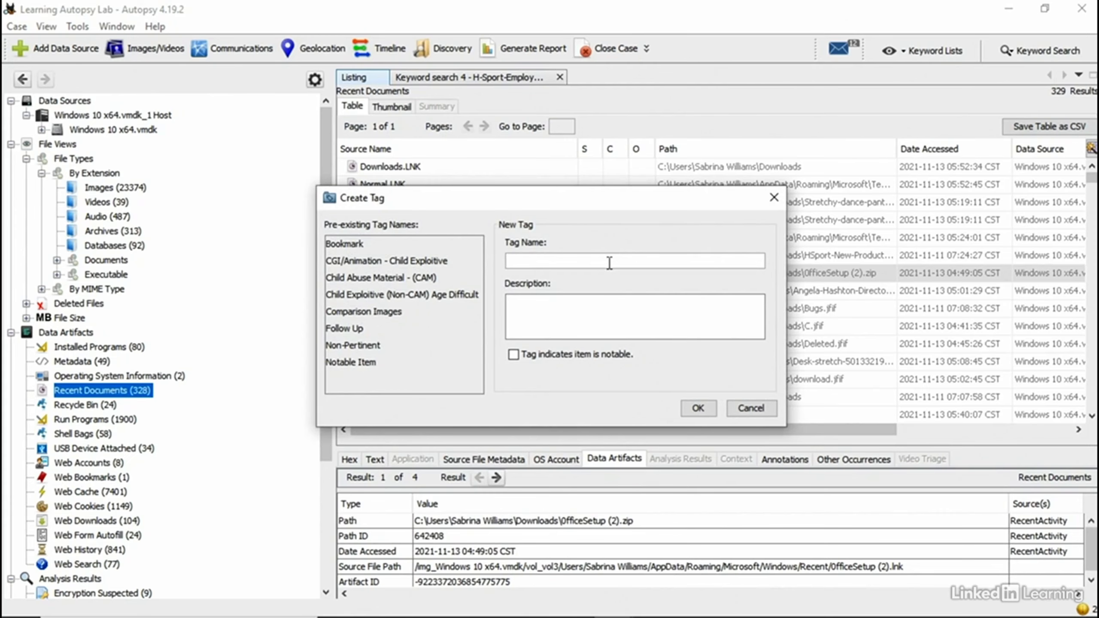
# Step: Name the new tag 'Leaked H+ Sport Files', begin its description, and apply it to the entry
pyautogui.write('H+ Sport Files')
pyautogui.press('Home')
pyautogui.write('Leaked')
pyautogui.click(553, 309)
pyautogui.write('Thi')
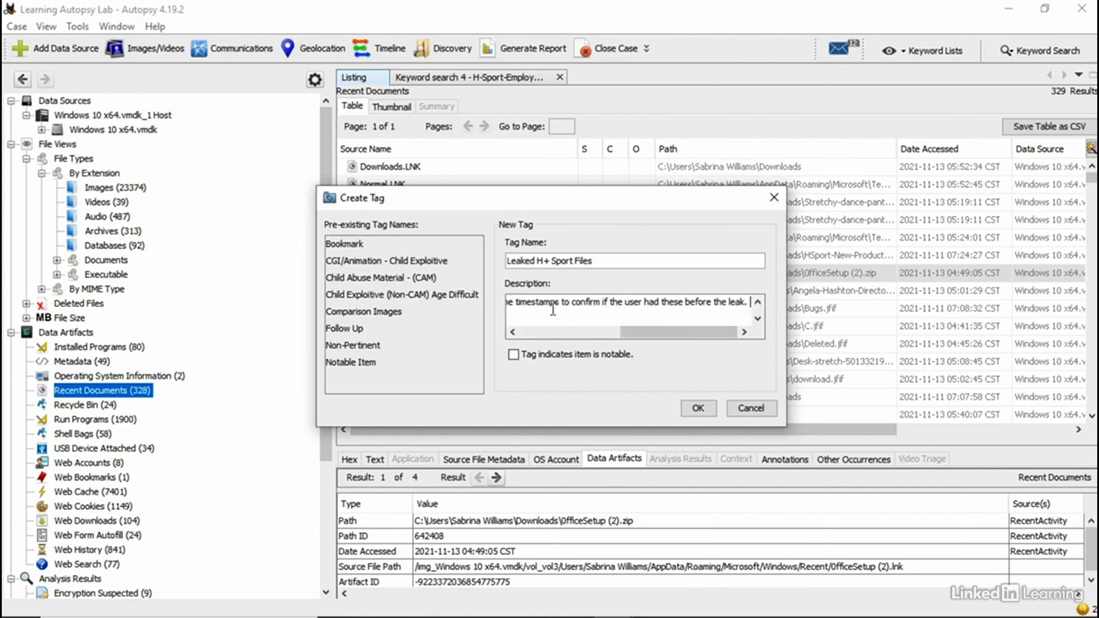
pyautogui.click(701, 412)
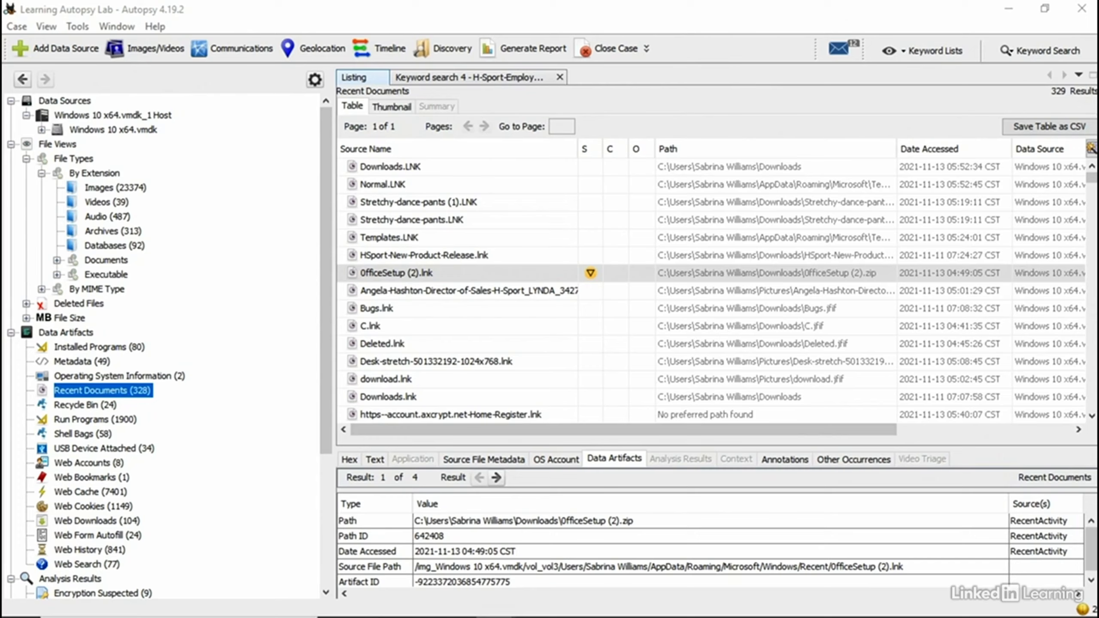
pyautogui.moveTo(380, 209); pyautogui.dragTo(430, 316)
pyautogui.keyDown('shift'); pyautogui.click(412, 277); pyautogui.keyUp('shift')
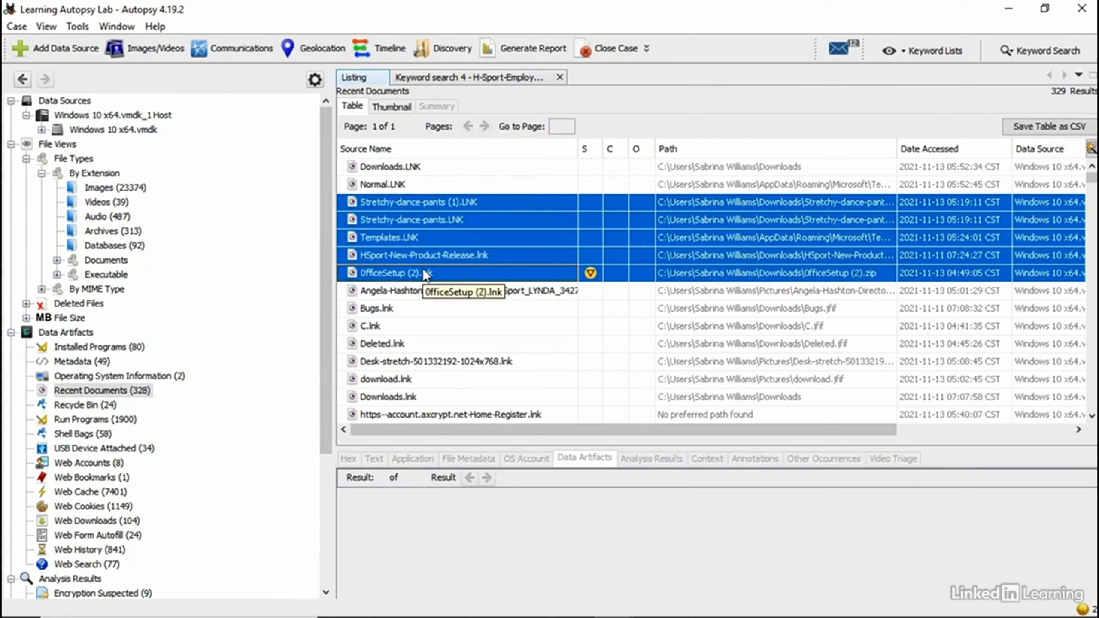
pyautogui.keyDown('shift'); pyautogui.click(432, 258); pyautogui.keyUp('shift')
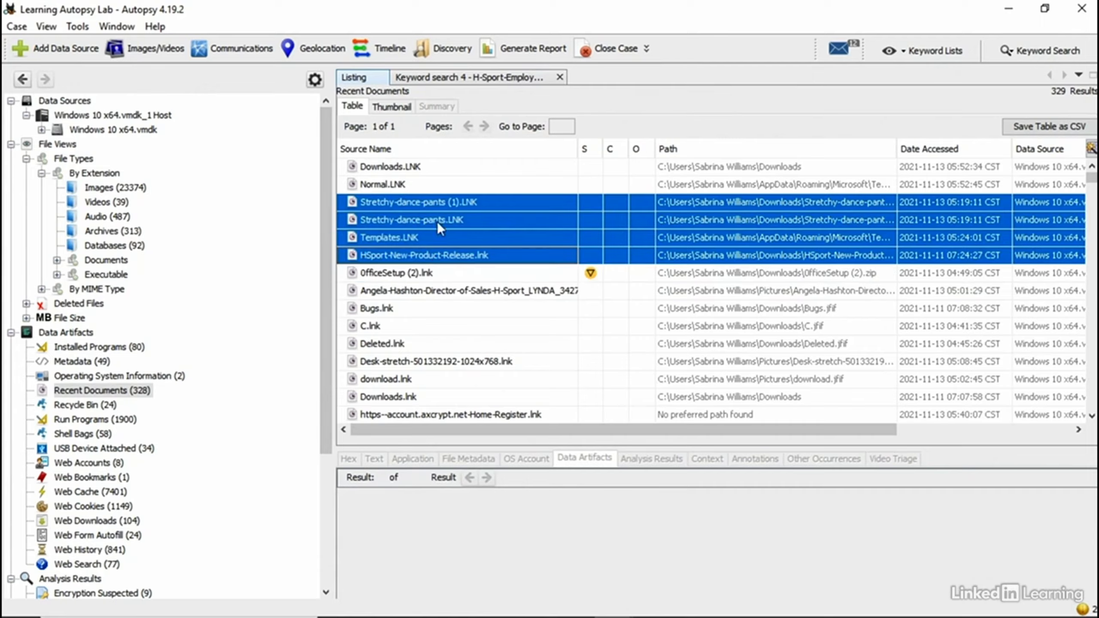
pyautogui.rightClick(441, 238)
pyautogui.rightClick(408, 210)
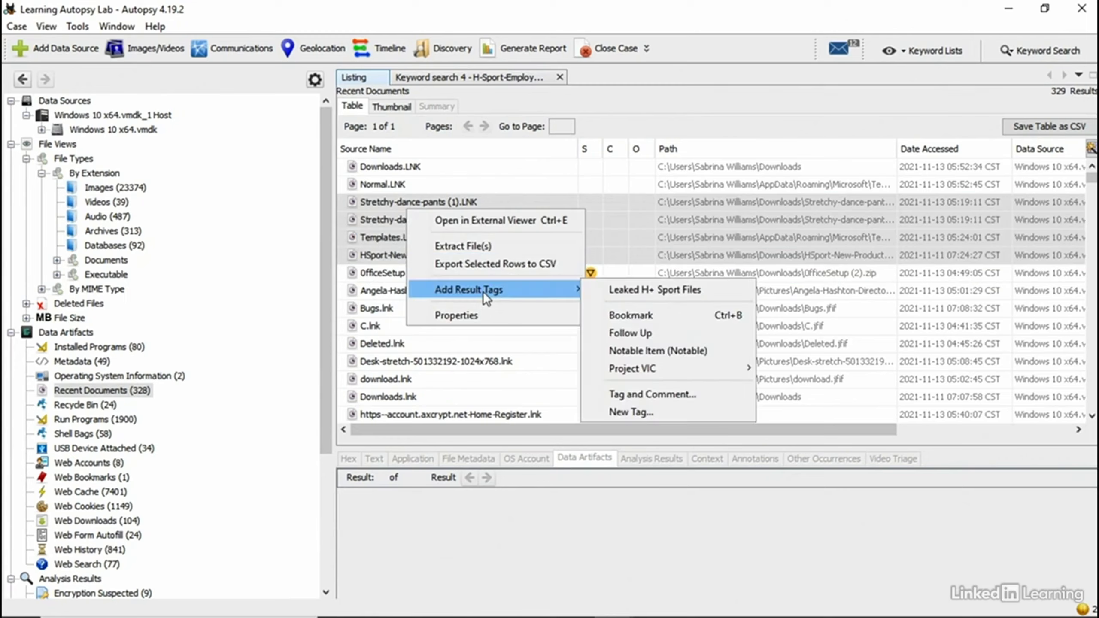
pyautogui.moveTo(483, 292)
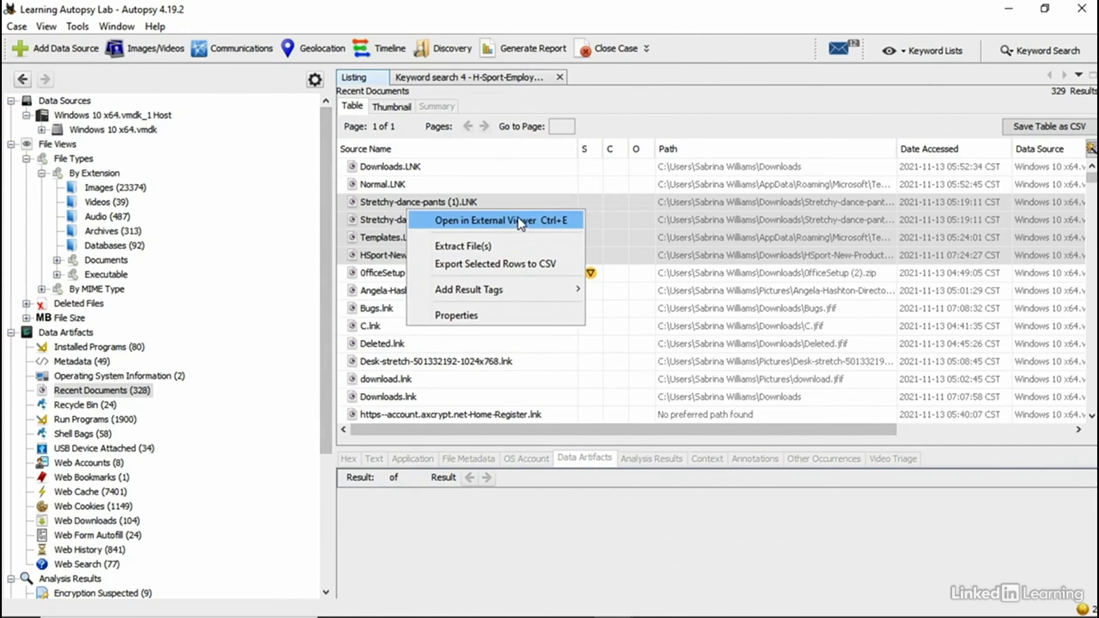
pyautogui.click(540, 164)
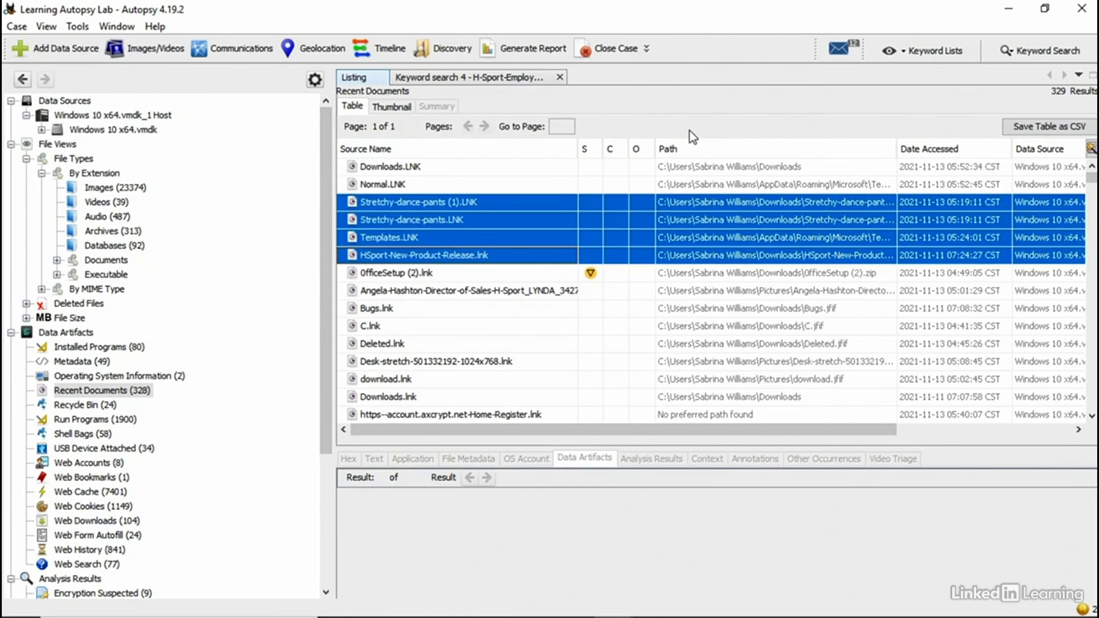
pyautogui.click(514, 379)
pyautogui.click(432, 255)
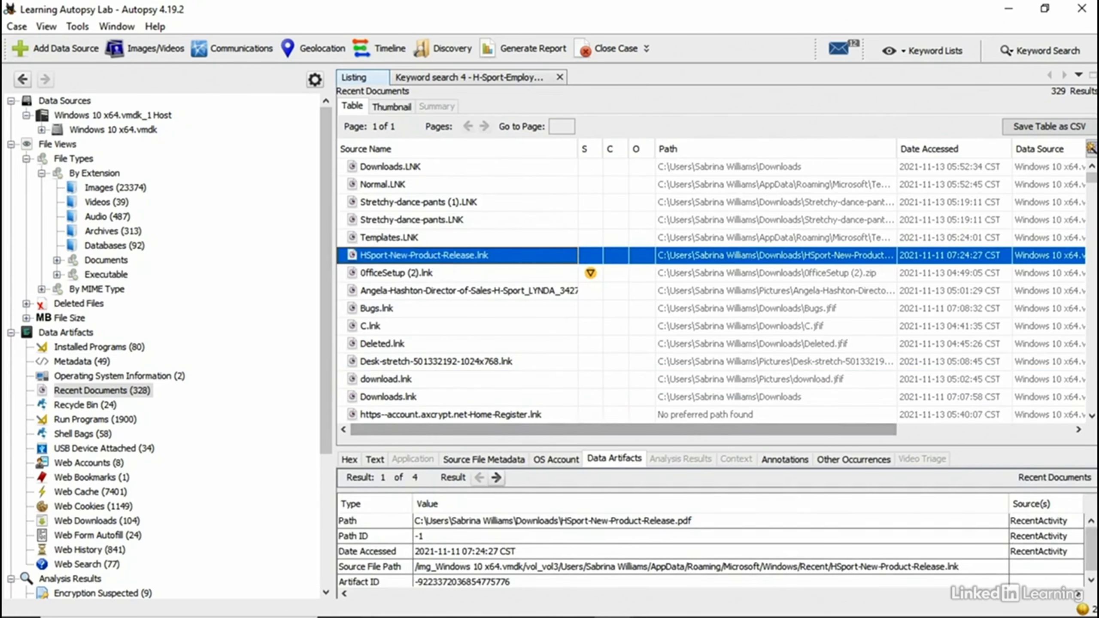
pyautogui.press('Down')
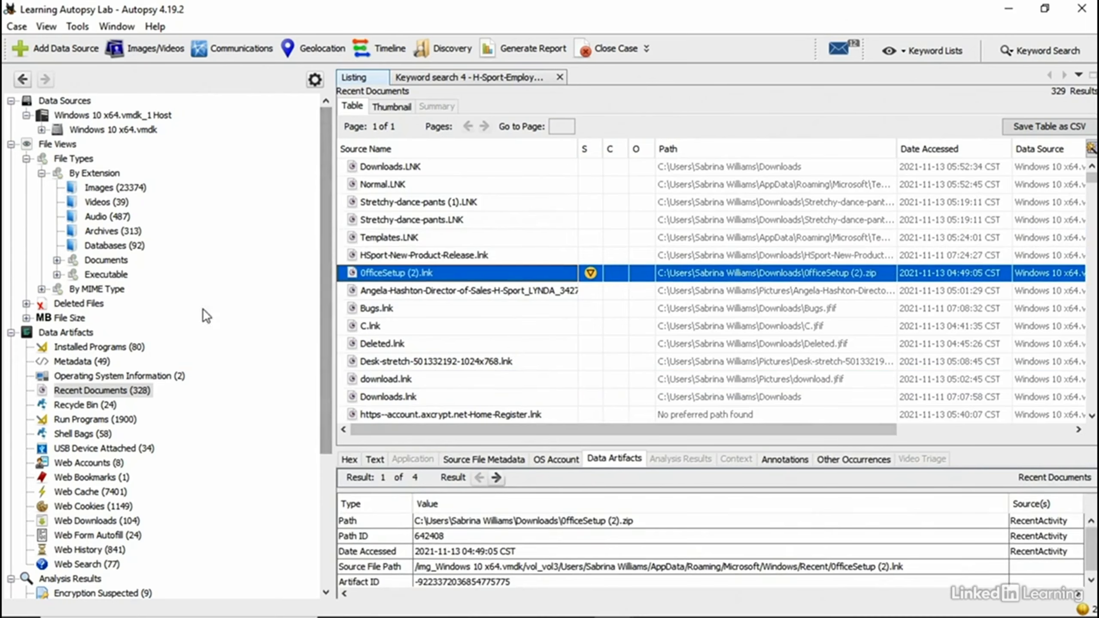
# Step: Expand the Leaked H+ Sport Files tag and list its single tagged result
pyautogui.moveTo(326, 298); pyautogui.dragTo(307, 467)
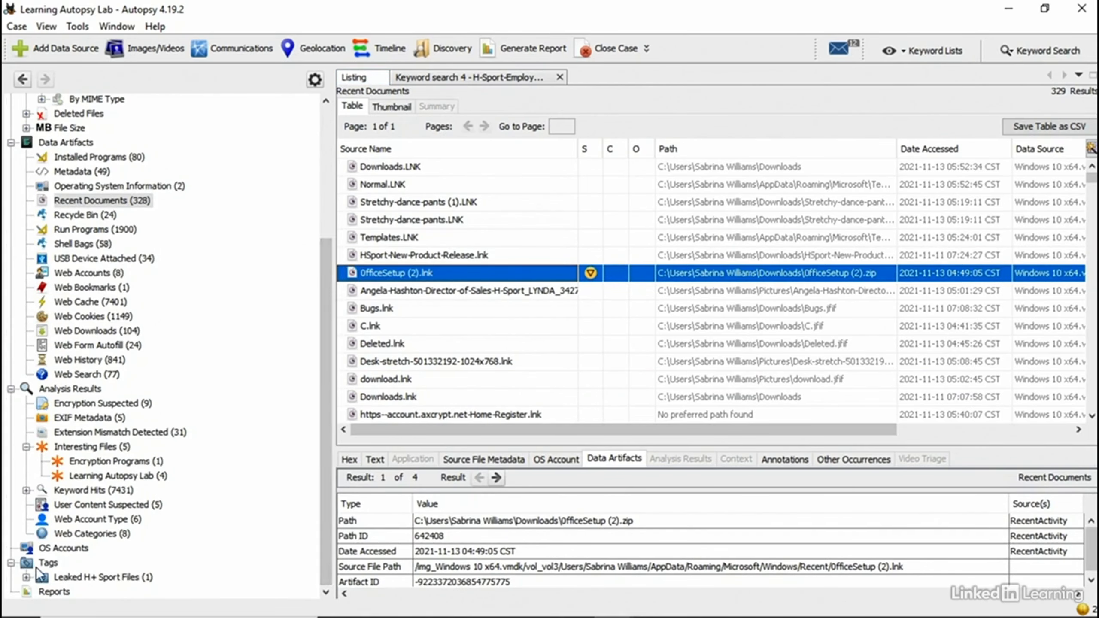
pyautogui.click(25, 577)
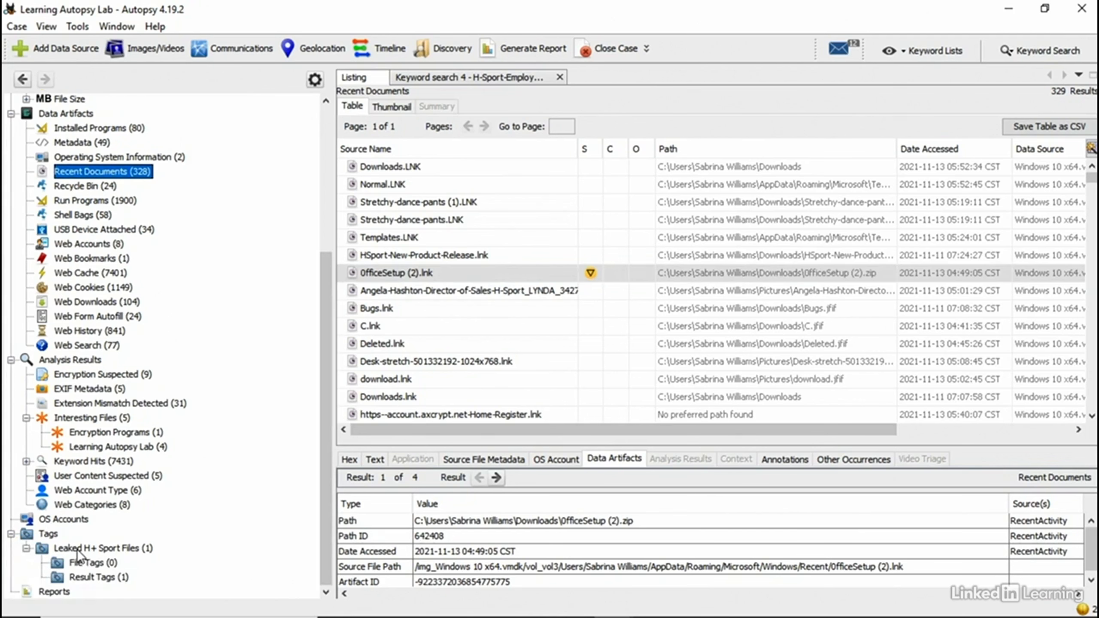
pyautogui.click(99, 580)
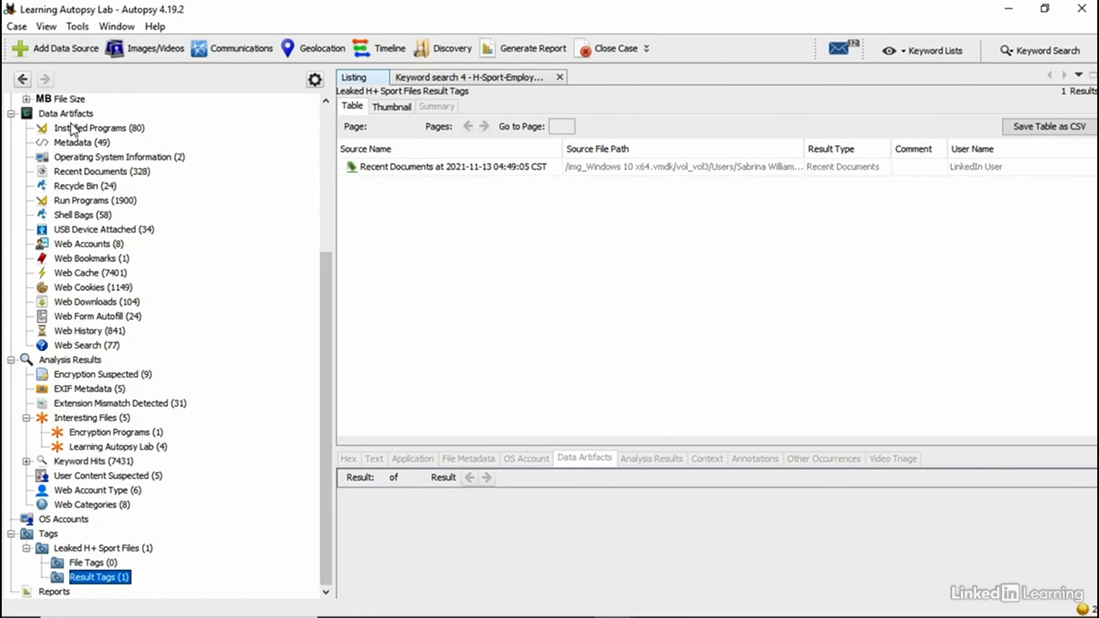
# Step: List all 23374 image files under File Types by extension
pyautogui.scroll(5, 65, 143)
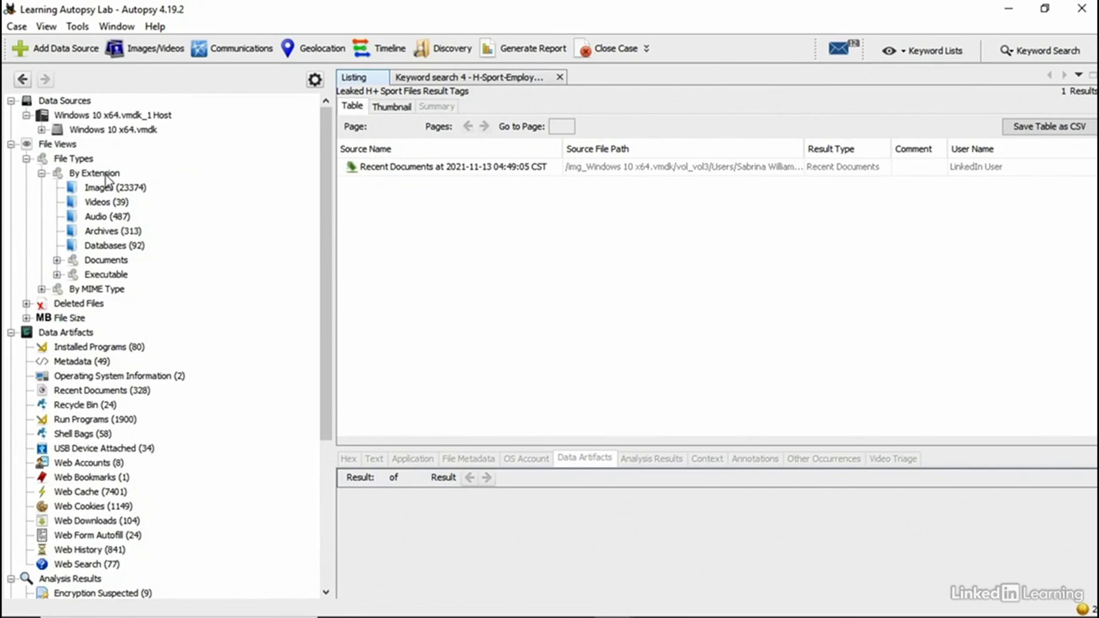
pyautogui.click(66, 116)
pyautogui.click(104, 188)
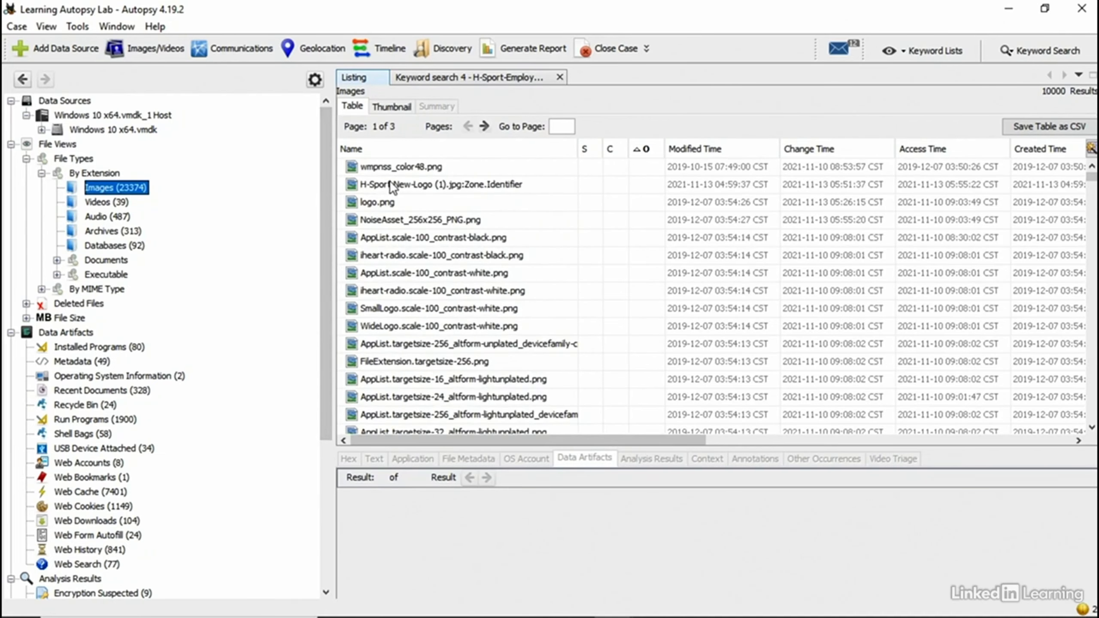
# Step: View the H-Sport-New-Logo zone identifier text, then list the 690 image/jpeg files by MIME type
pyautogui.click(392, 186)
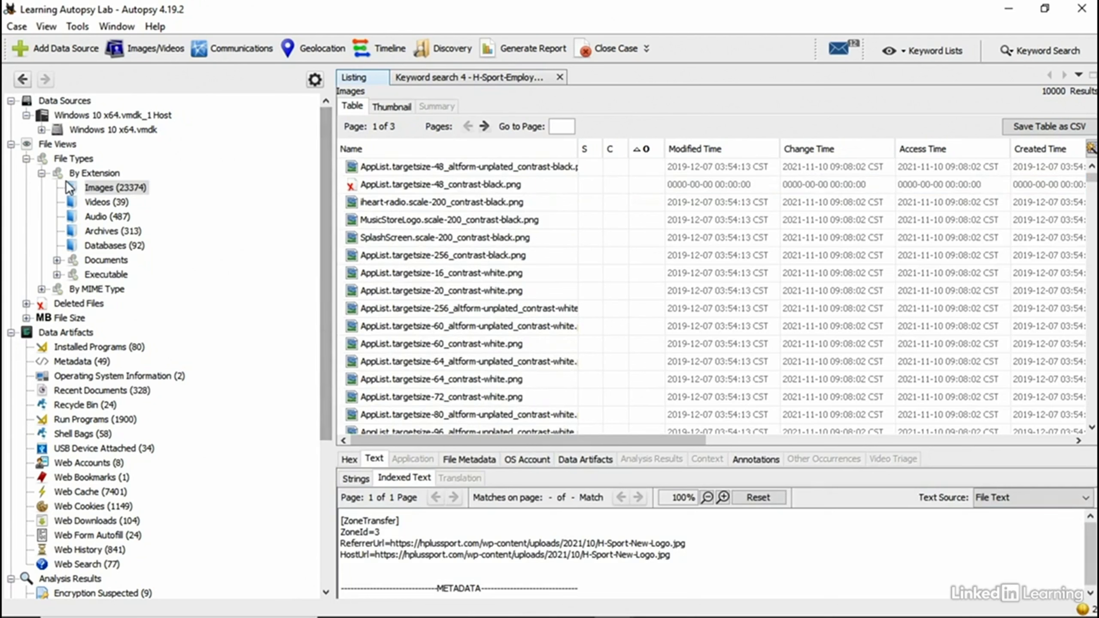
pyautogui.click(42, 289)
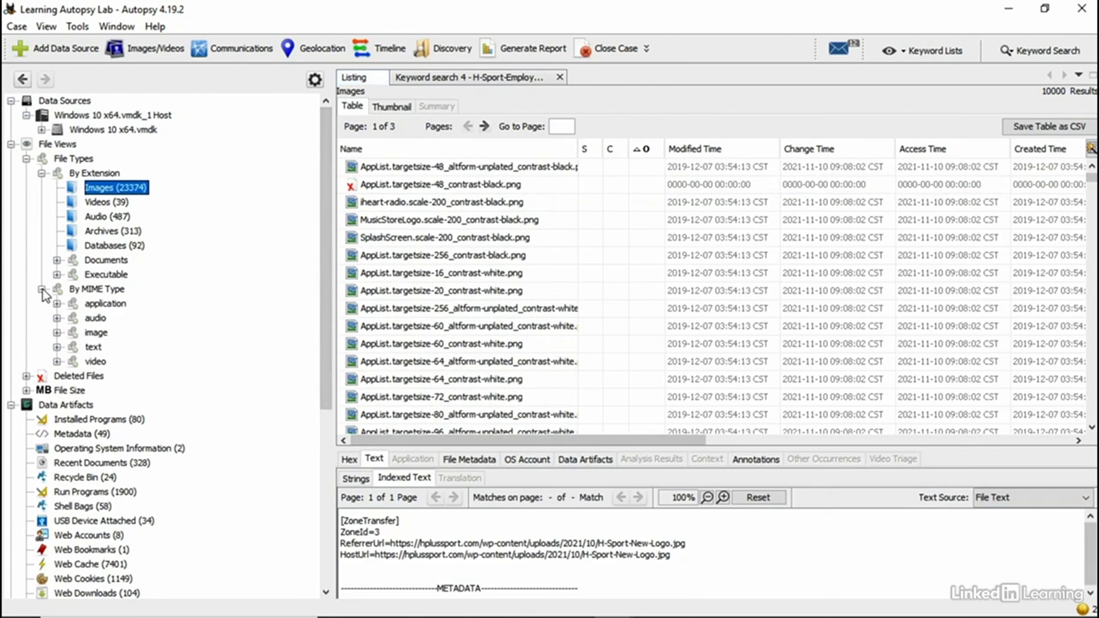
pyautogui.click(57, 332)
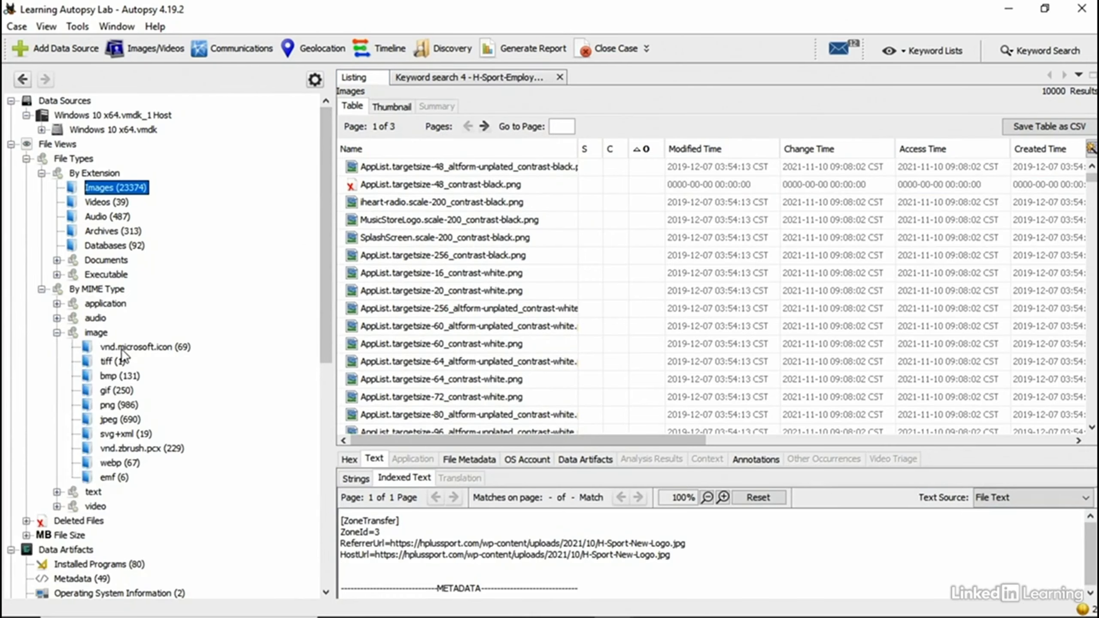
pyautogui.click(119, 419)
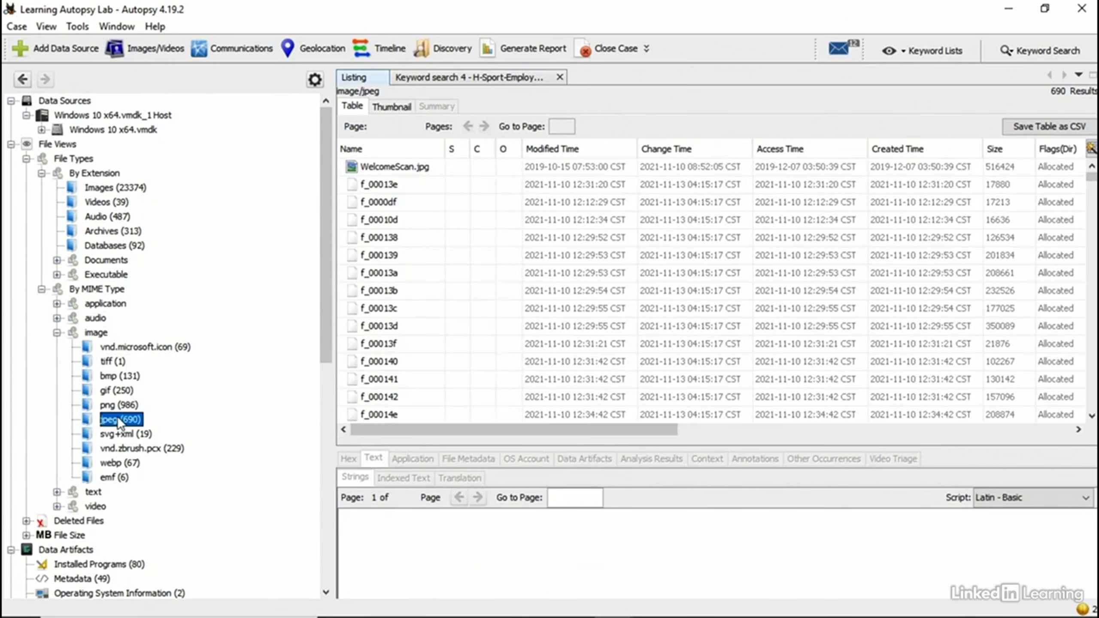
# Step: Preview WelcomeScan.jpg in an enlarged viewer and start creating a tag from the Tags Menu
pyautogui.click(422, 169)
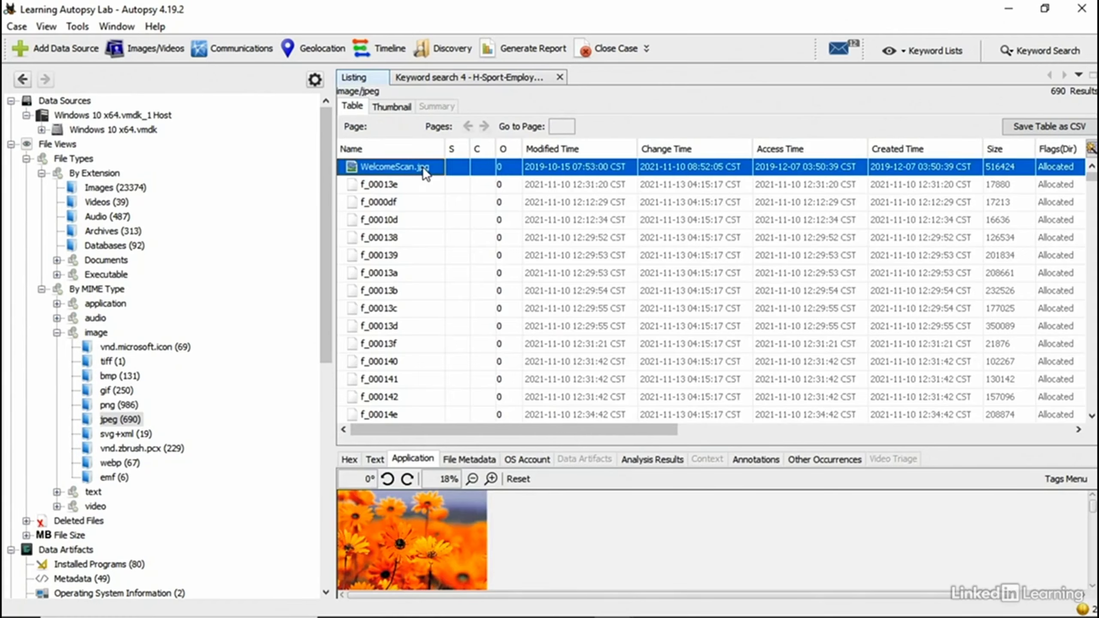
pyautogui.rightClick(423, 167)
pyautogui.click(422, 167)
pyautogui.moveTo(698, 442); pyautogui.dragTo(744, 121)
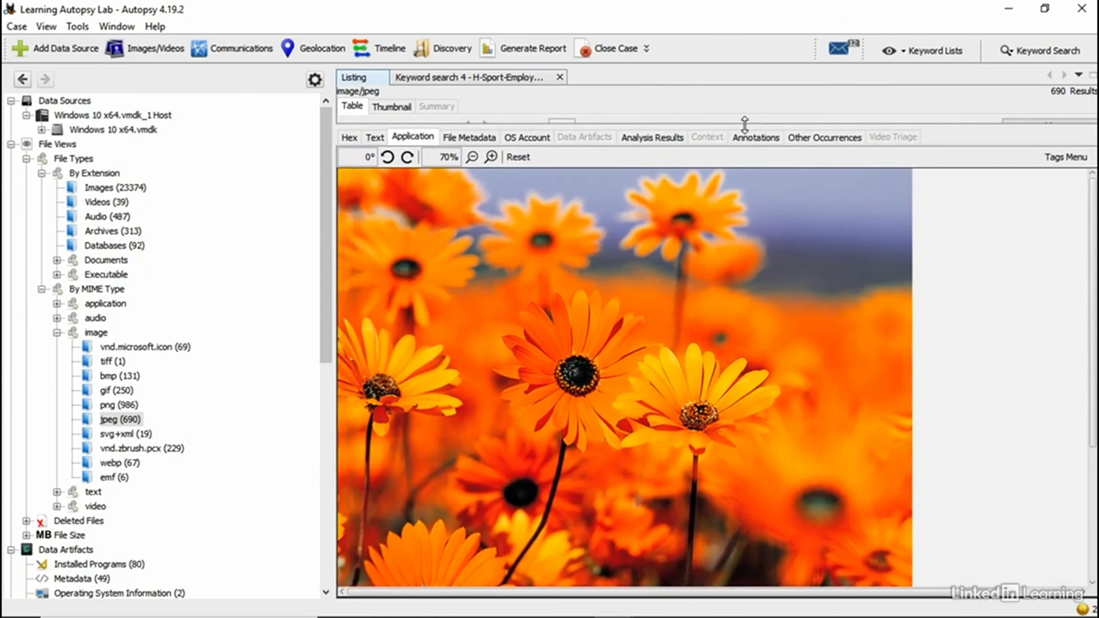
pyautogui.click(1054, 159)
pyautogui.click(885, 193)
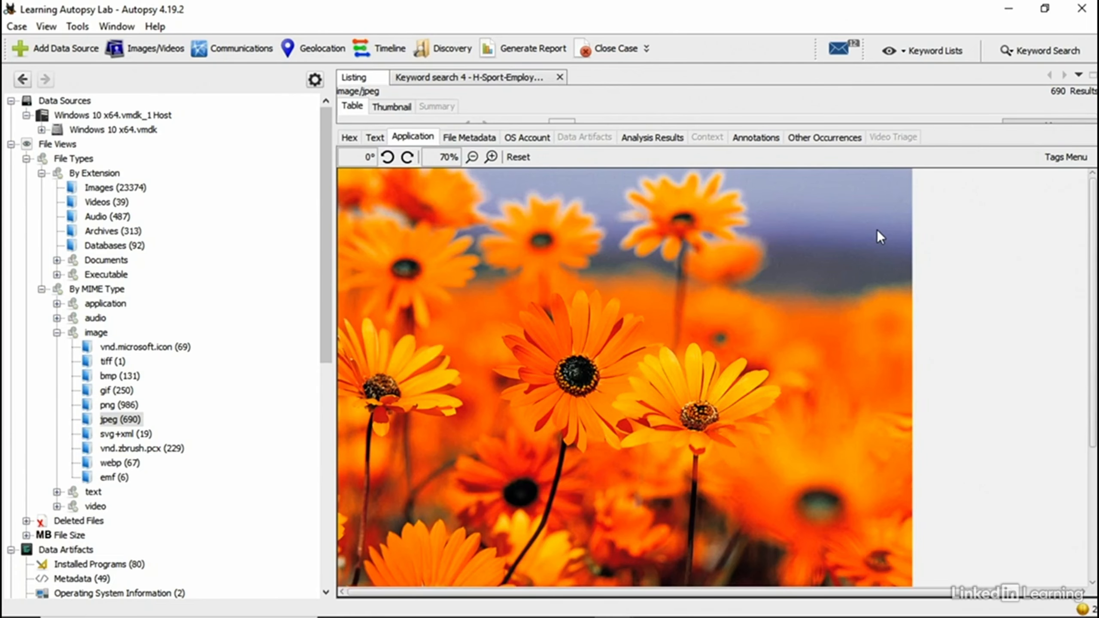
pyautogui.scroll(-3, 902, 291)
# Step: Draw a tag rectangle around the daisy on the right of the image
pyautogui.scroll(3, 902, 291)
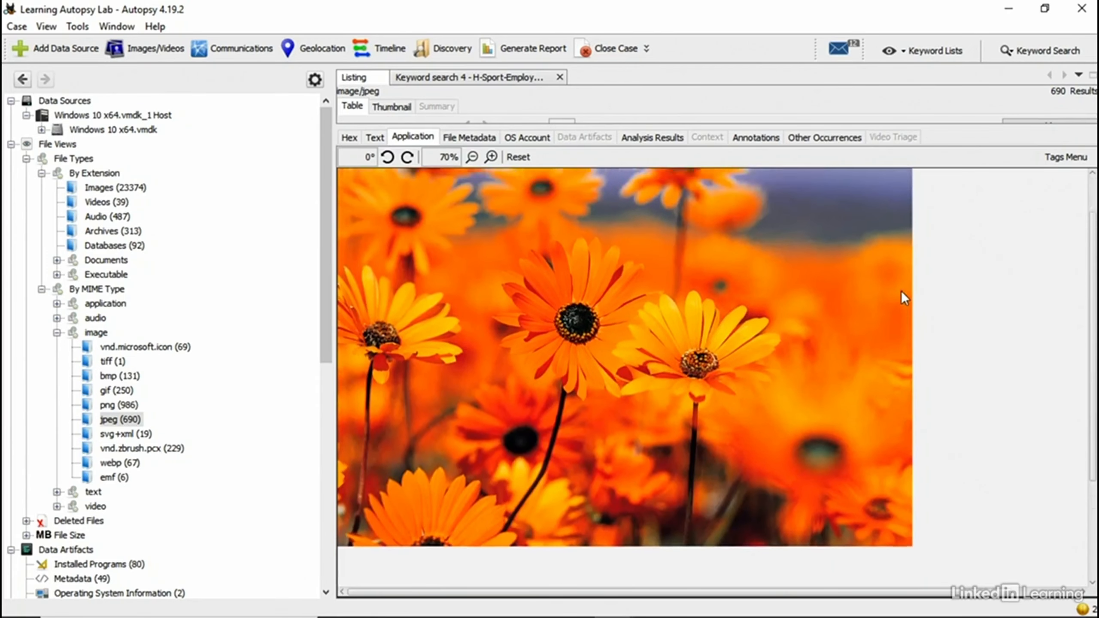
pyautogui.click(1063, 157)
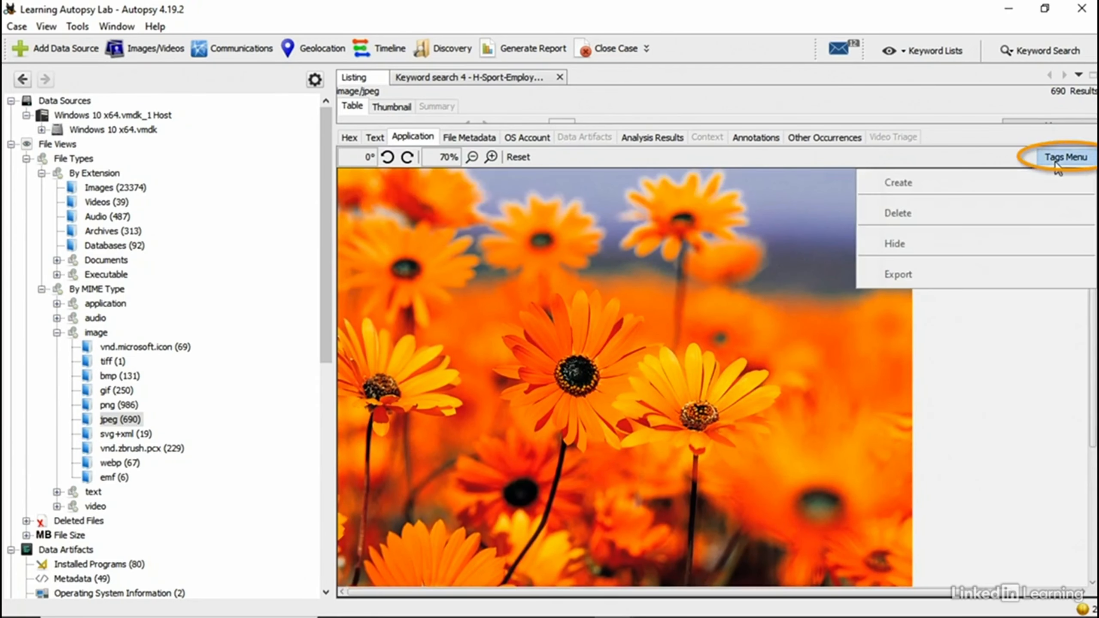
pyautogui.click(750, 240)
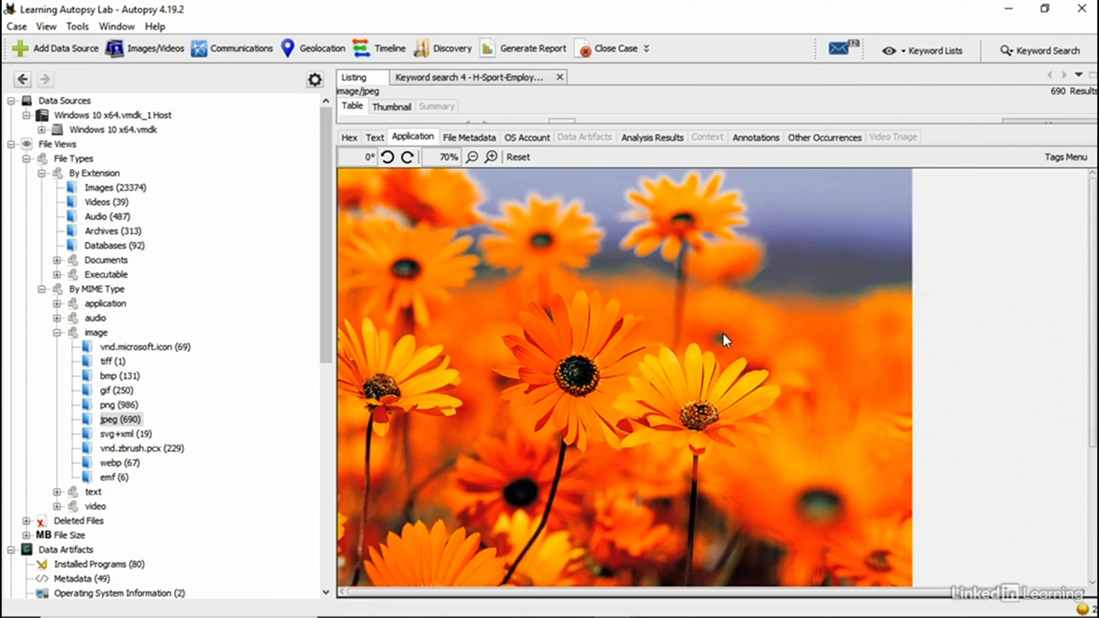
pyautogui.moveTo(678, 279); pyautogui.dragTo(902, 502)
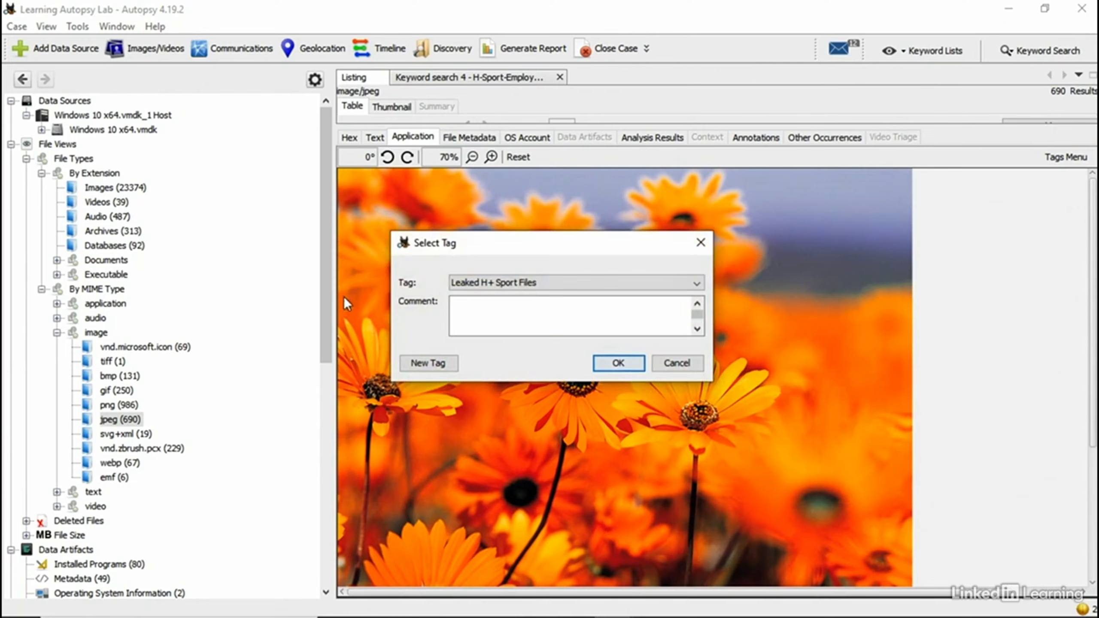
# Step: Create a new tag named 'Example' for the outlined region
pyautogui.click(499, 284)
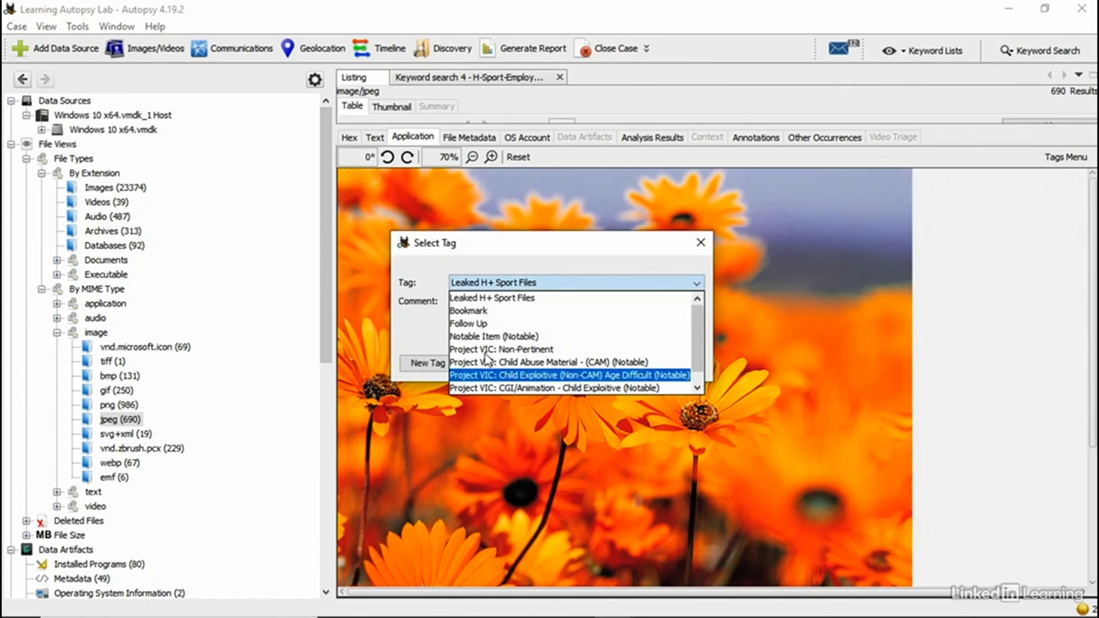
pyautogui.click(494, 298)
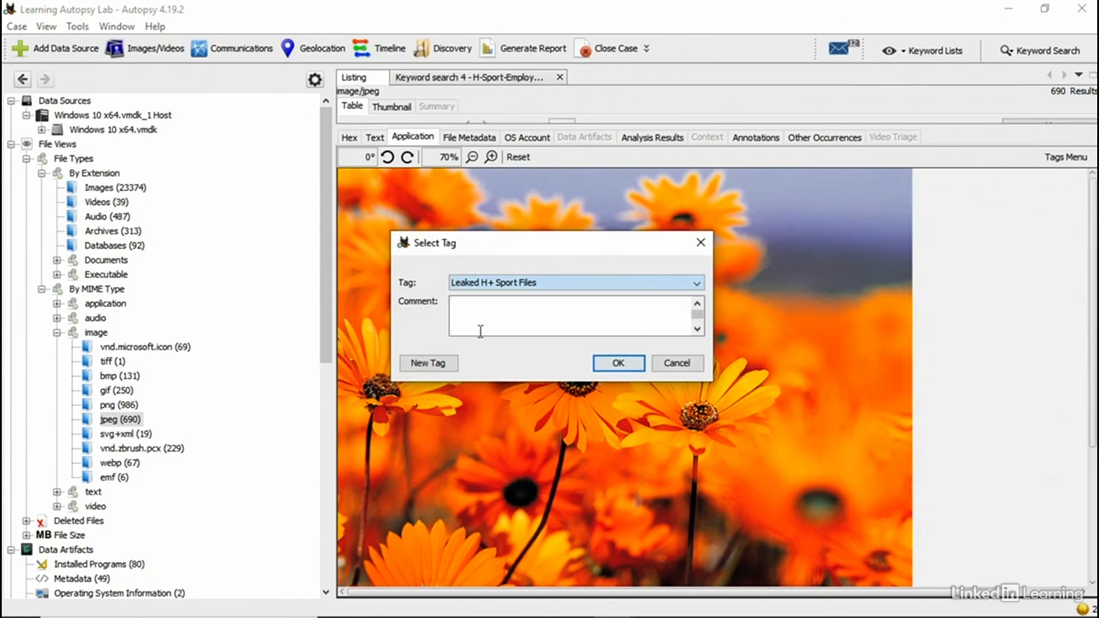
pyautogui.click(412, 366)
pyautogui.write('E')
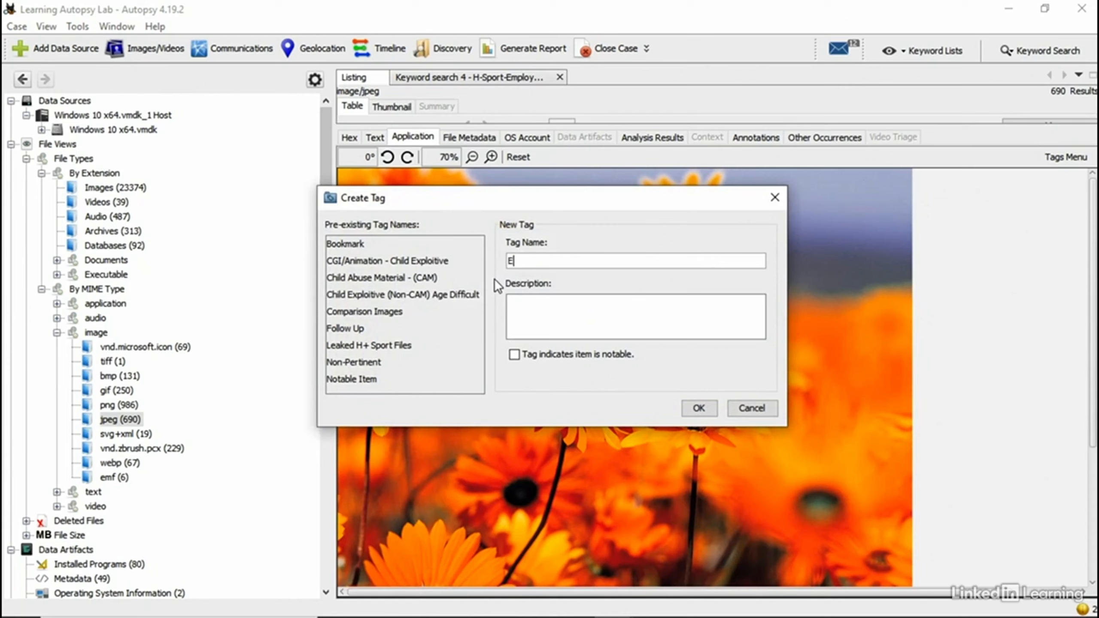
pyautogui.write('xample')
pyautogui.click(698, 408)
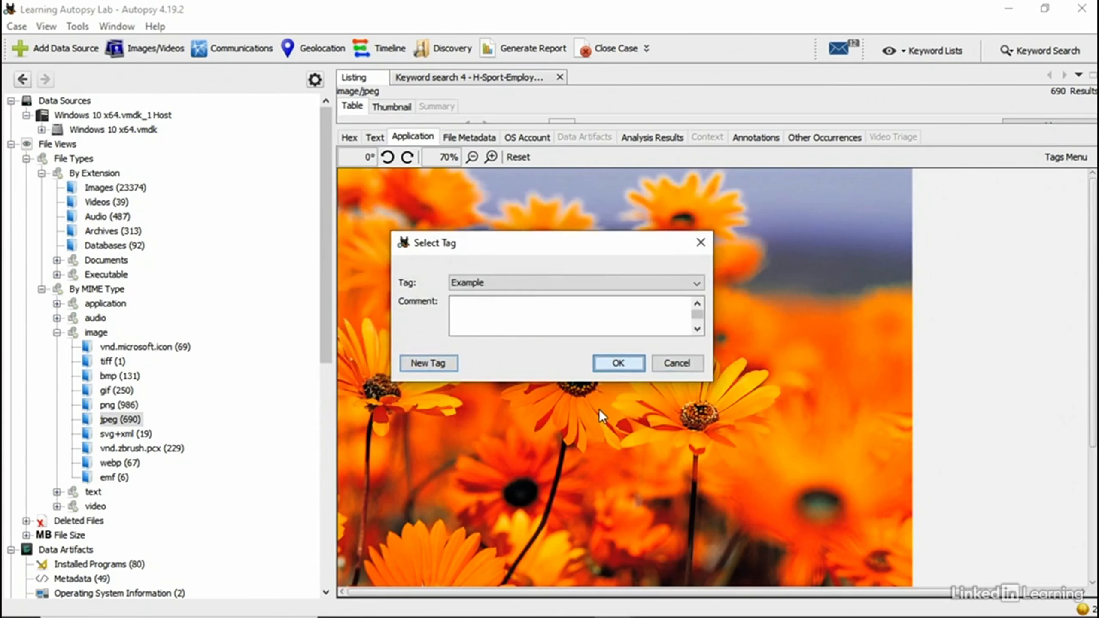
# Step: Apply the Example tag to the region and slightly reshape its red box around the daisy
pyautogui.click(610, 364)
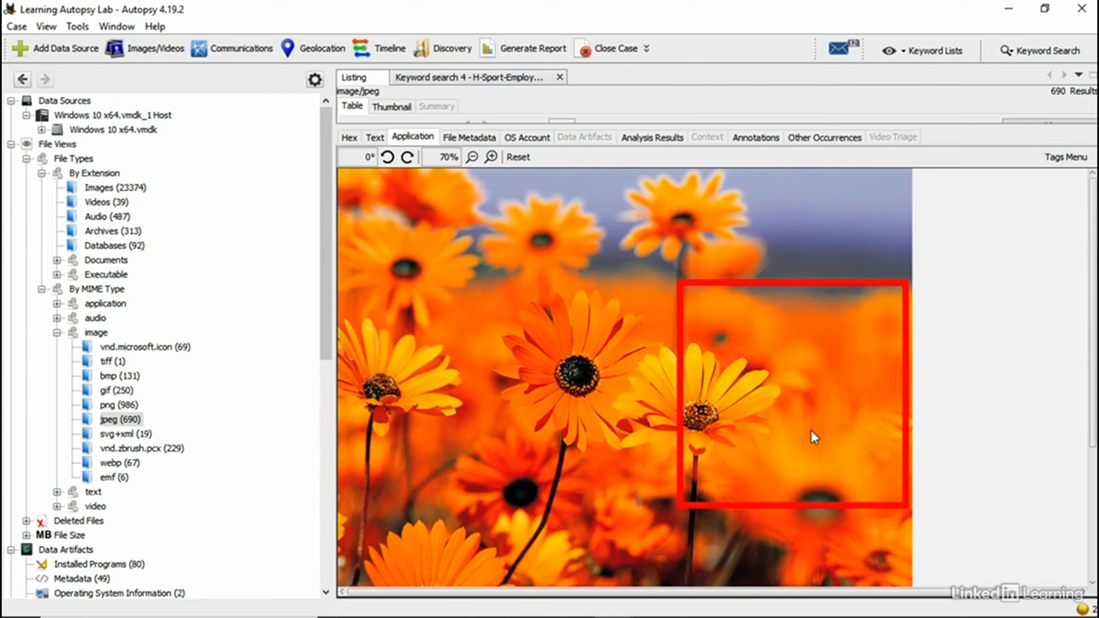
pyautogui.click(823, 287)
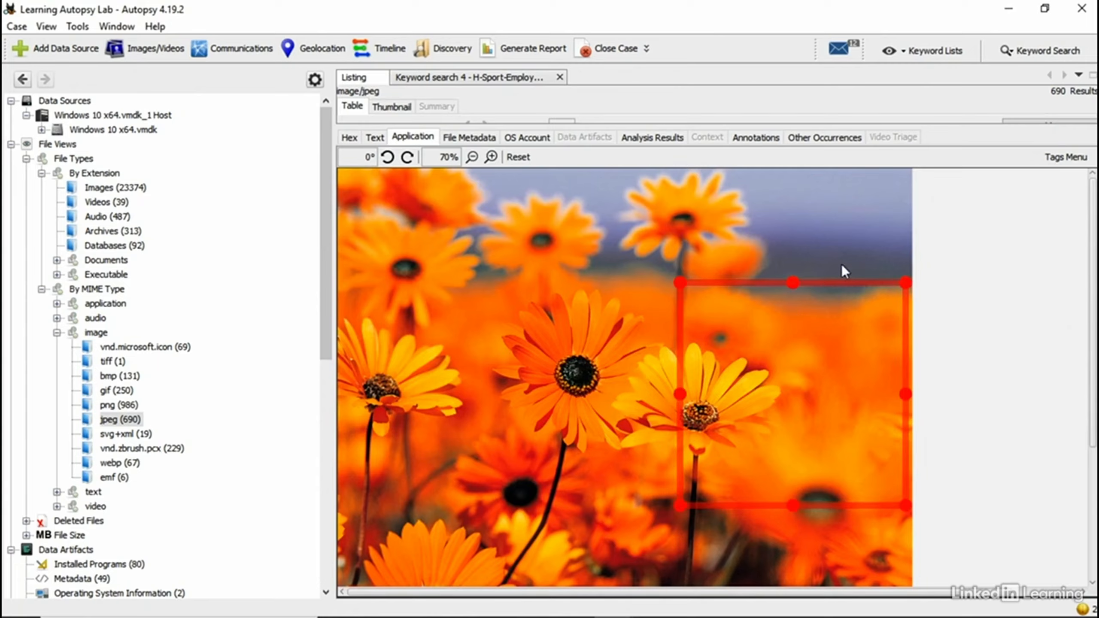
pyautogui.moveTo(907, 278)
pyautogui.mouseDown()
pyautogui.moveTo(854, 400)
pyautogui.moveTo(911, 289)
pyautogui.mouseUp()
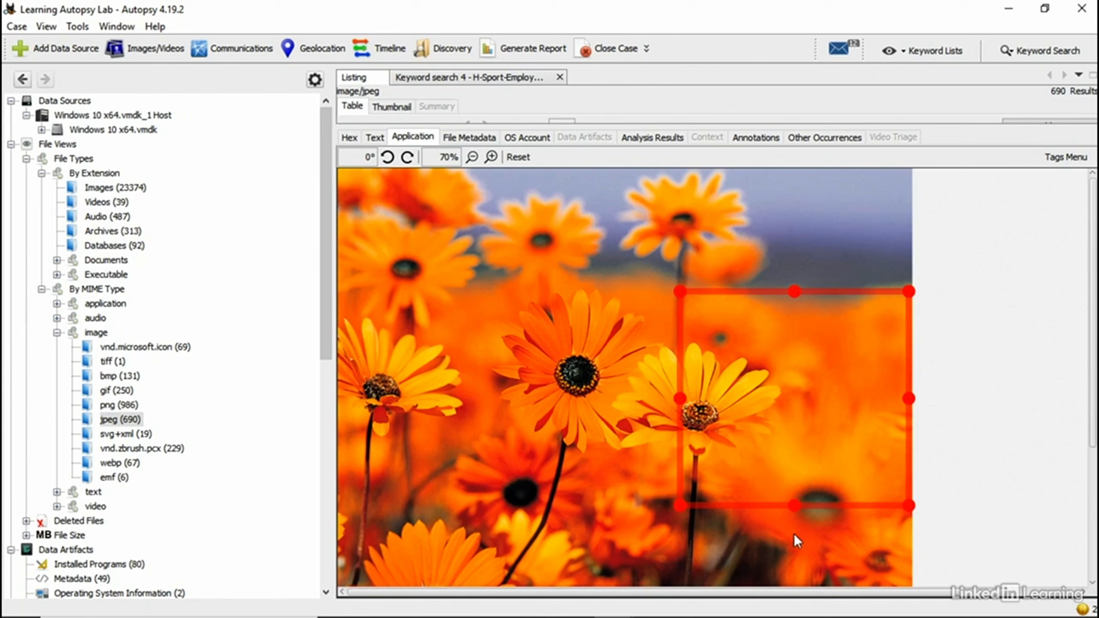
# Step: In Tools > Options > Custom Tags, review the Example and Leaked H+ Sport Files tag details
pyautogui.click(69, 29)
pyautogui.click(135, 292)
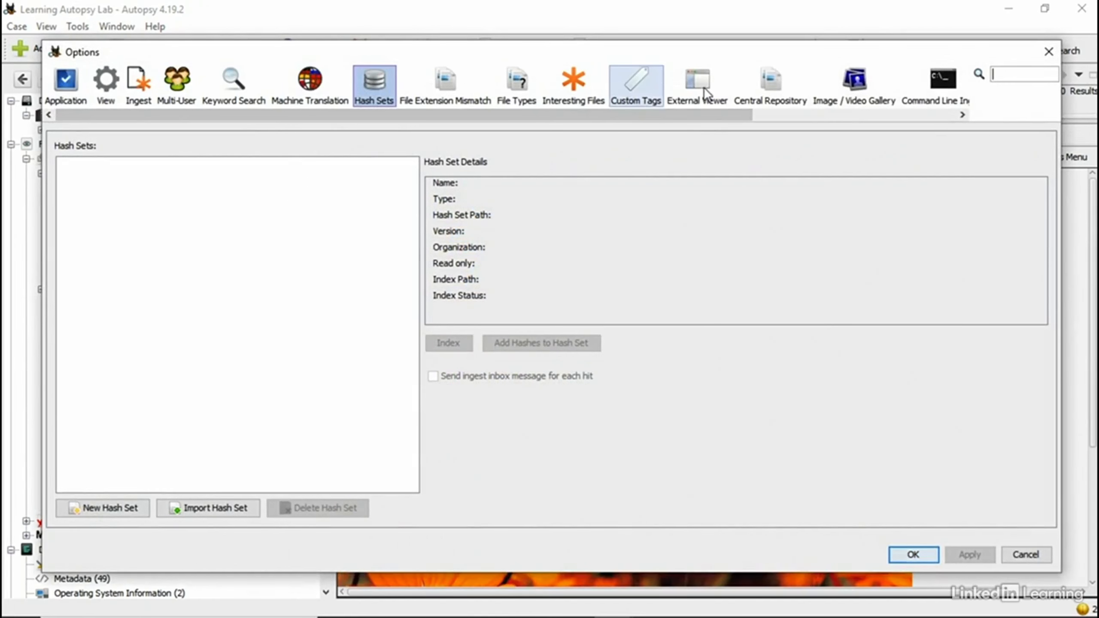
pyautogui.click(635, 79)
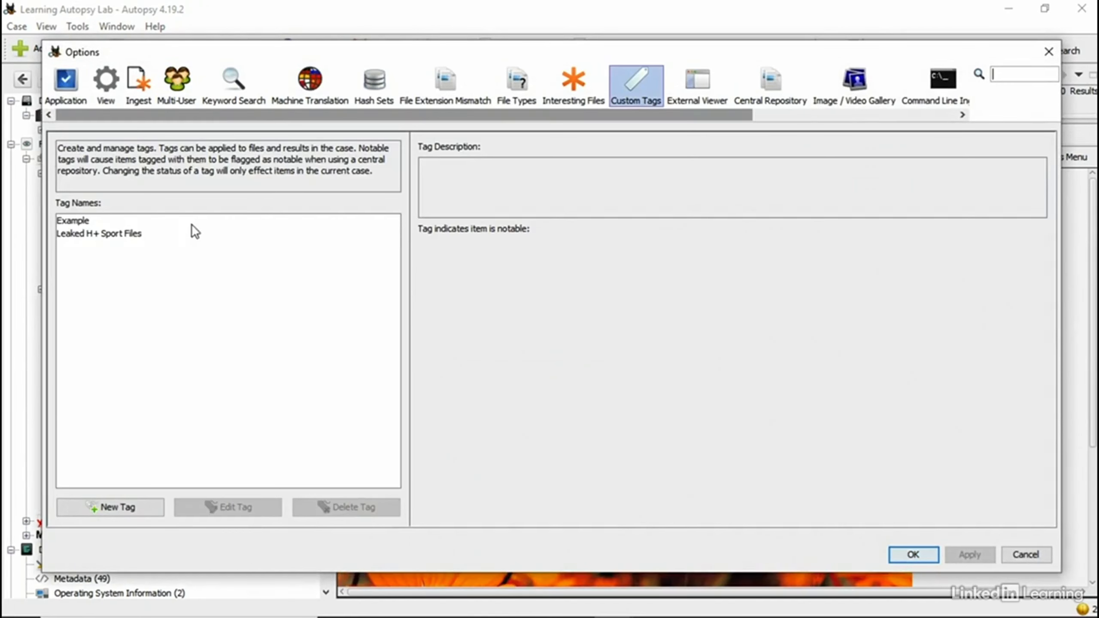
pyautogui.click(87, 220)
pyautogui.click(91, 234)
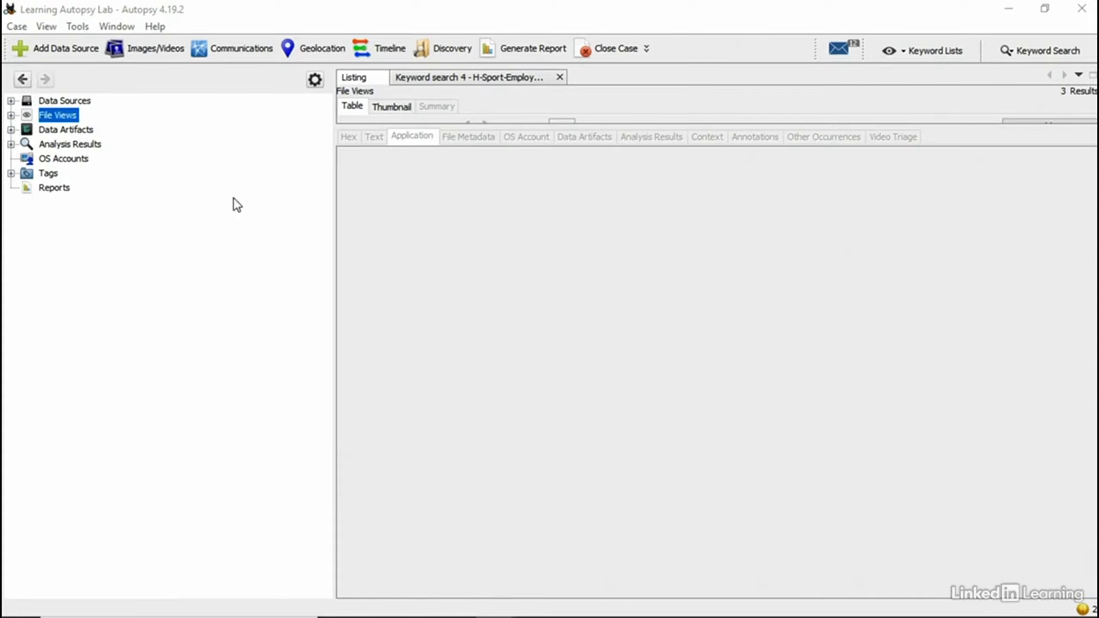
# Step: List the case's 20 reports in an enlarged table and open the Generate Report dialog
pyautogui.click(46, 193)
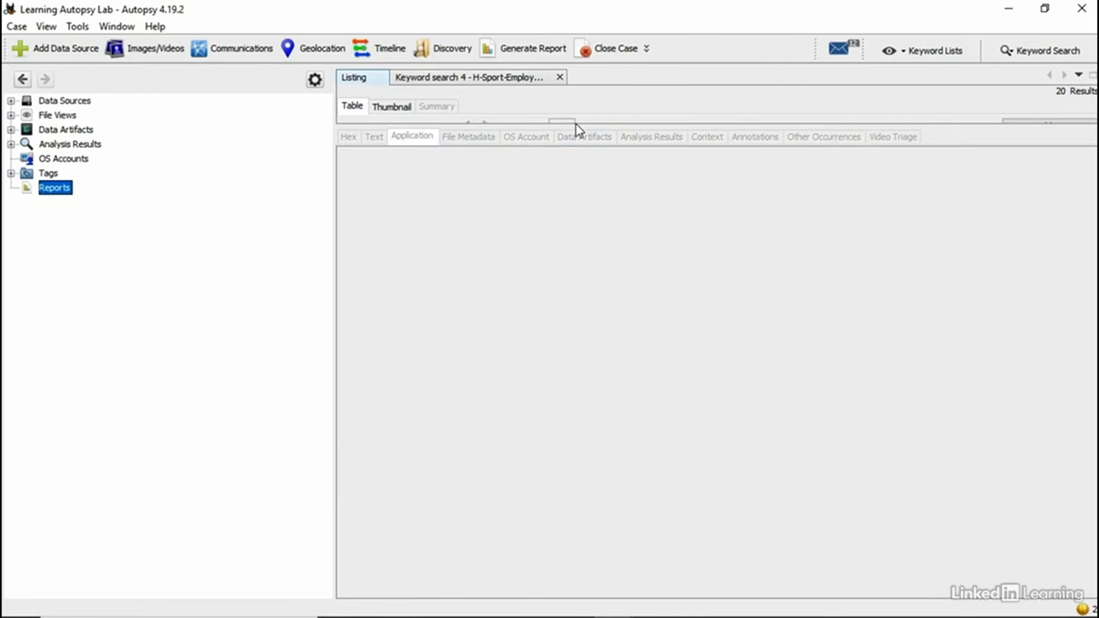
pyautogui.moveTo(574, 127); pyautogui.dragTo(576, 561)
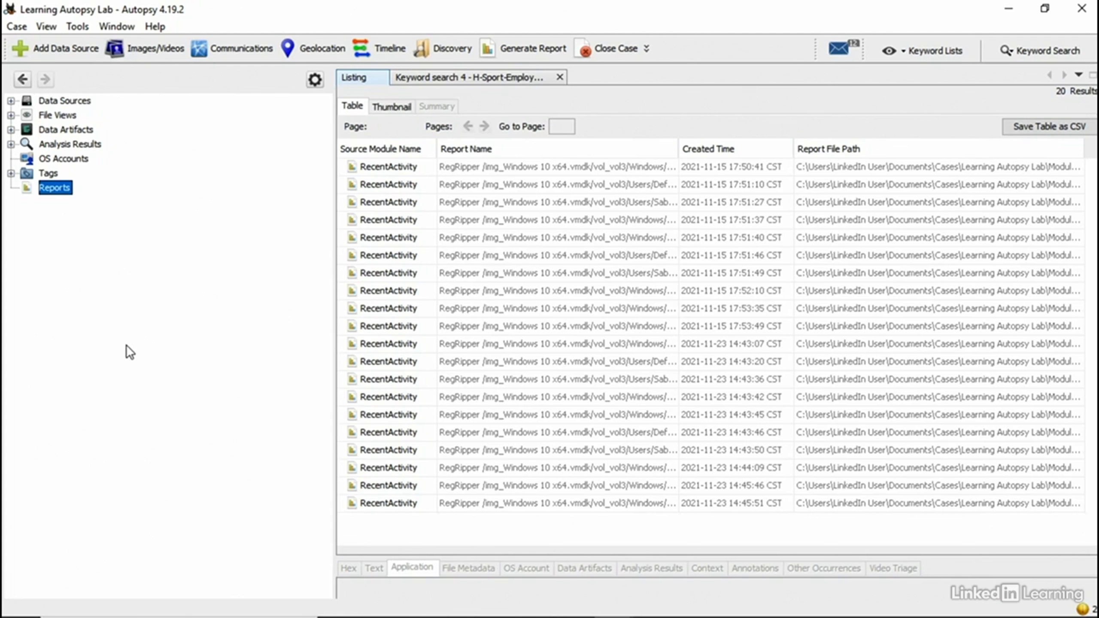
pyautogui.click(527, 51)
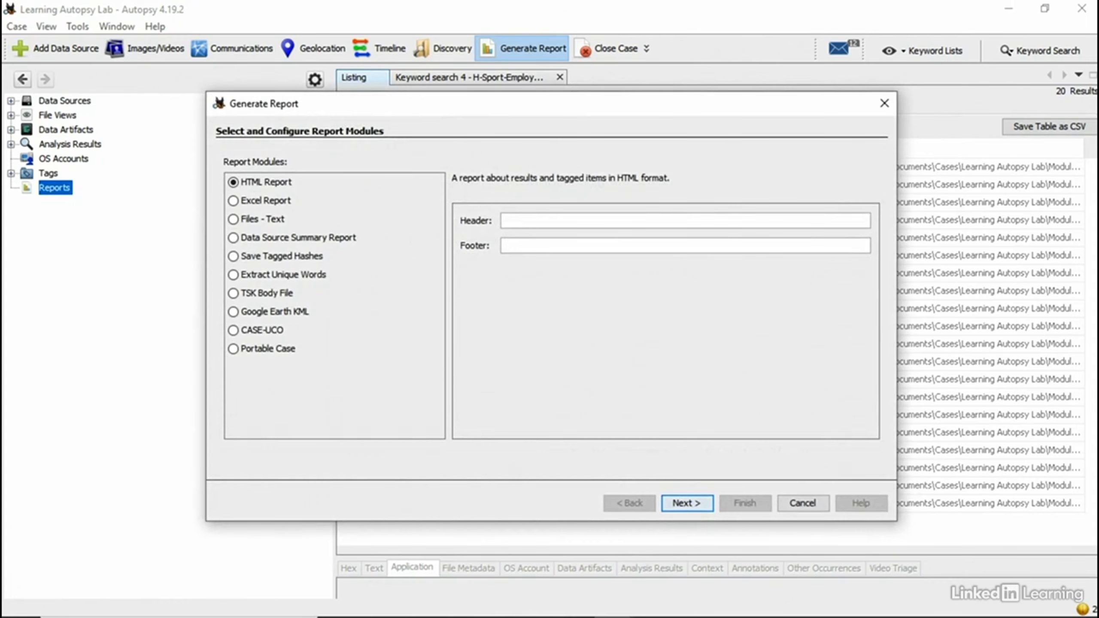
# Step: Choose HTML Report for the Windows 10 x64.vmdk source and review the result type list
pyautogui.click(687, 504)
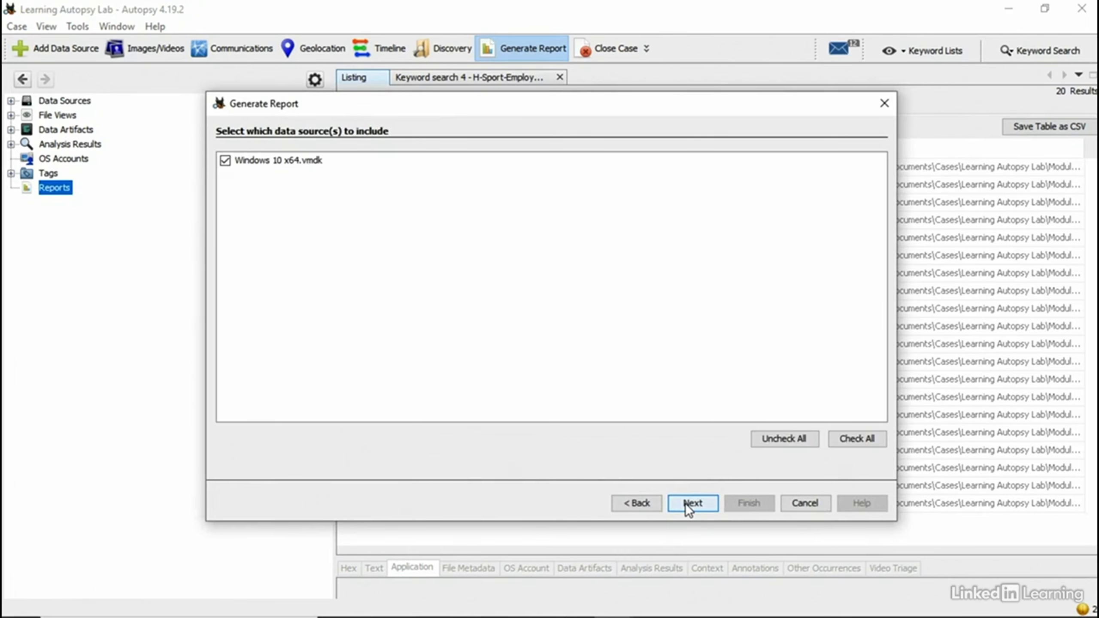
pyautogui.click(687, 504)
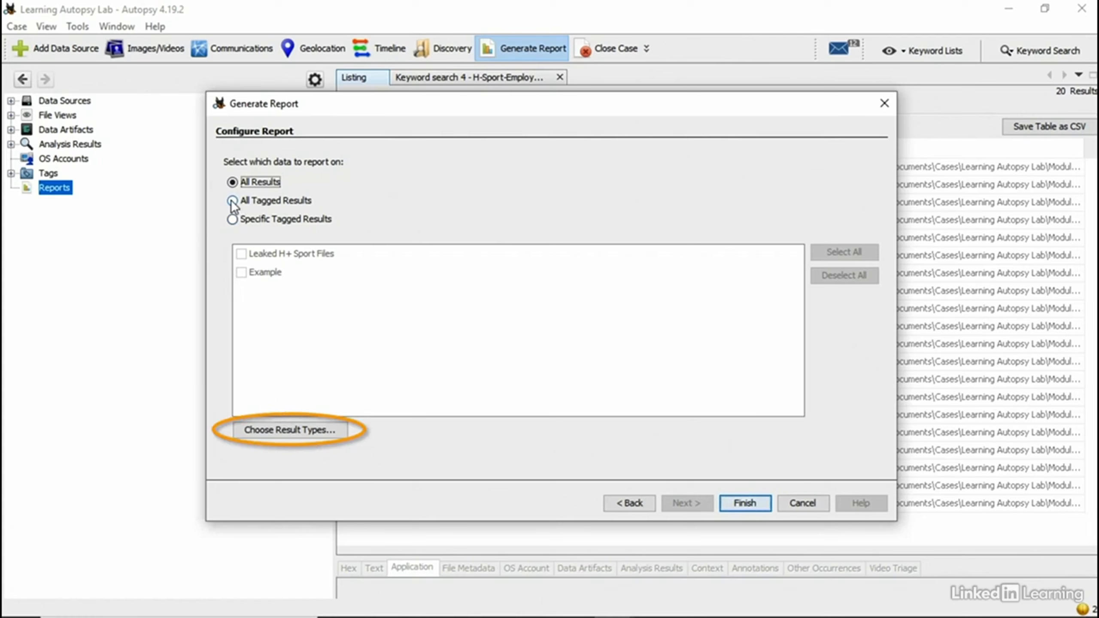
pyautogui.click(281, 435)
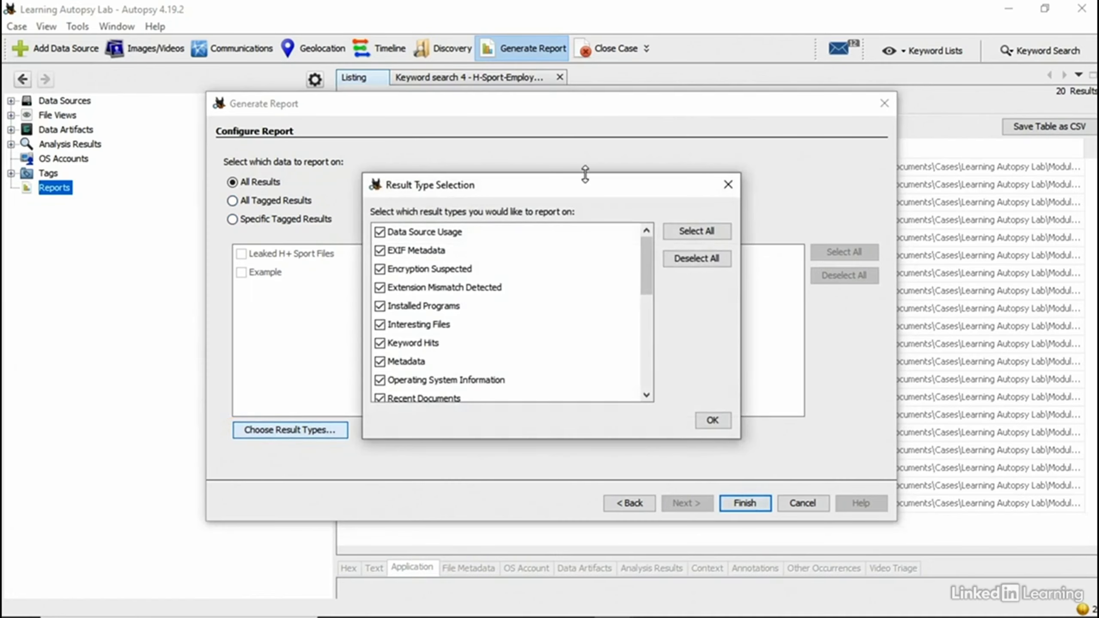
pyautogui.moveTo(585, 187); pyautogui.dragTo(613, 127)
pyautogui.scroll(-8, 427, 197)
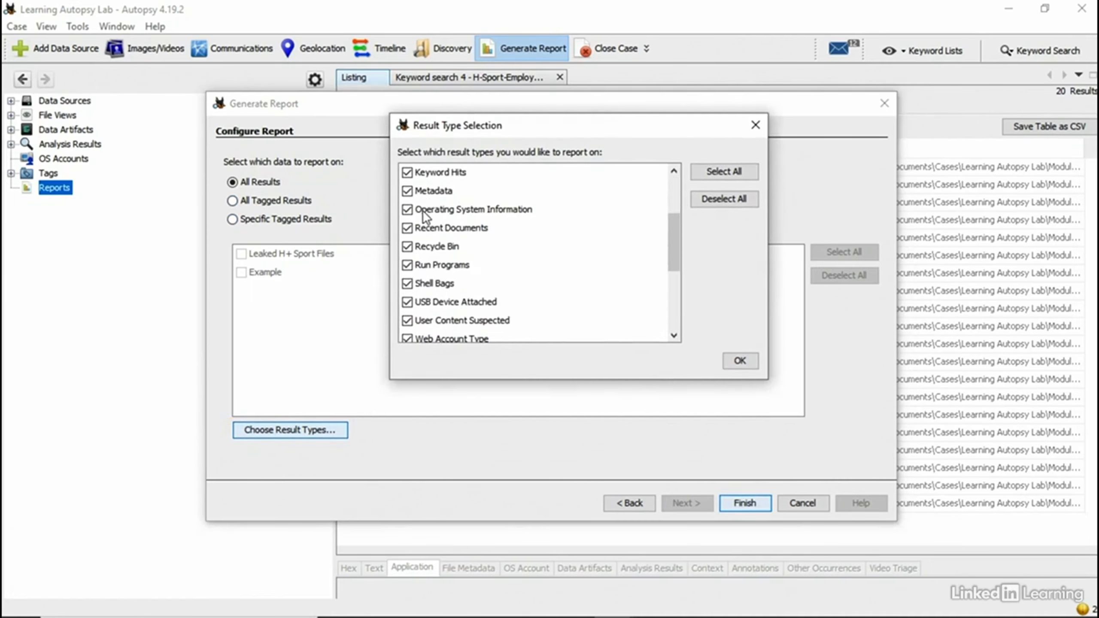
pyautogui.scroll(8, 439, 291)
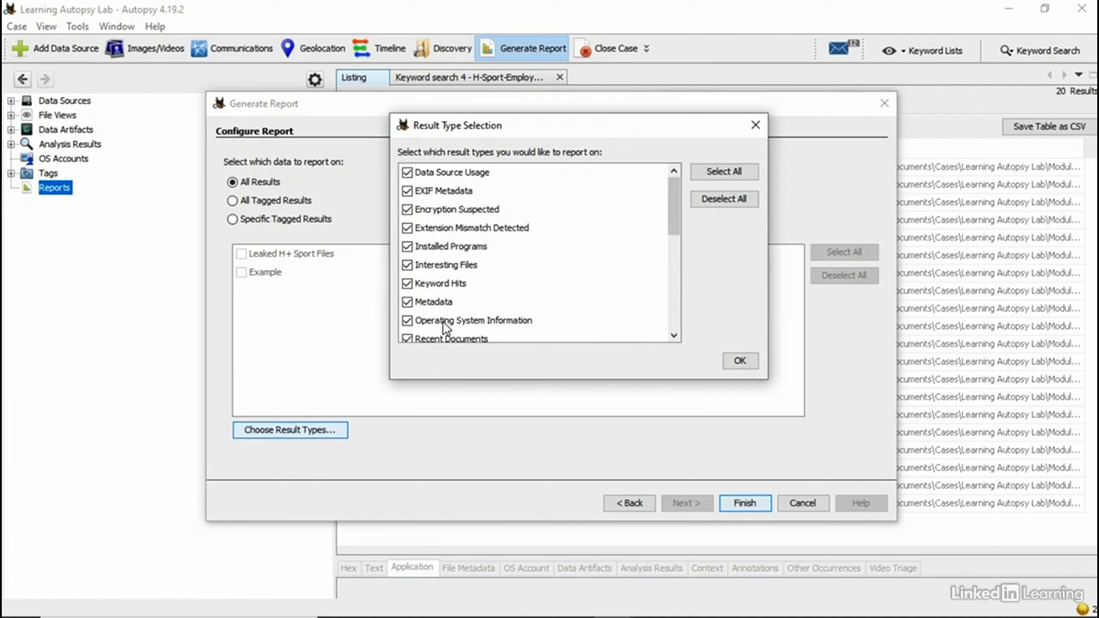
pyautogui.scroll(-8, 446, 320)
pyautogui.scroll(8, 441, 326)
pyautogui.click(735, 362)
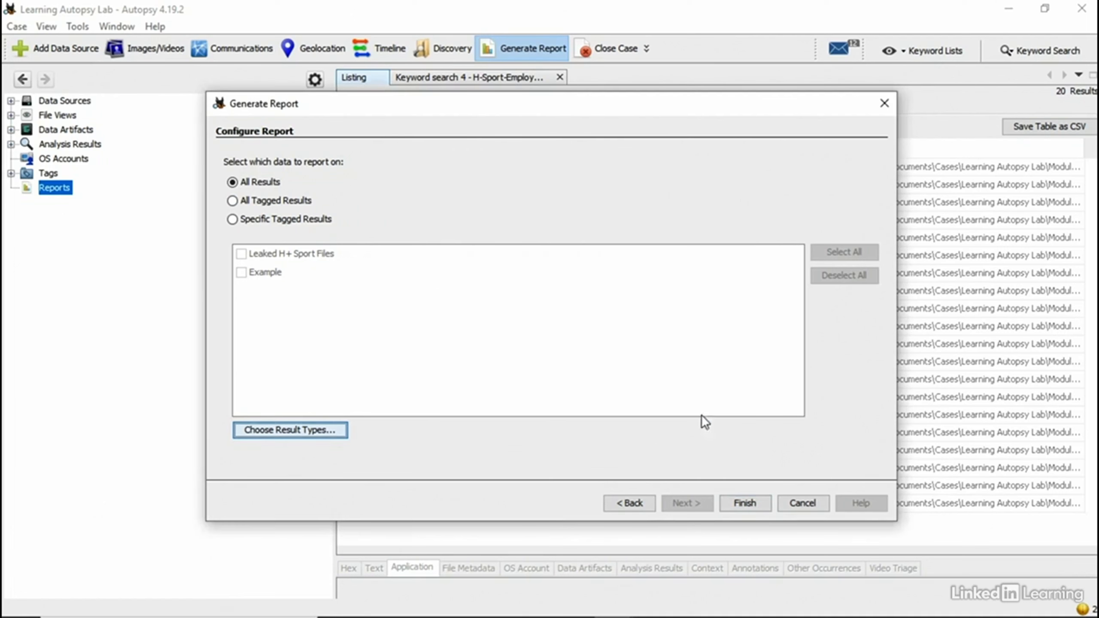
# Step: Generate the HTML report covering all tagged results, then open the case folder on disk
pyautogui.click(244, 200)
pyautogui.click(233, 219)
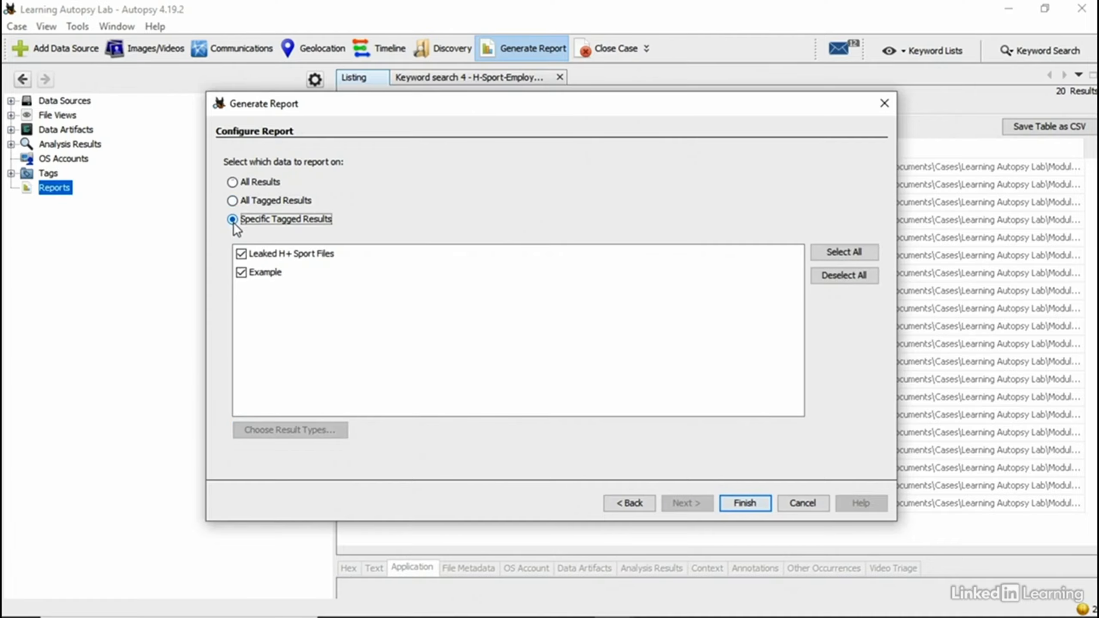
pyautogui.click(240, 273)
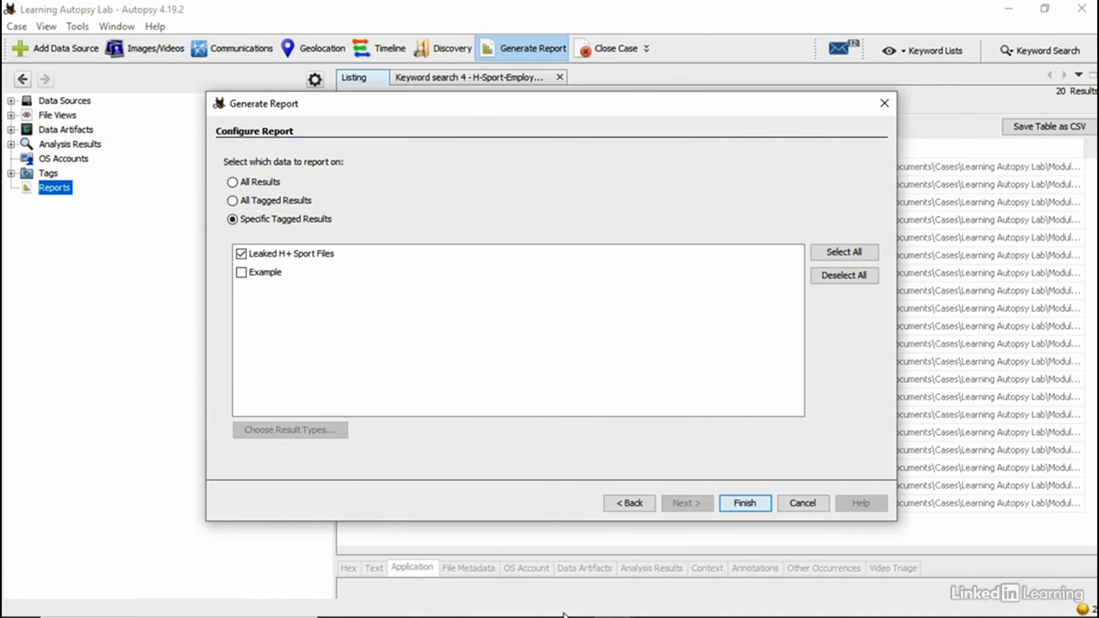
pyautogui.click(234, 200)
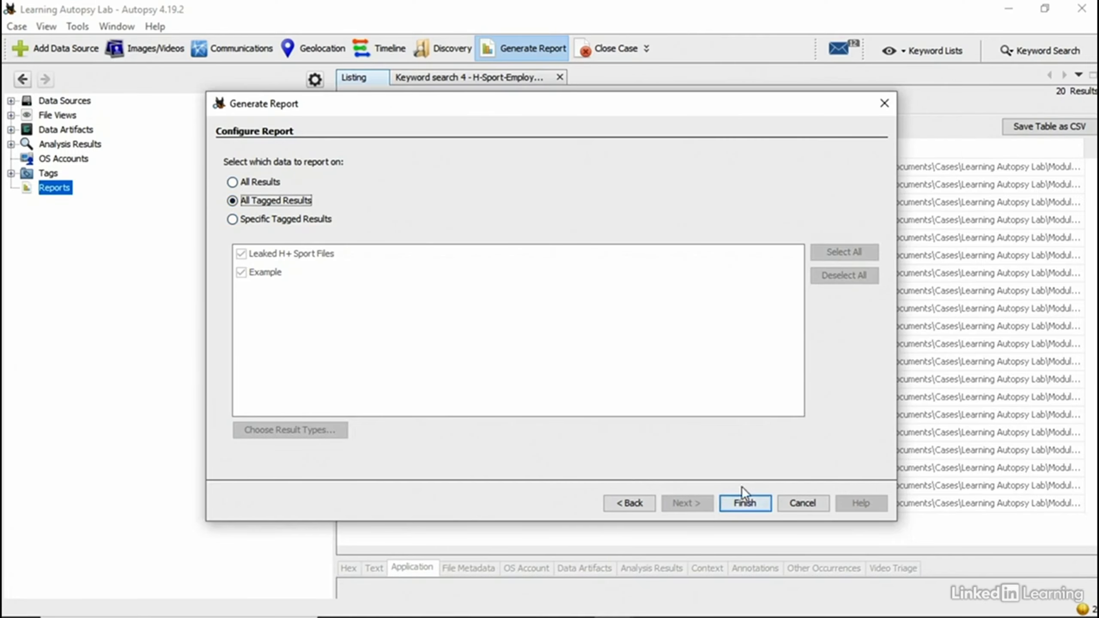
pyautogui.click(747, 497)
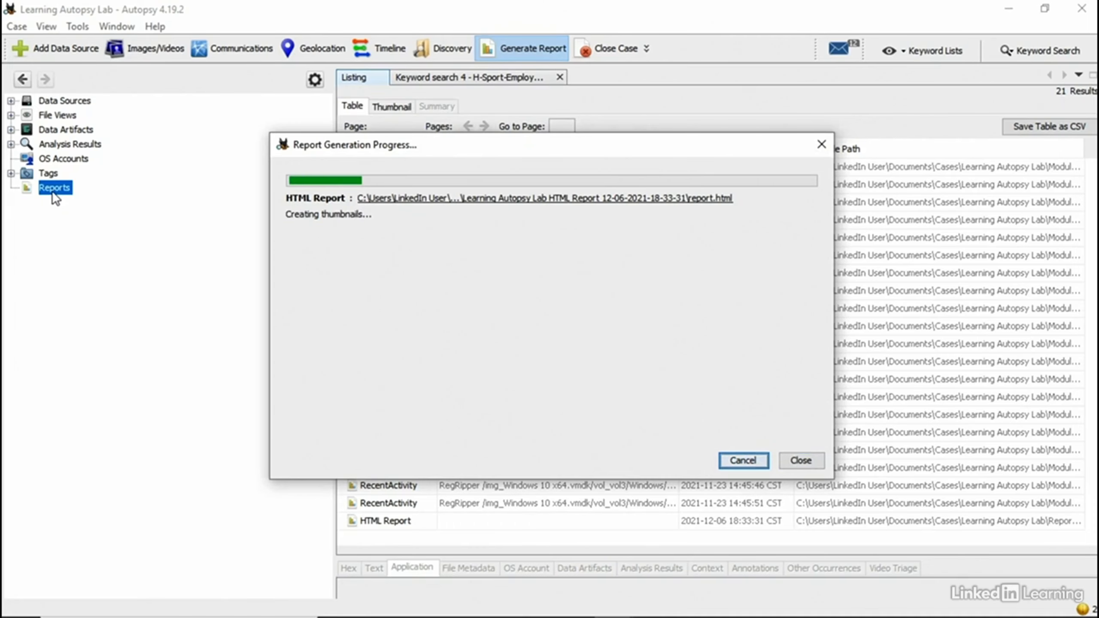
pyautogui.click(809, 463)
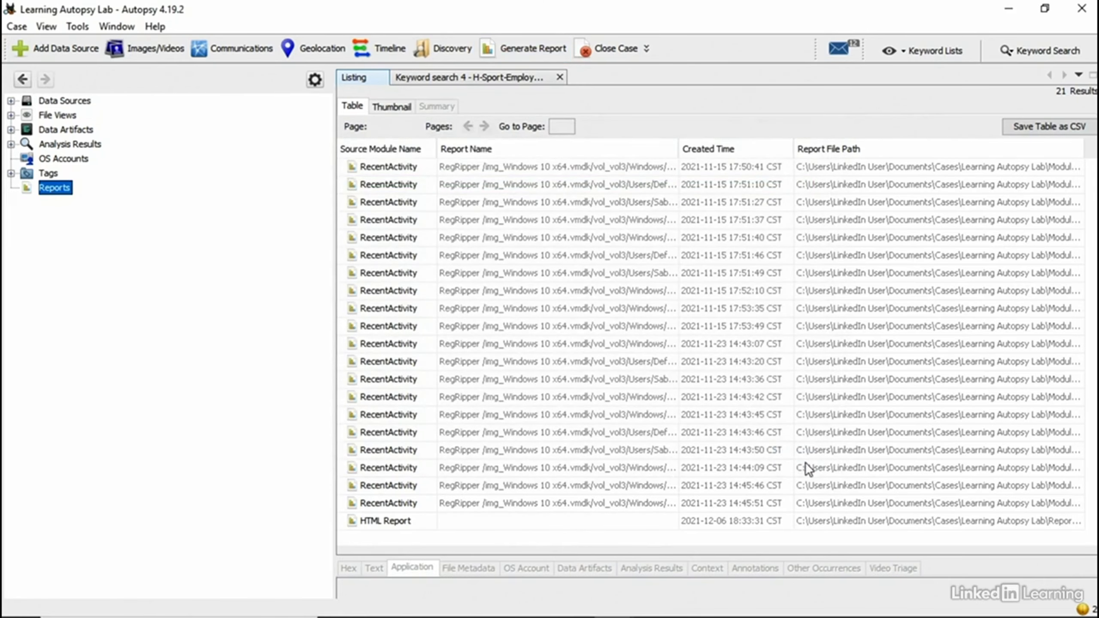
pyautogui.click(395, 526)
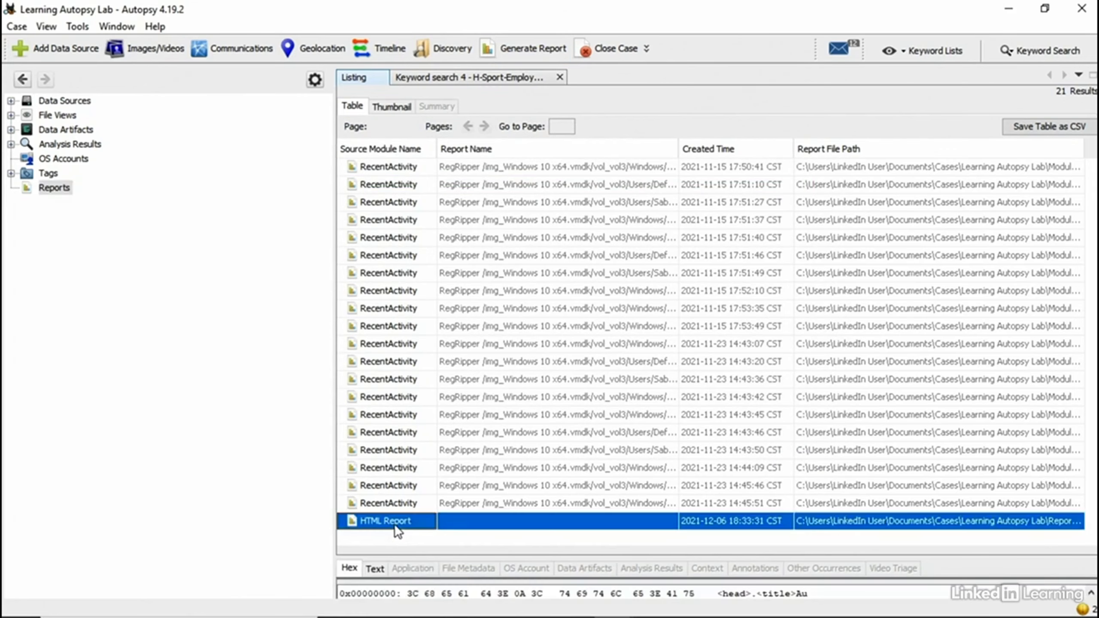
pyautogui.click(75, 27)
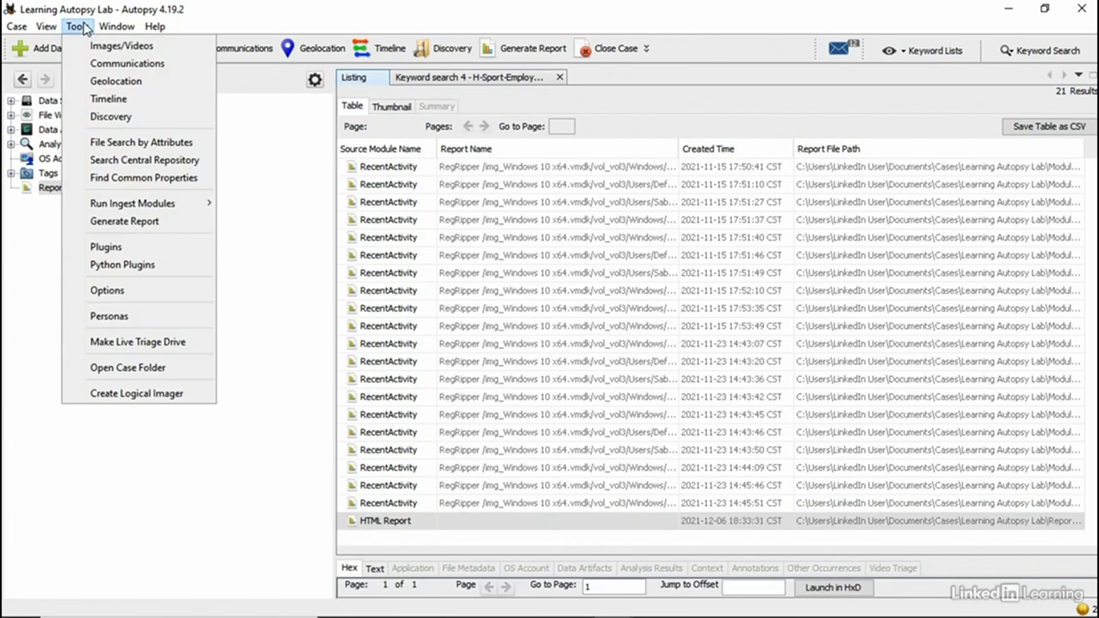
pyautogui.click(146, 367)
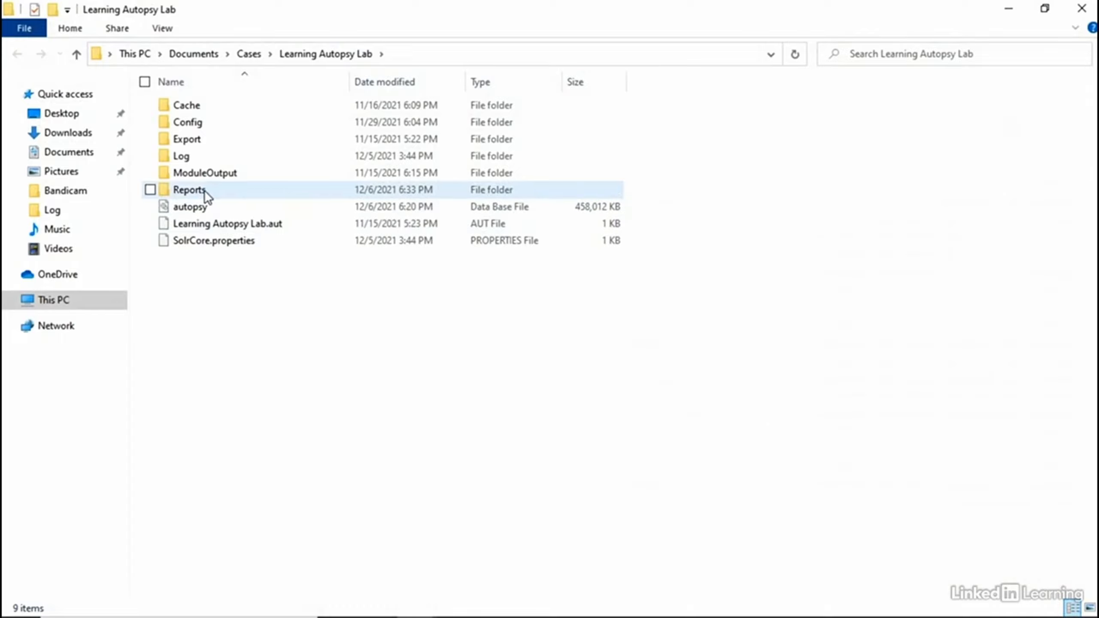
# Step: Browse Reports into the new HTML Report folder, then close File Explorer
pyautogui.doubleClick(204, 192)
pyautogui.doubleClick(229, 104)
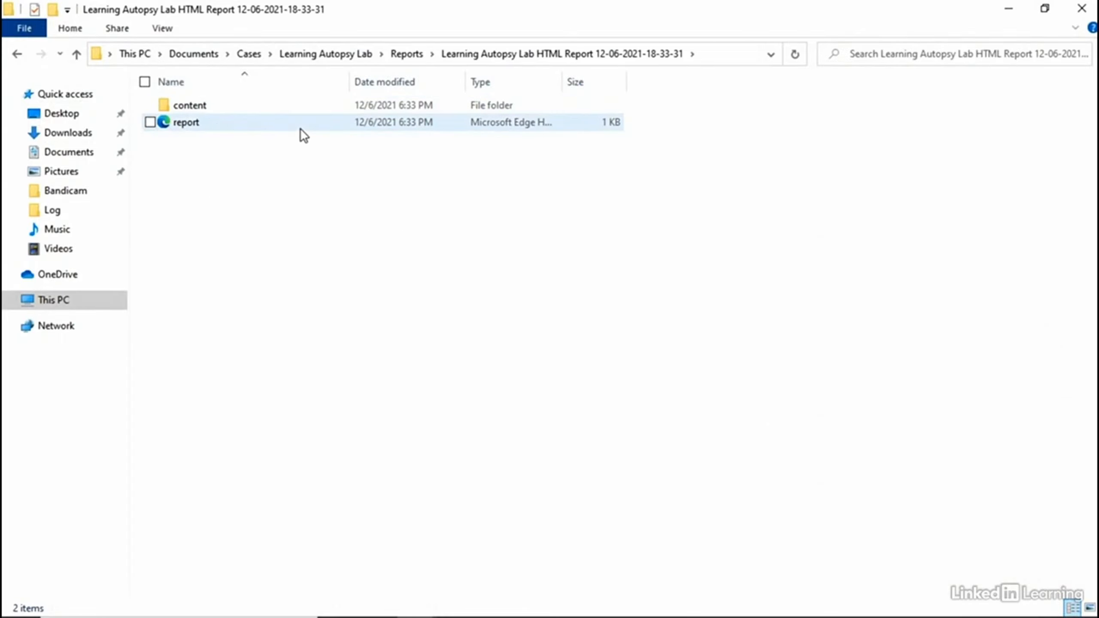
pyautogui.click(1082, 8)
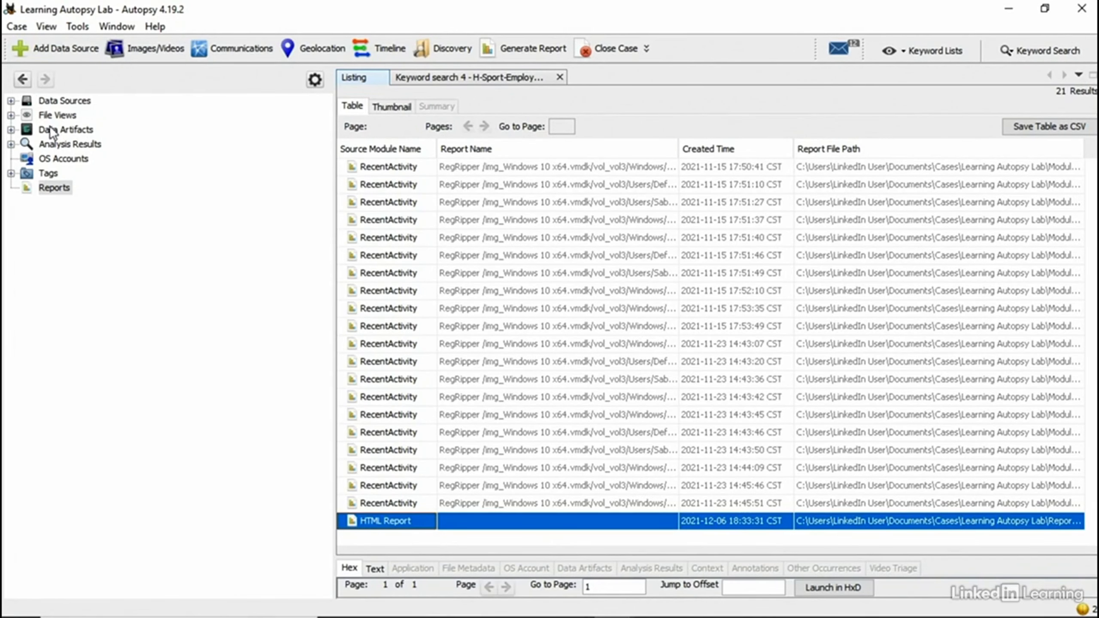
# Step: Start a new report and compare the Excel, Files - Text and Save Tagged Hashes formats
pyautogui.click(522, 46)
pyautogui.click(233, 201)
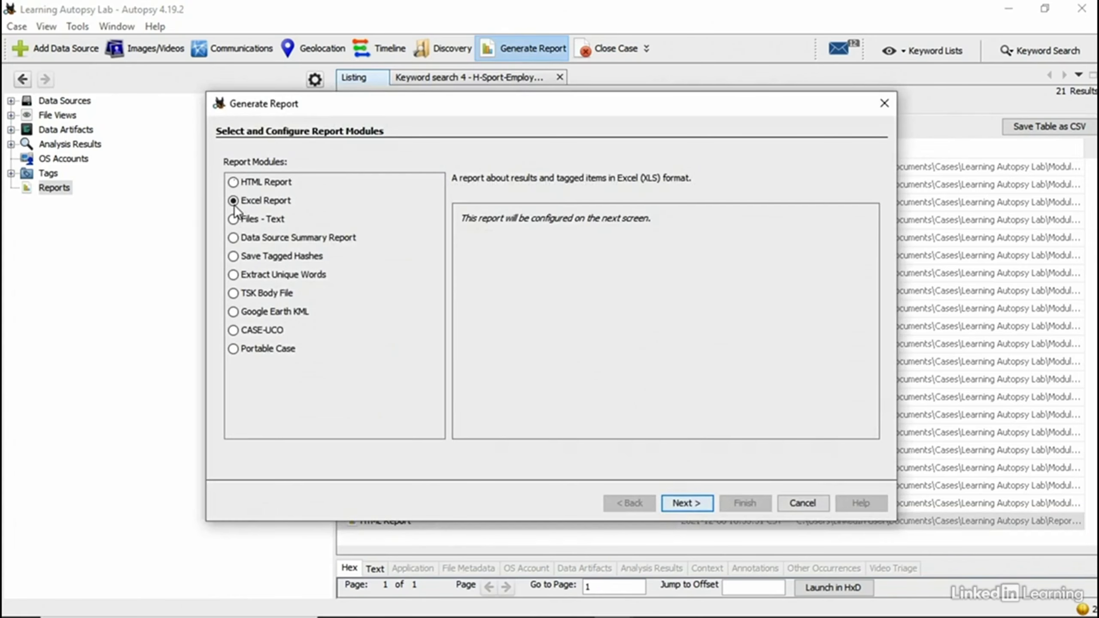
pyautogui.click(234, 218)
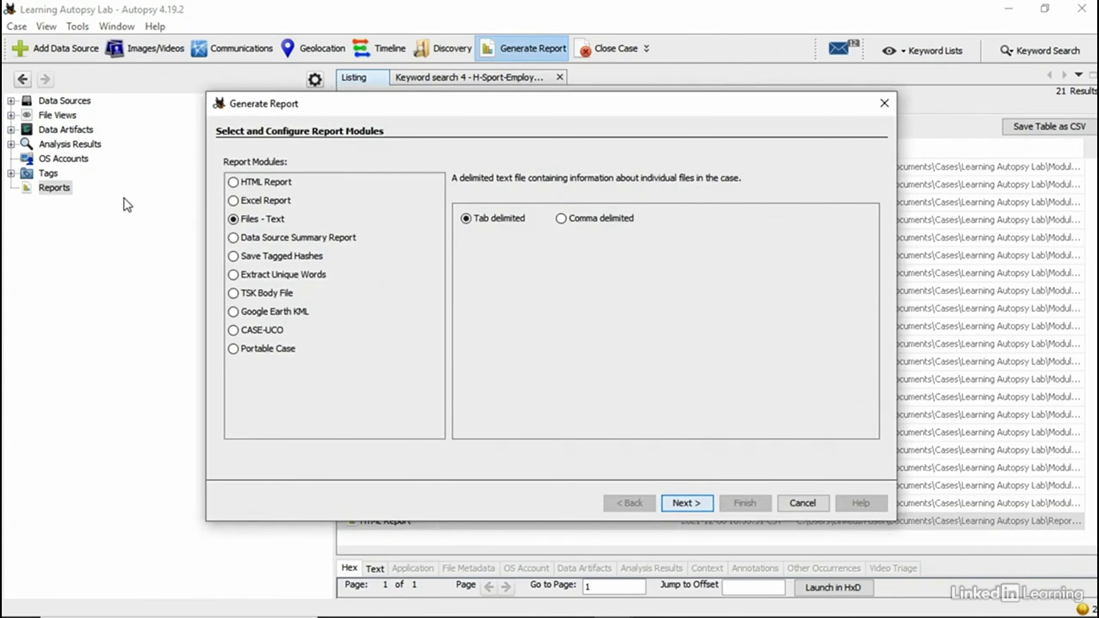
pyautogui.click(233, 256)
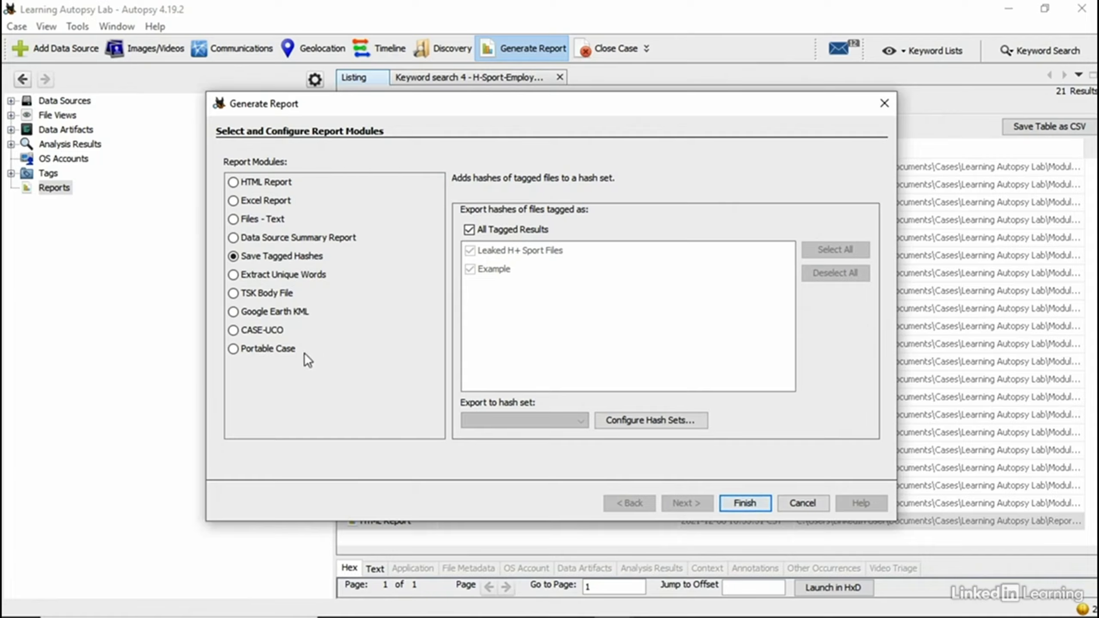
pyautogui.click(237, 219)
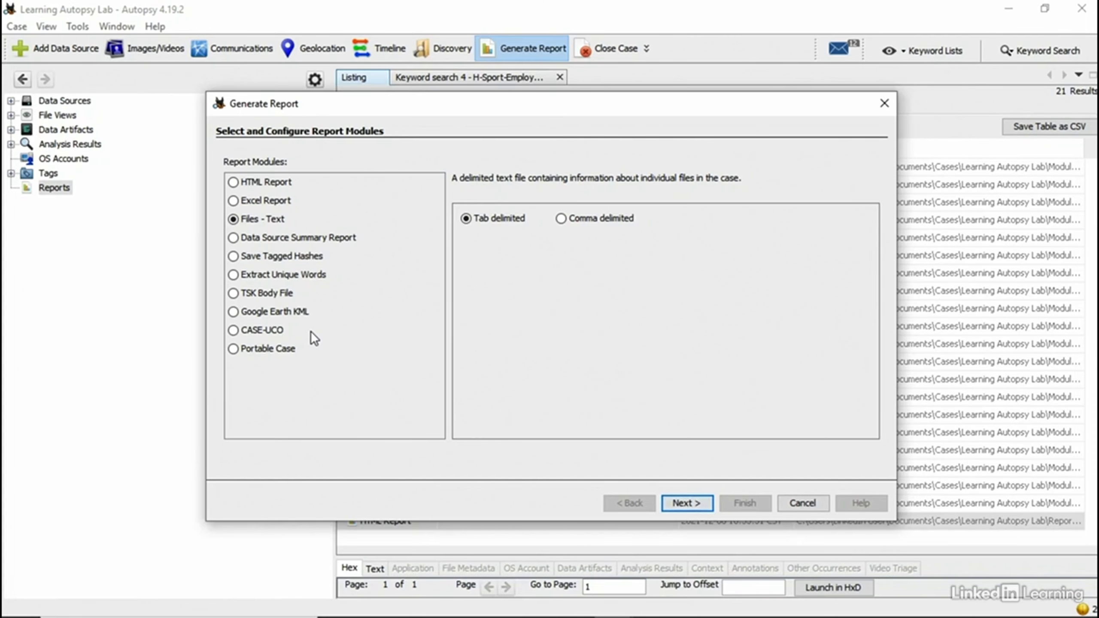
# Step: Step through the Files - Text report pages, then go back and view Google Earth KML
pyautogui.click(706, 503)
pyautogui.click(704, 503)
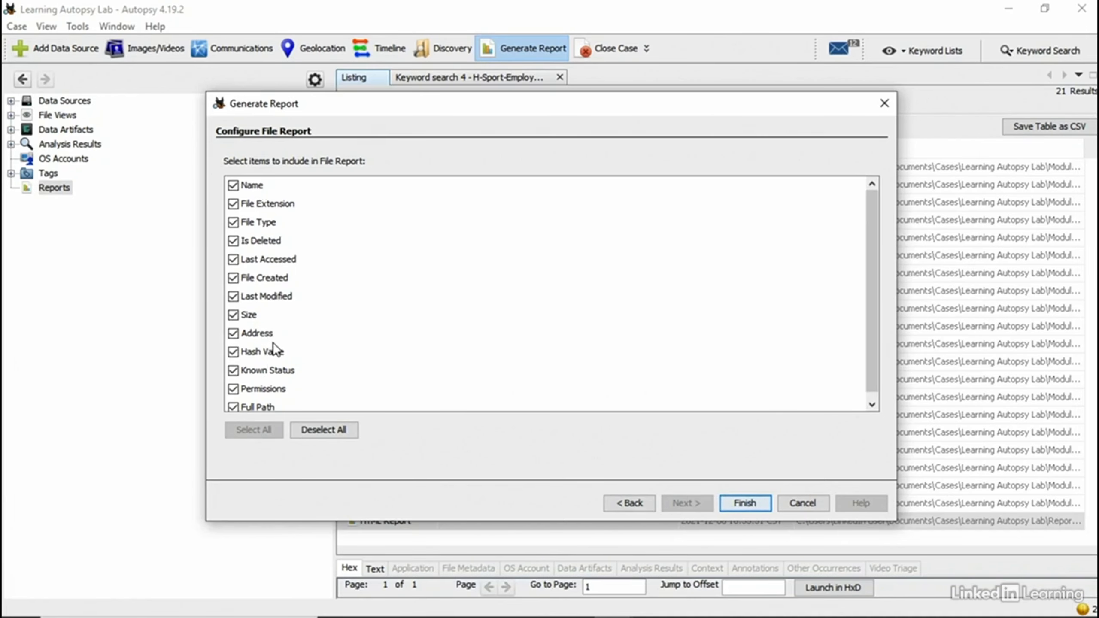
pyautogui.click(618, 502)
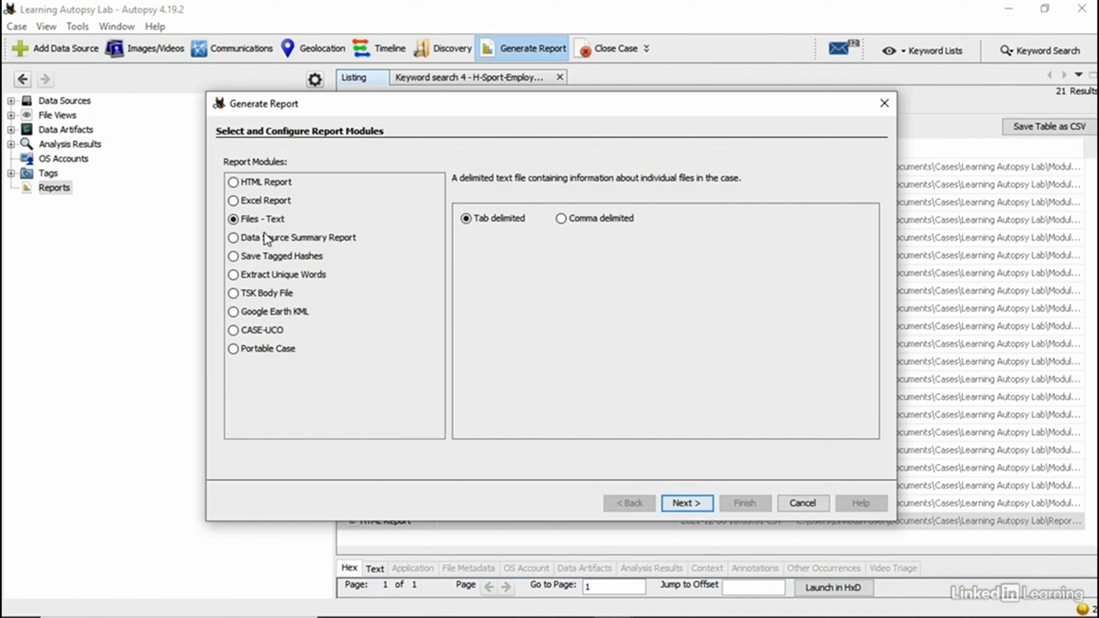
pyautogui.click(232, 313)
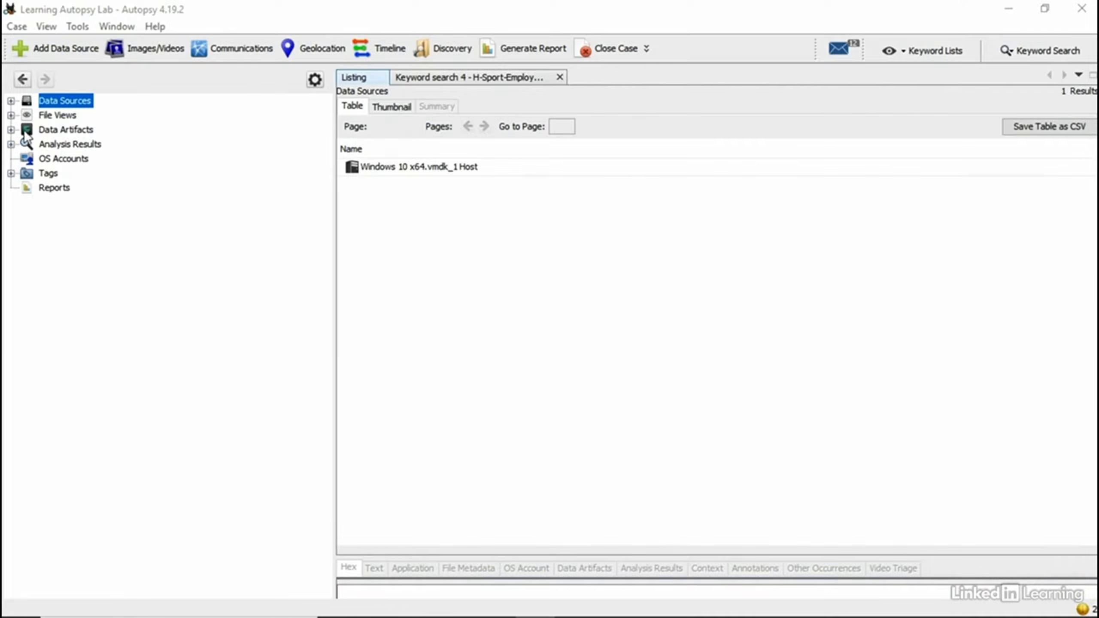
# Step: List the 31 Extension Mismatch Detected results and select an H+.exe file
pyautogui.click(11, 144)
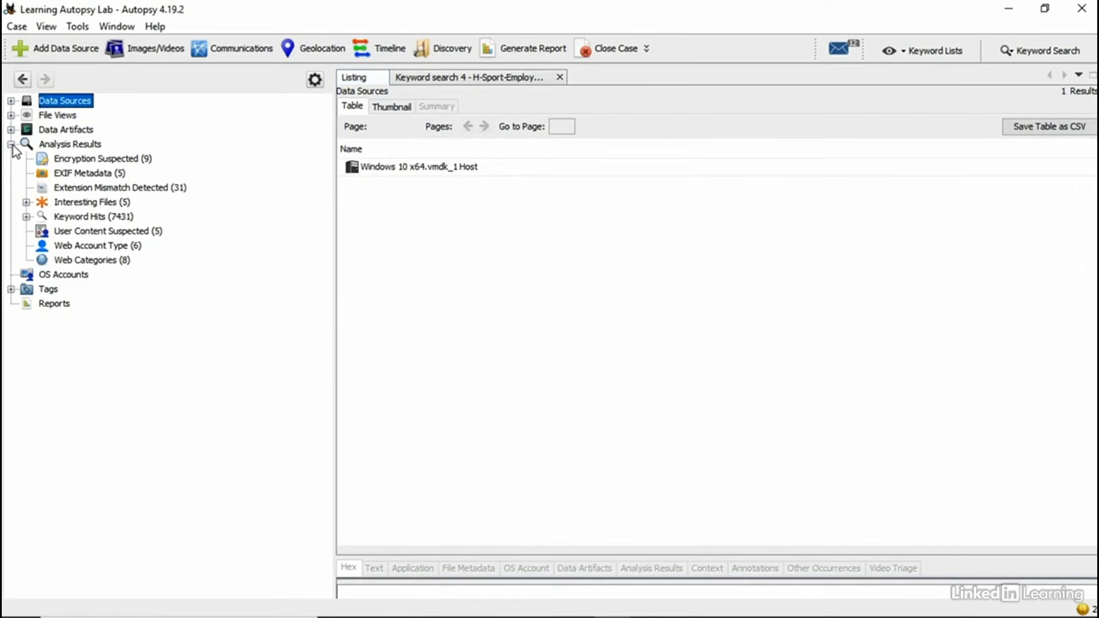
pyautogui.click(76, 191)
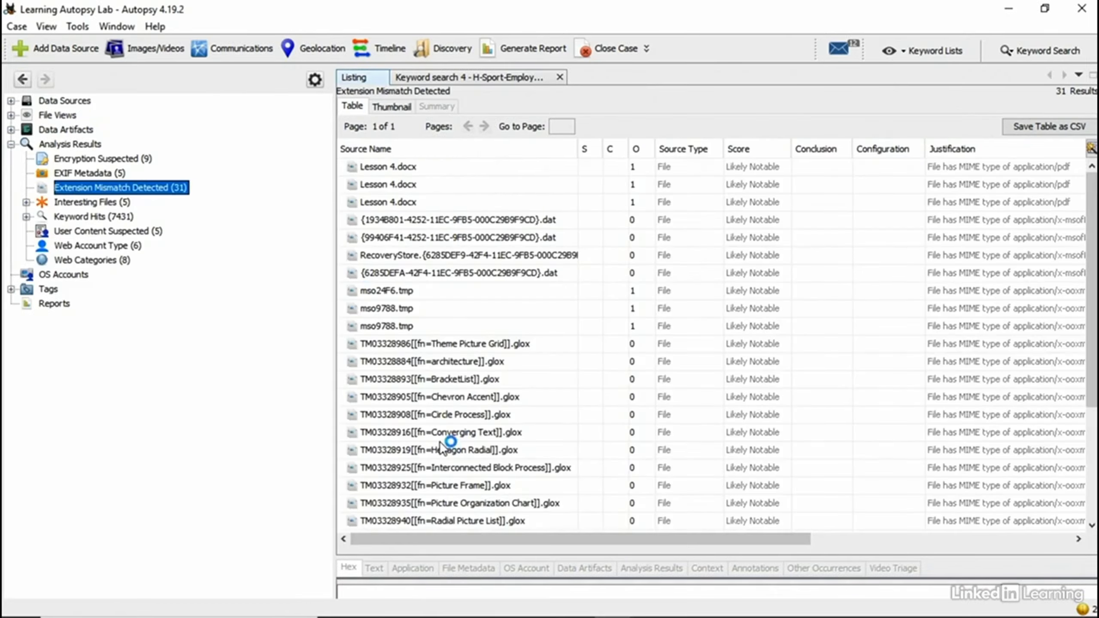
pyautogui.scroll(-3, 435, 435)
pyautogui.scroll(-1, 434, 432)
pyautogui.click(424, 470)
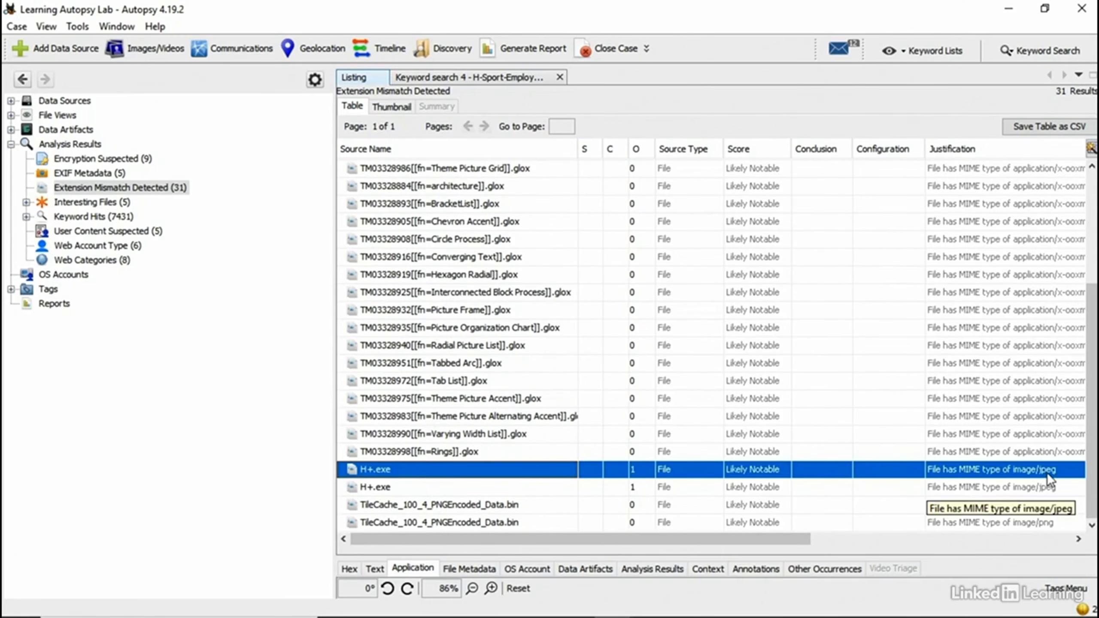
# Step: Enlarge the preview, show H+.exe's File Metadata and select its MD5 hash
pyautogui.rightClick(370, 466)
pyautogui.click(472, 556)
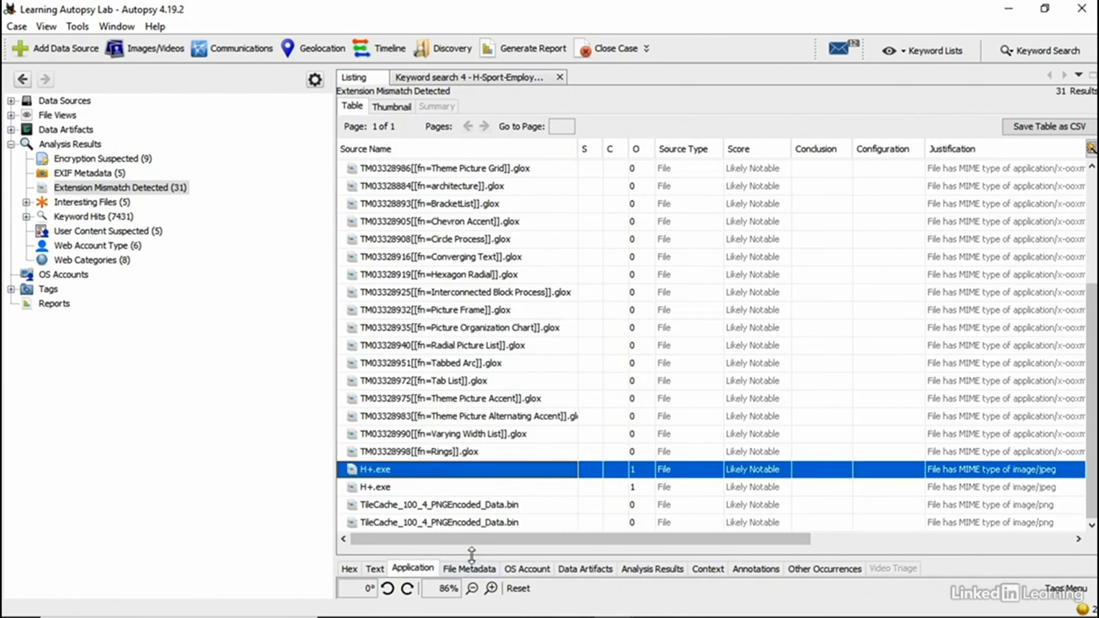
pyautogui.moveTo(475, 555); pyautogui.dragTo(489, 199)
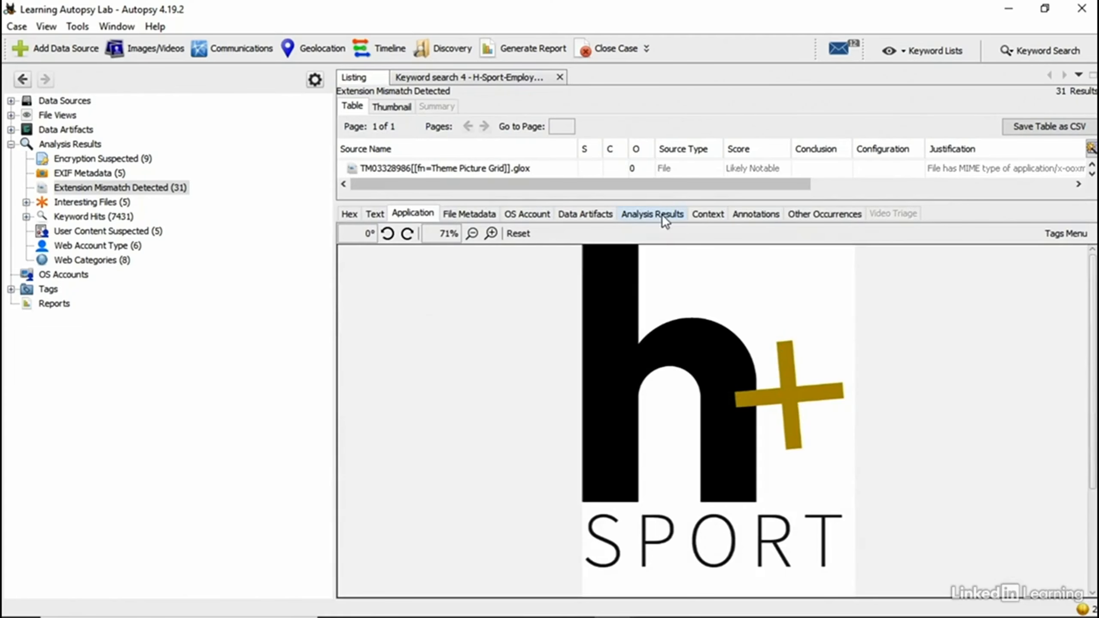
pyautogui.click(469, 214)
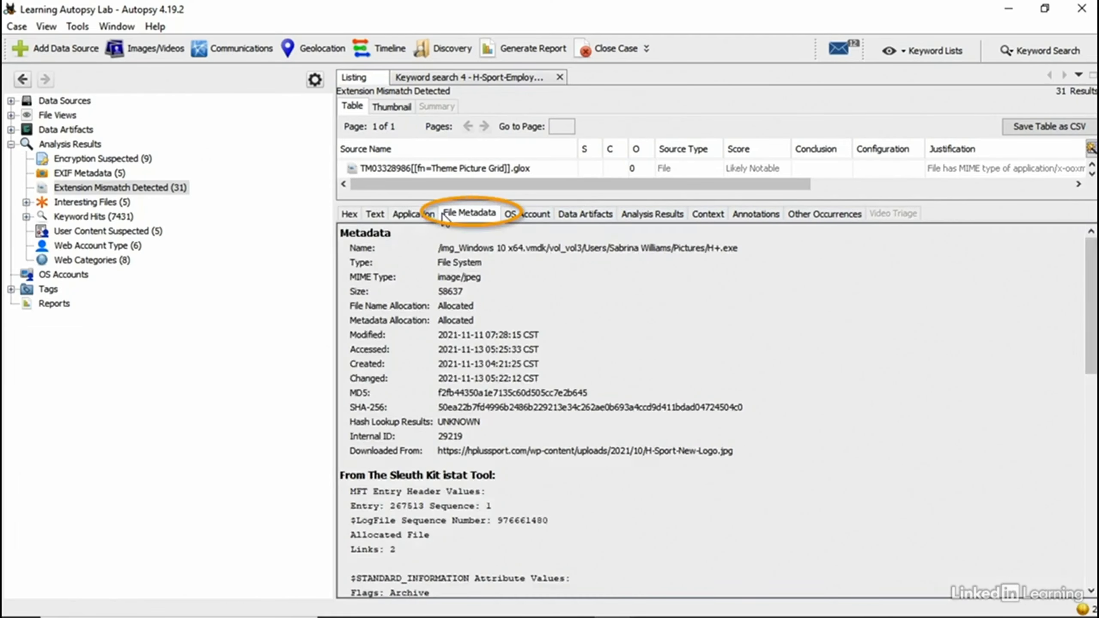
pyautogui.doubleClick(460, 389)
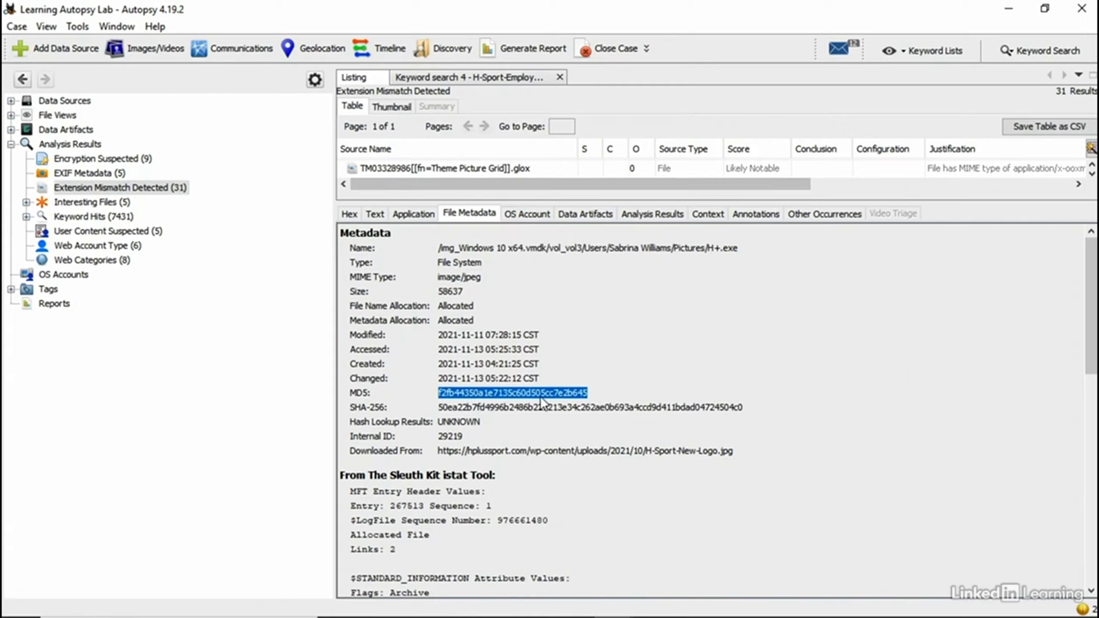
pyautogui.click(11, 101)
# Step: Run a File Search by Attributes on the disk image using H+.exe's pasted MD5 hash
pyautogui.click(26, 115)
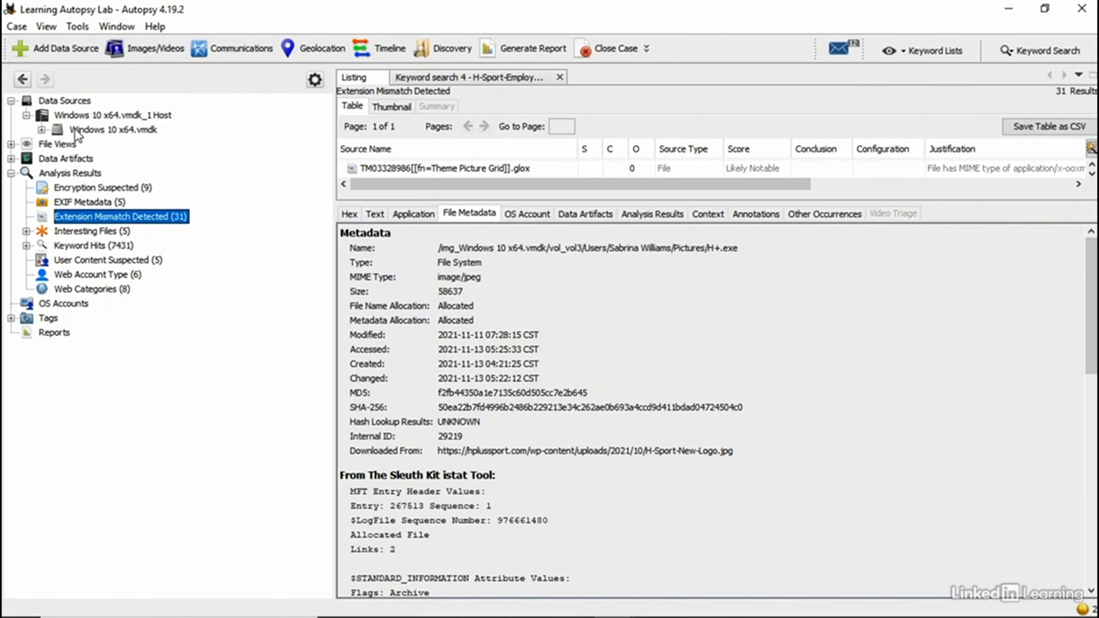
pyautogui.rightClick(75, 130)
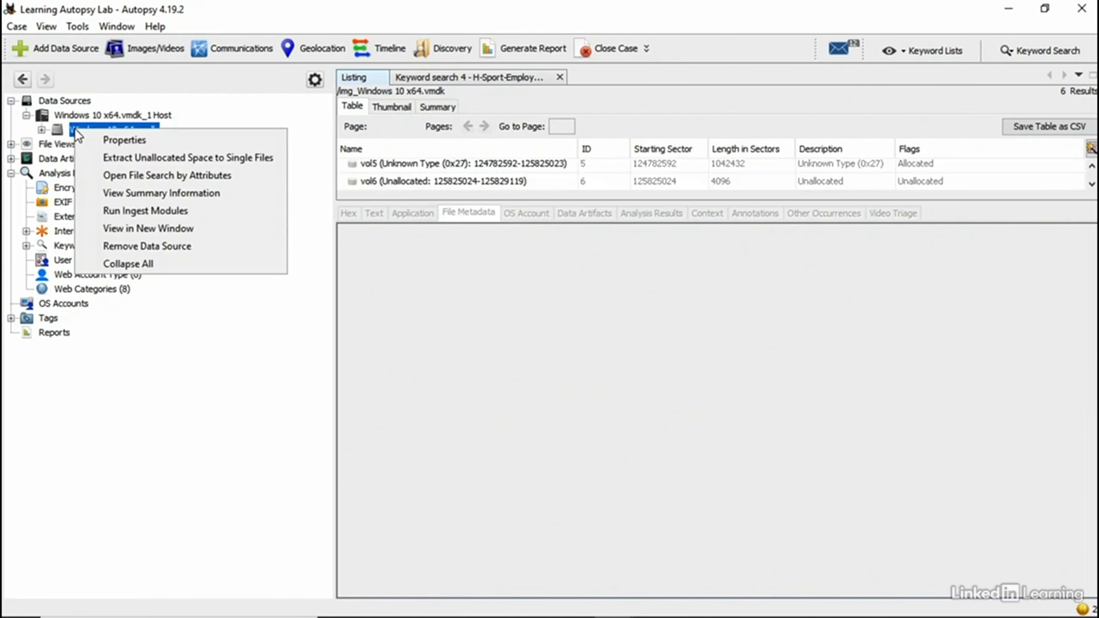
pyautogui.click(122, 180)
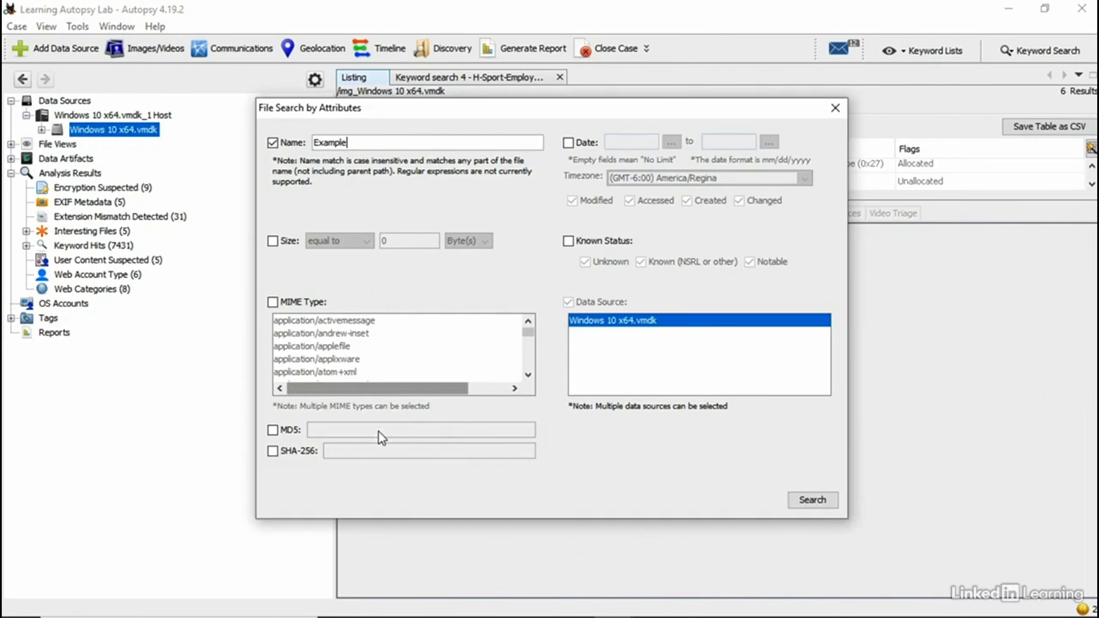
pyautogui.click(273, 430)
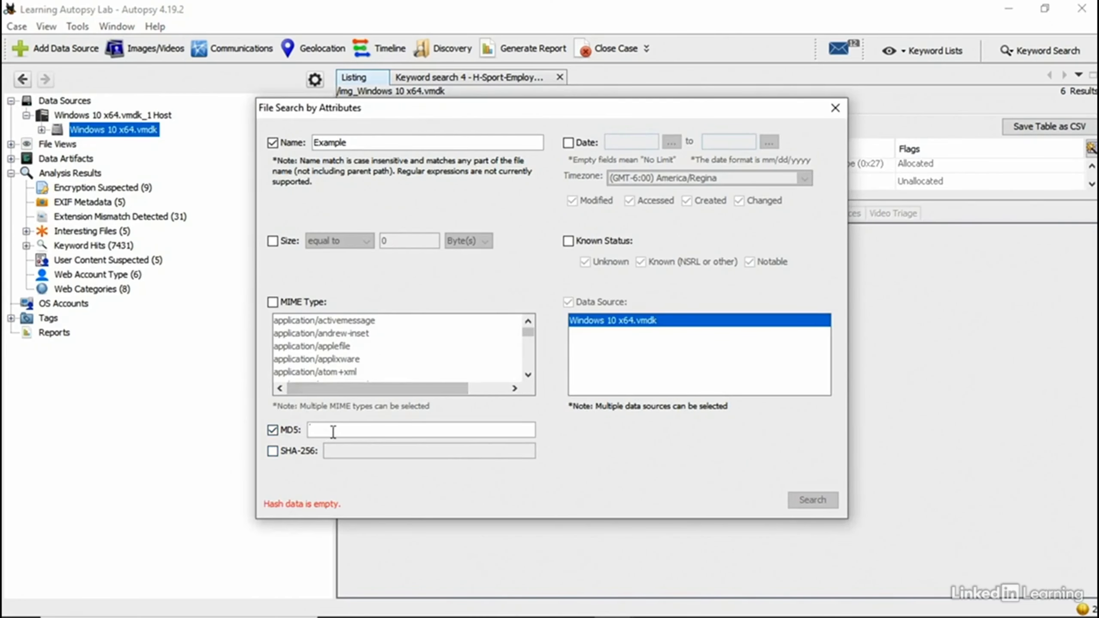
pyautogui.hotkey('ctrl', 'v')
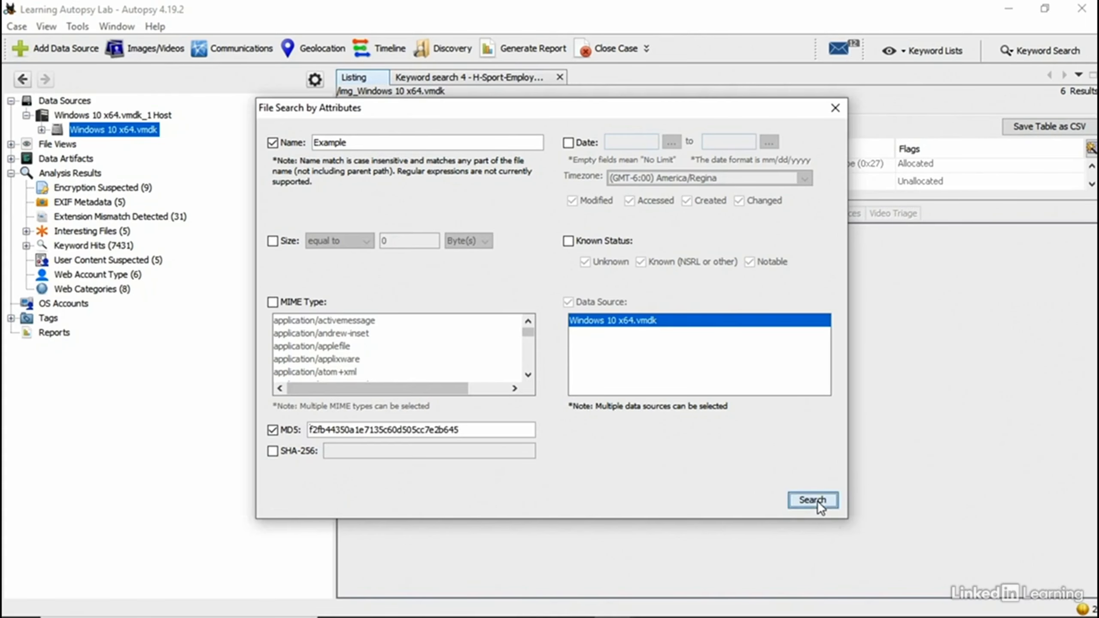
pyautogui.click(818, 501)
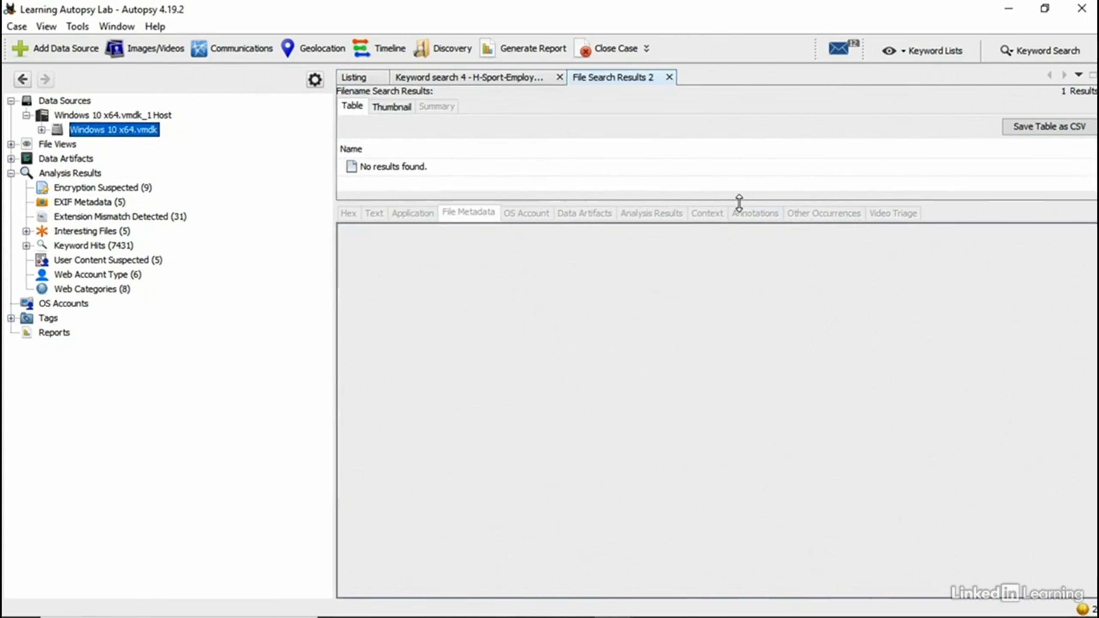
pyautogui.moveTo(739, 202); pyautogui.dragTo(703, 391)
# Step: Return to the Extension Mismatch Detected results and preview the second H+.exe entry
pyautogui.click(498, 80)
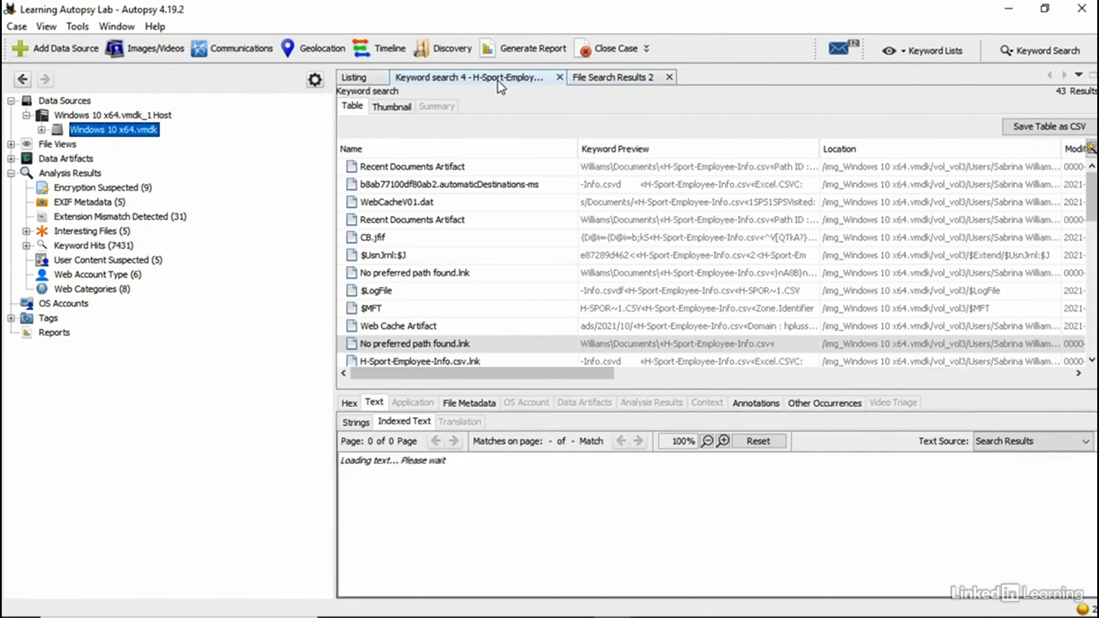
pyautogui.click(373, 74)
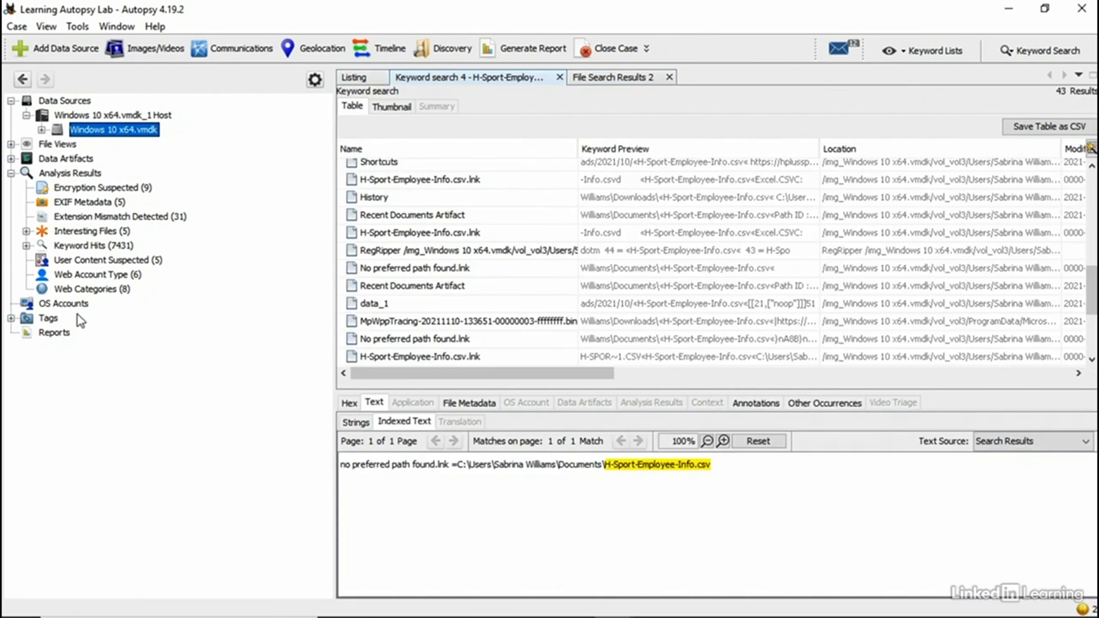
pyautogui.click(99, 216)
pyautogui.scroll(-6, 397, 209)
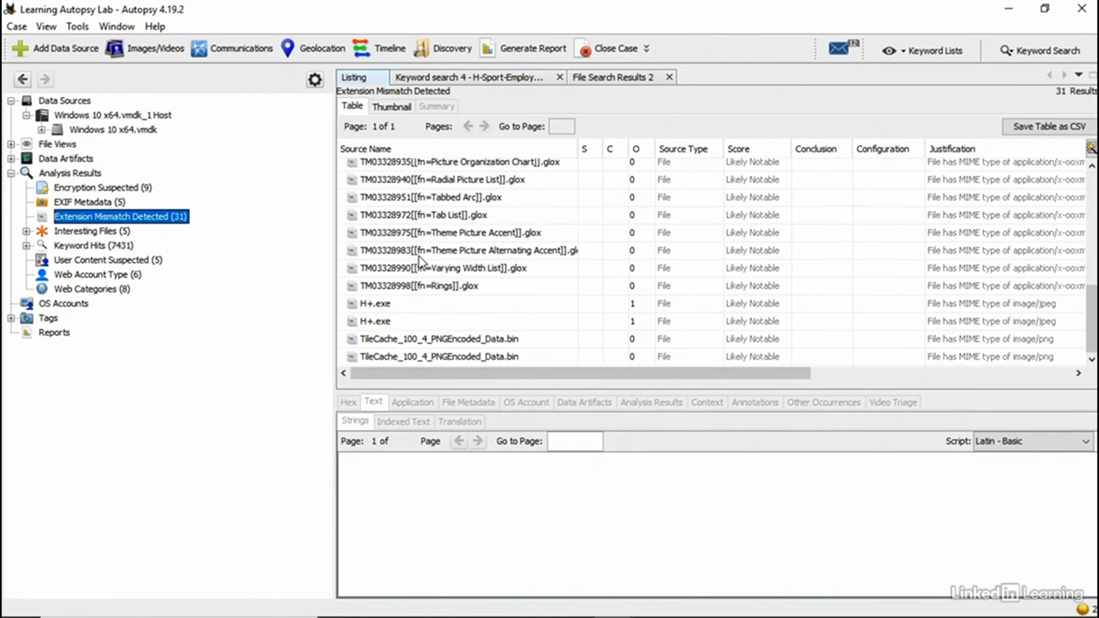
pyautogui.click(393, 322)
# Step: Open H+.exe's File Metadata and select its SHA-256 hash value
pyautogui.rightClick(393, 324)
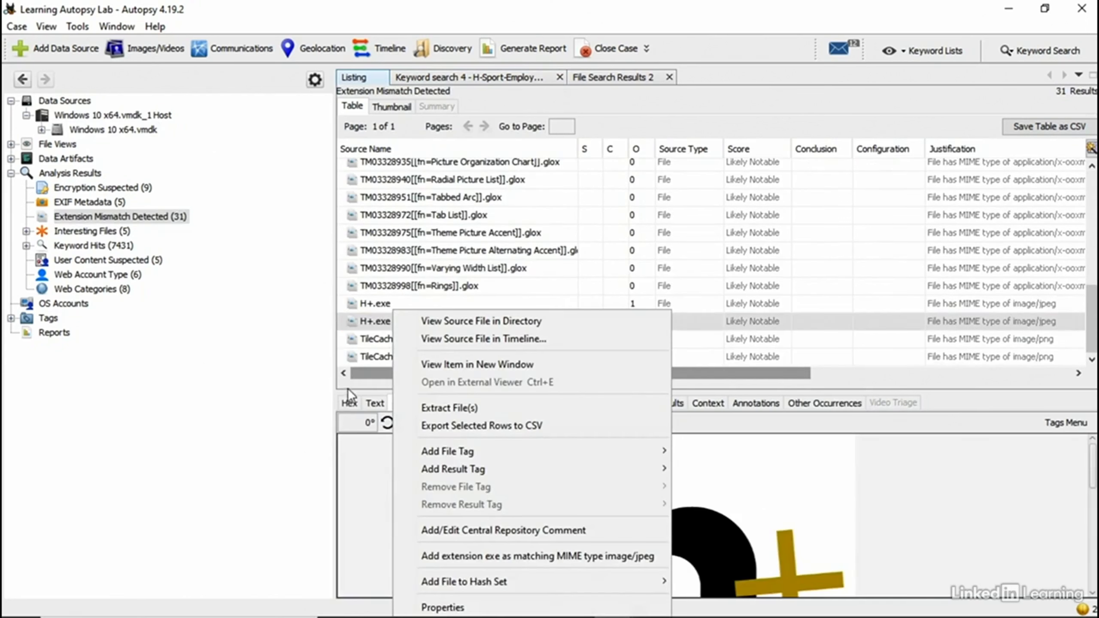
pyautogui.click(371, 480)
pyautogui.moveTo(503, 386); pyautogui.dragTo(504, 220)
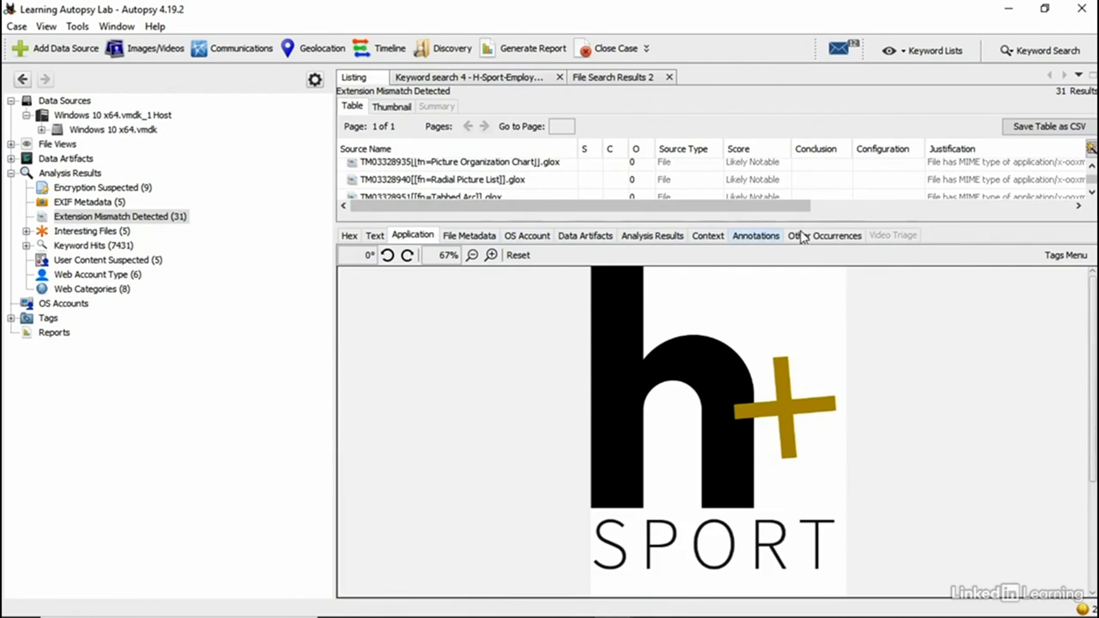
pyautogui.click(472, 238)
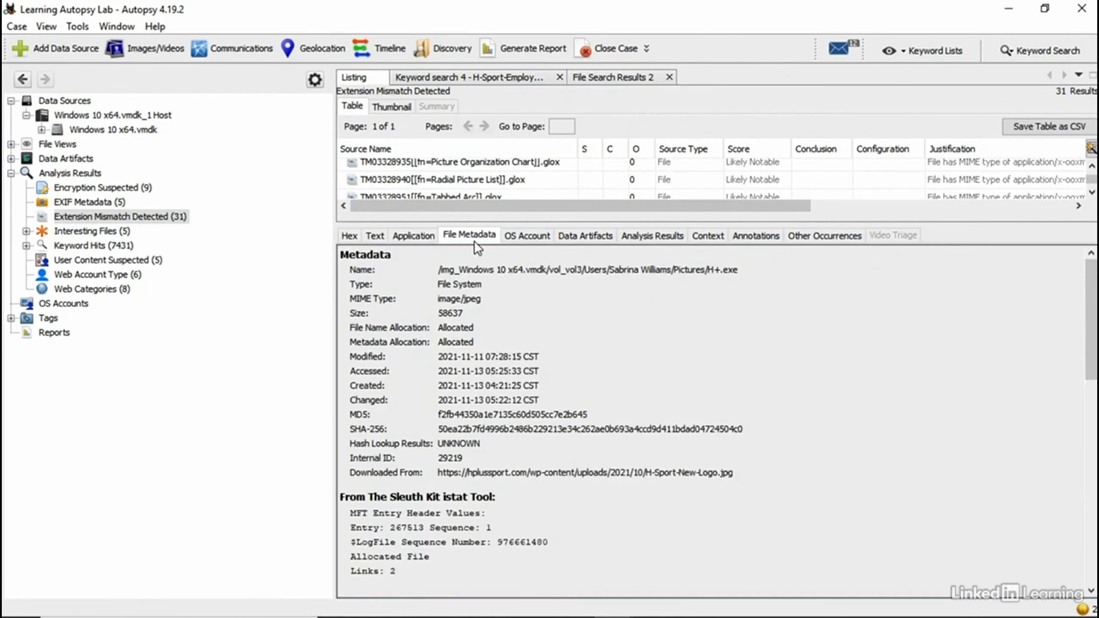
pyautogui.doubleClick(488, 413)
pyautogui.doubleClick(501, 429)
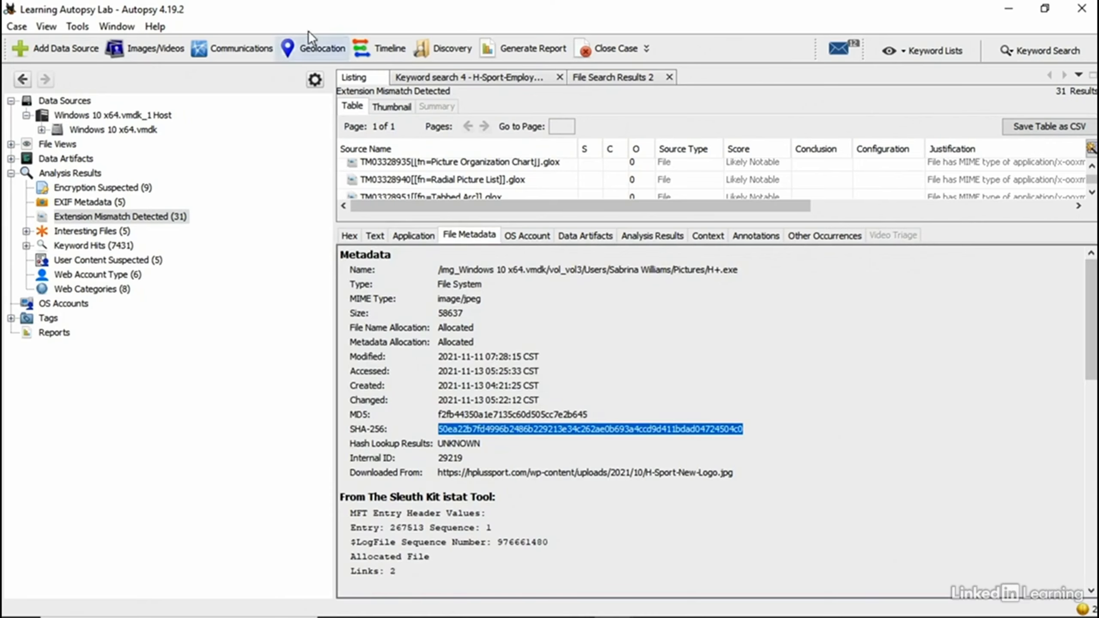
# Step: Run File Search by Attributes with only SHA-256 ticked, using the pasted logo hash
pyautogui.click(67, 24)
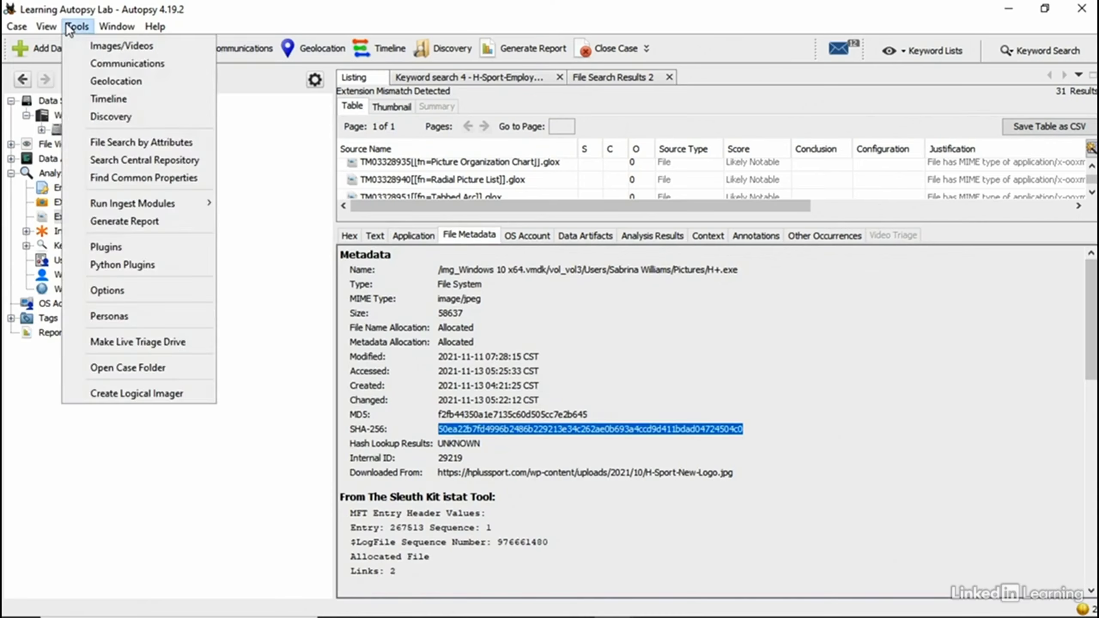
pyautogui.click(124, 145)
pyautogui.click(273, 430)
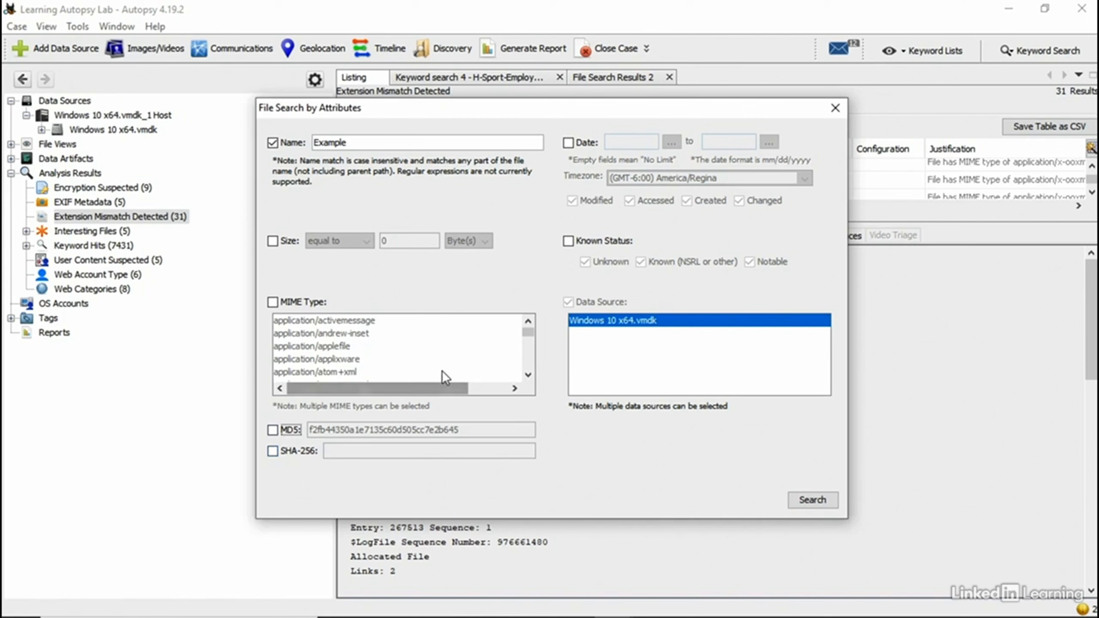
pyautogui.click(272, 143)
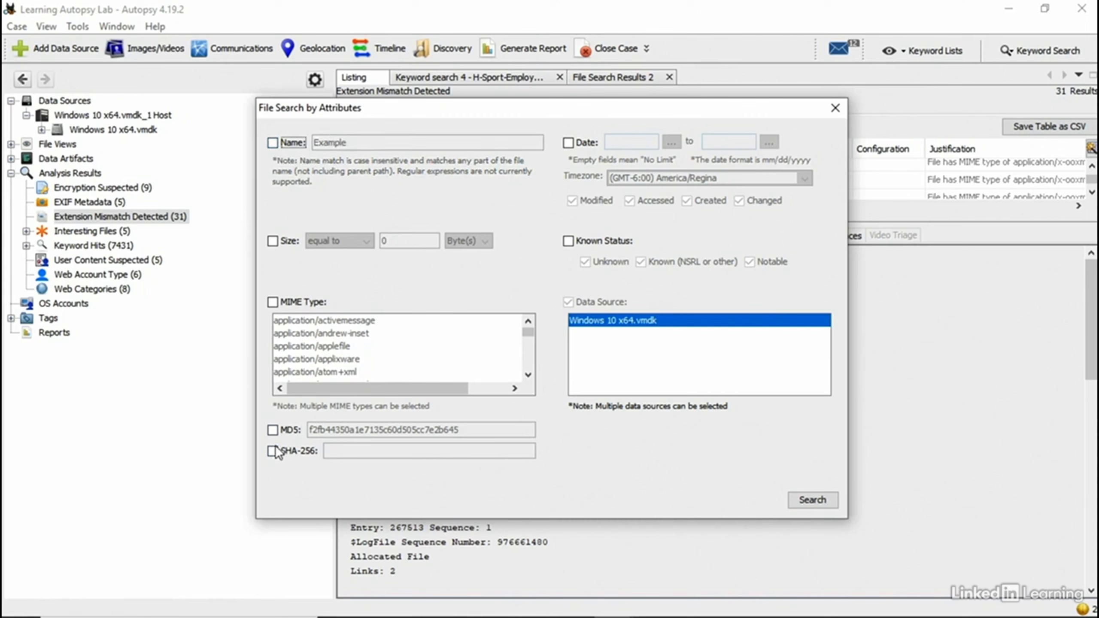
pyautogui.click(273, 430)
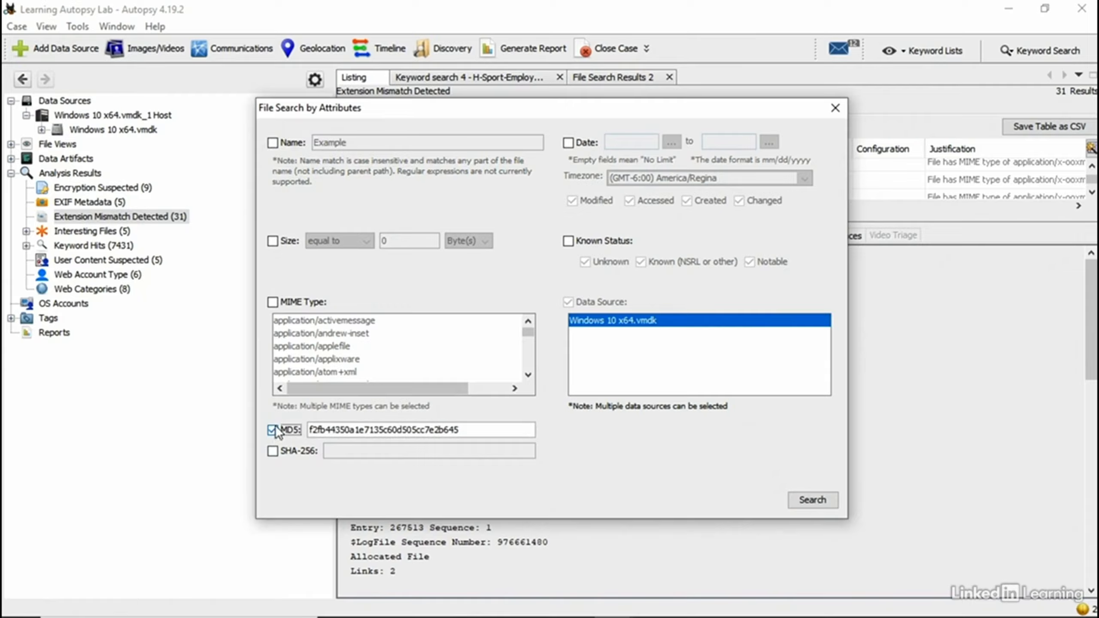
pyautogui.click(273, 430)
pyautogui.click(273, 451)
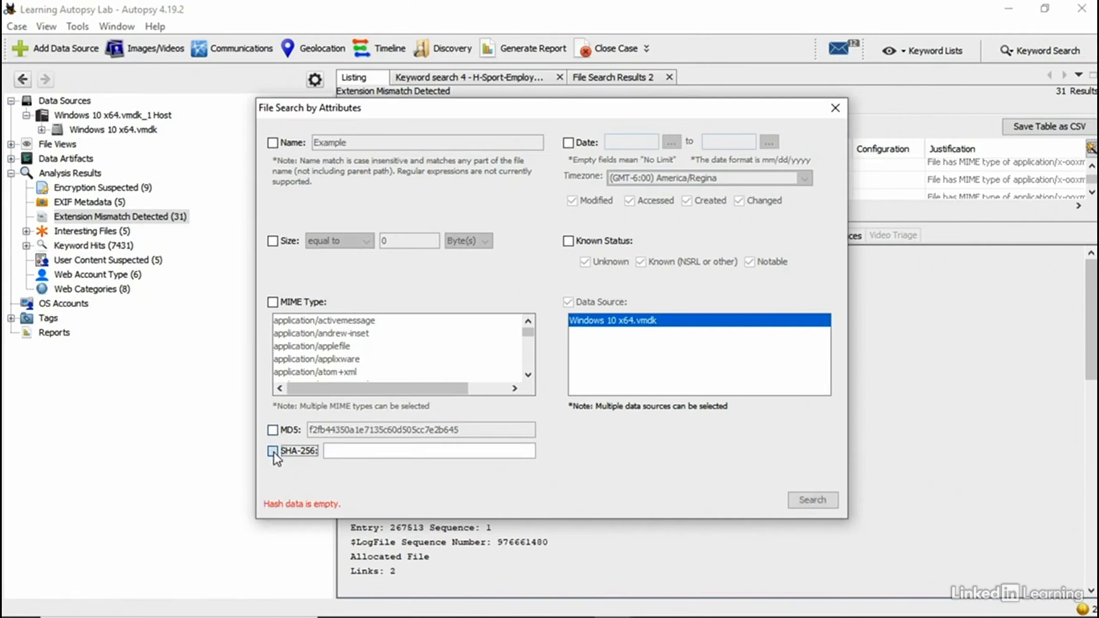
pyautogui.click(340, 449)
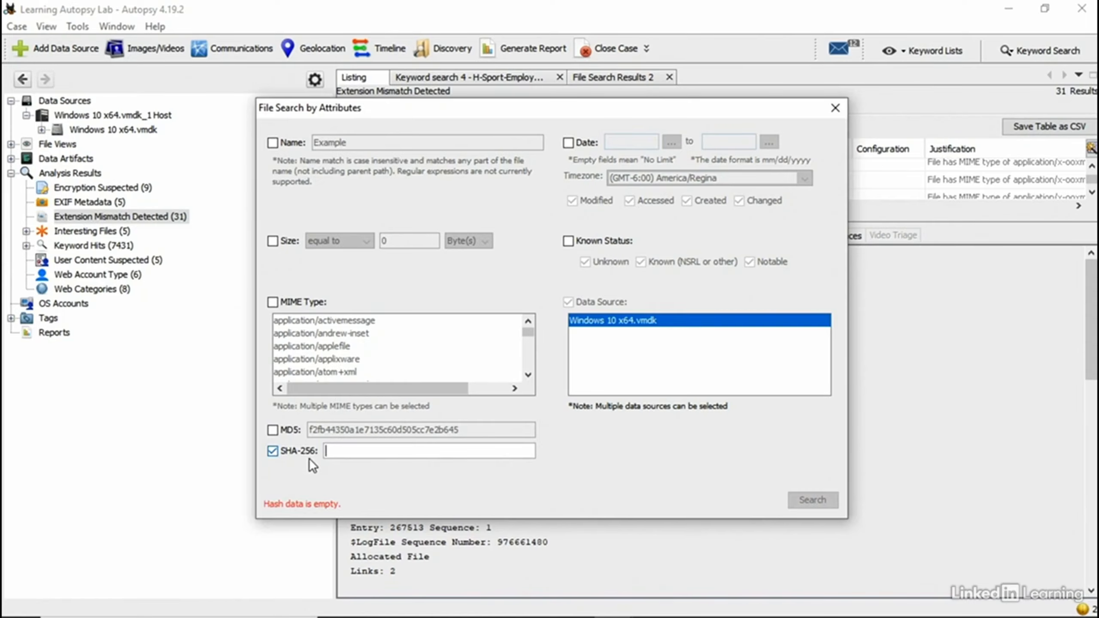
pyautogui.hotkey('ctrl', 'v')
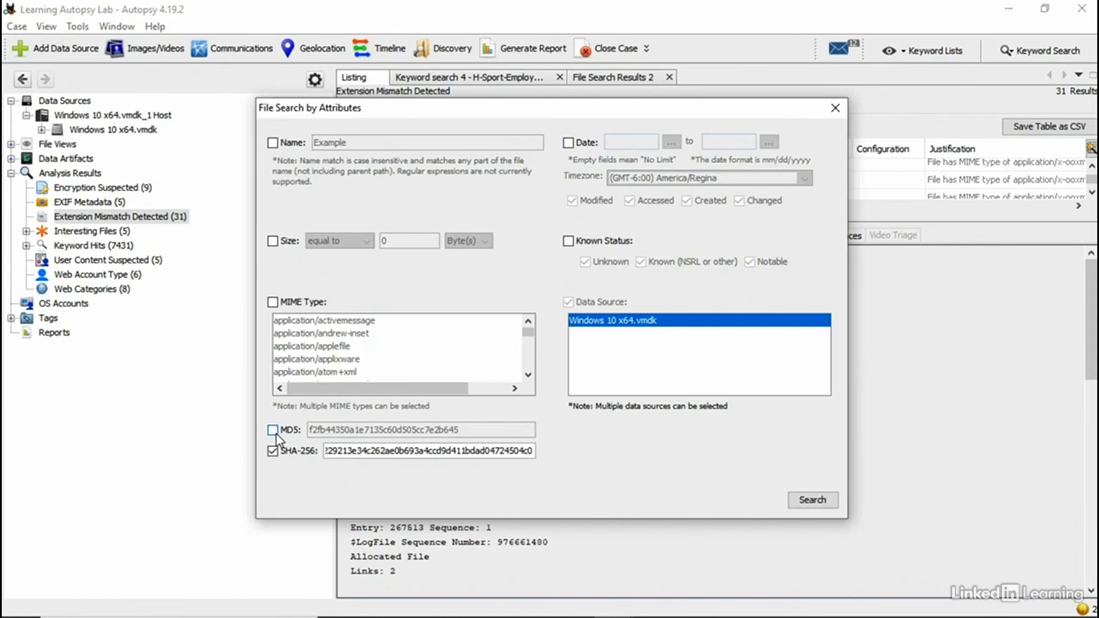
pyautogui.click(814, 499)
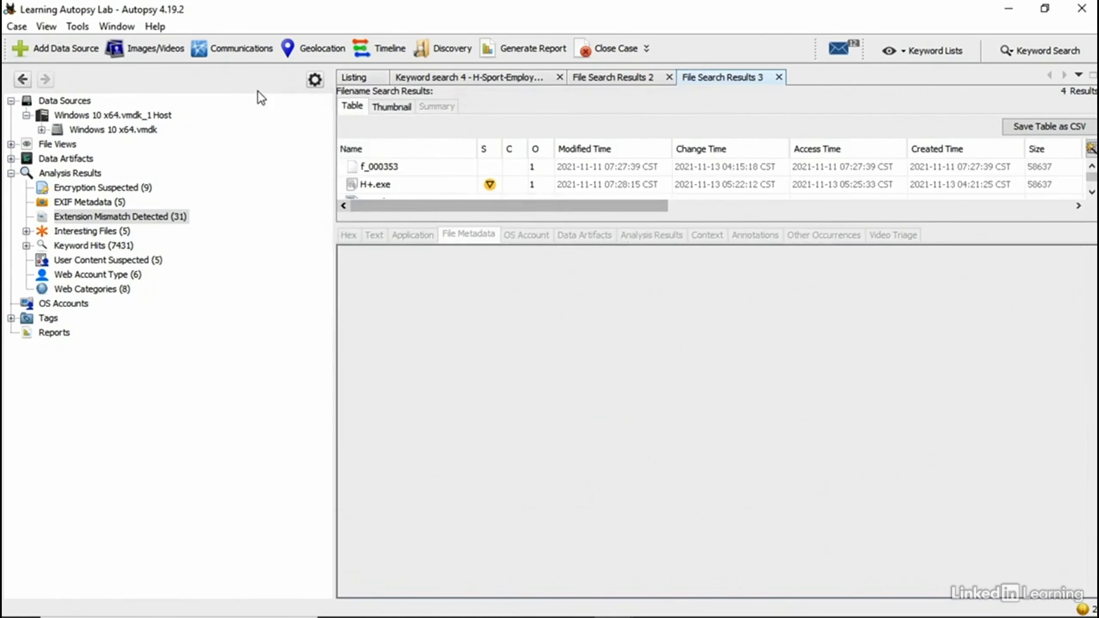
# Step: Review the four matches, previewing H-Sport-New-Logo (1).jpg, js-anth-c0p3.jpg and f_000353, and their locations
pyautogui.moveTo(689, 222); pyautogui.dragTo(697, 391)
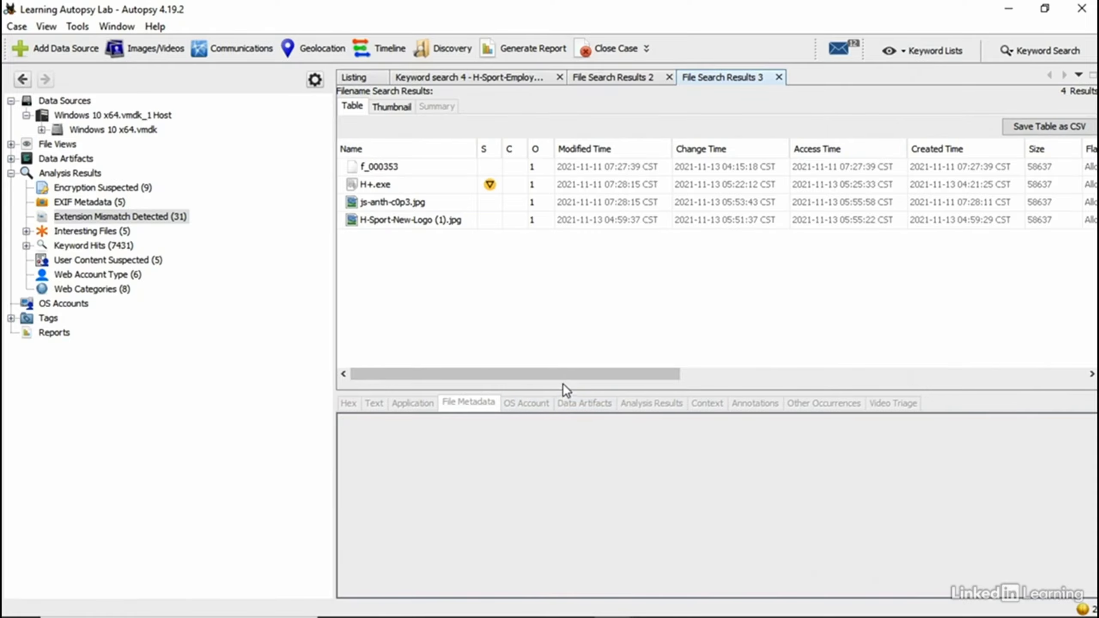
pyautogui.moveTo(538, 373)
pyautogui.mouseDown()
pyautogui.moveTo(602, 371)
pyautogui.moveTo(555, 373)
pyautogui.mouseUp()
pyautogui.click(441, 219)
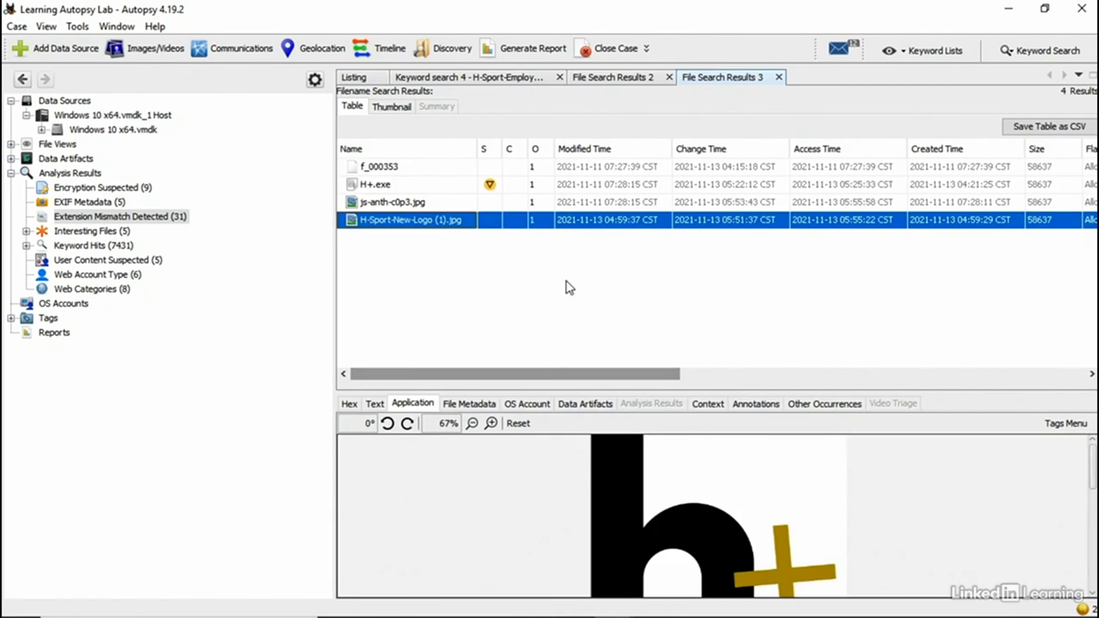
pyautogui.click(418, 203)
pyautogui.click(423, 169)
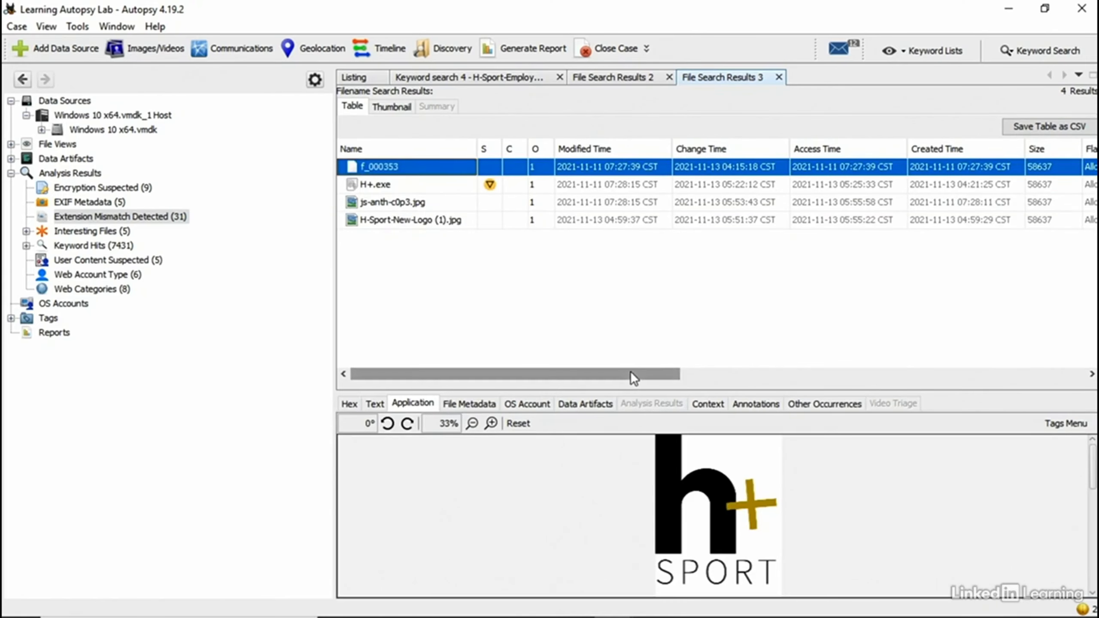
pyautogui.moveTo(630, 371); pyautogui.dragTo(948, 354)
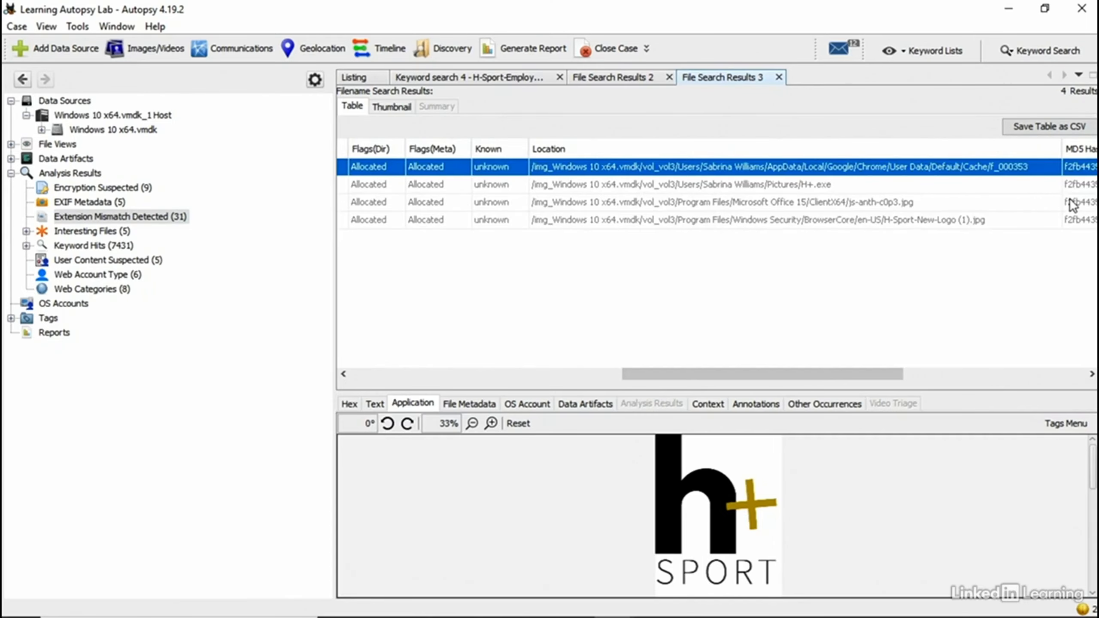